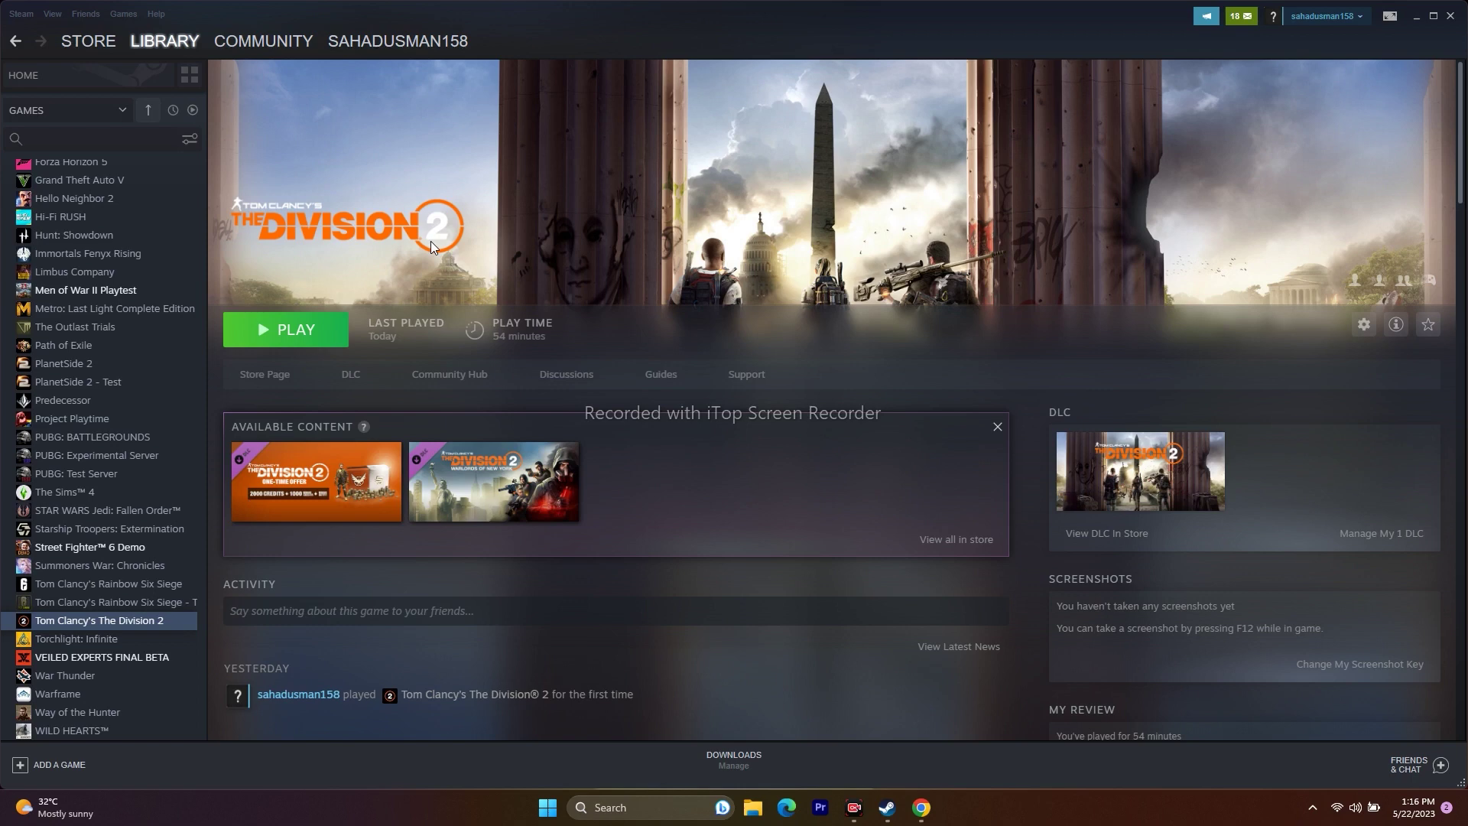
Step: Show the Windows power options that include Restart, and close them without choosing one
click(549, 806)
click(920, 765)
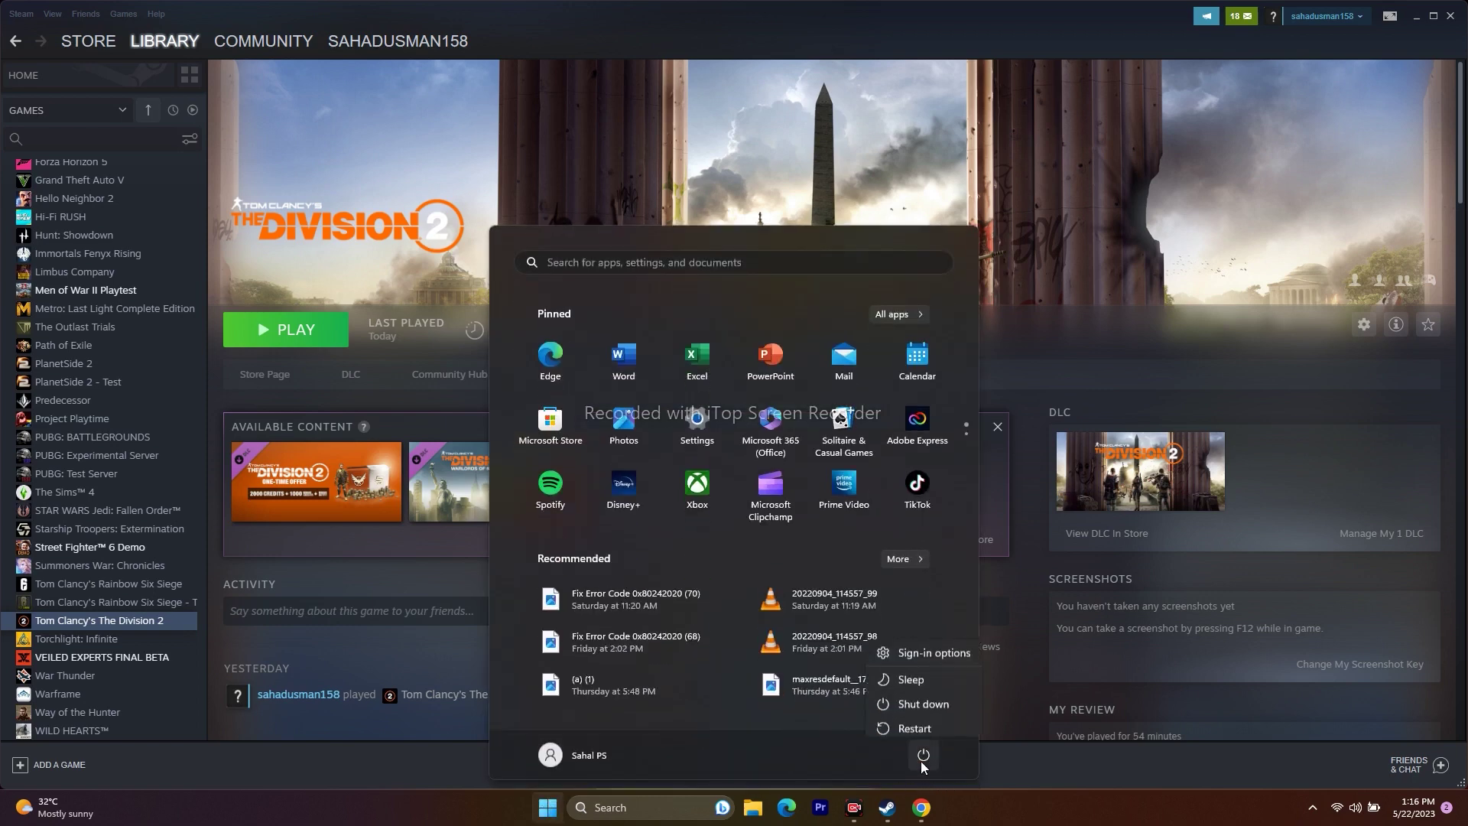
click(1025, 816)
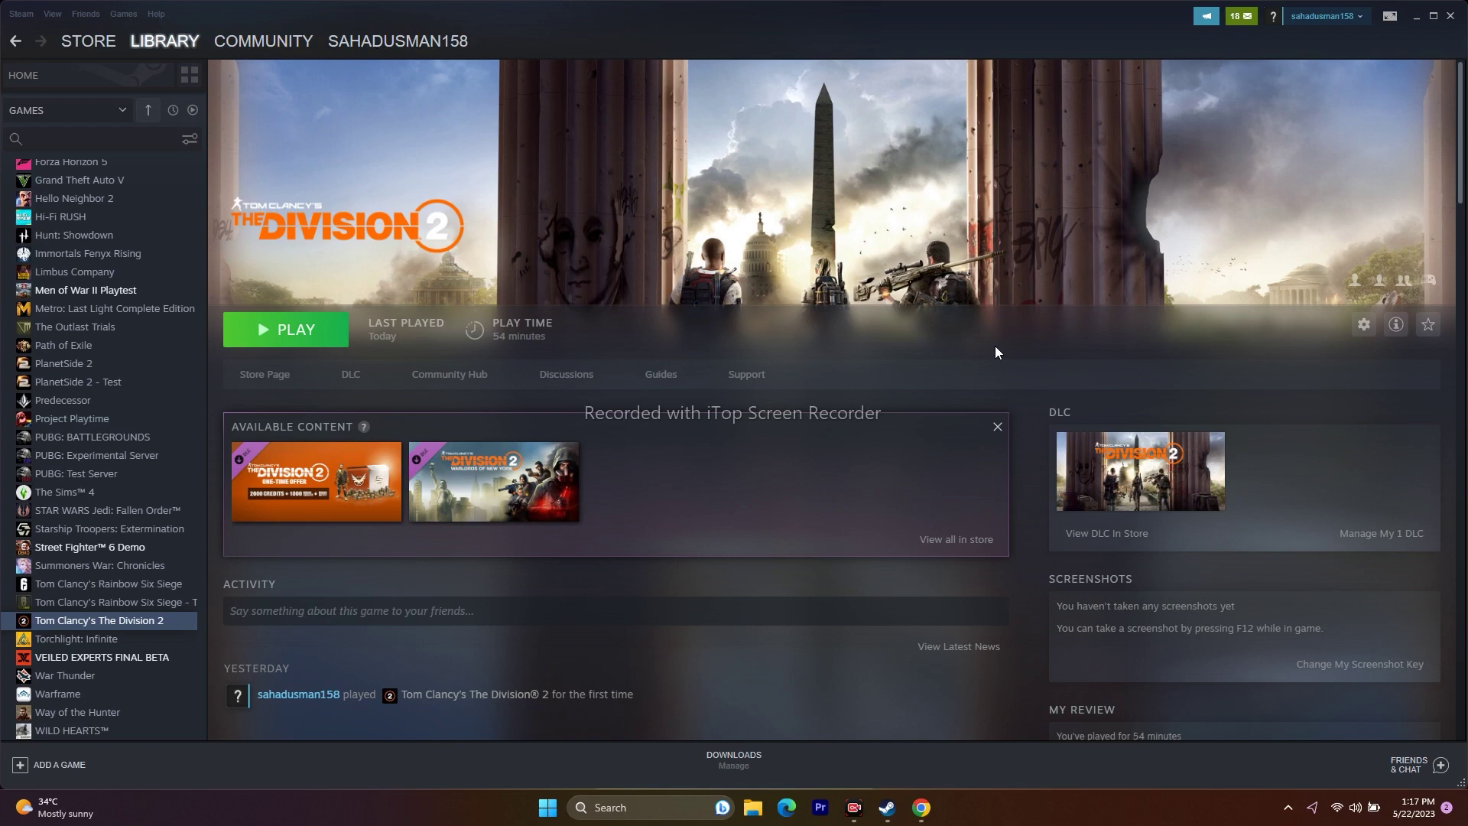
Step: View the Local Files properties of Tom Clancy's The Division 2 with its file verification option, and close them
right_click(154, 621)
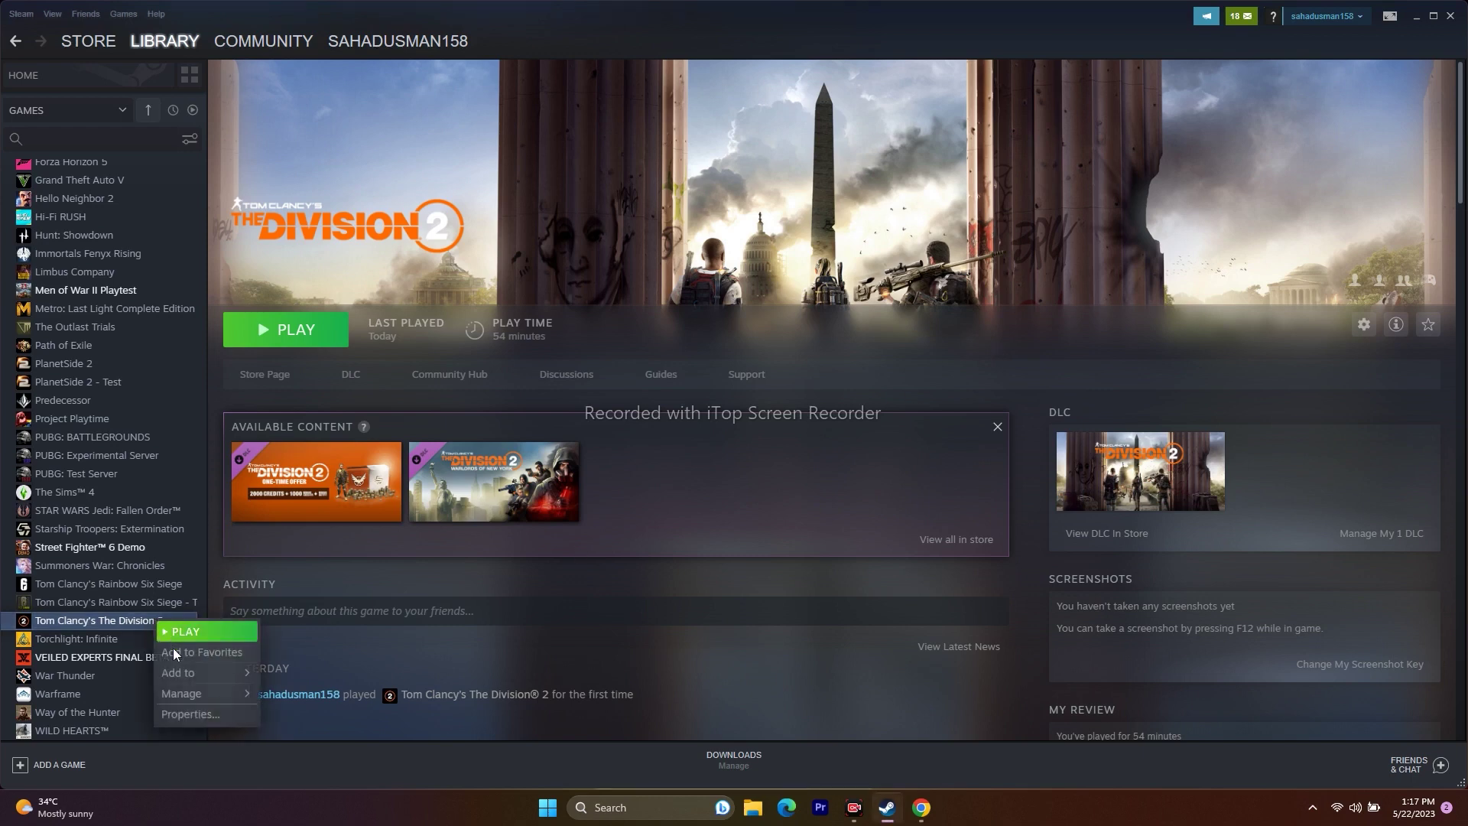
click(191, 711)
click(486, 327)
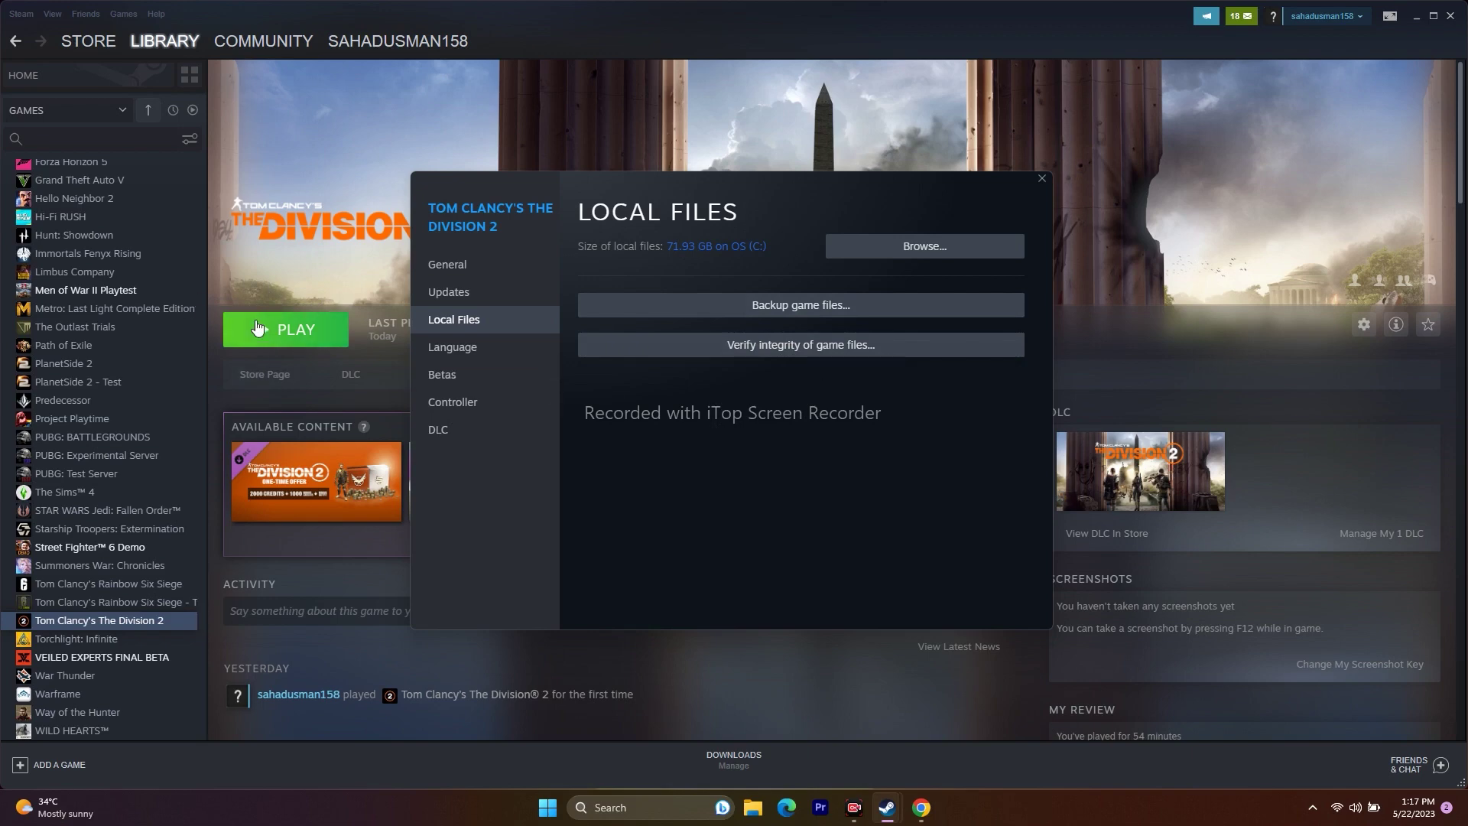
click(1041, 179)
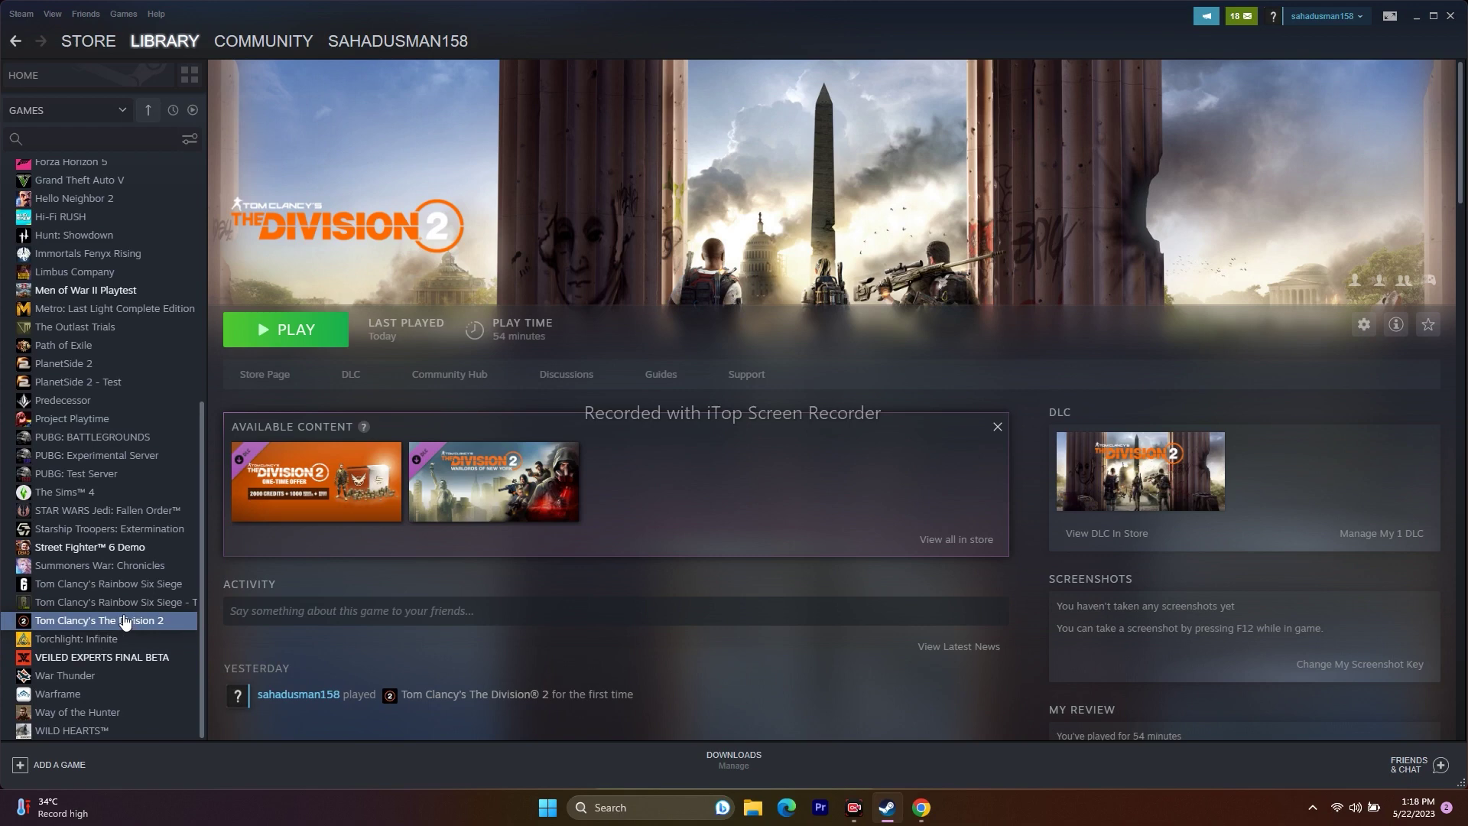
Step: Minimize Steam, switch to File Explorer and open the Steam folder in Program Files (x86) on the C: drive
click(1413, 18)
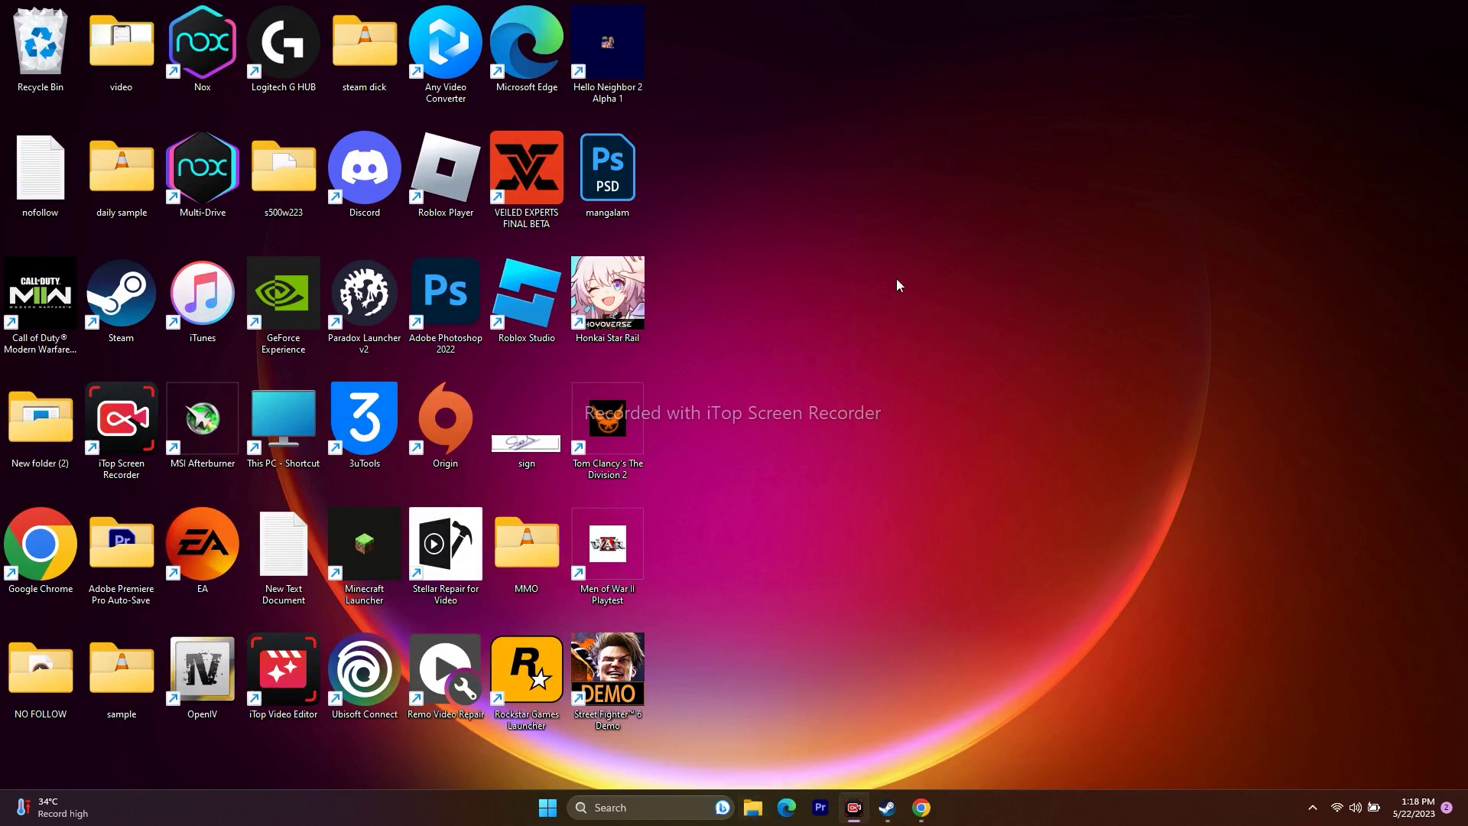
click(753, 807)
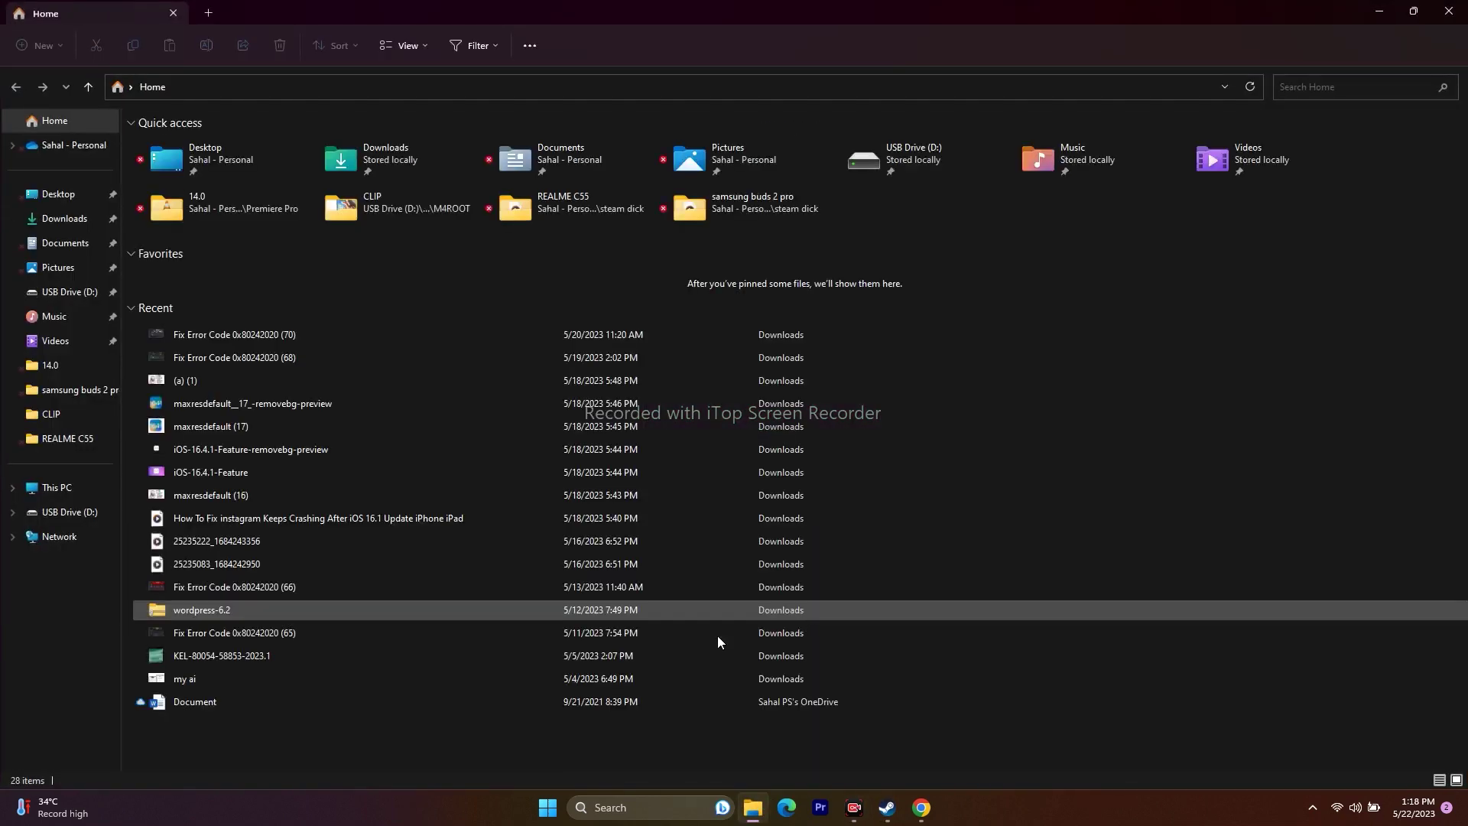
click(91, 492)
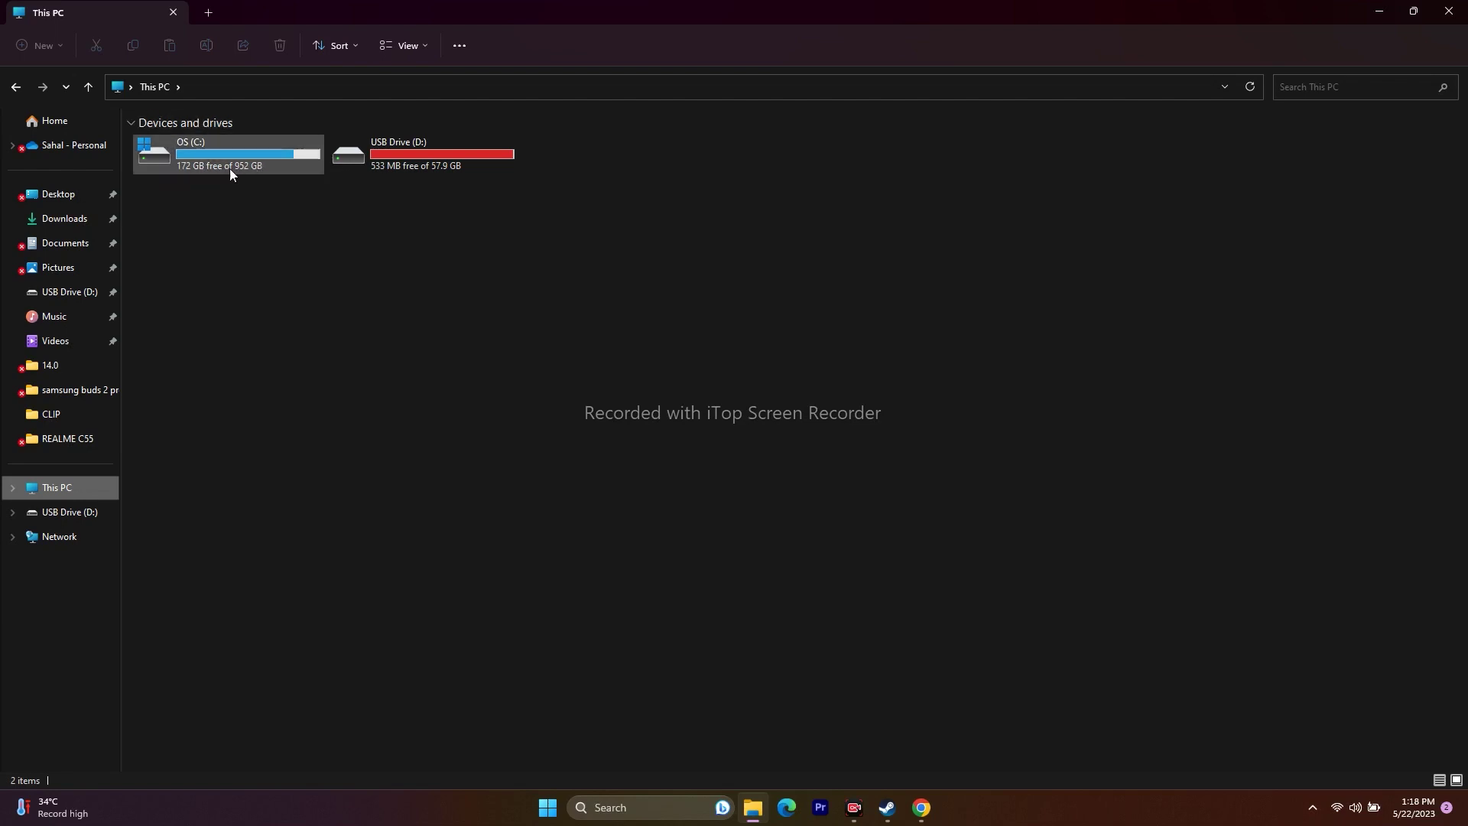
double_click(202, 157)
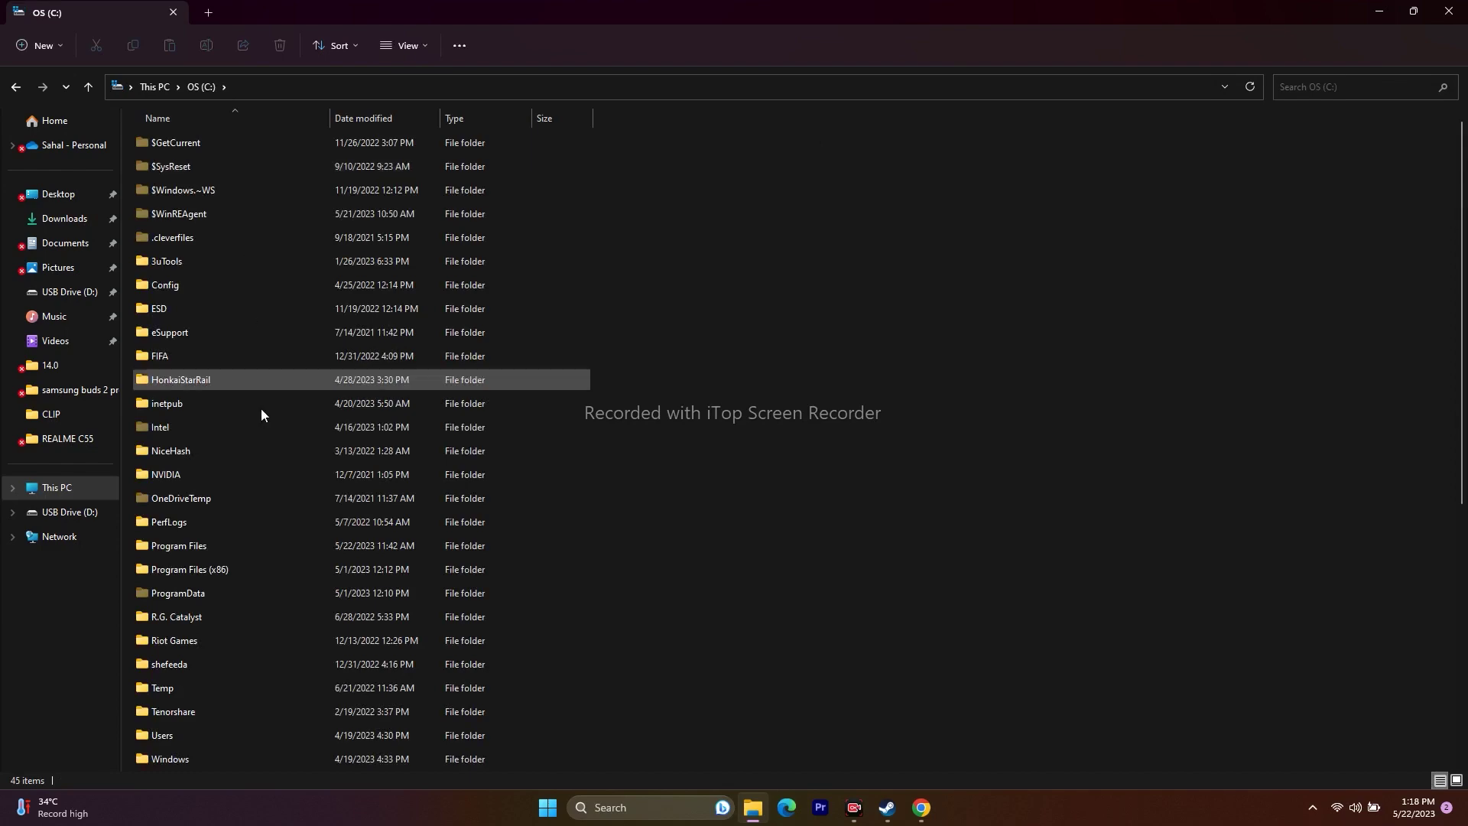
double_click(222, 569)
scroll(226, 307, down, 5)
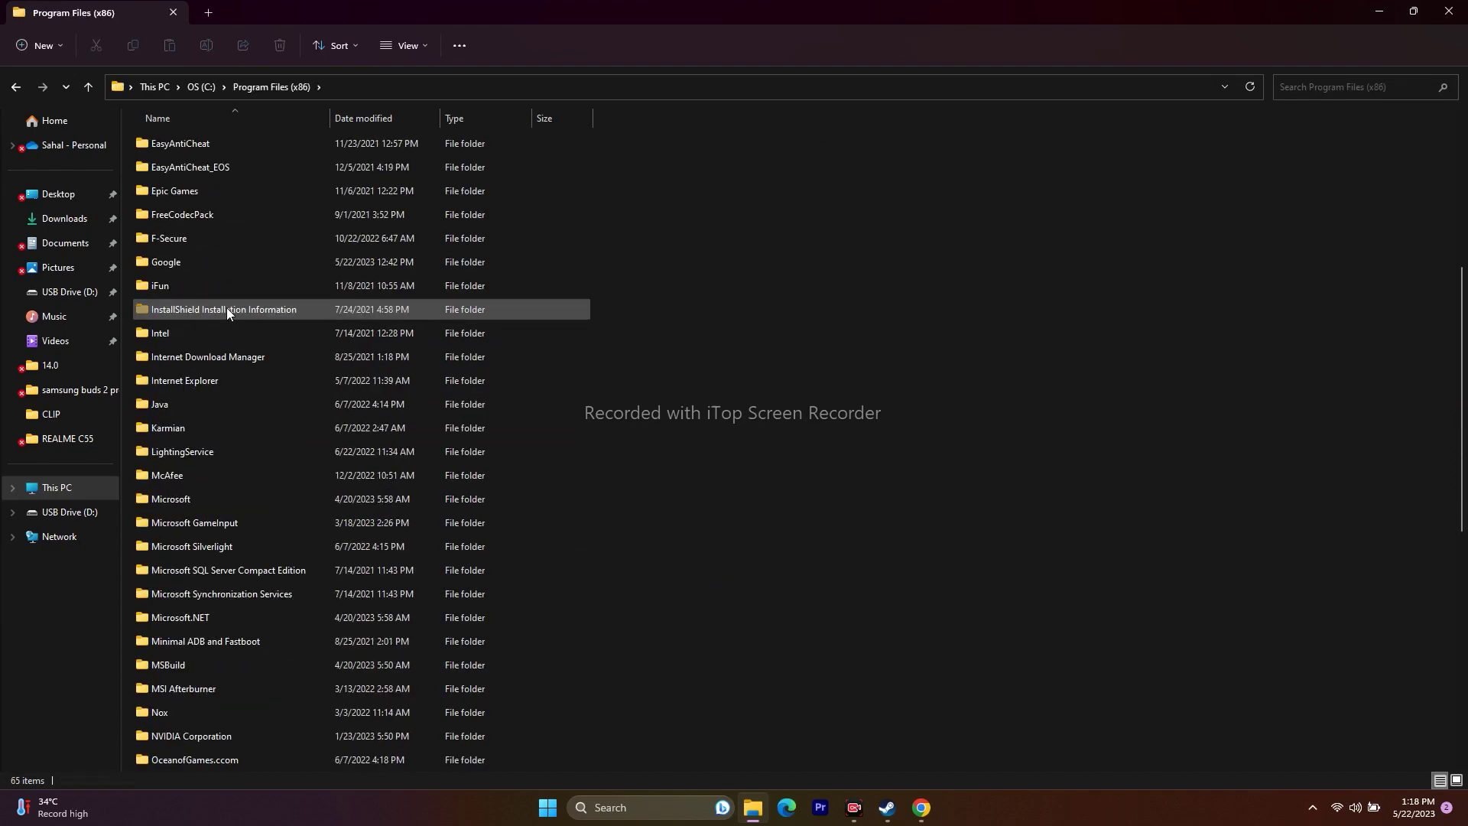
scroll(226, 308, down, 8)
double_click(194, 457)
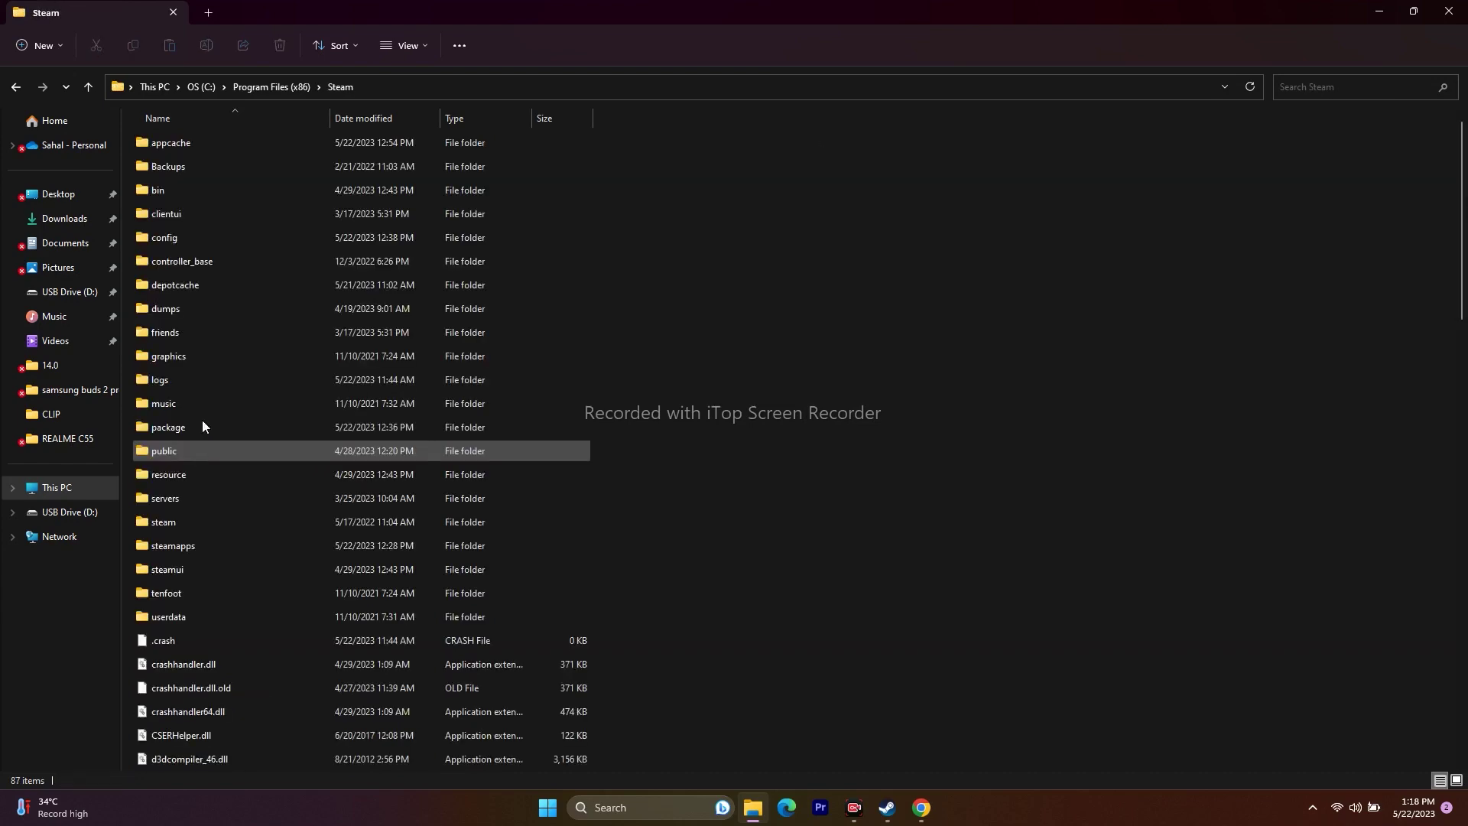
Step: Open the Tom Clancy's The Division 2 folder inside steamapps\common
scroll(222, 337, down, 2)
double_click(214, 406)
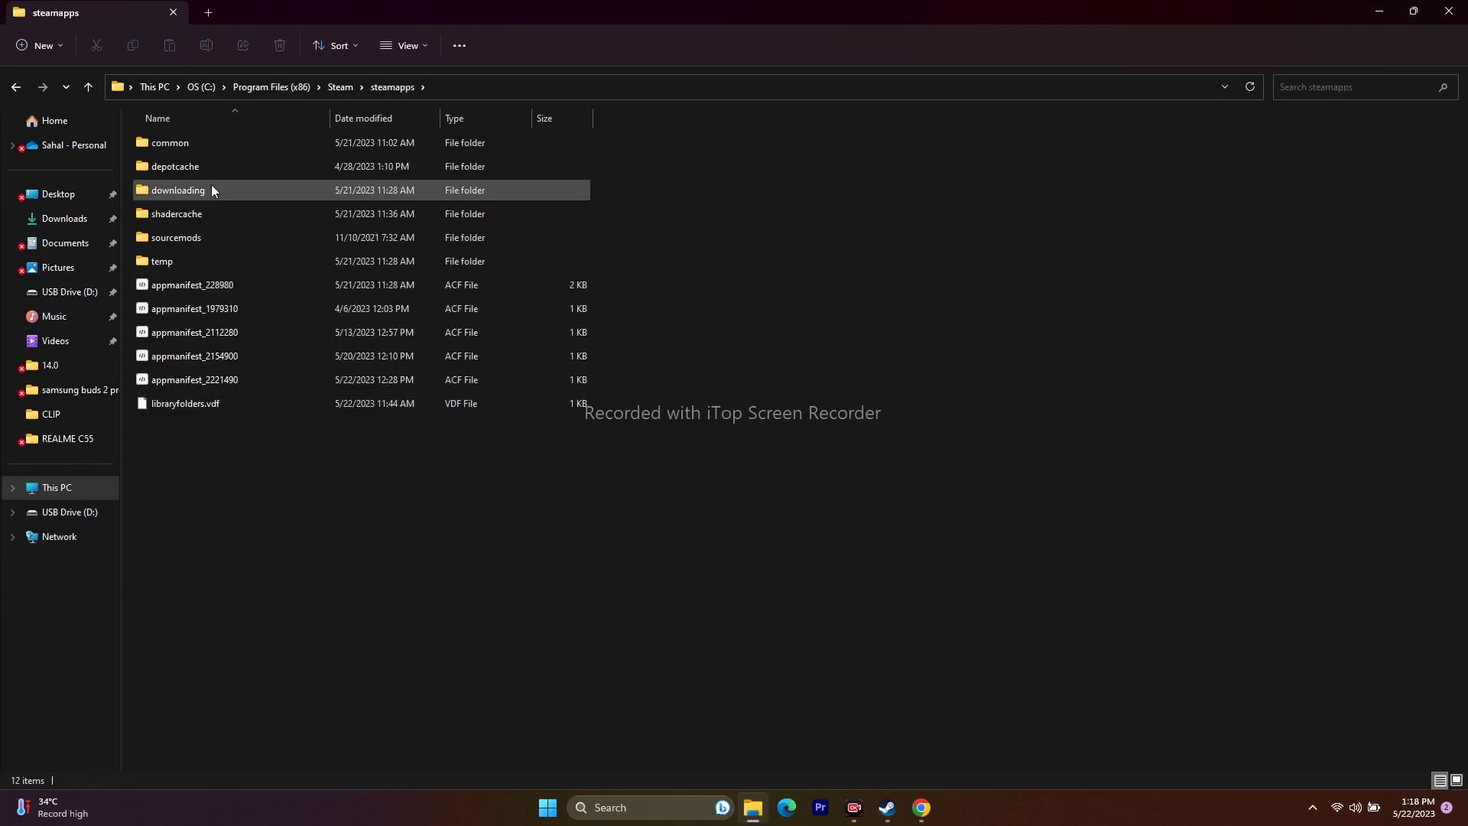
double_click(187, 145)
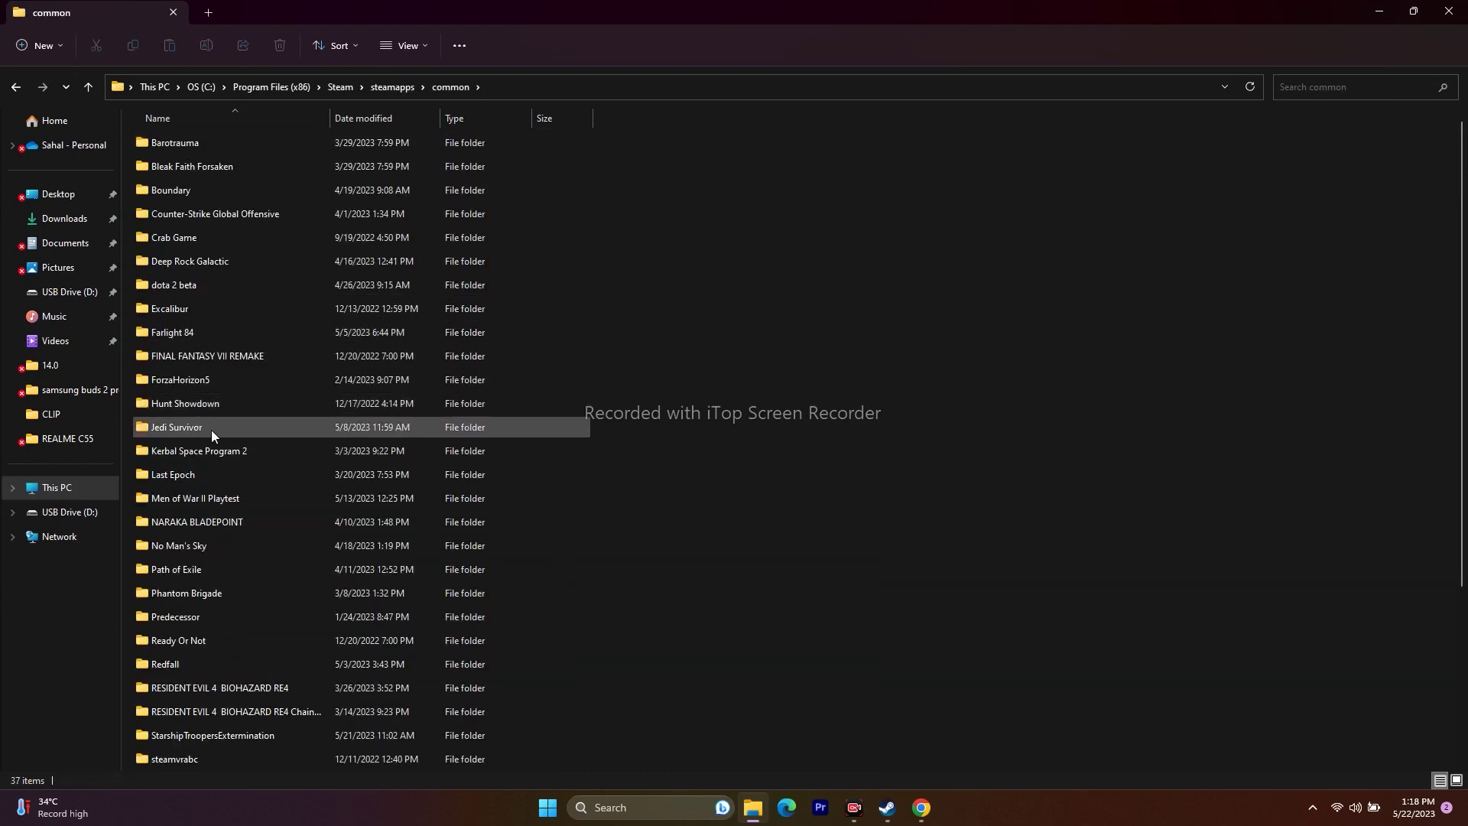
scroll(208, 431, down, 3)
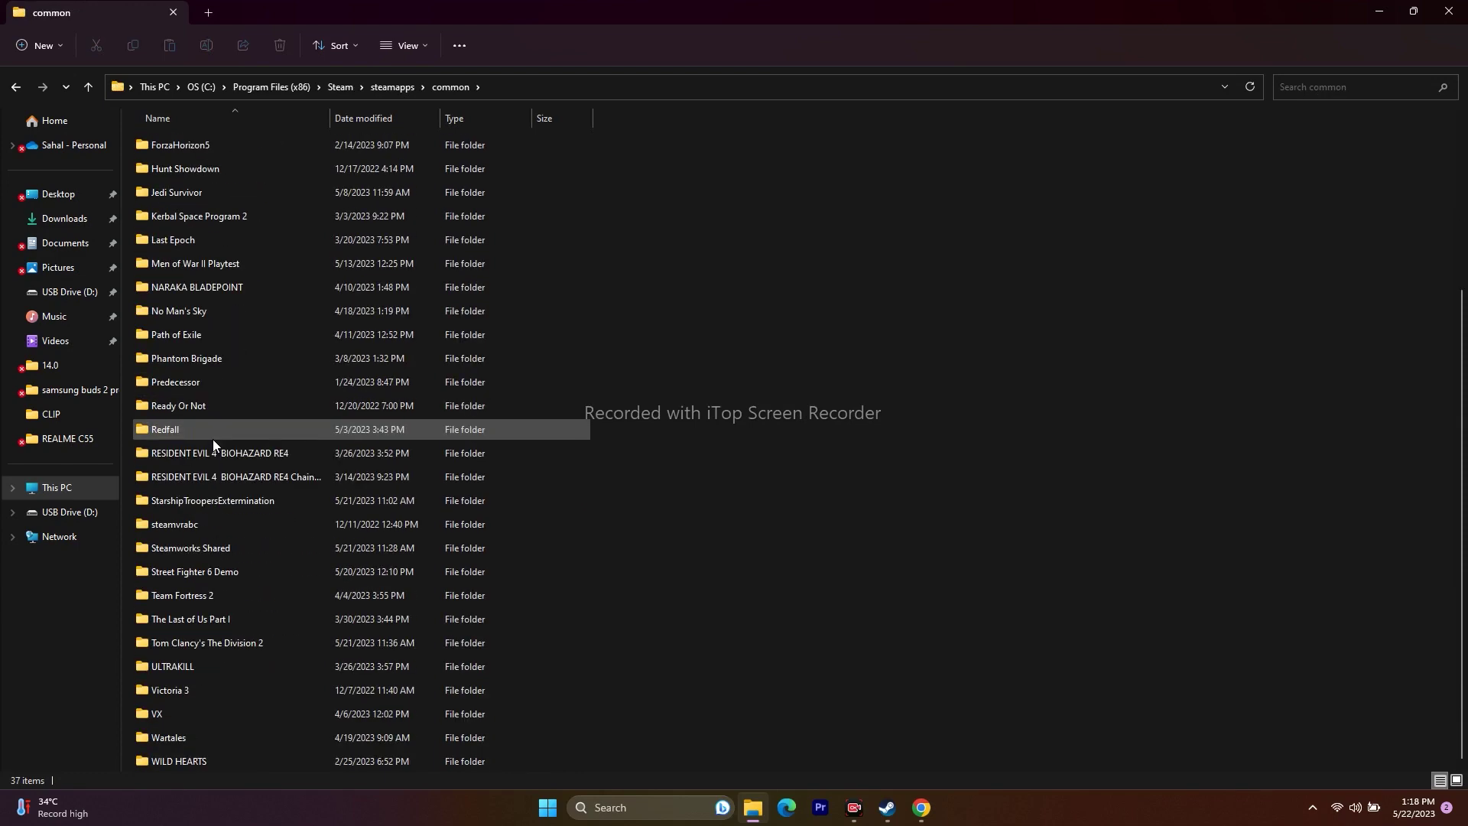
scroll(217, 625, up, 3)
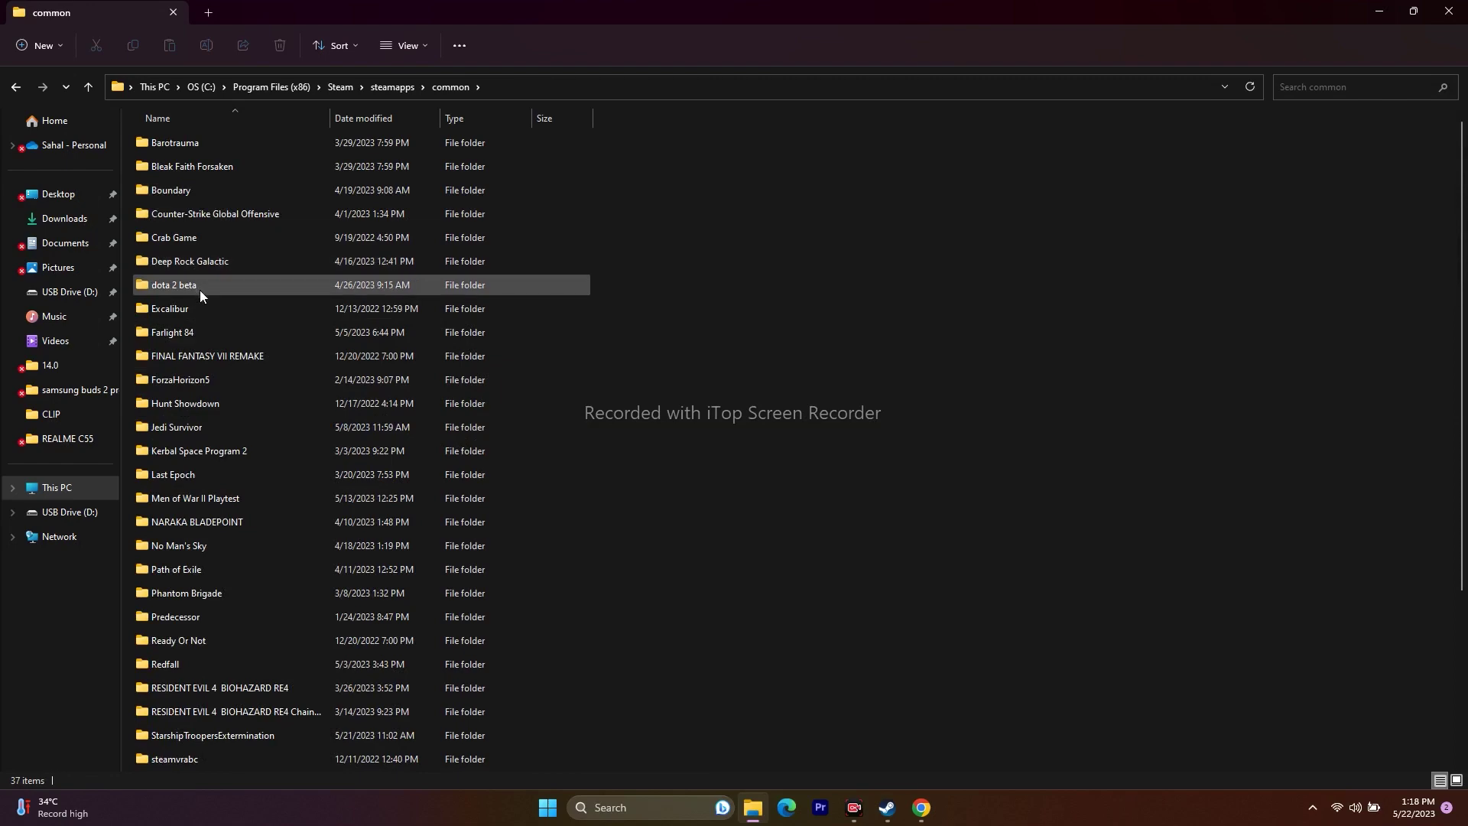
scroll(208, 367, down, 1)
scroll(208, 366, down, 2)
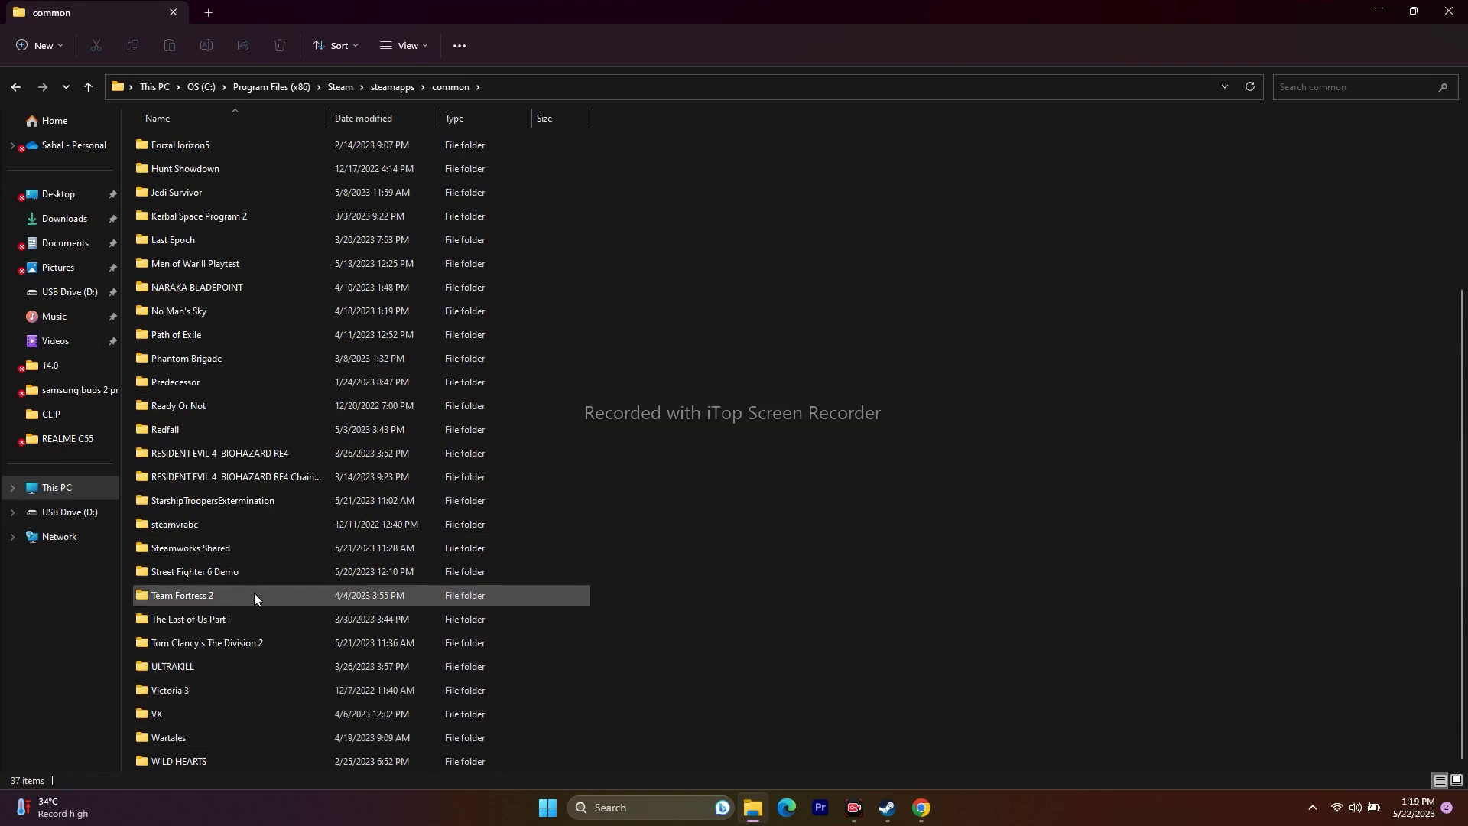
double_click(248, 640)
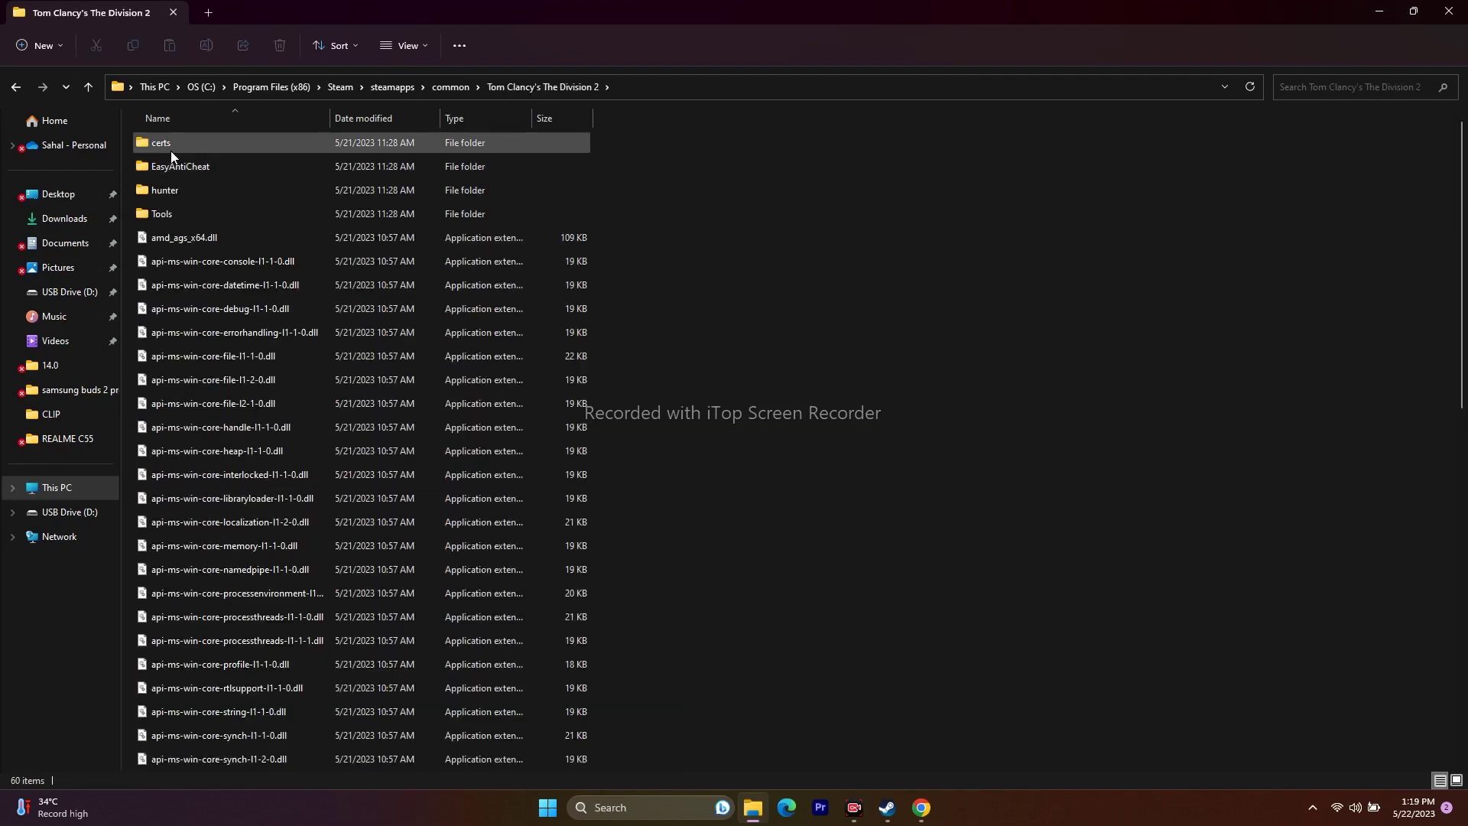
Step: Locate the TheDivision2 application in the game folder and close the folder window
scroll(341, 386, down, 10)
scroll(331, 384, down, 2)
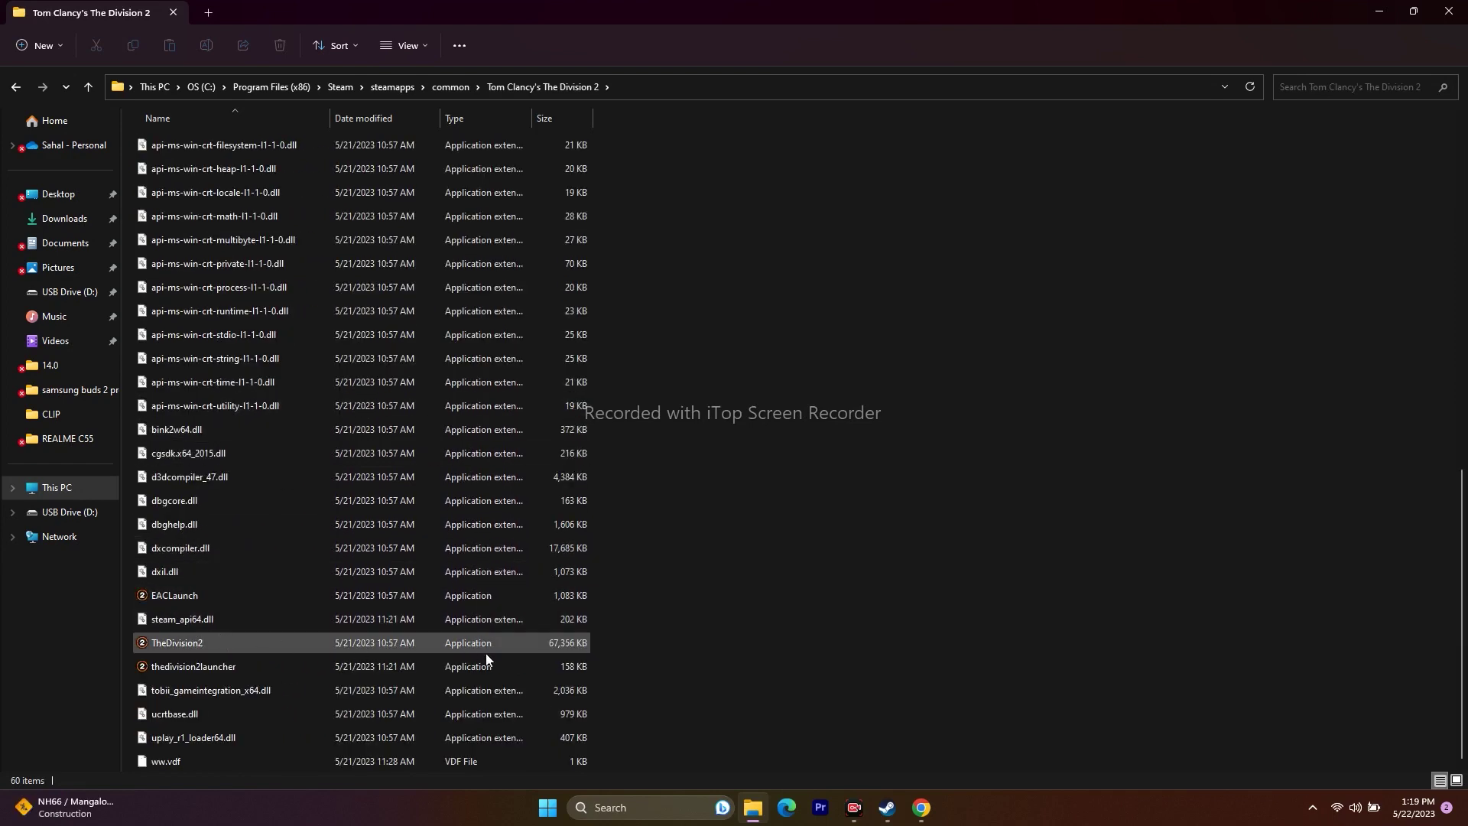
click(229, 642)
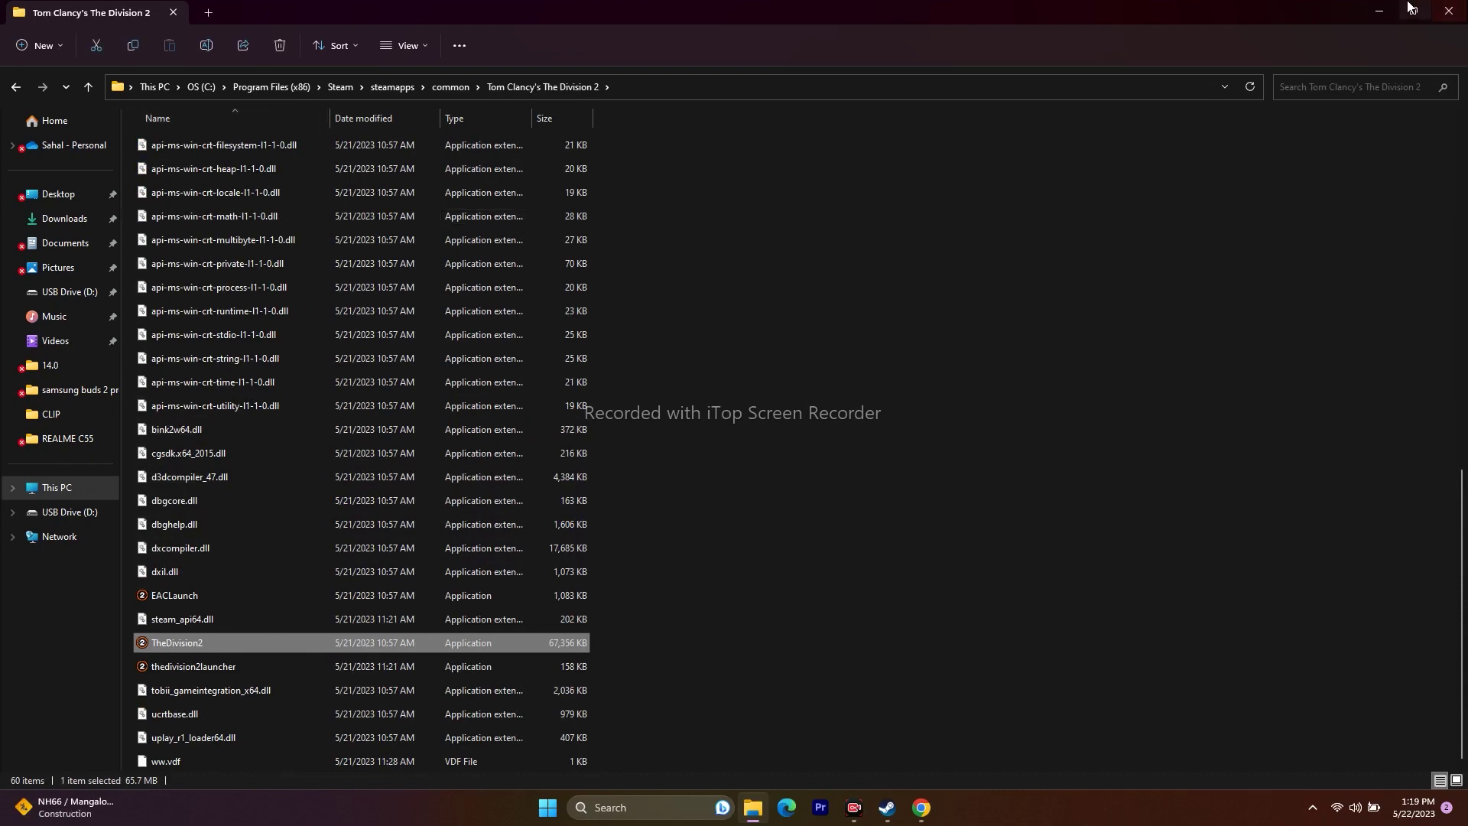
click(1450, 12)
Step: Switch back to Steam and browse to the game's installation folder from its Local Files properties
click(887, 807)
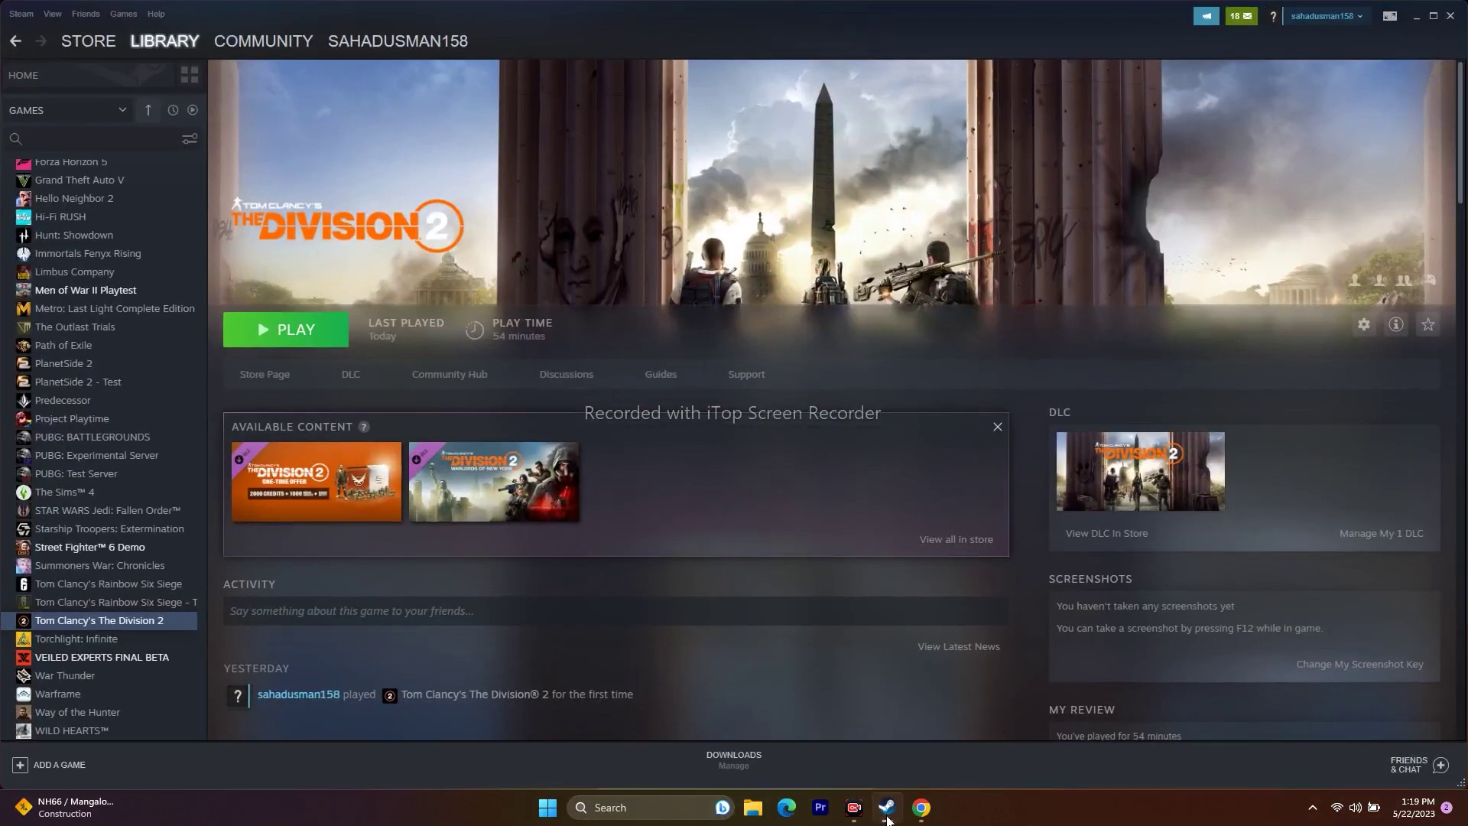
right_click(108, 625)
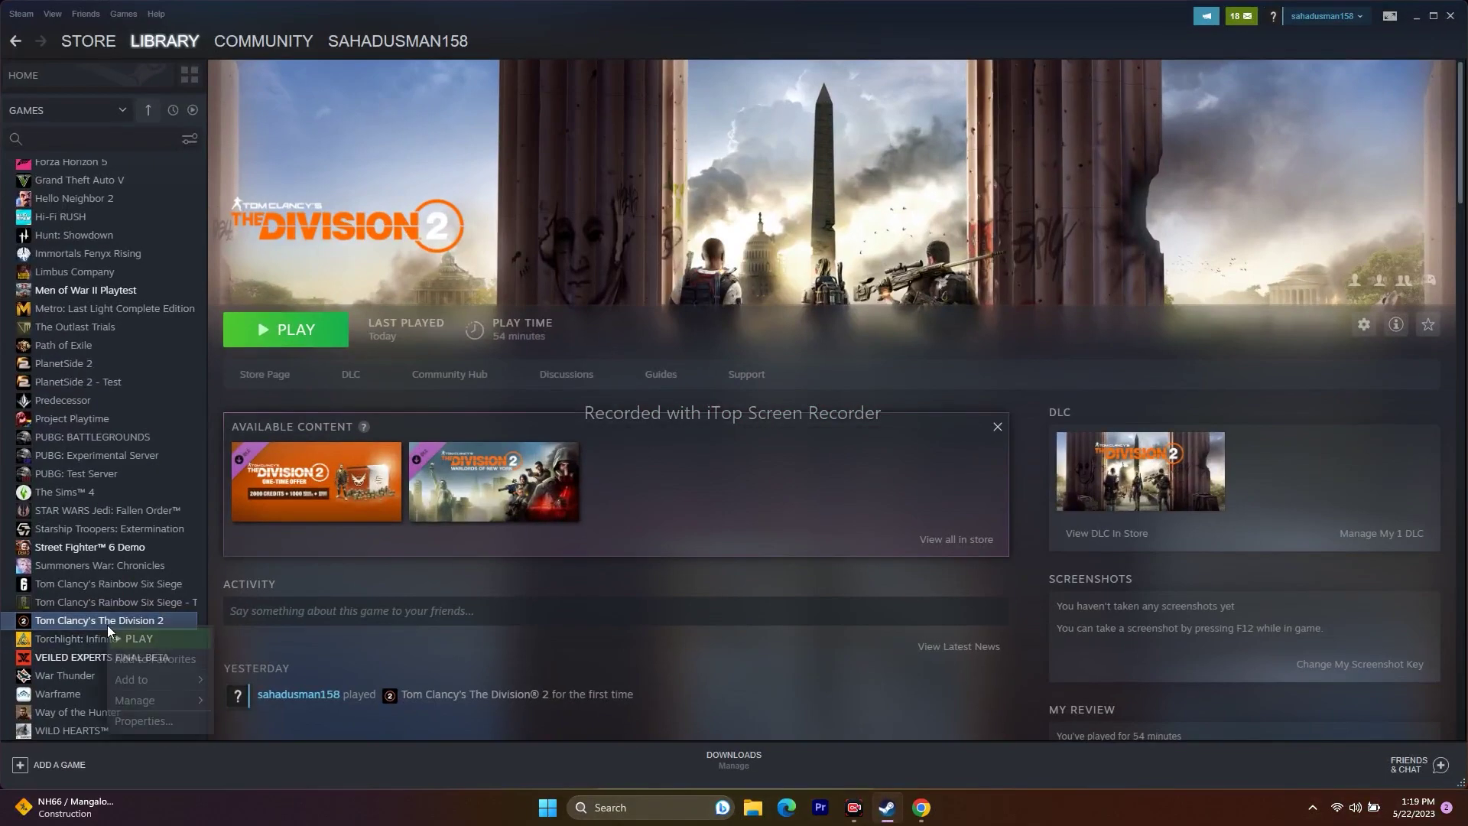
click(145, 721)
click(466, 319)
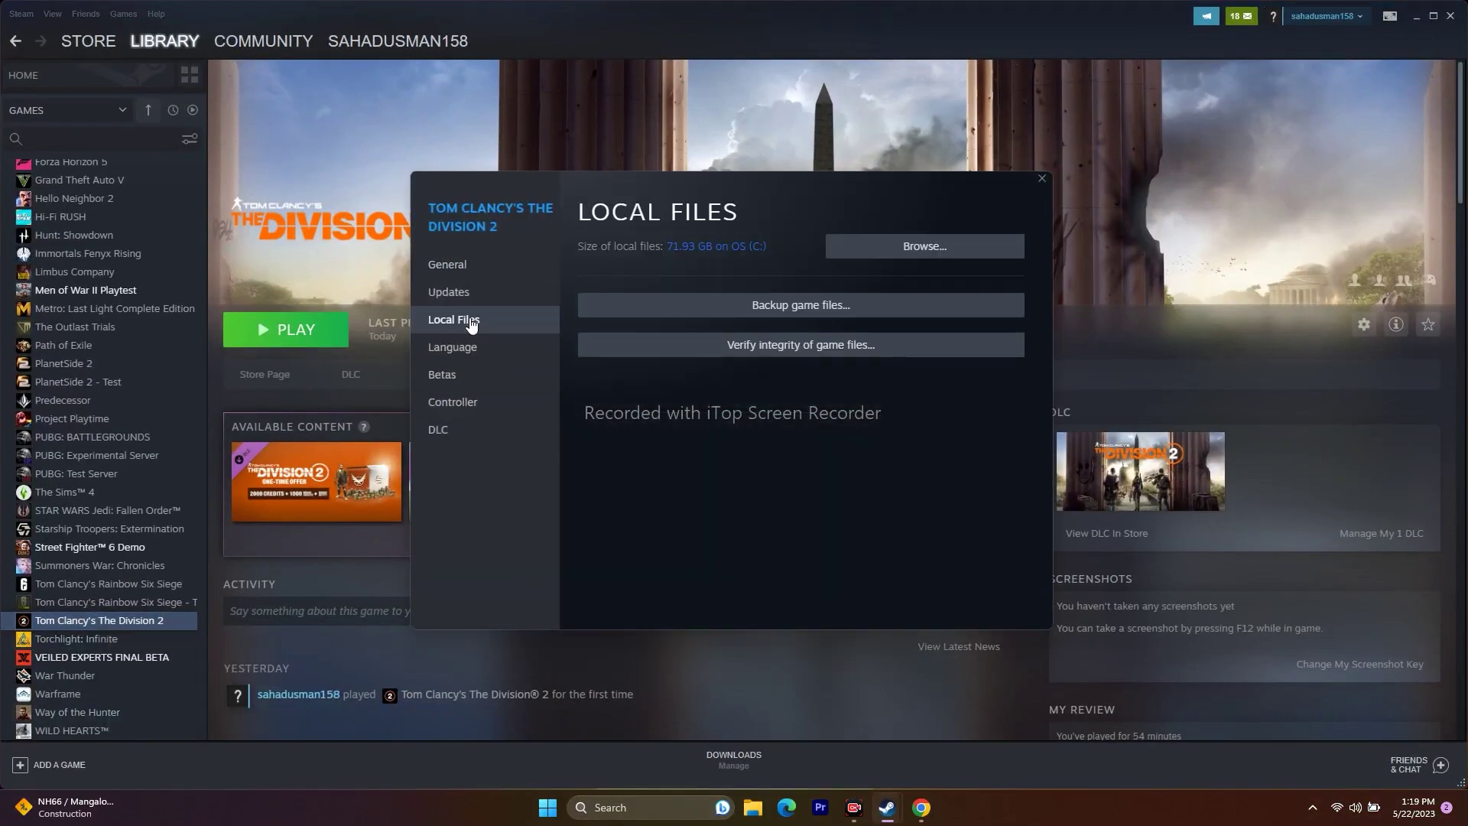
click(967, 261)
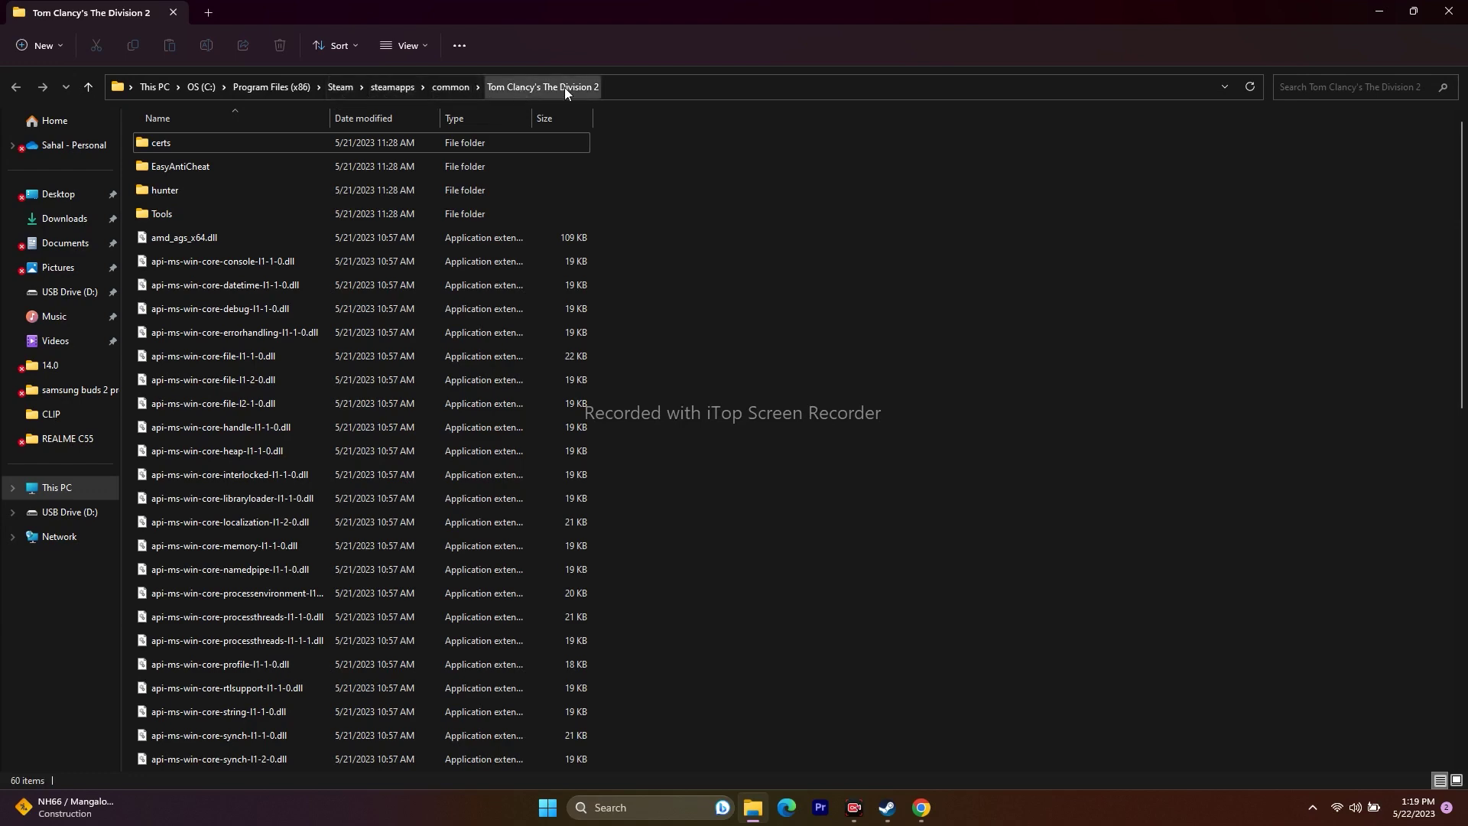
Step: Find the TheDivision2 application in the opened folder, and close the folder and the game's Steam properties
scroll(561, 290, down, 11)
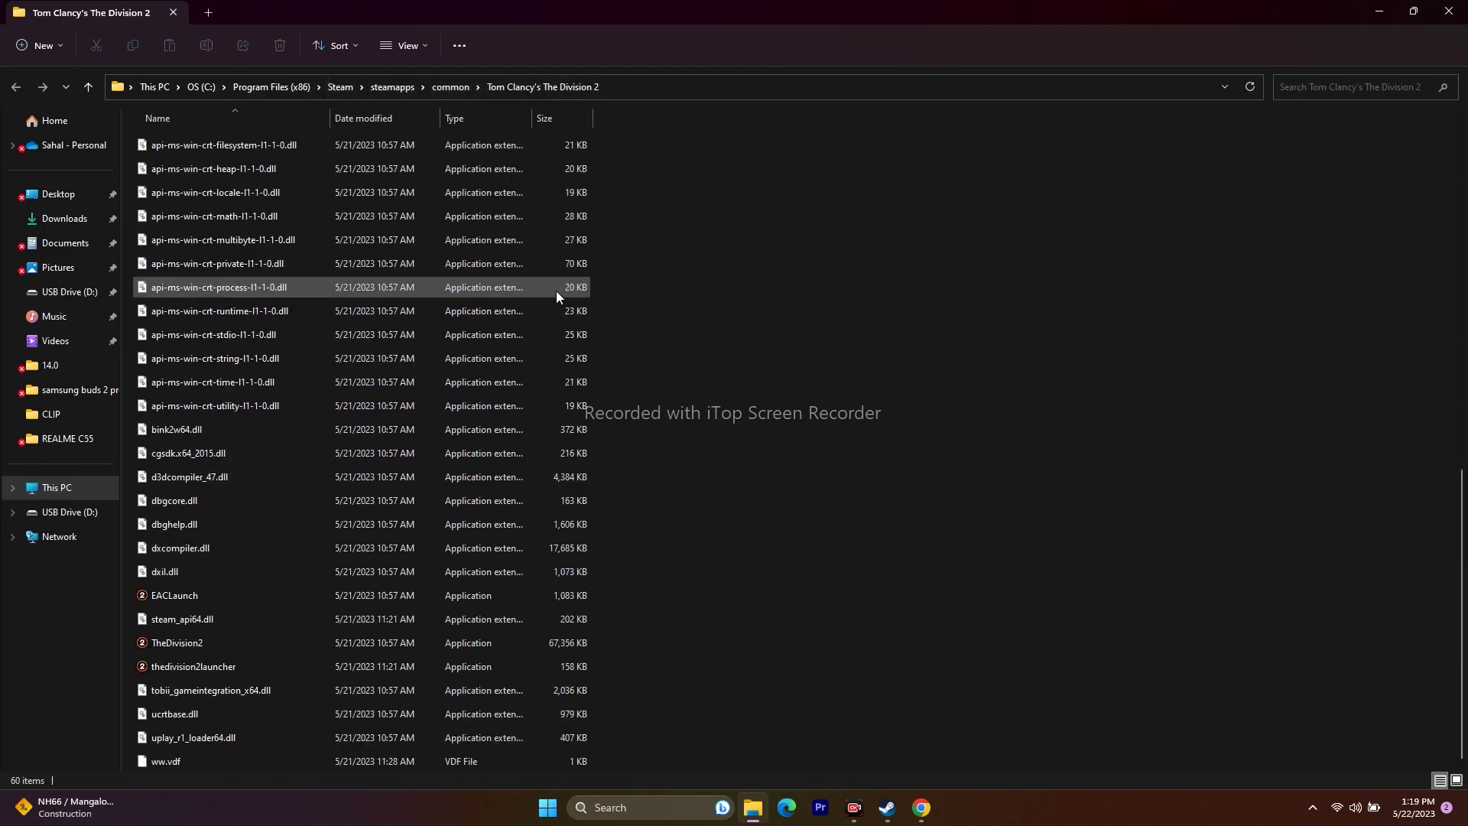
click(217, 648)
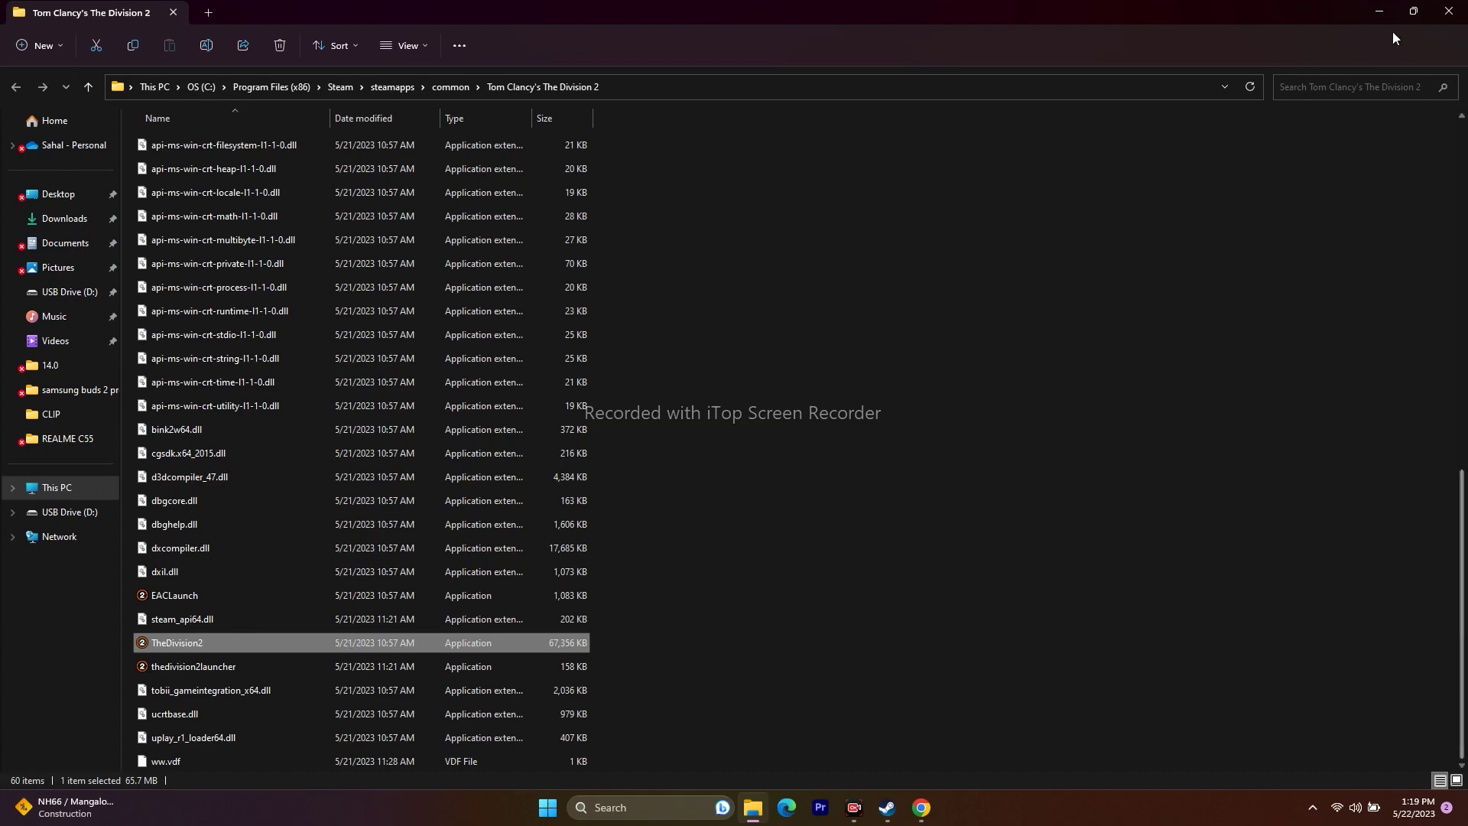
click(1448, 11)
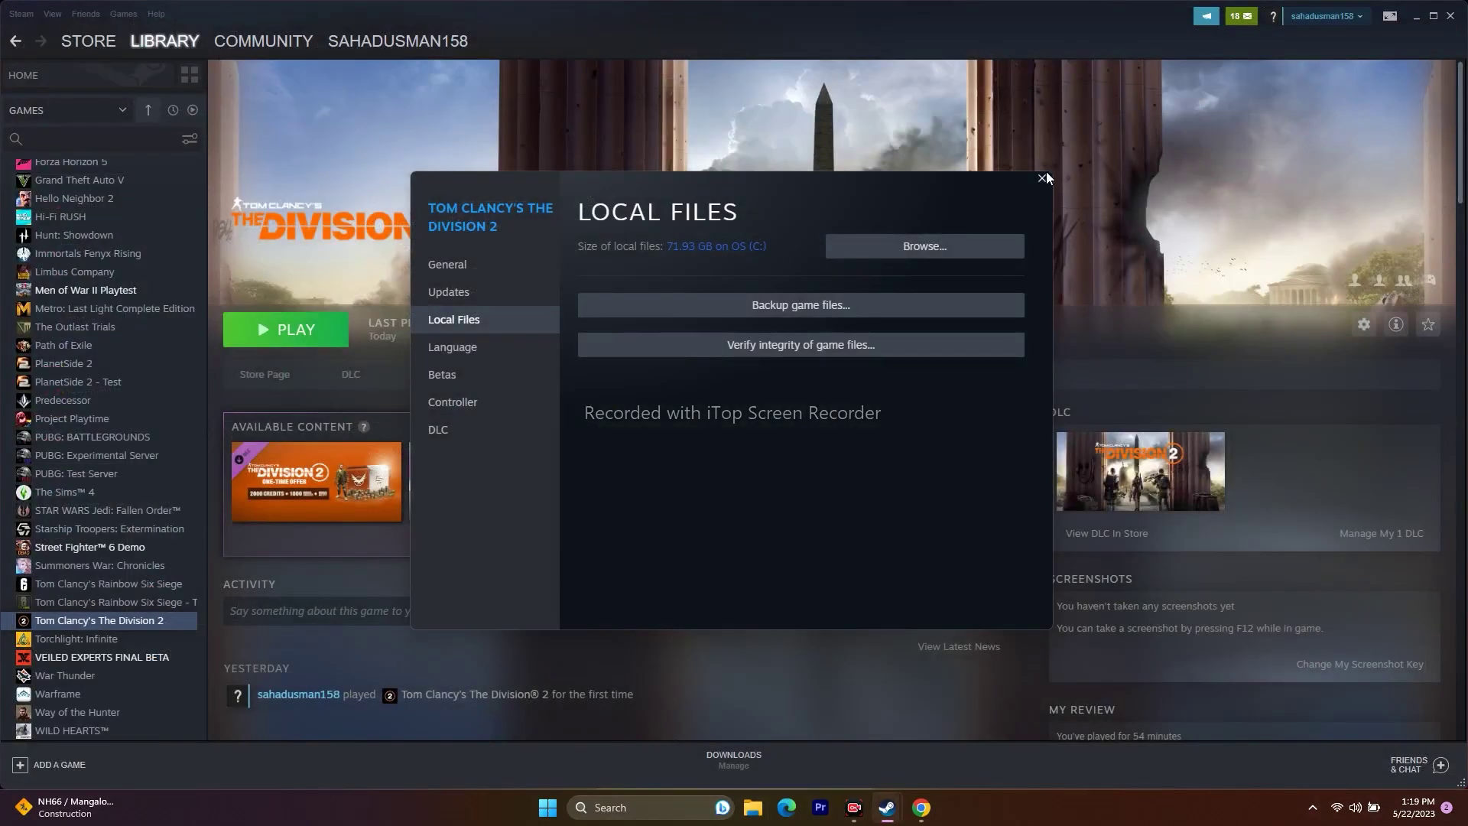
click(1042, 179)
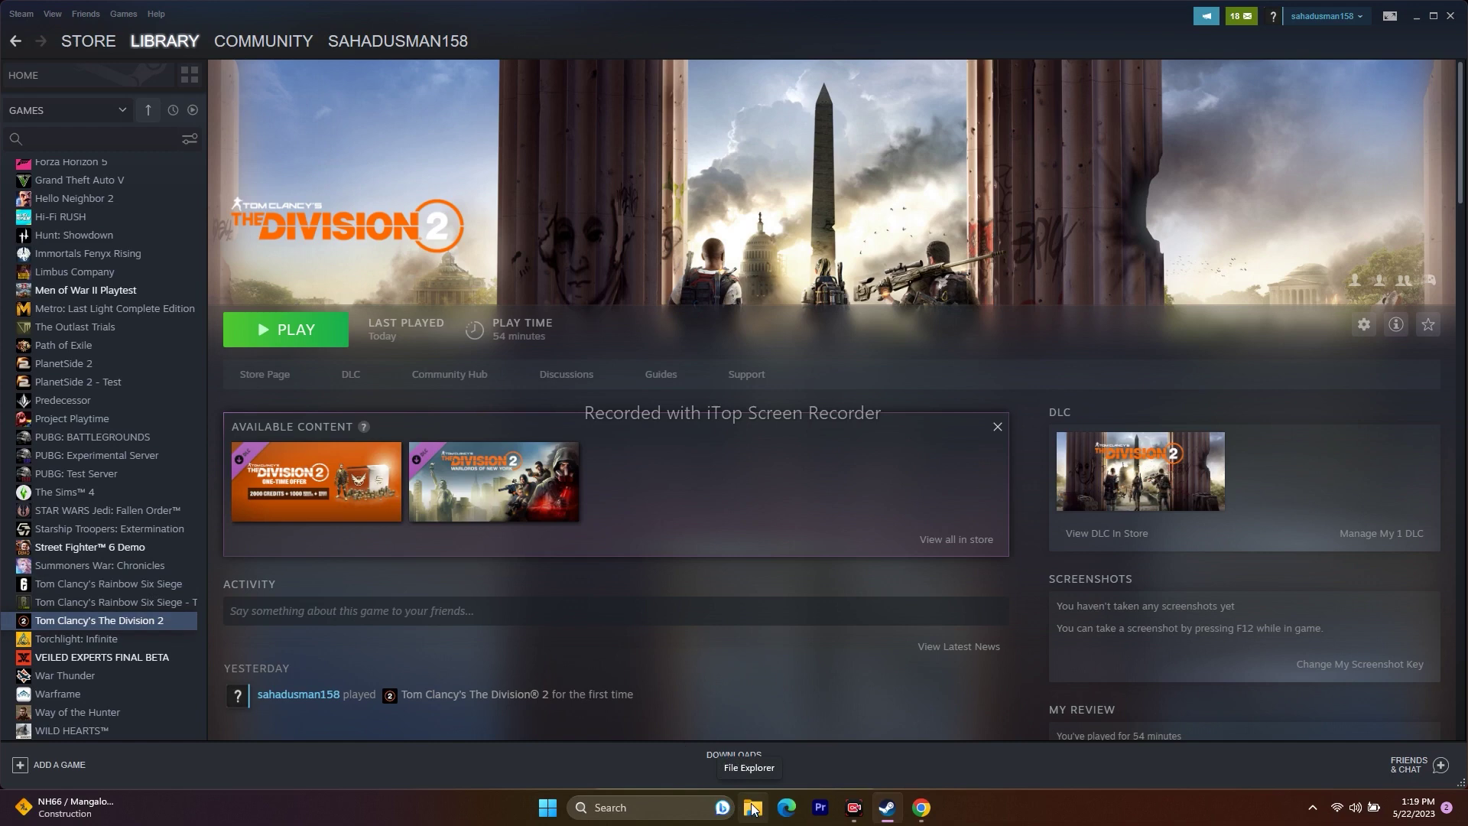
Step: Reopen the installation folder of Tom Clancy's The Division 2 through its Local Files properties in Steam
right_click(169, 629)
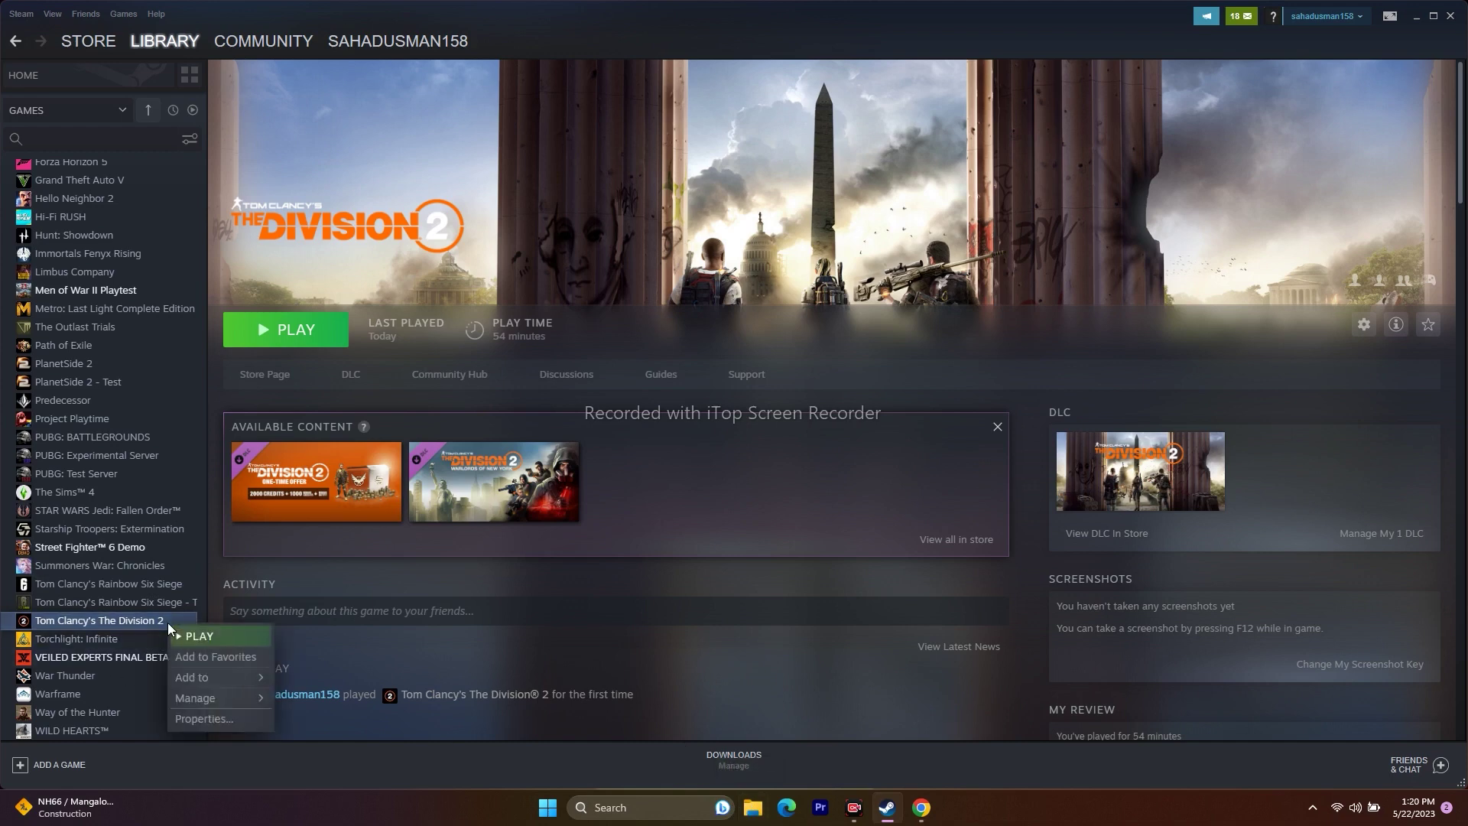
click(181, 713)
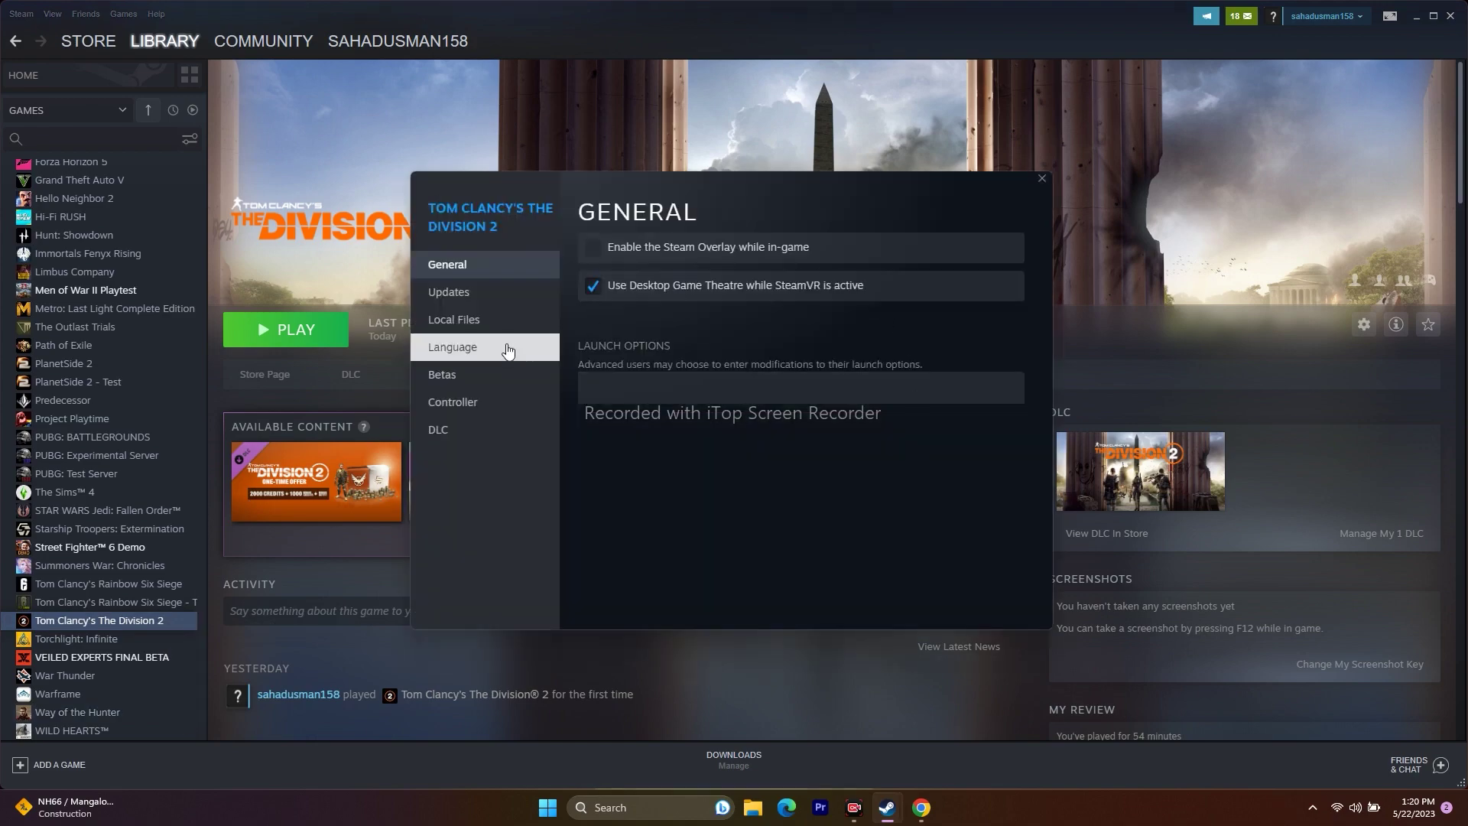
click(454, 319)
click(924, 246)
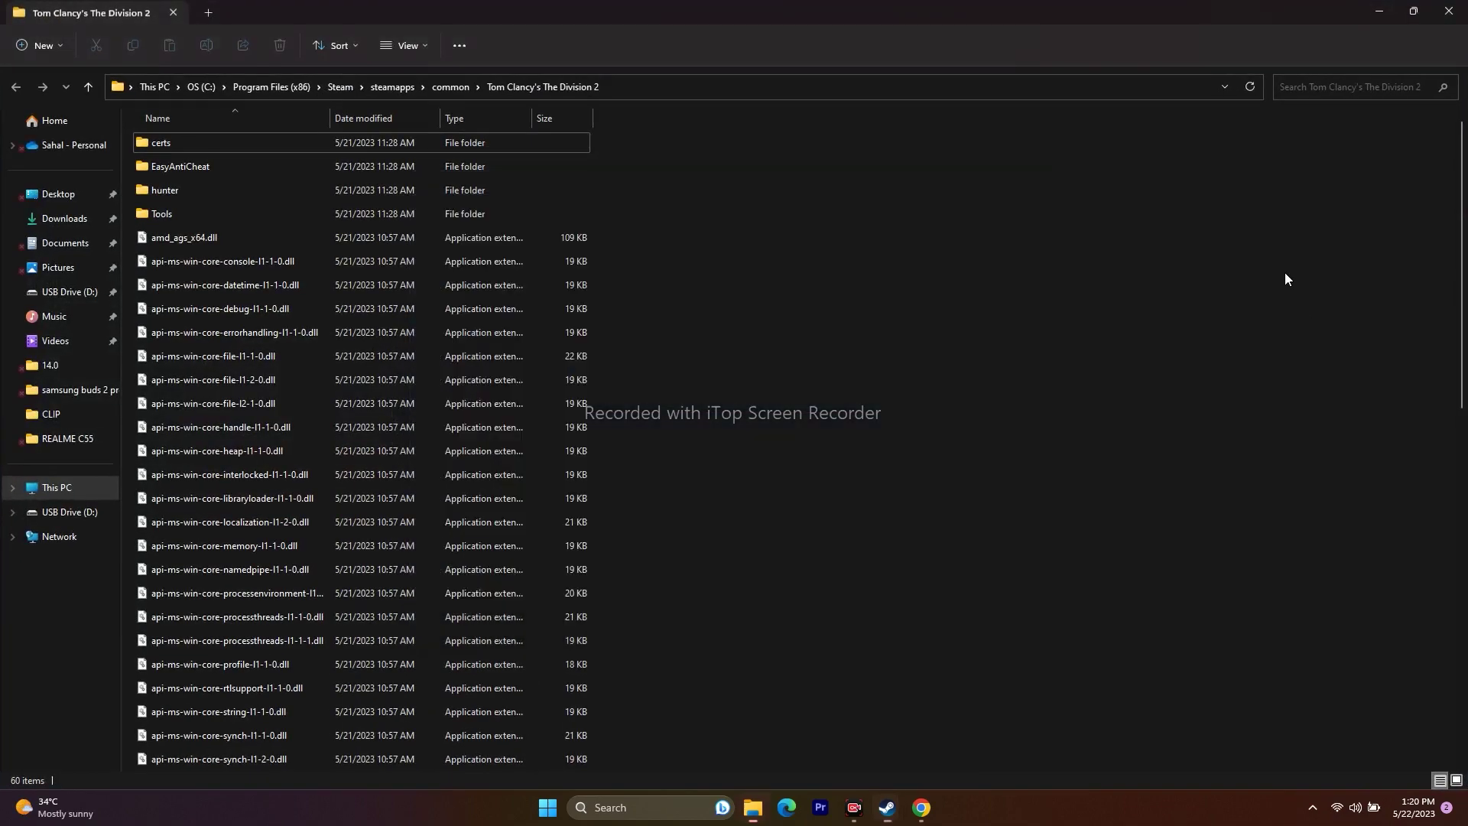
Step: Open the Compatibility settings in the TheDivision2 application's properties and move the dialog clear of the file list
scroll(947, 267, down, 9)
scroll(948, 267, down, 1)
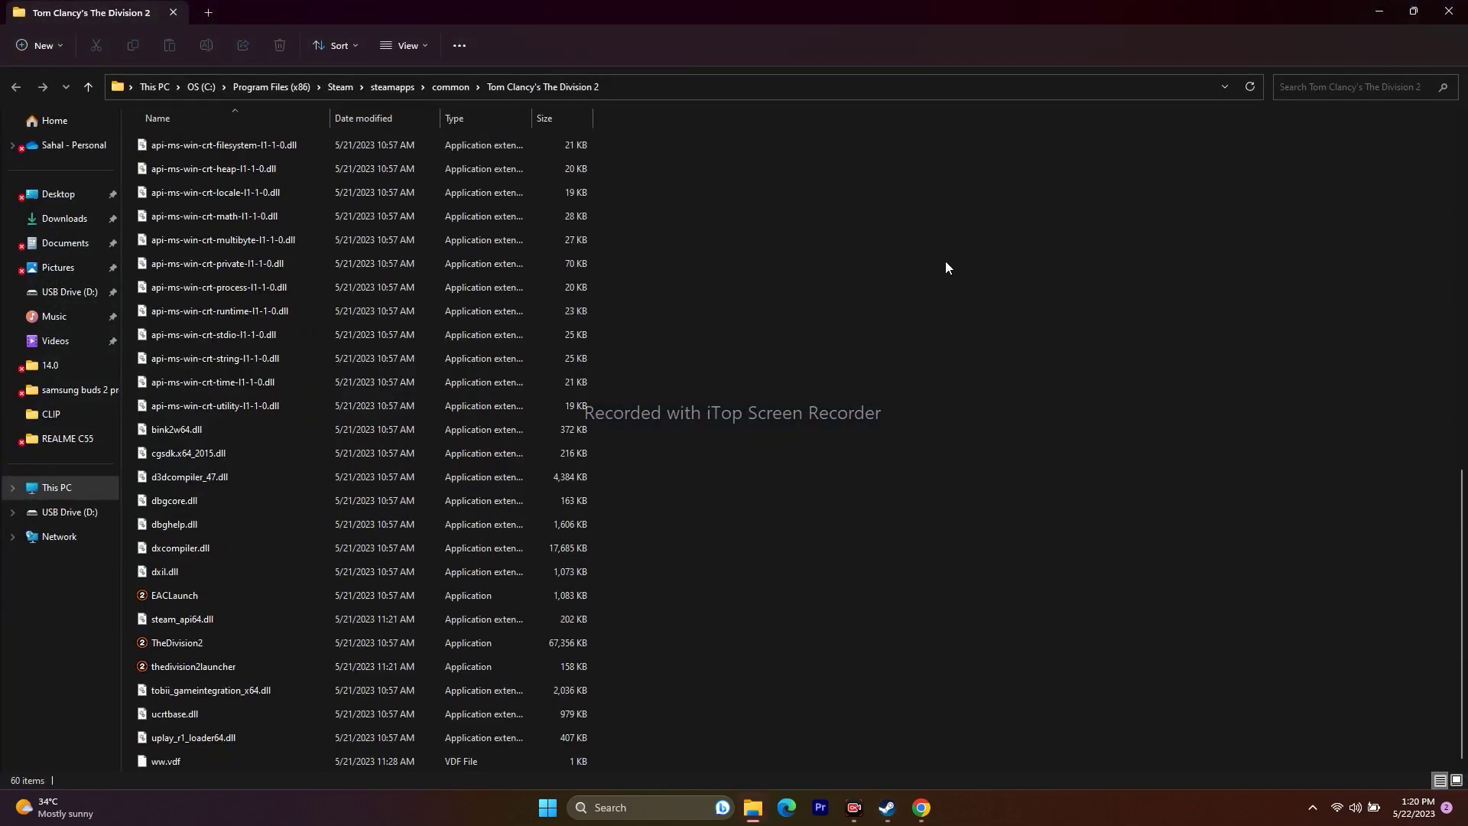
click(202, 644)
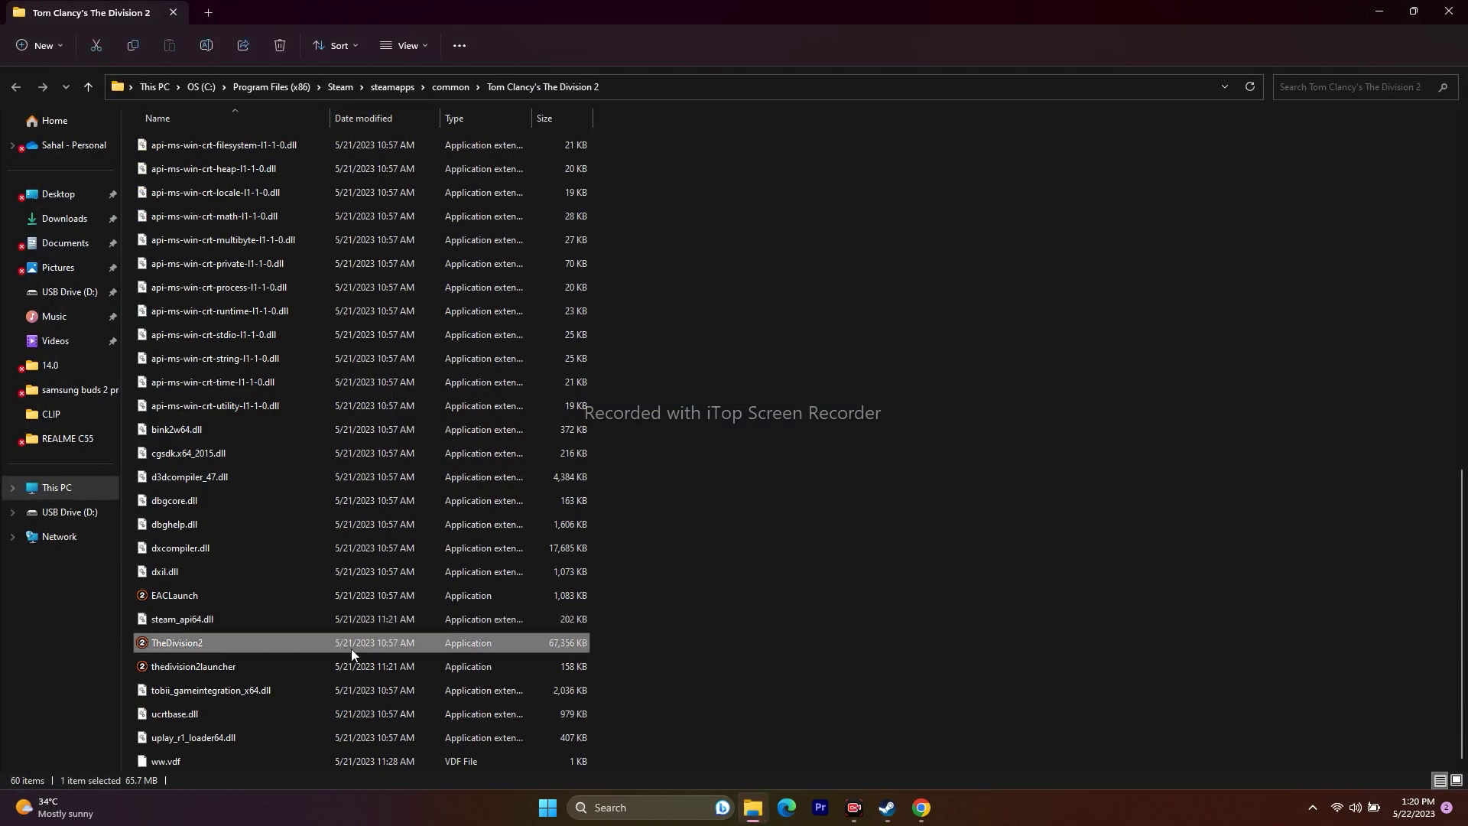
right_click(265, 646)
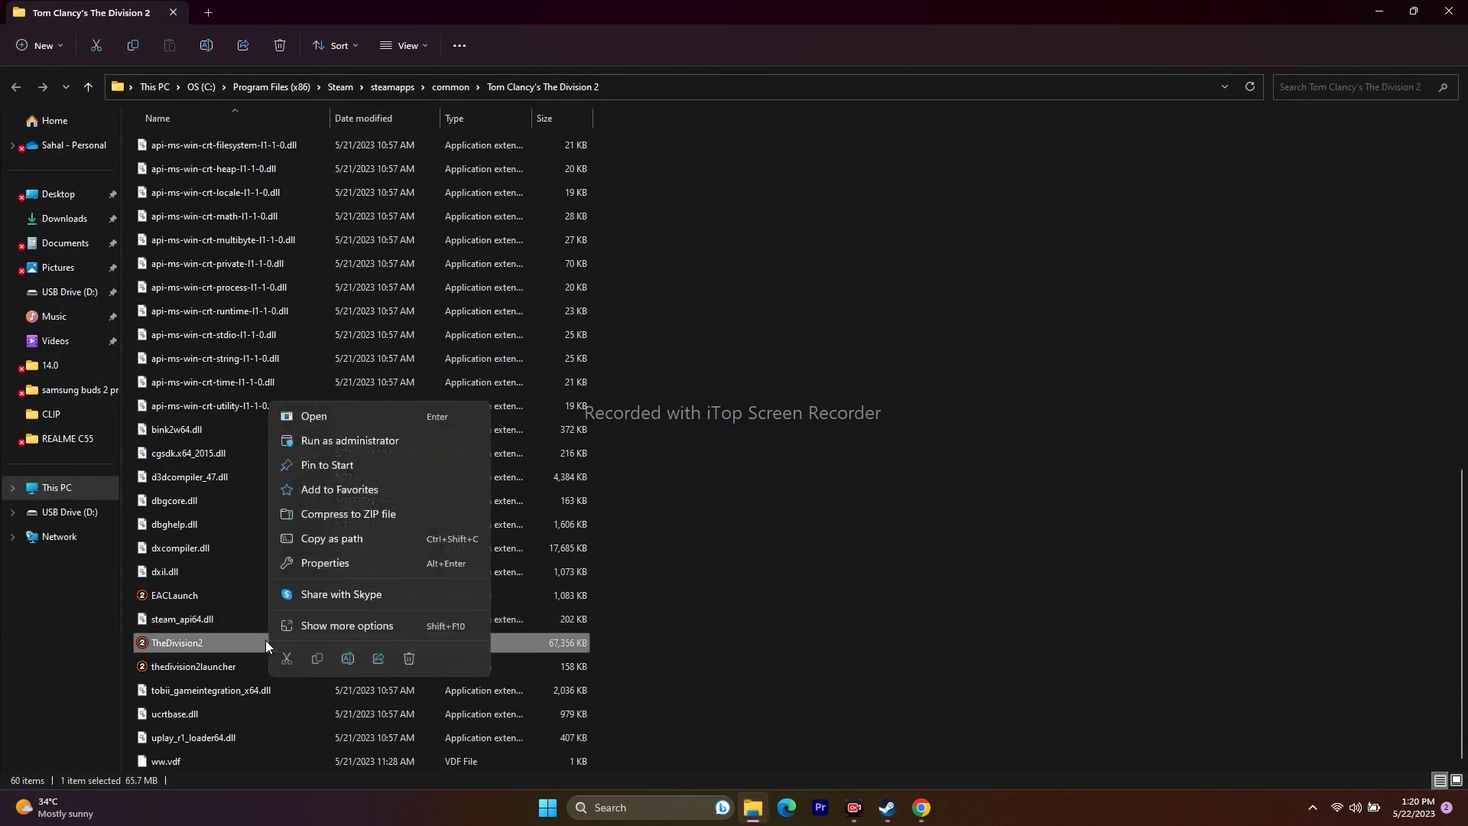
click(336, 631)
click(398, 616)
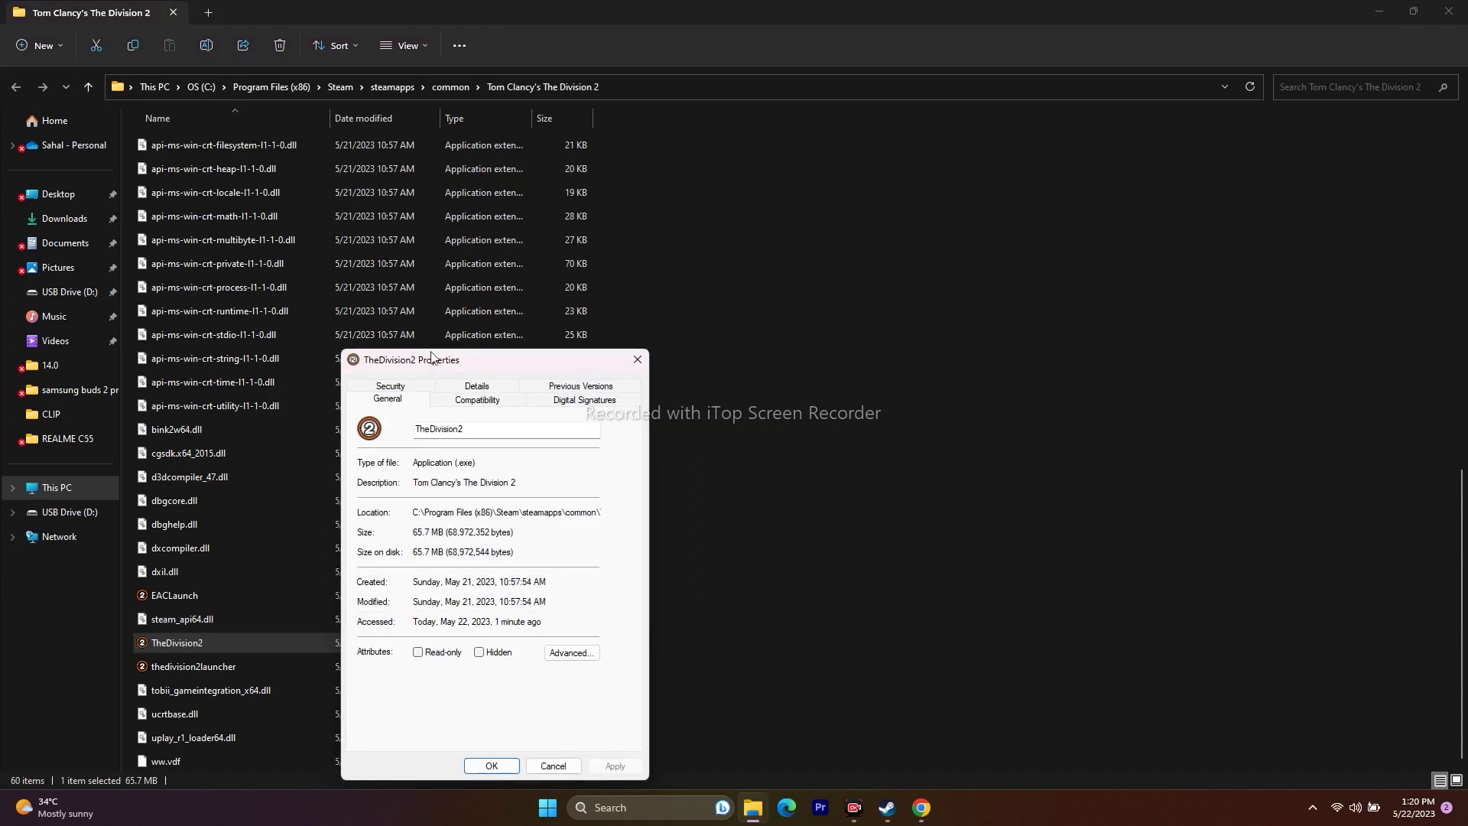
click(479, 404)
drag(528, 366, 829, 125)
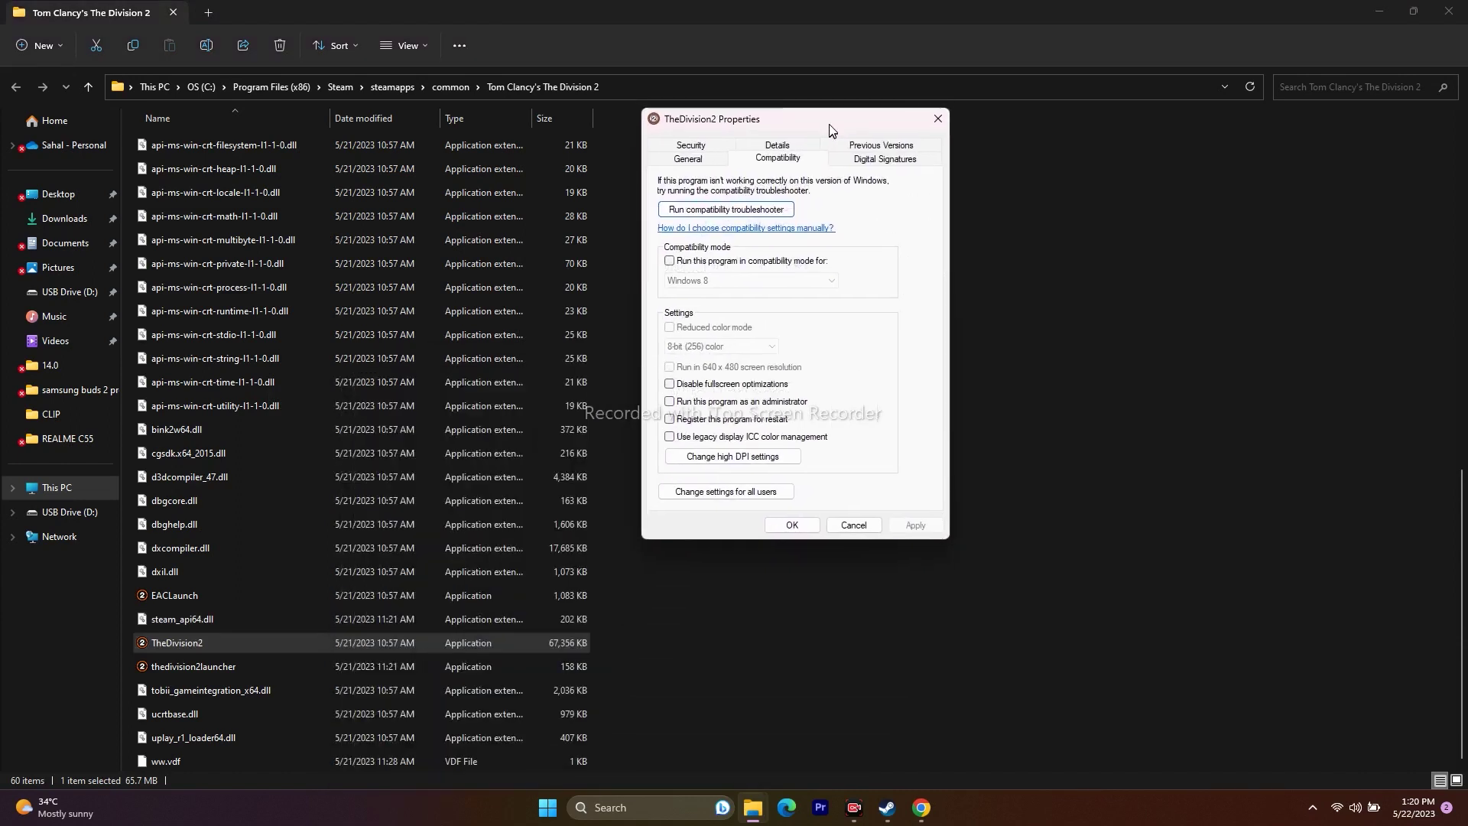
Step: Set the TheDivision2 application to run as an administrator, then apply the change and close its properties
click(671, 401)
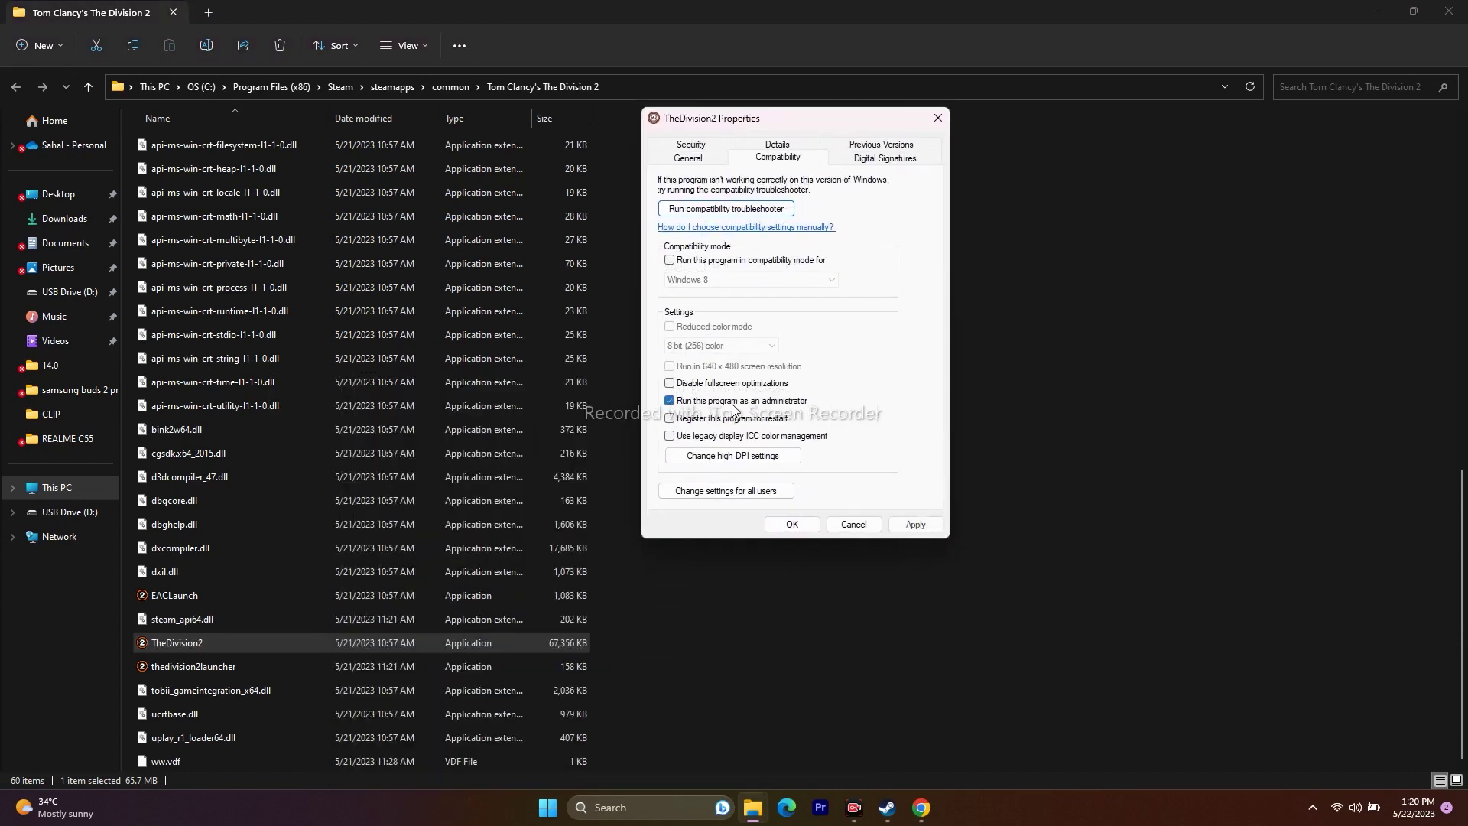
click(915, 524)
click(792, 524)
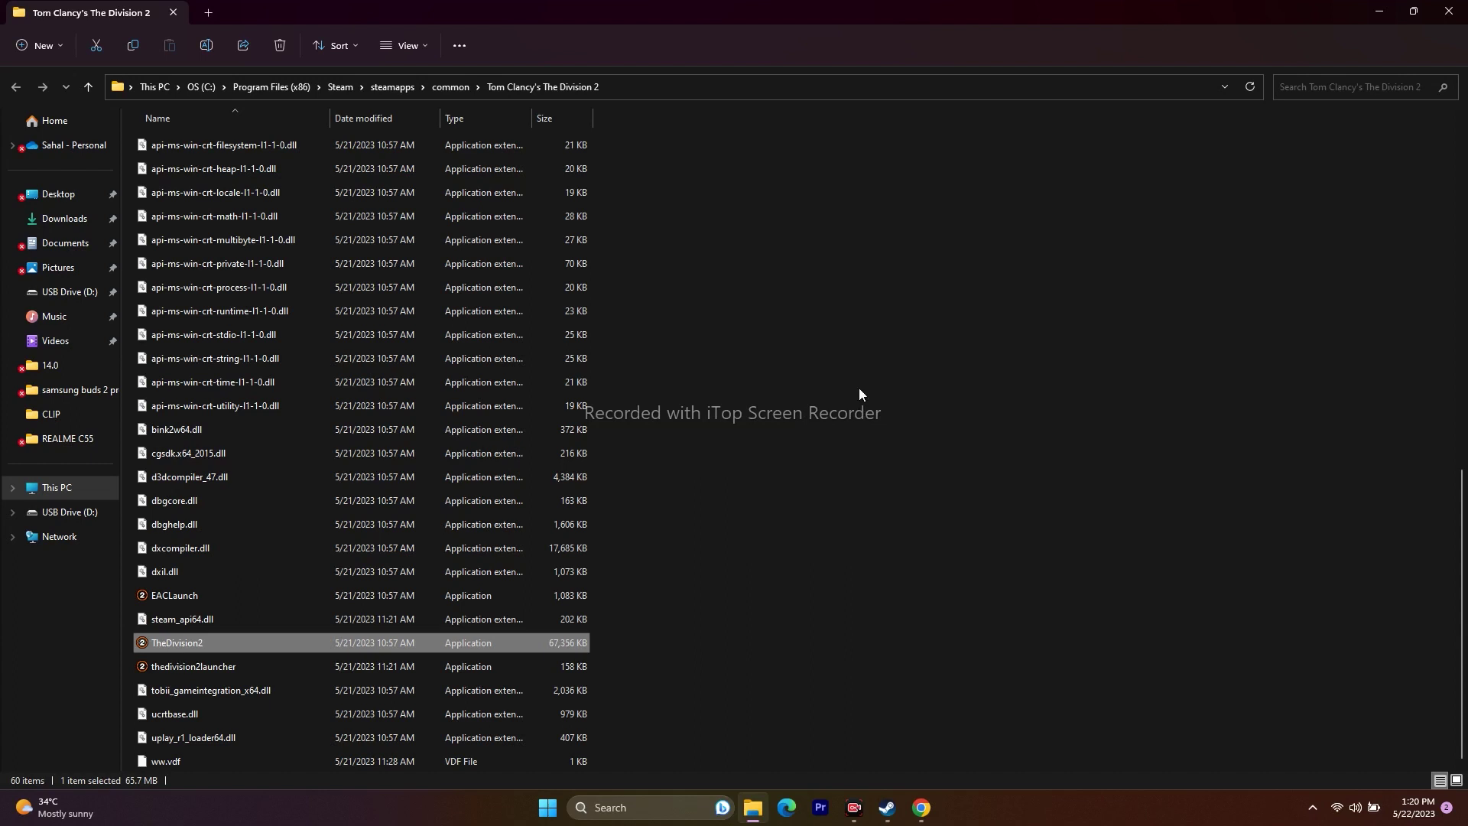
Step: Reopen the TheDivision2 application's properties, enable compatibility mode for Windows 7, and apply and close
right_click(268, 646)
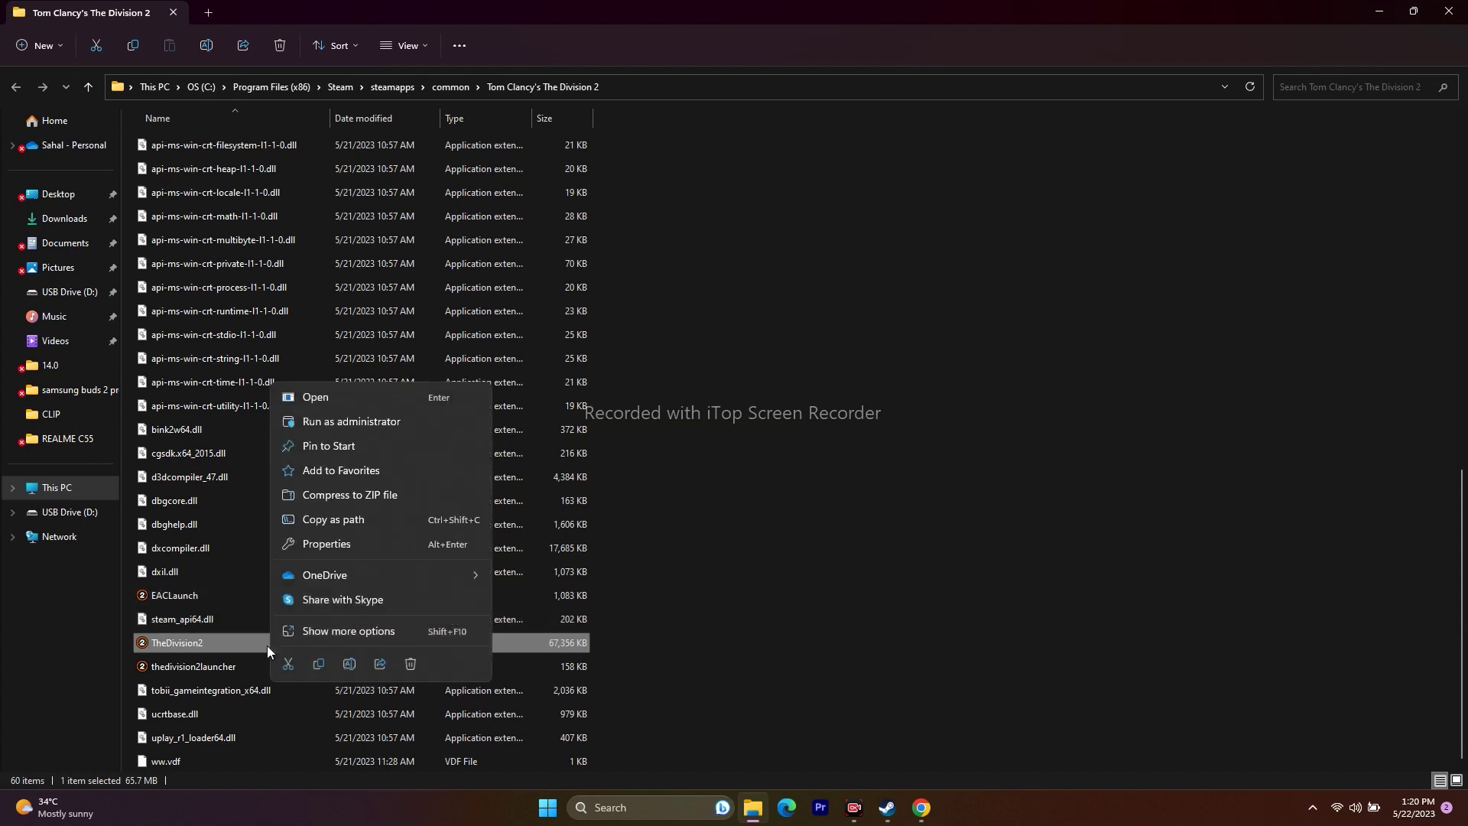
click(359, 635)
click(419, 622)
click(505, 400)
drag(561, 362, 847, 158)
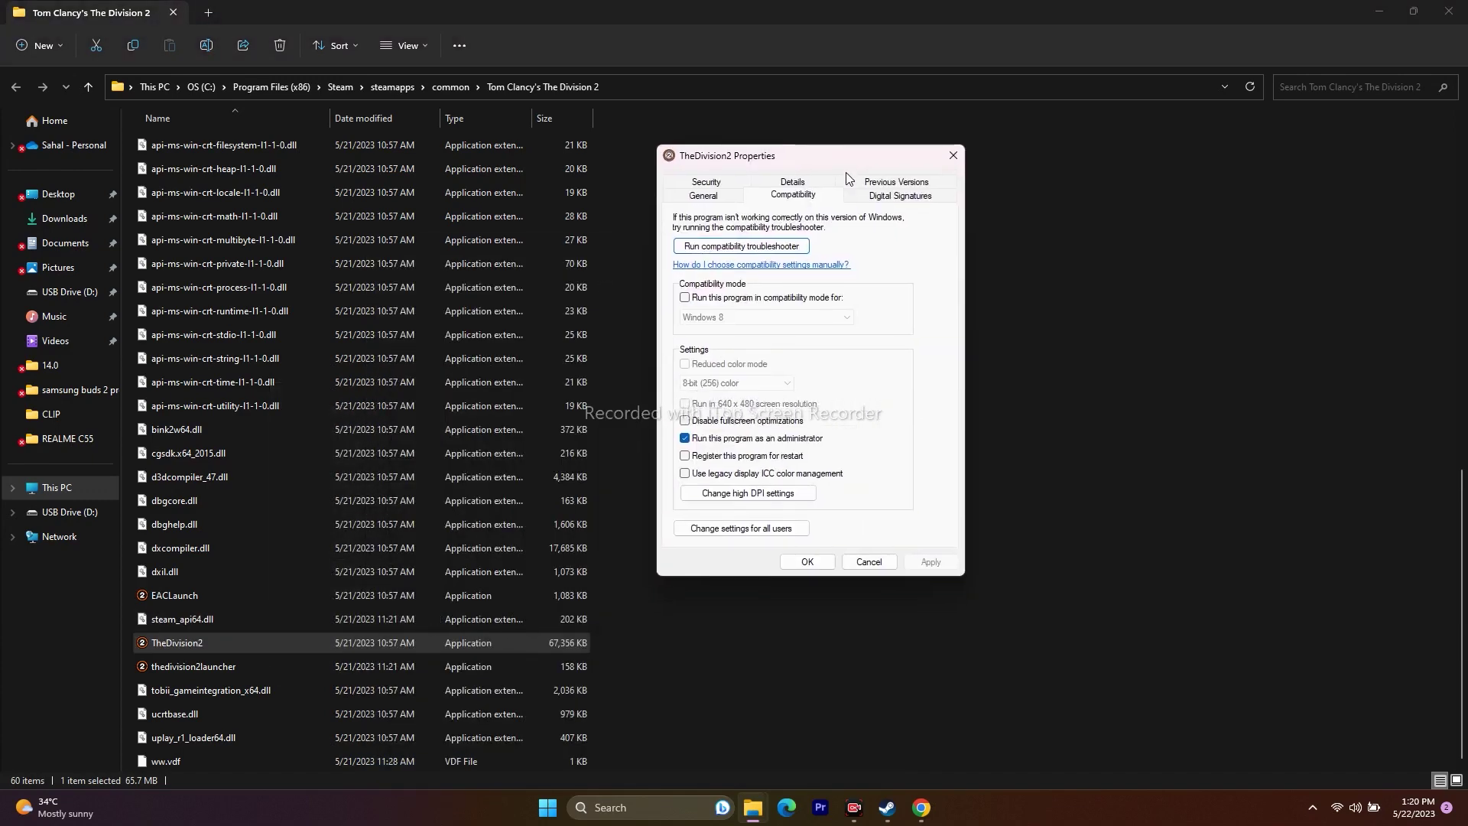
click(685, 298)
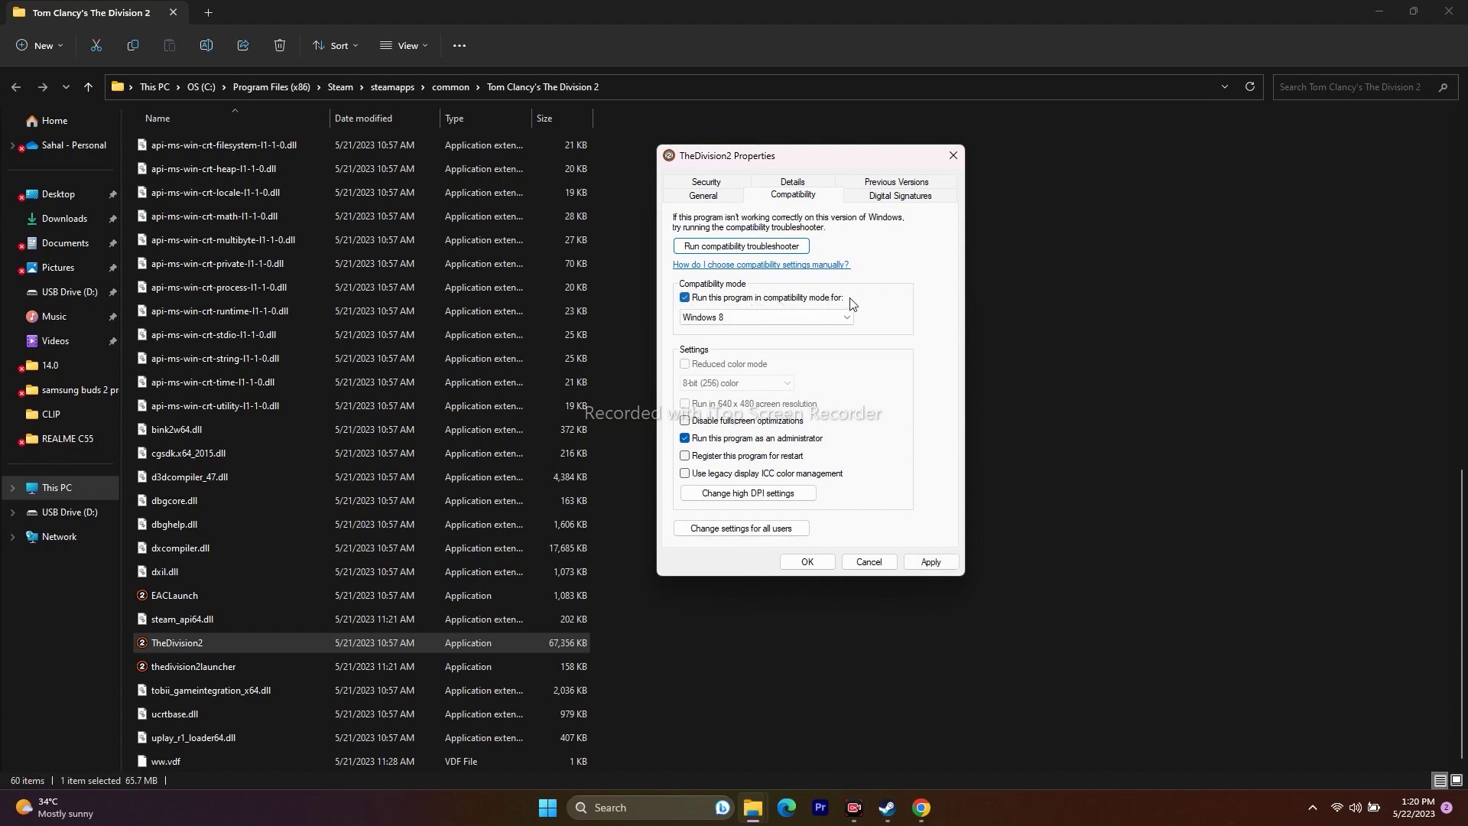
click(743, 319)
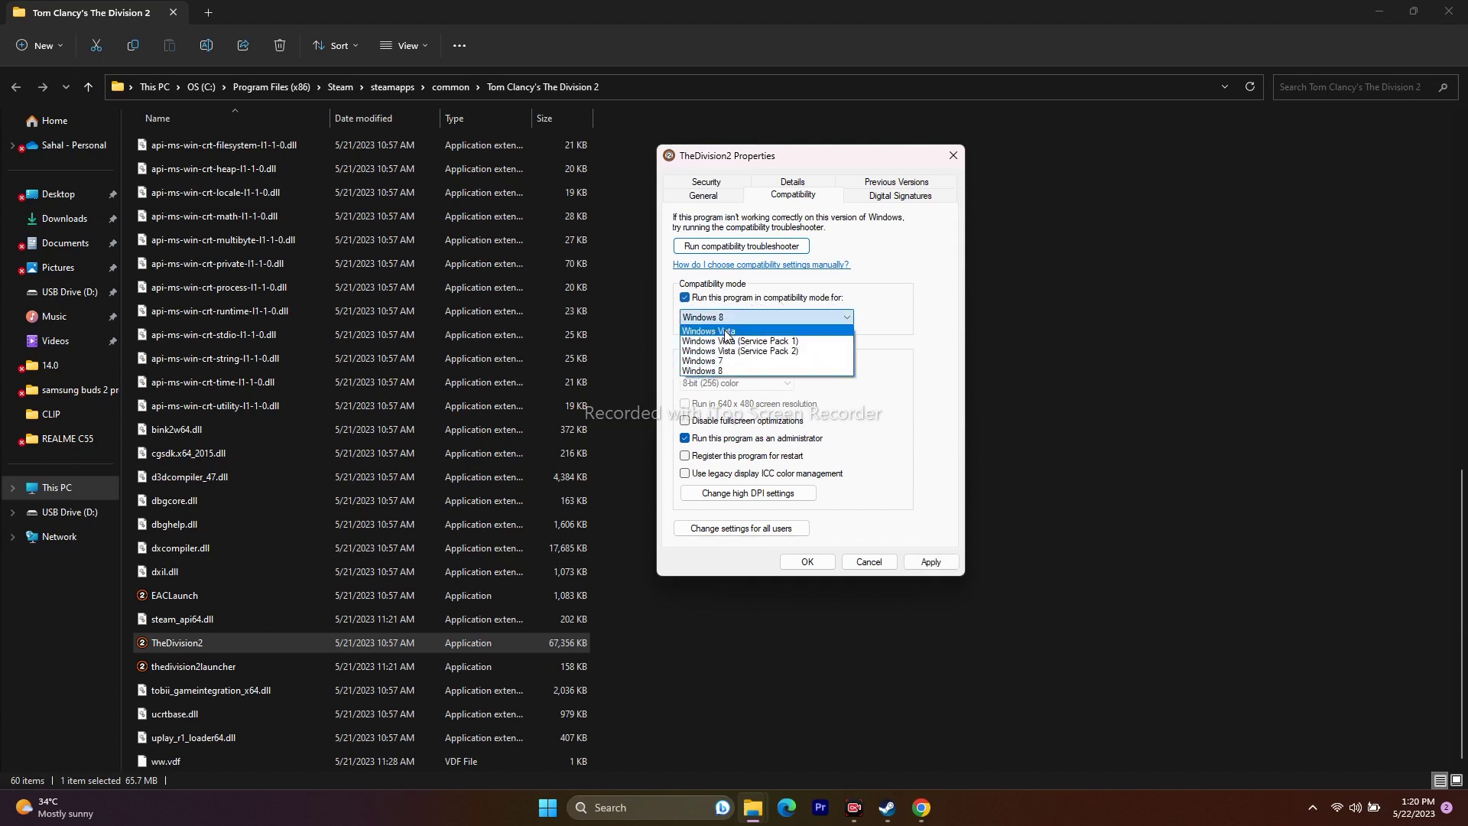
click(740, 363)
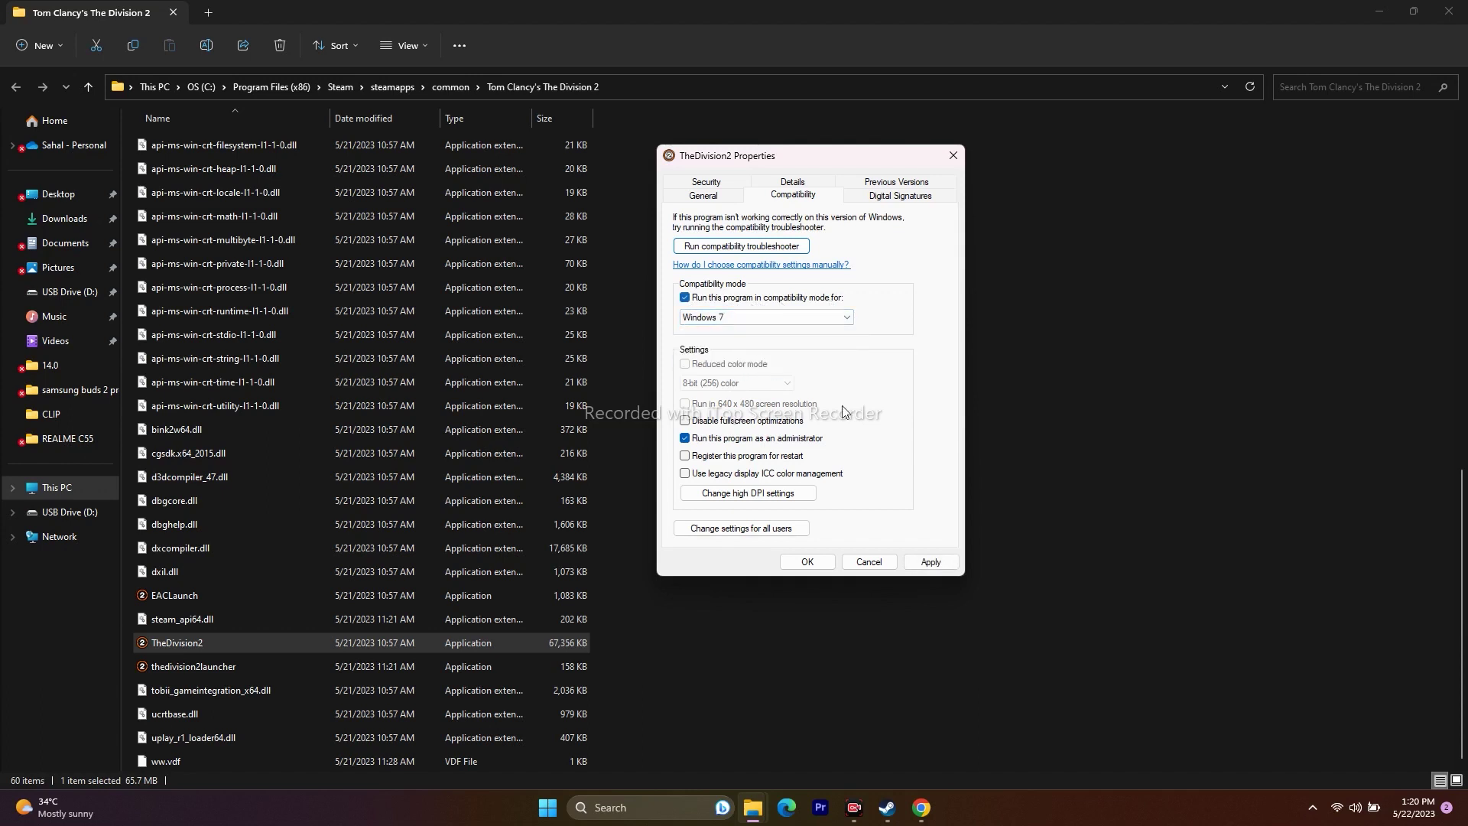
click(925, 562)
click(807, 563)
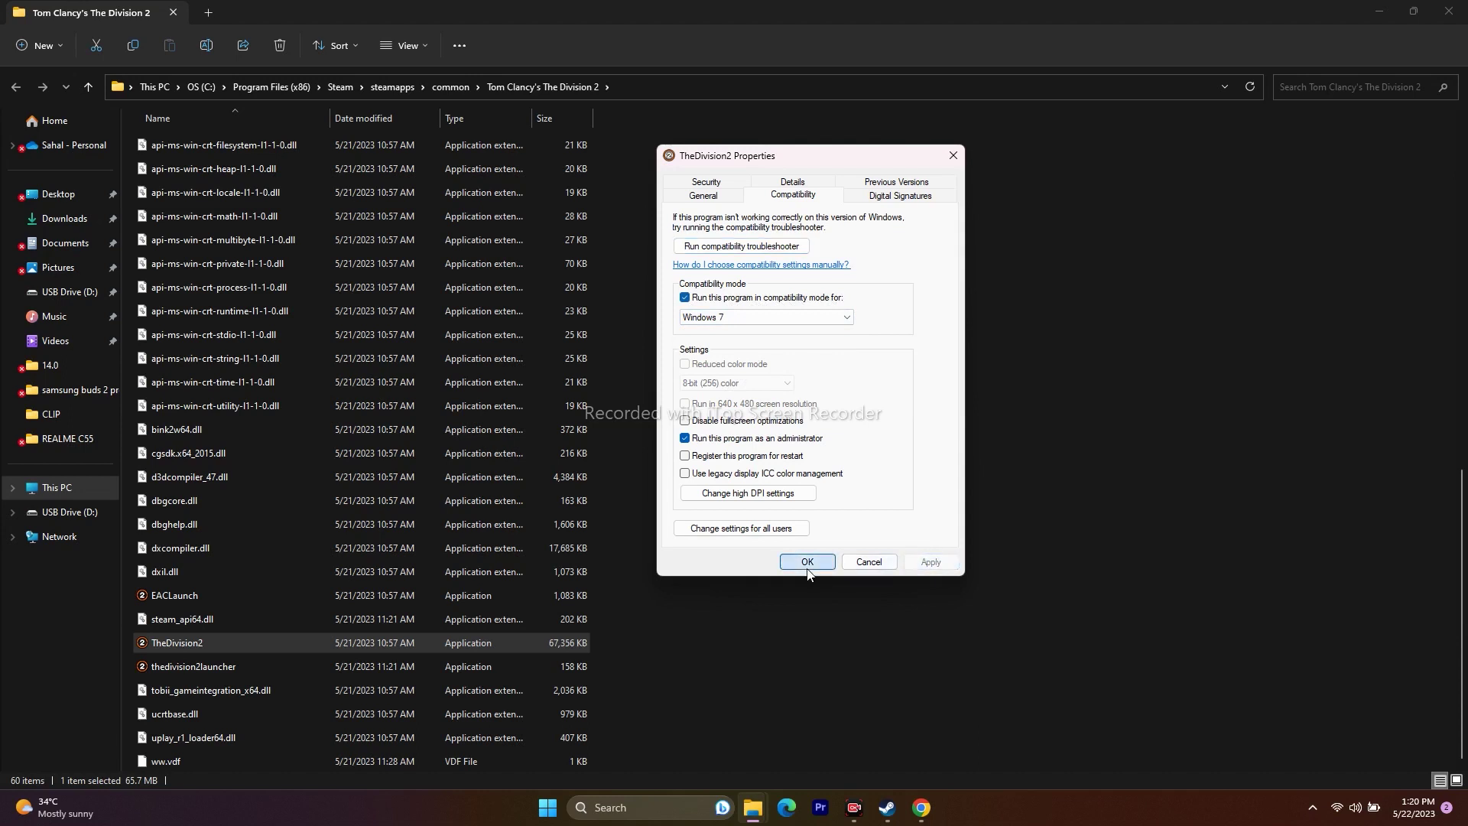
Step: Change the TheDivision2 application's compatibility mode to Windows 8 in its properties, and apply and close
right_click(207, 644)
click(277, 631)
click(356, 620)
click(422, 400)
drag(453, 361, 817, 167)
click(725, 330)
click(726, 382)
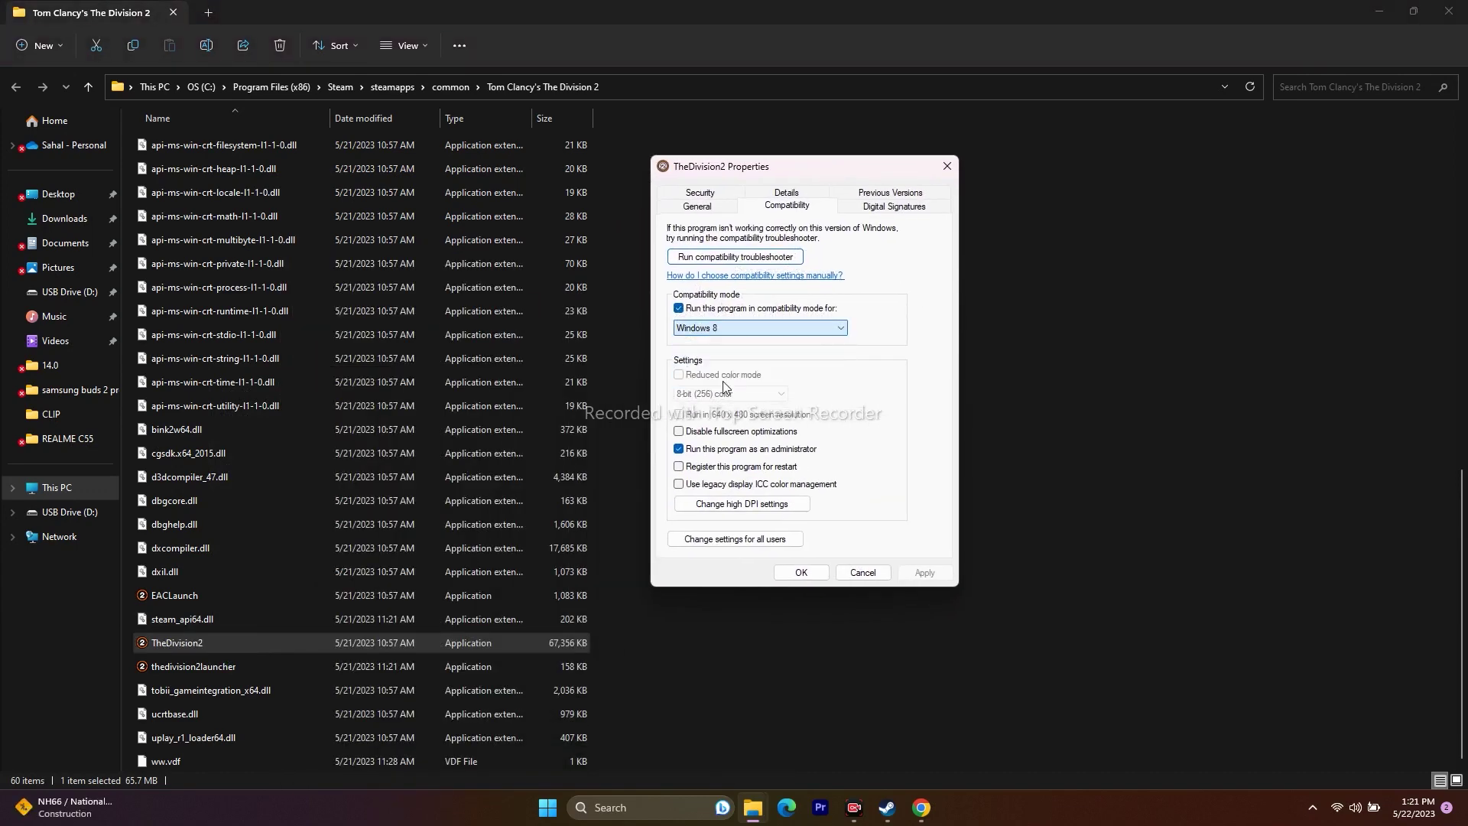
click(923, 572)
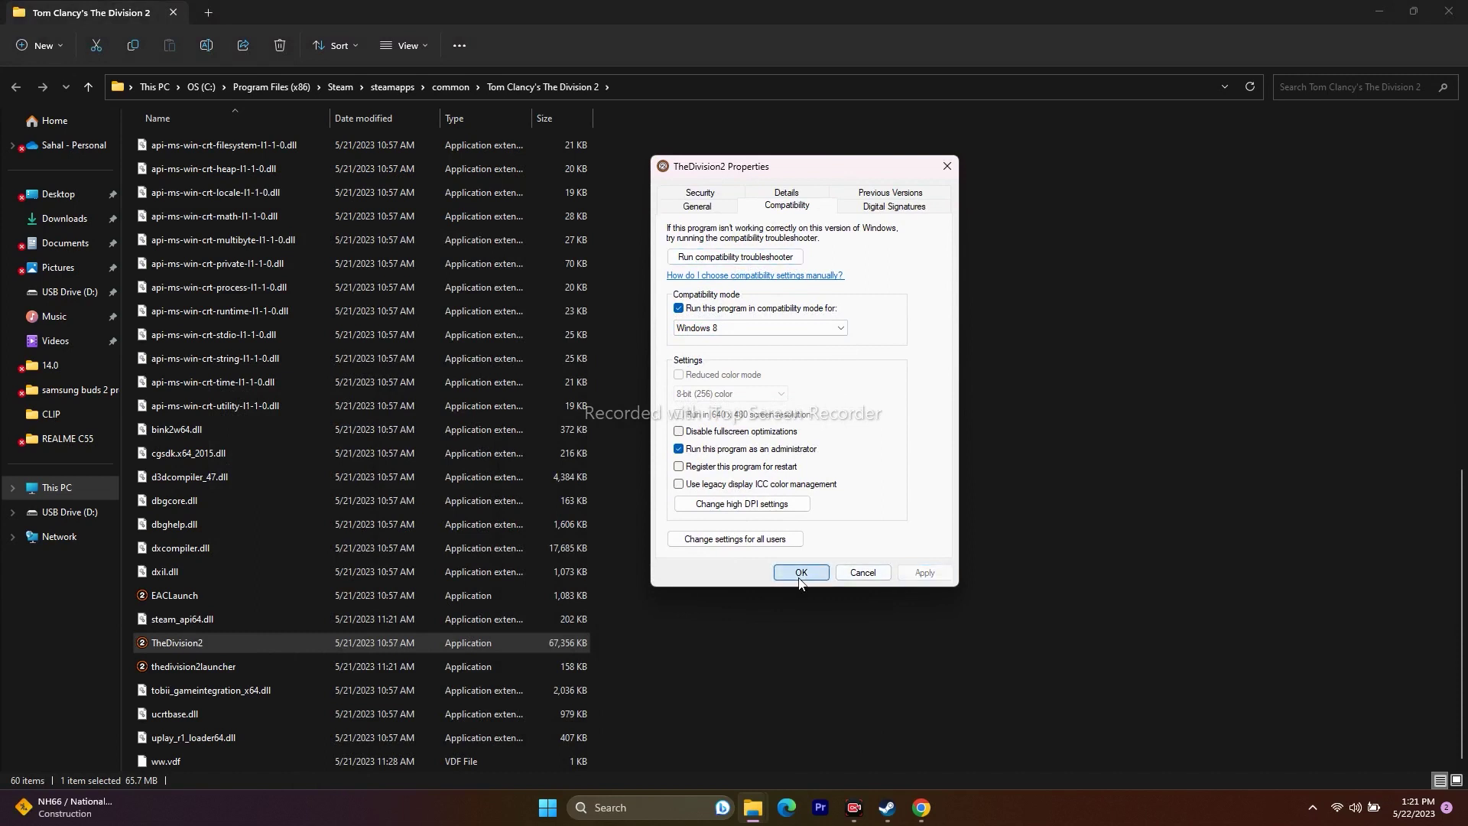
click(800, 572)
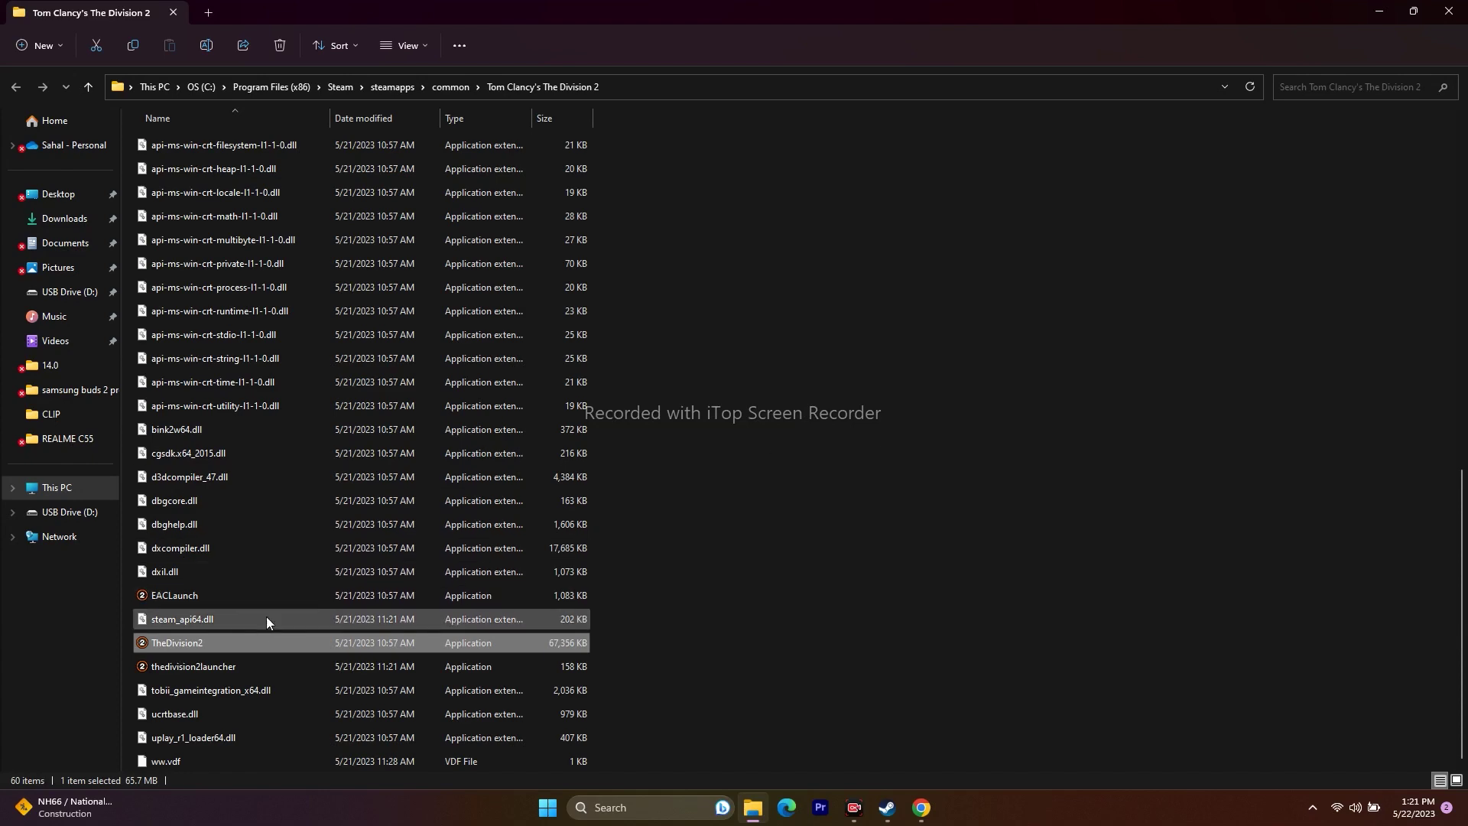
Step: Turn off compatibility mode in the TheDivision2 application's properties, and apply and close
right_click(255, 642)
click(334, 636)
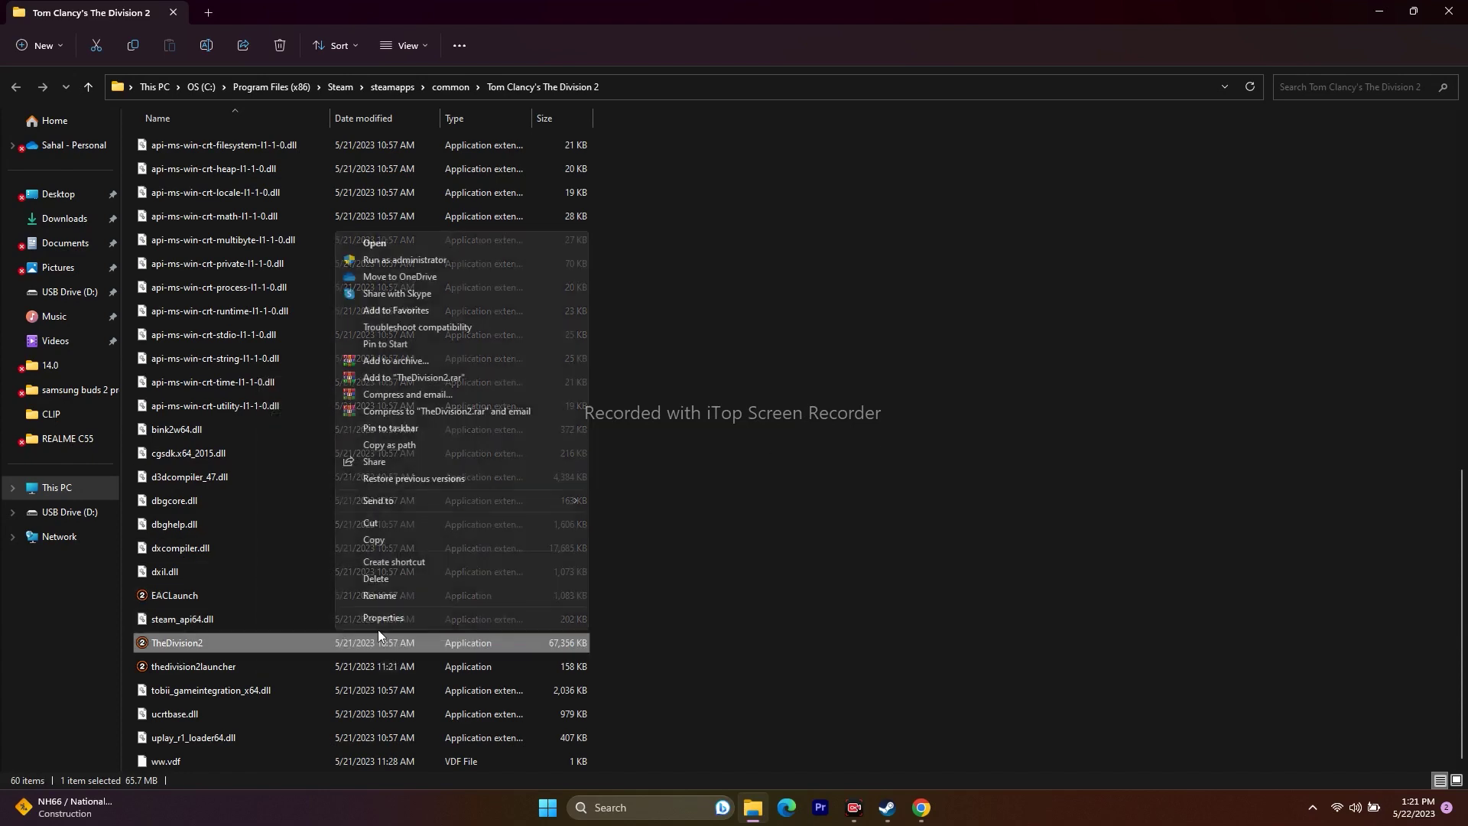
click(411, 616)
drag(512, 365, 999, 178)
click(972, 215)
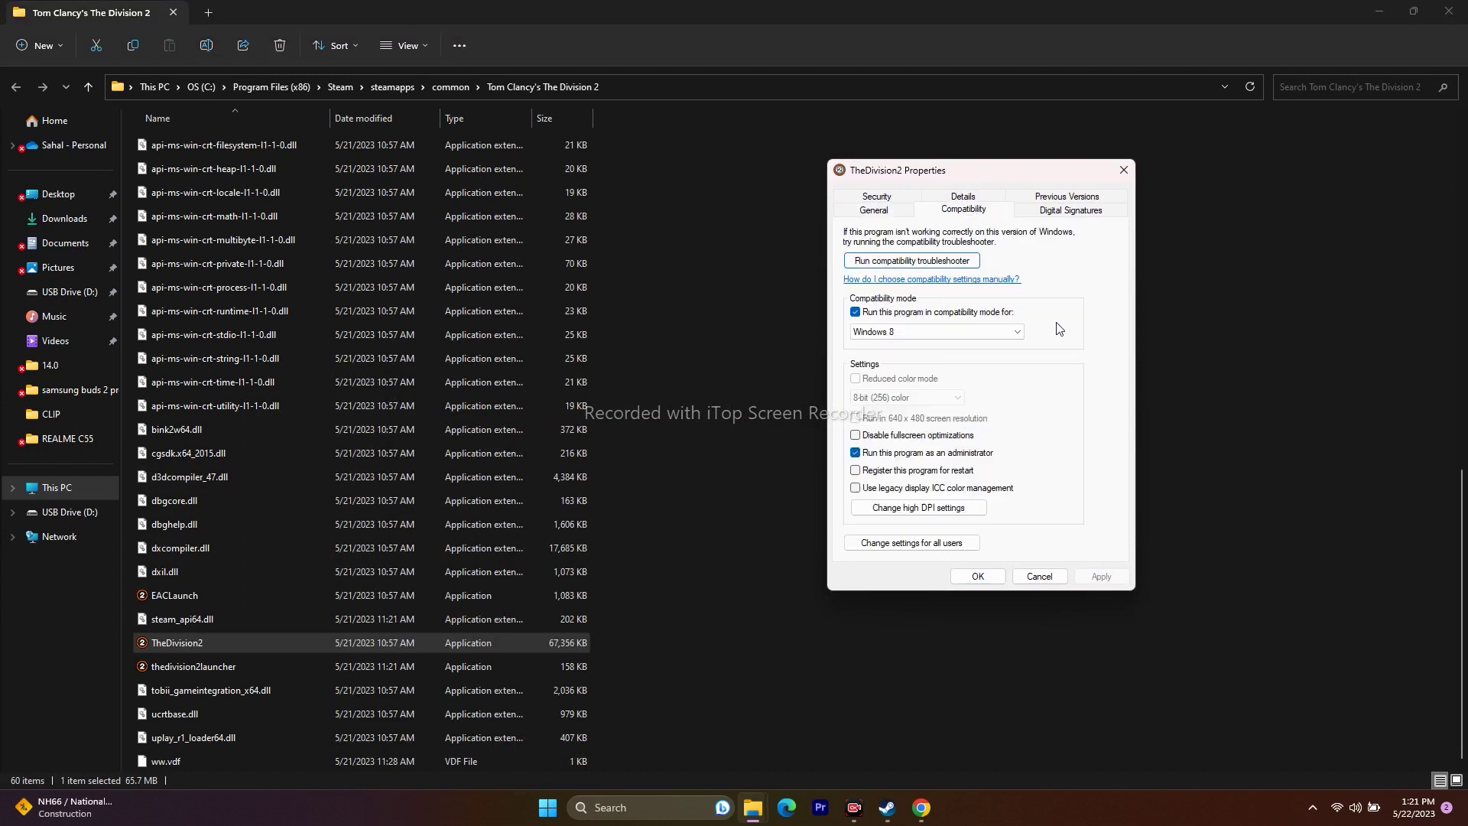
click(856, 314)
click(1100, 577)
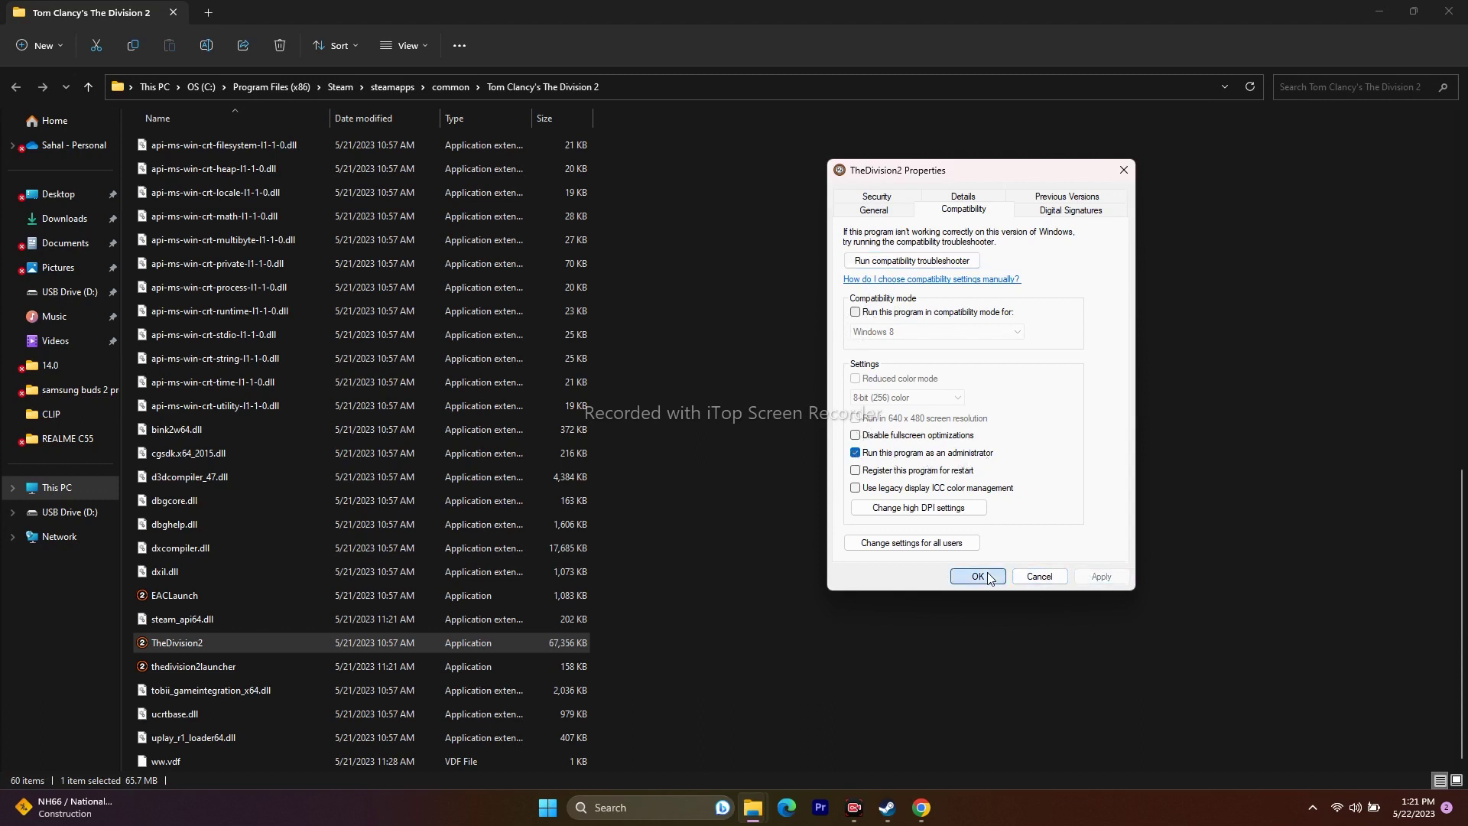
click(978, 576)
Step: Close the game's installation folder and its Steam properties, and minimize Steam
click(1450, 11)
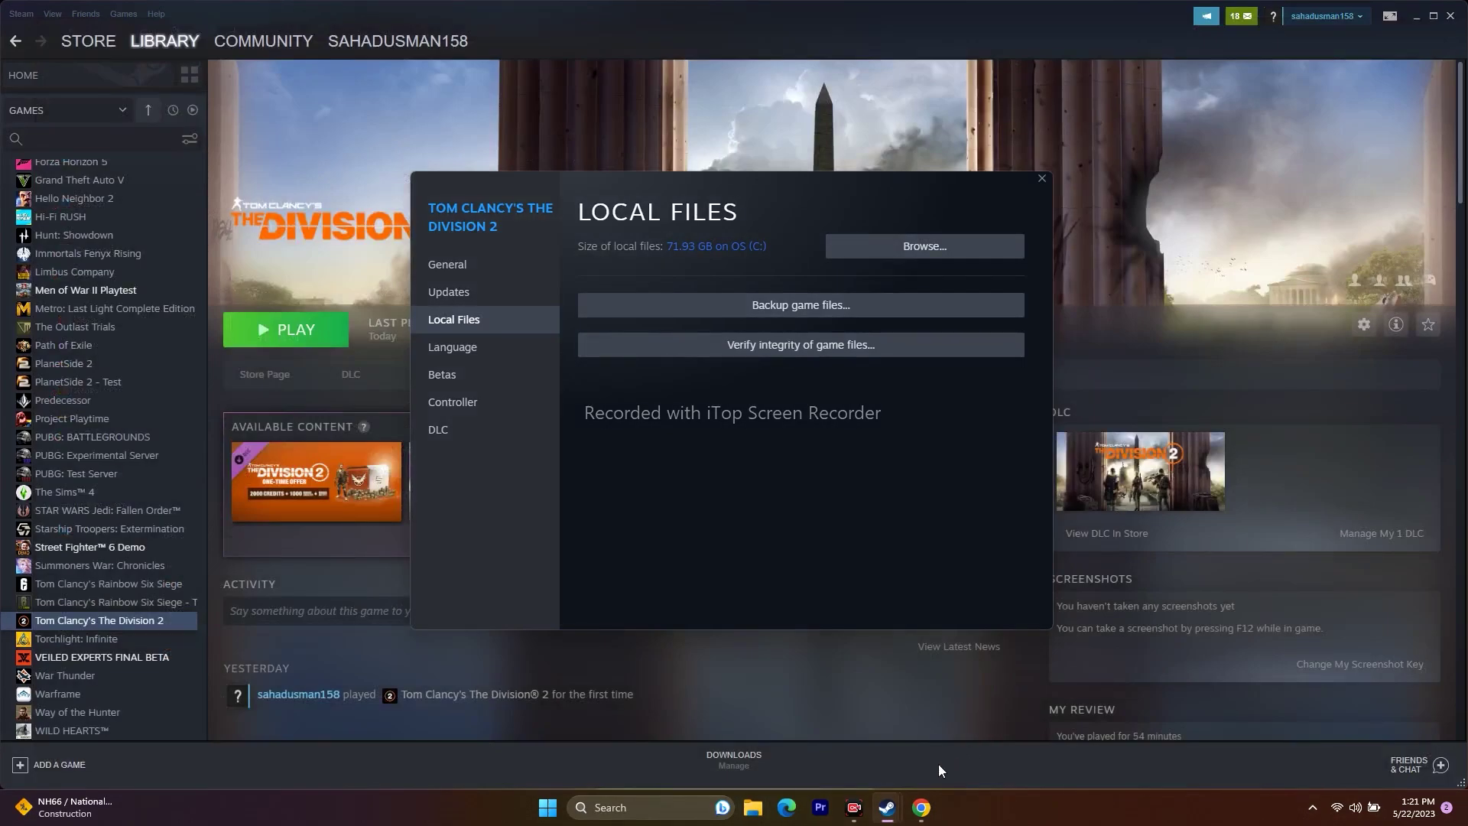
click(1040, 179)
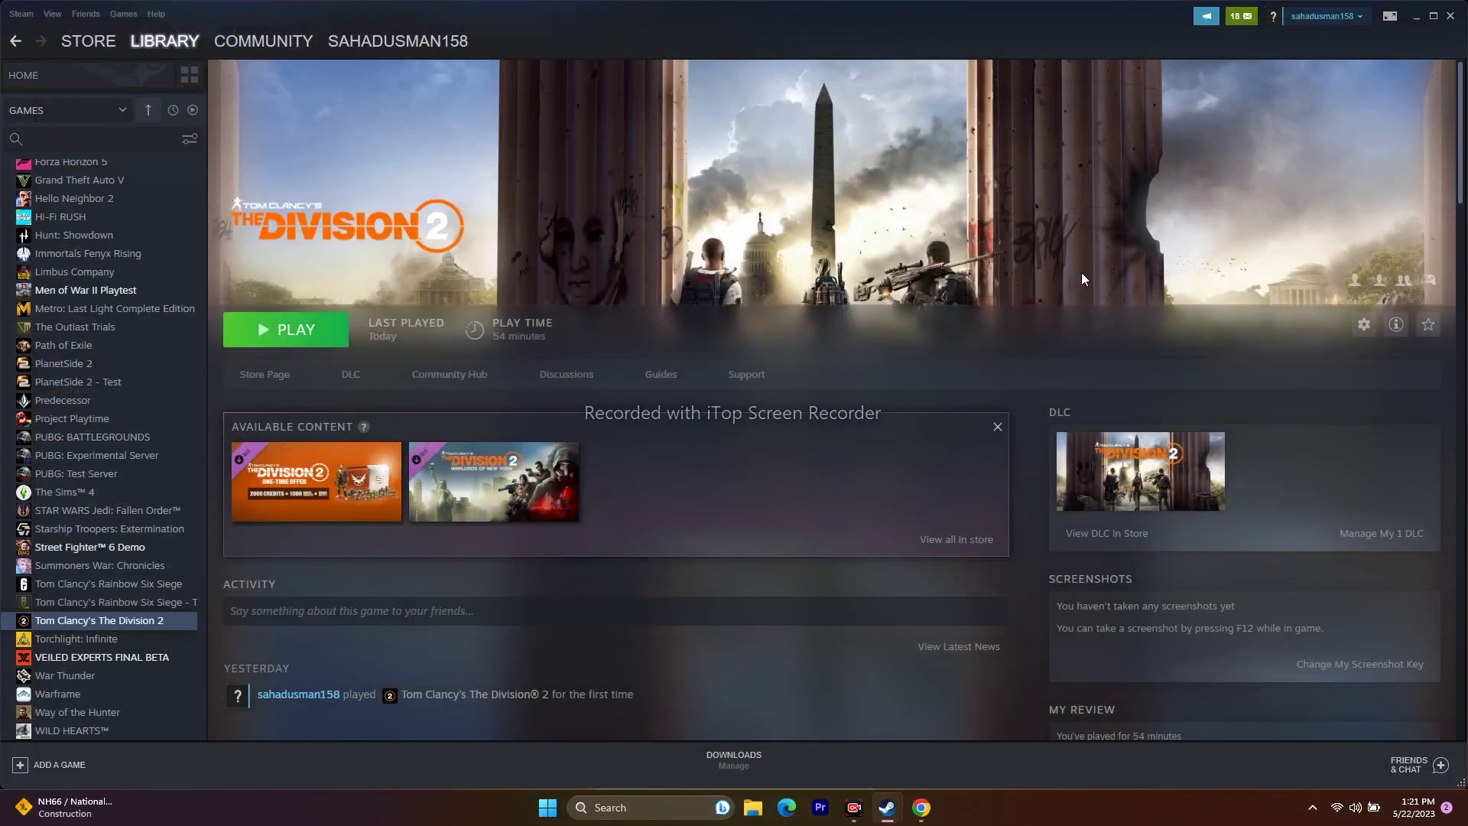
click(1414, 16)
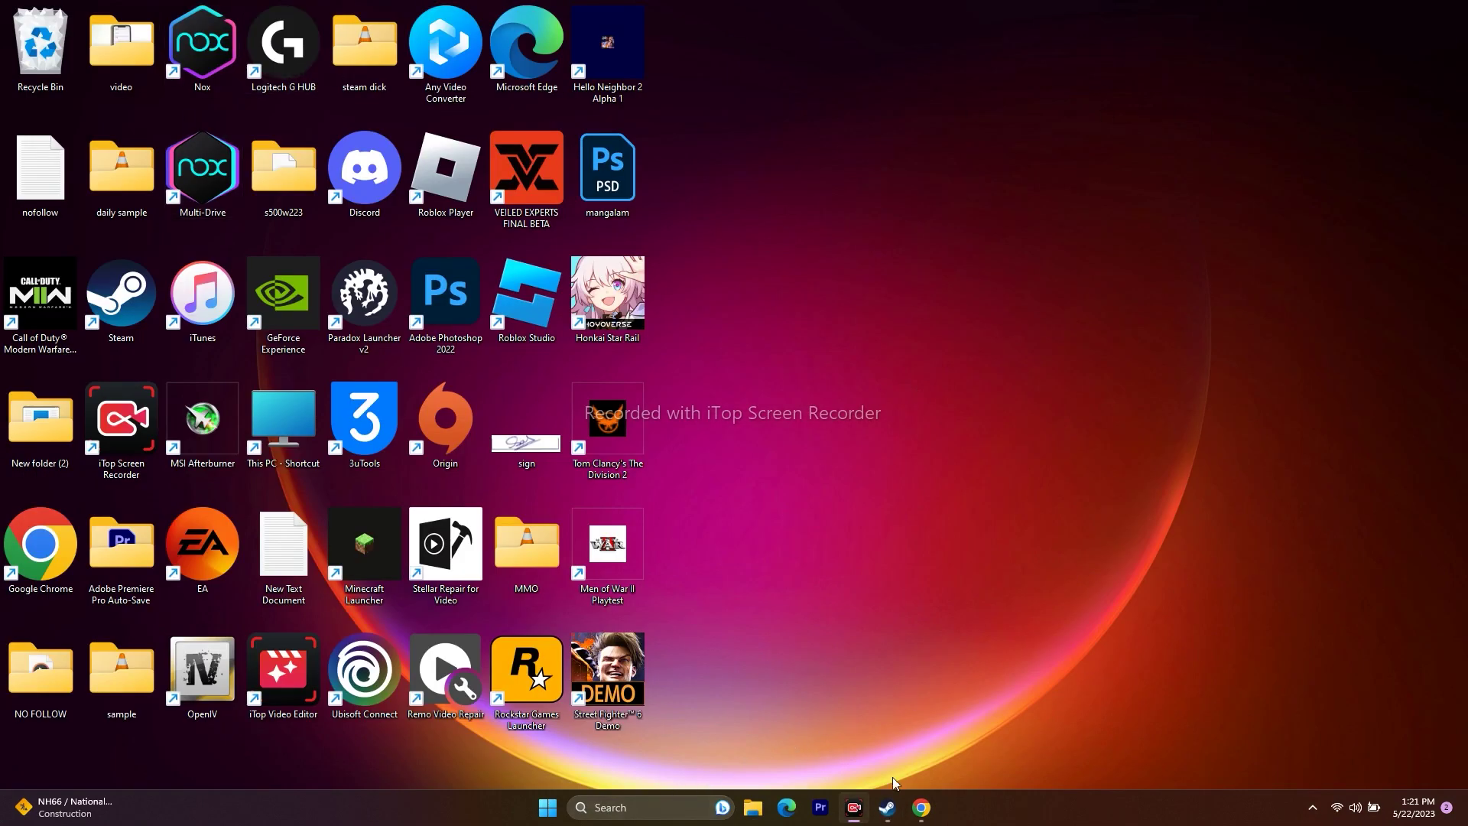
click(887, 809)
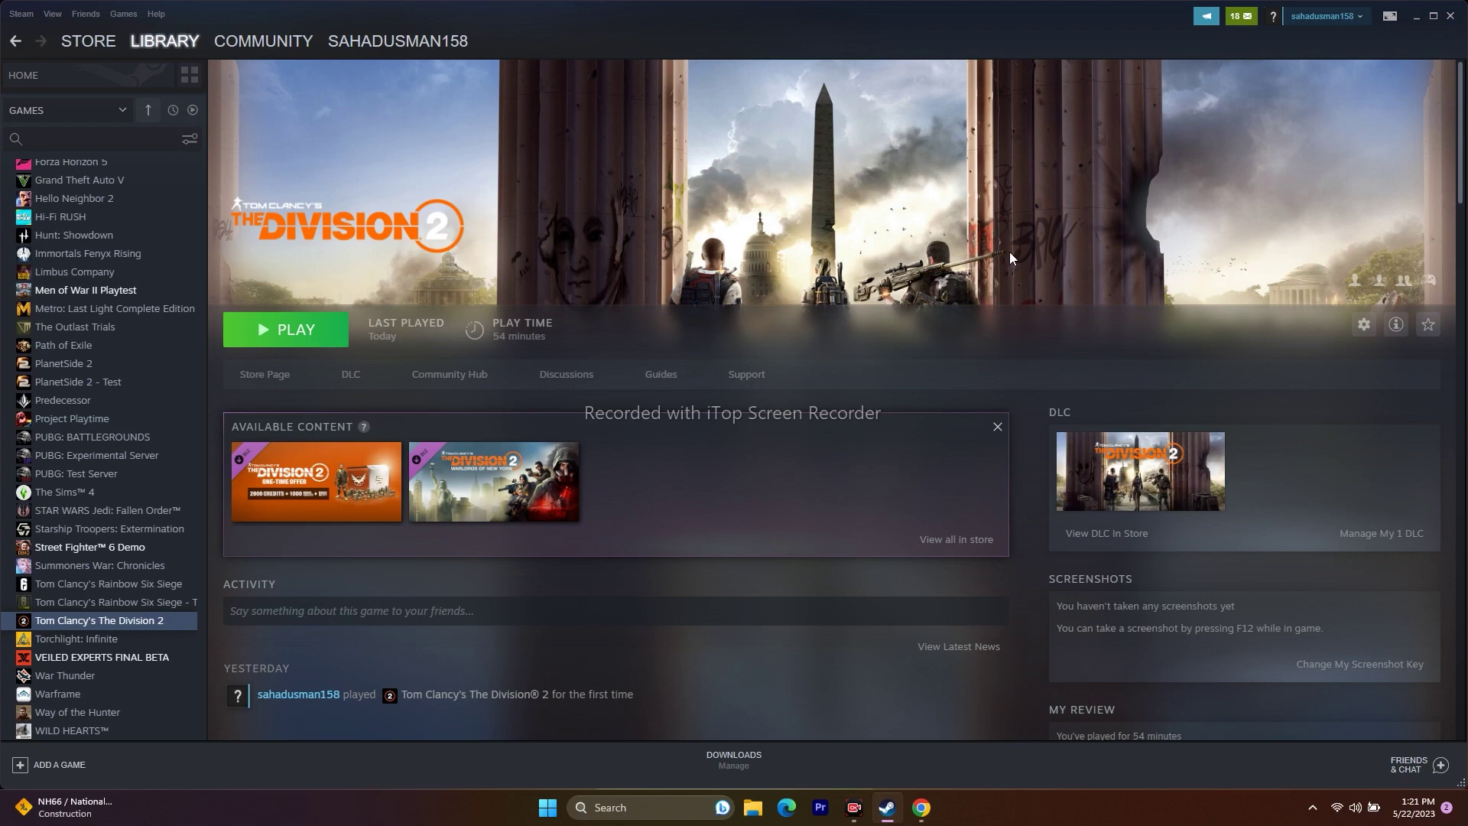
click(1416, 17)
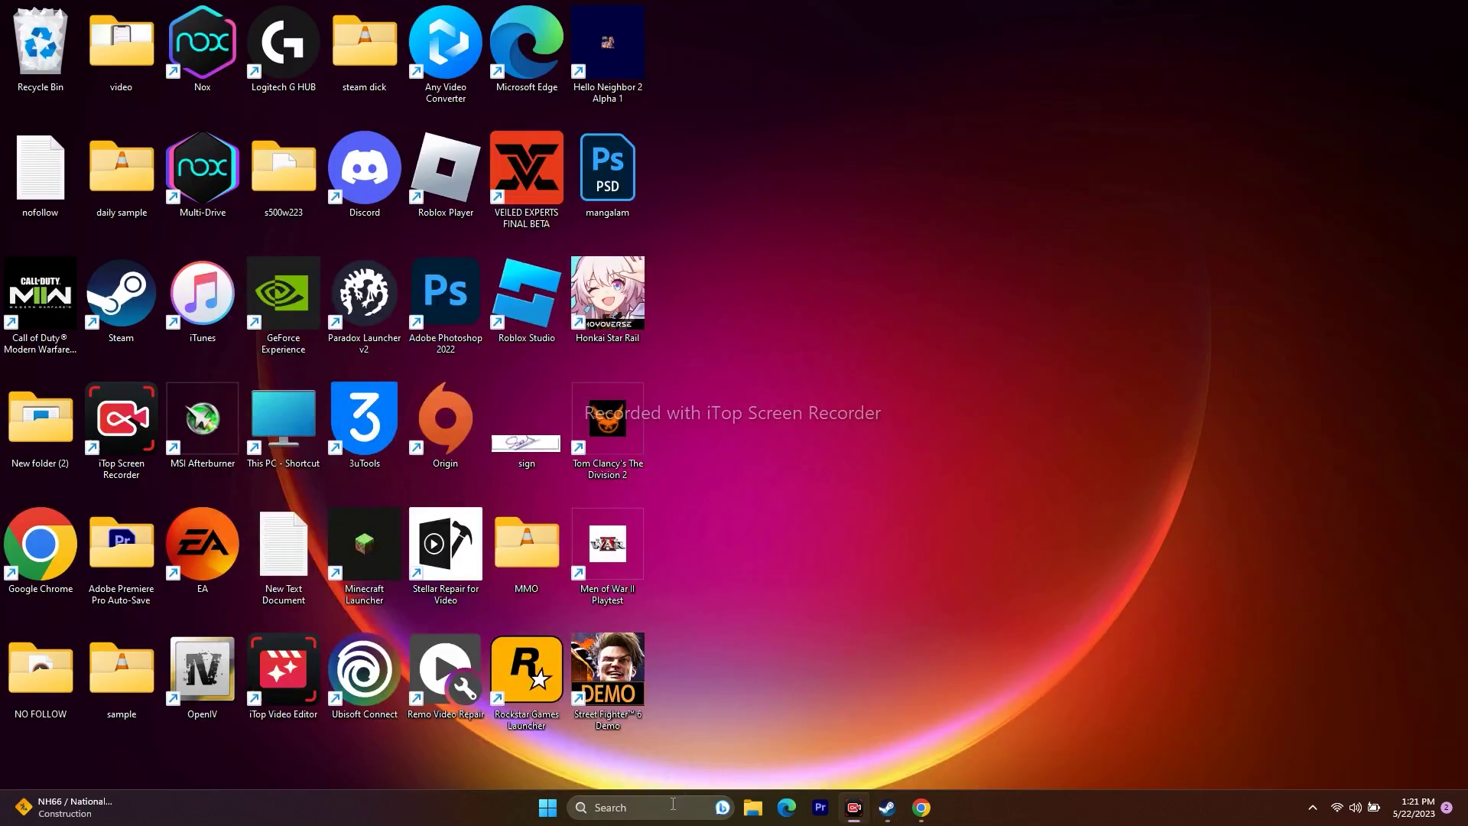
Step: Open Language & region in Windows Settings, view the languages available to install, and cancel without adding one
click(676, 810)
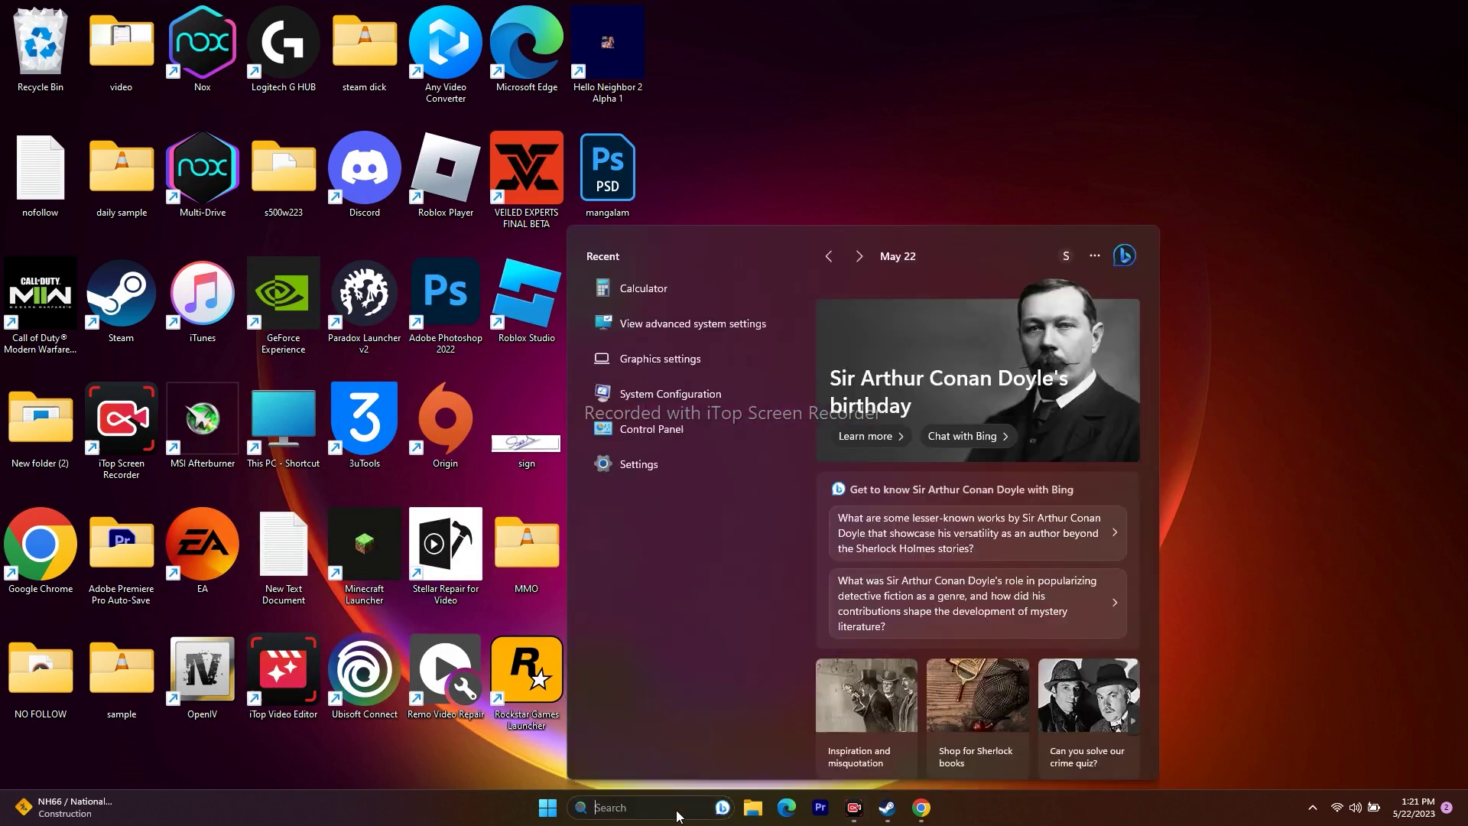
click(656, 475)
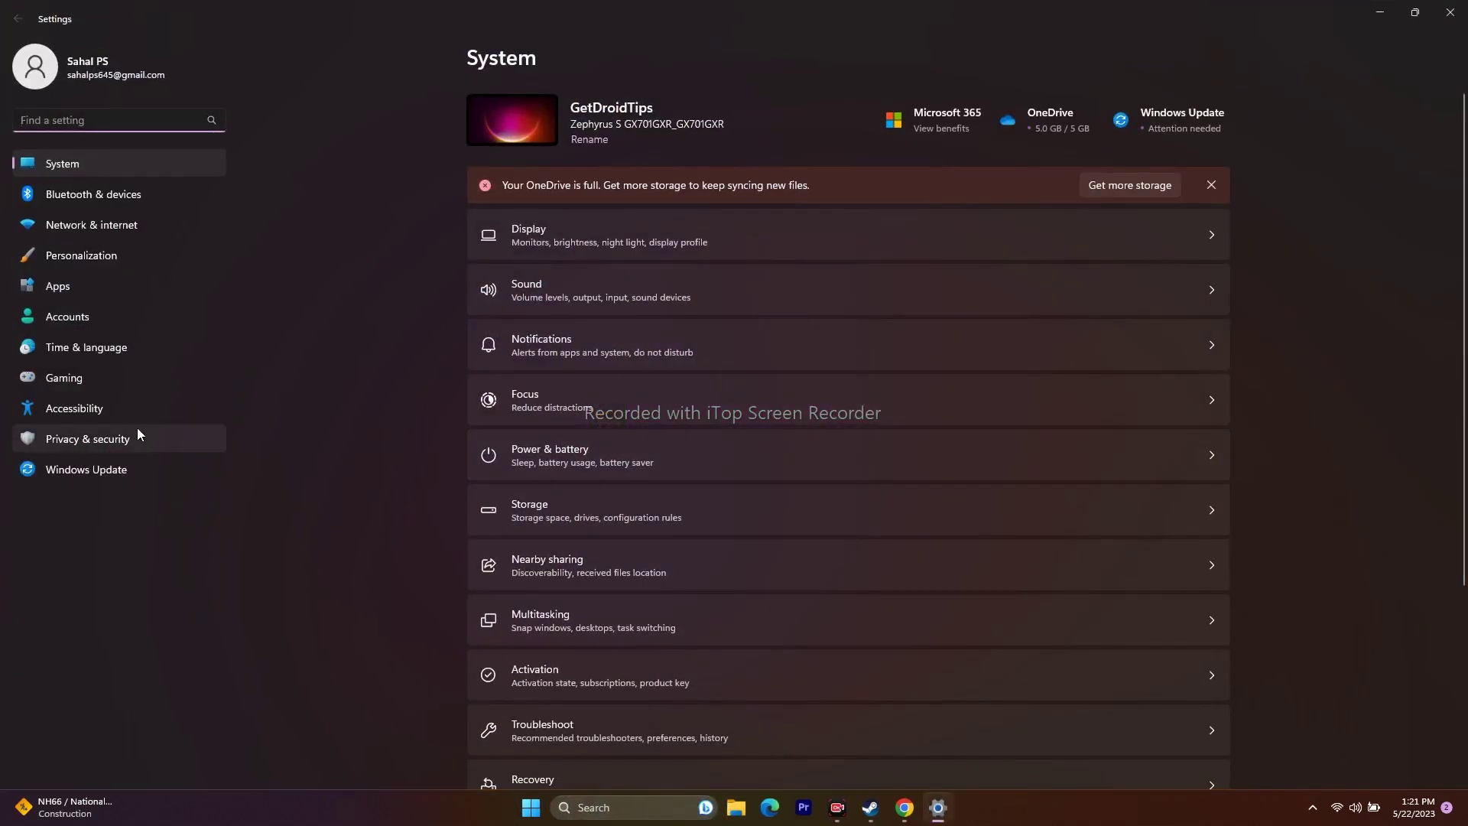
click(107, 353)
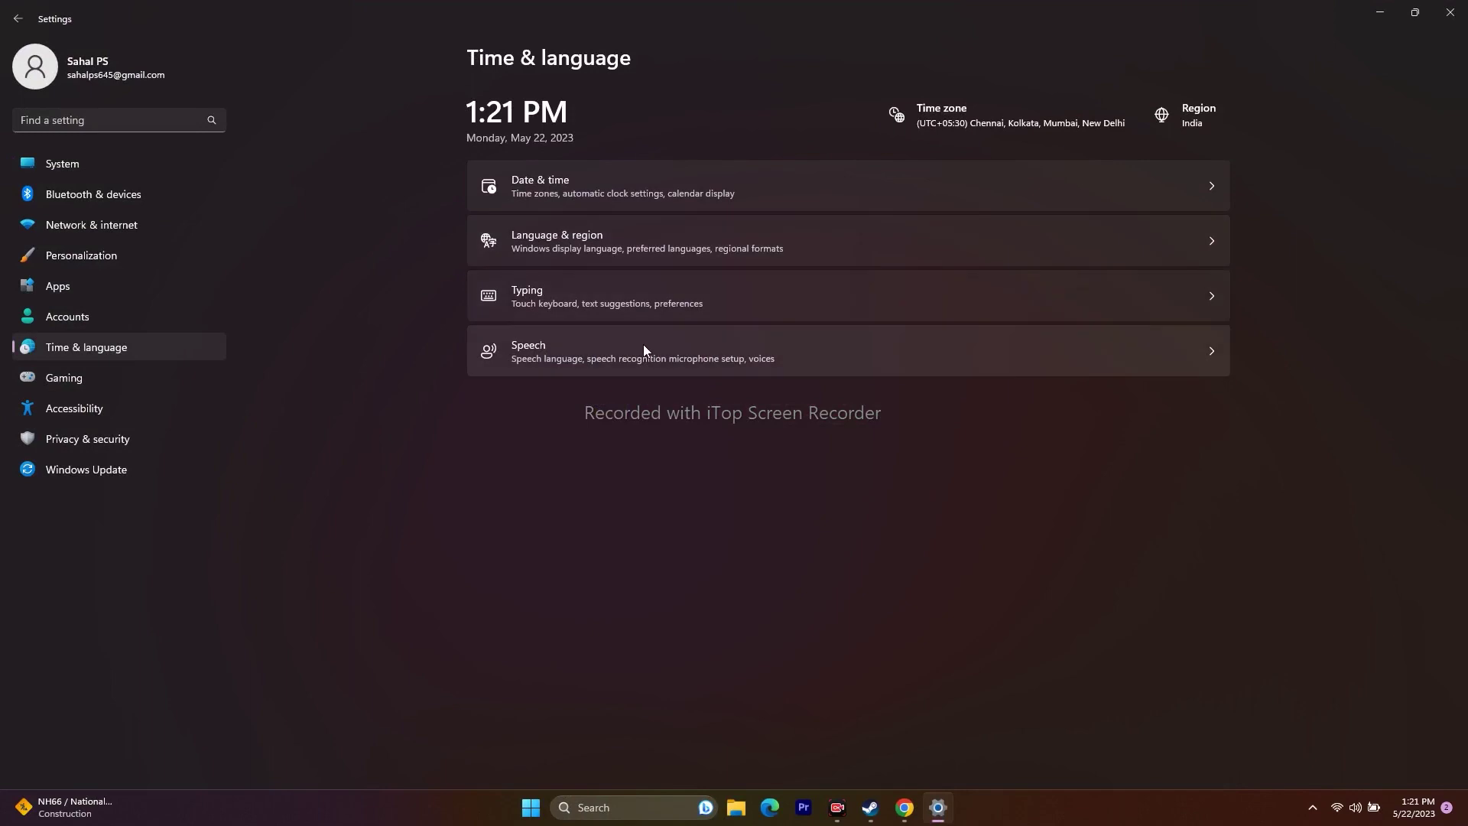
click(581, 246)
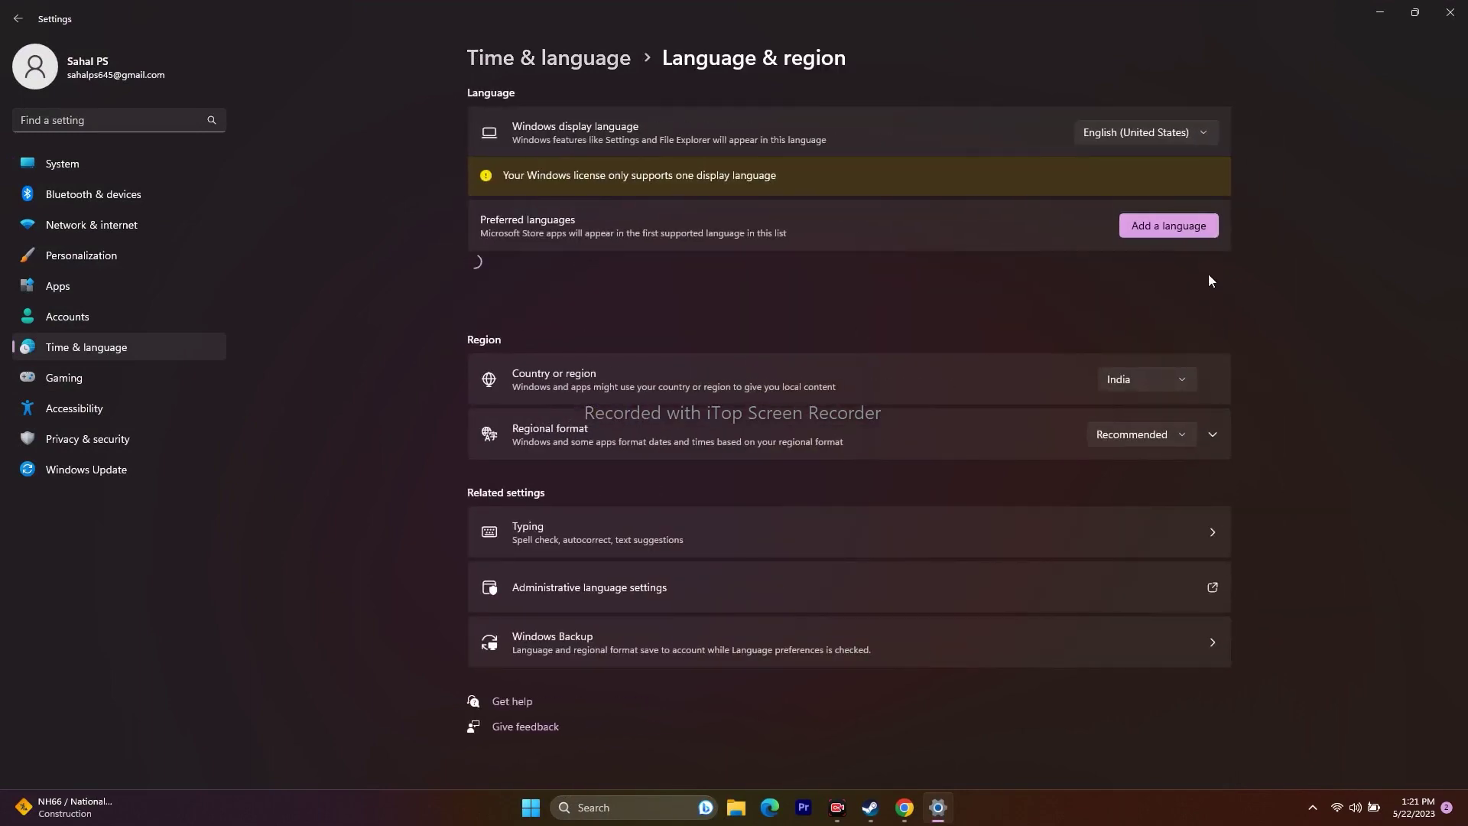
click(1154, 226)
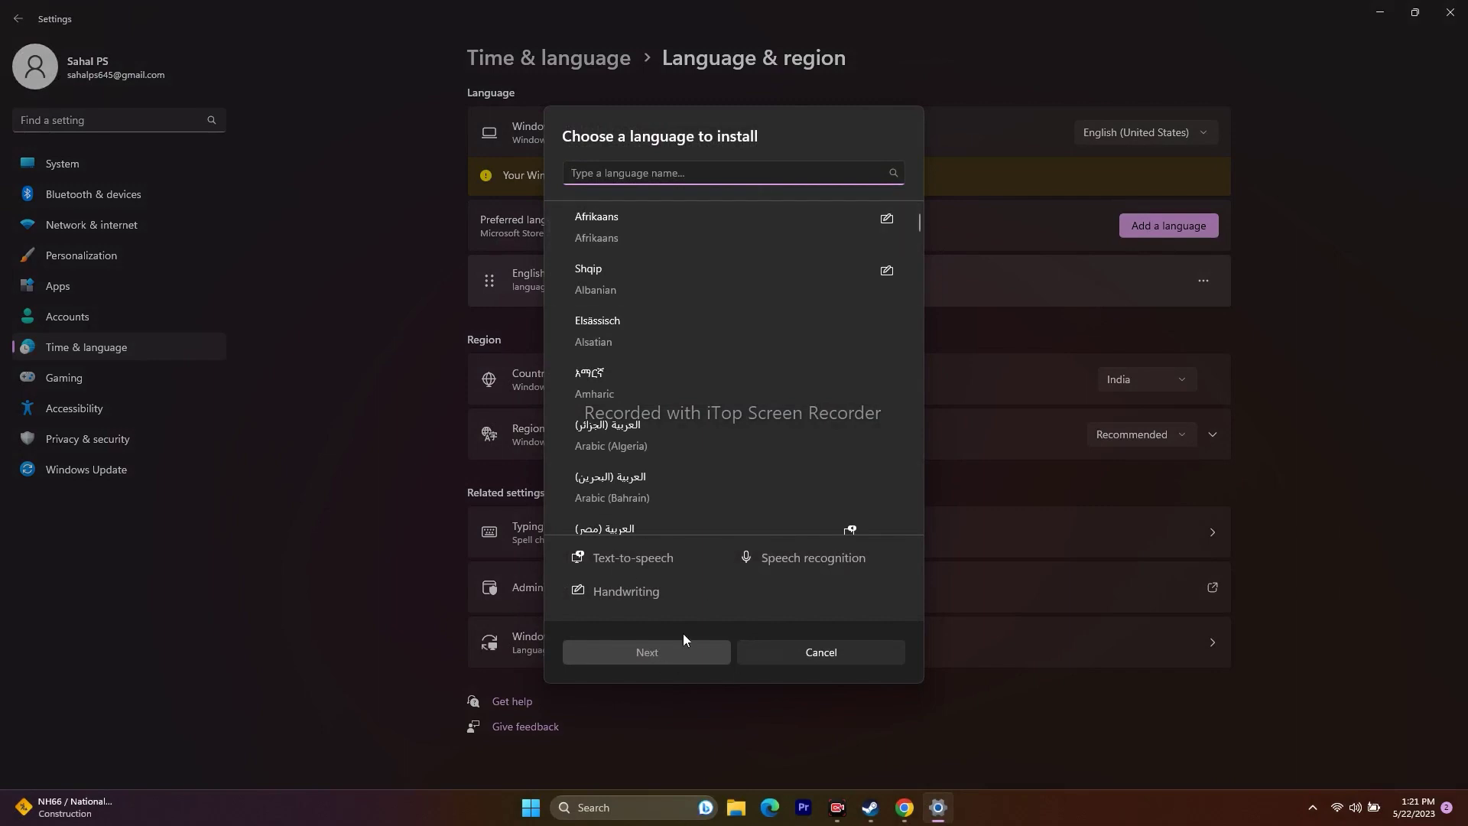
click(795, 656)
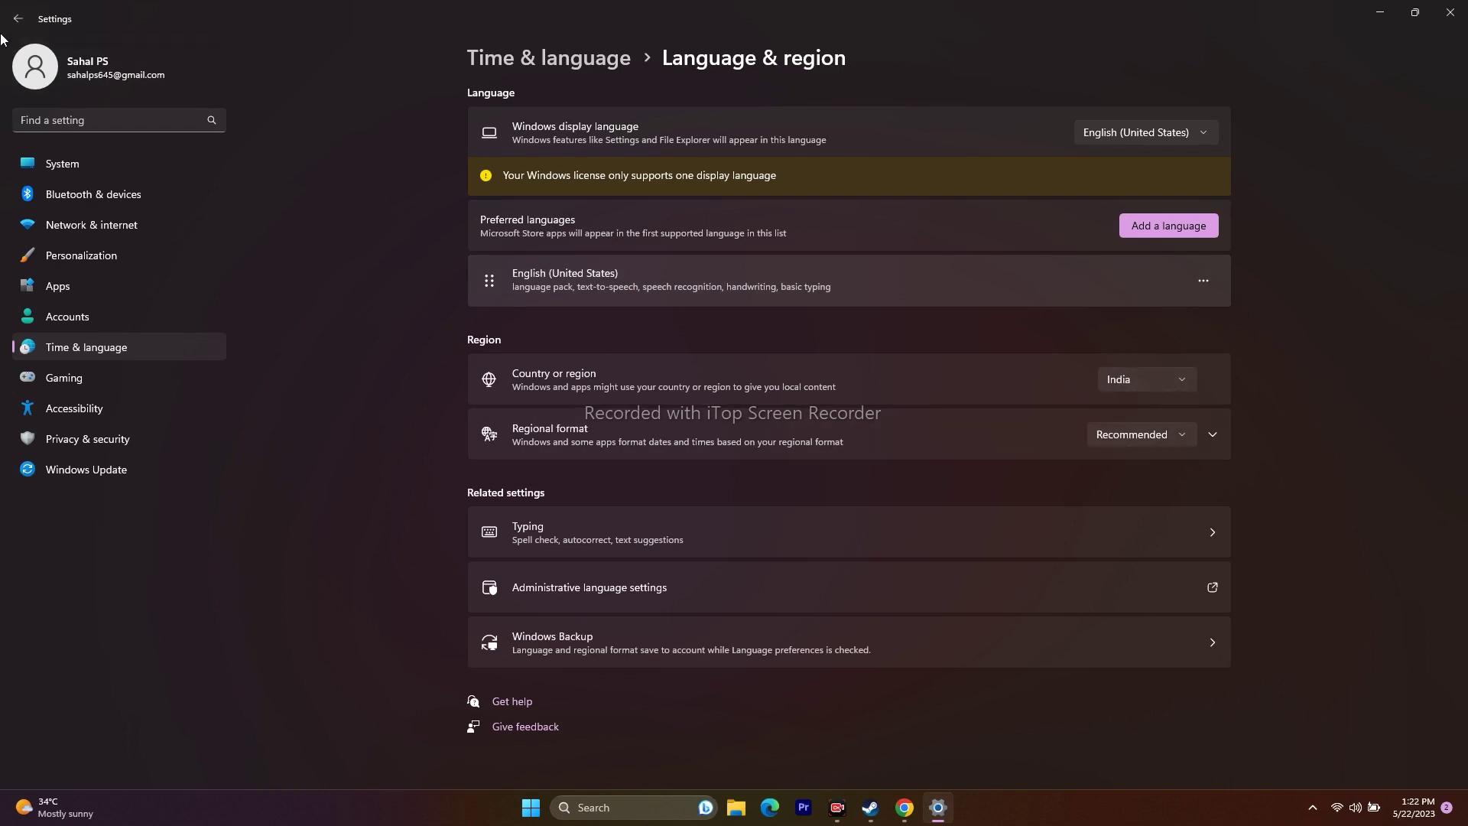
Step: Check the automatic time and time zone options under Date & time, and close Settings
click(18, 19)
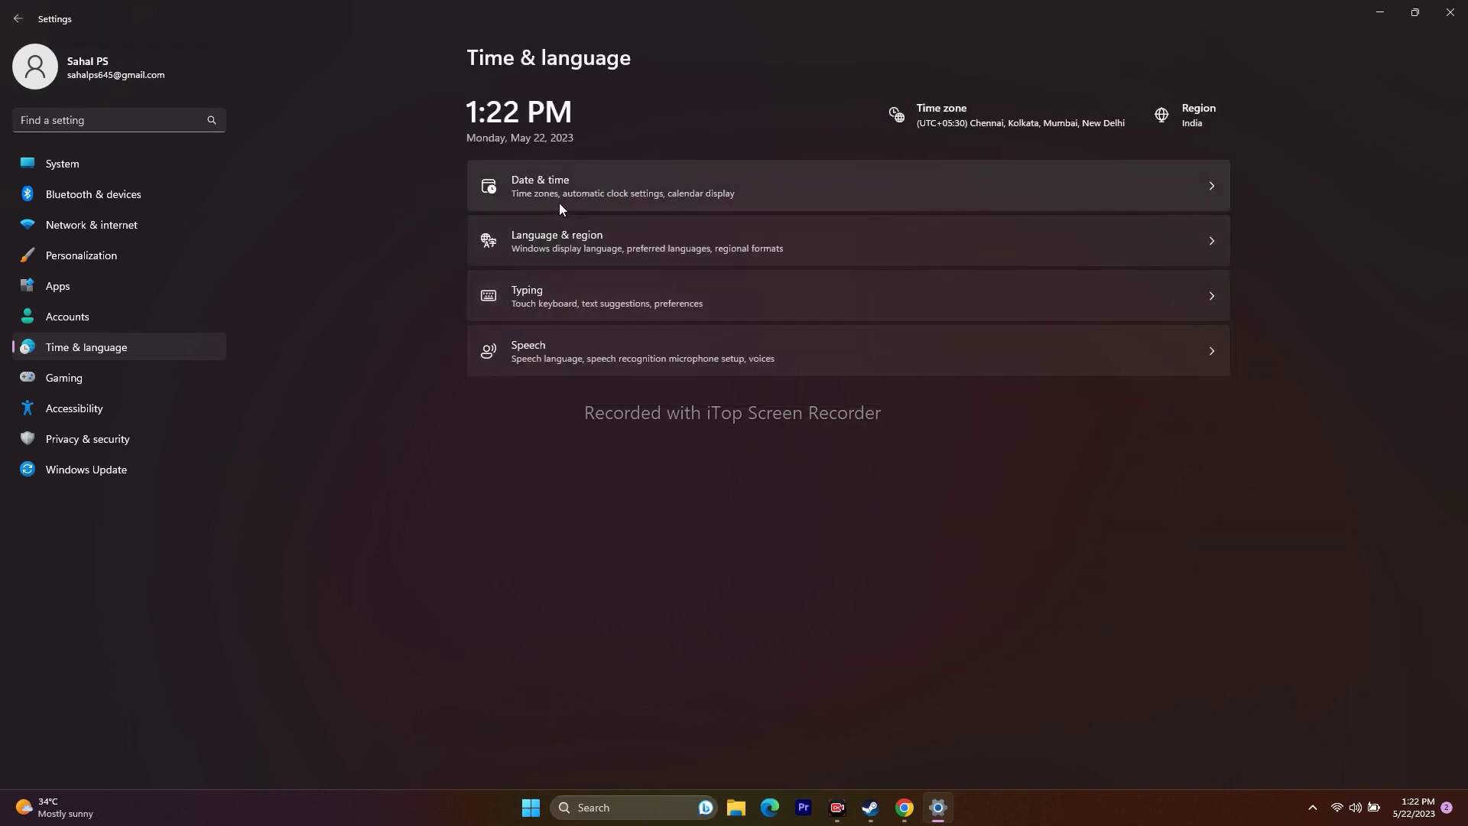
click(560, 183)
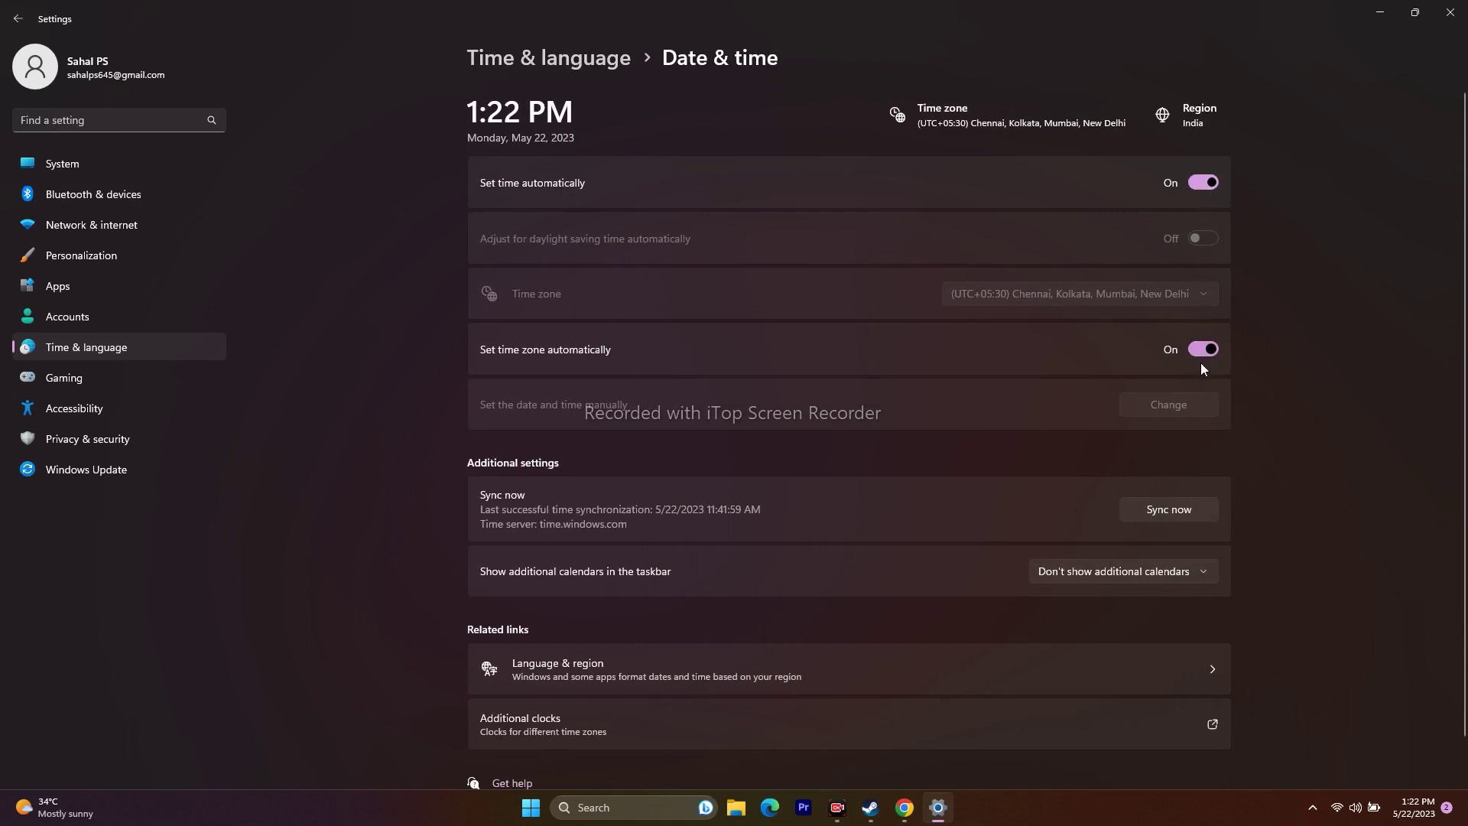
click(1460, 21)
Step: View the game's Steam page, minimize Steam, and look through the Documents folder in File Explorer before closing it
click(886, 808)
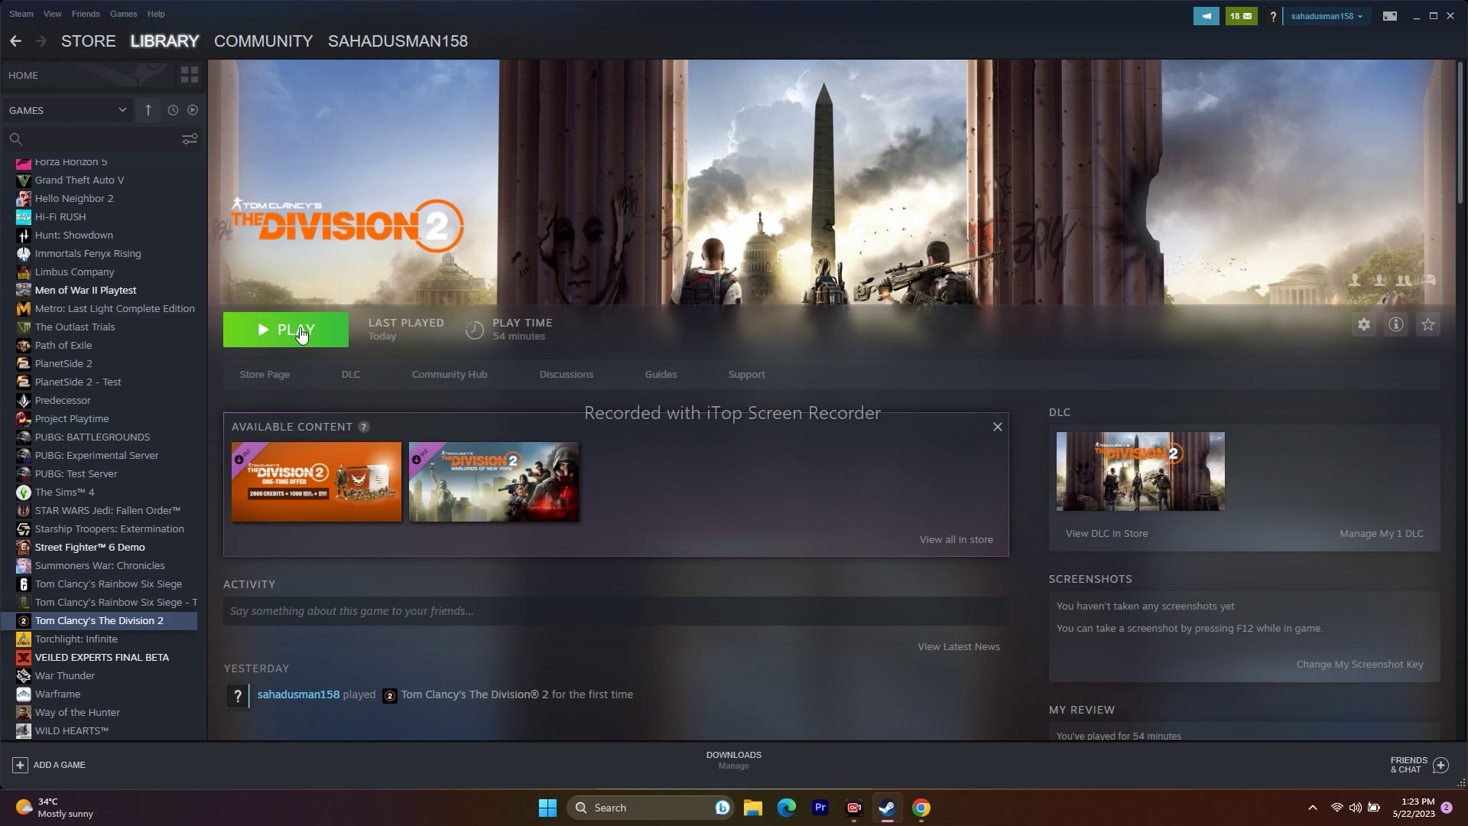
click(1415, 17)
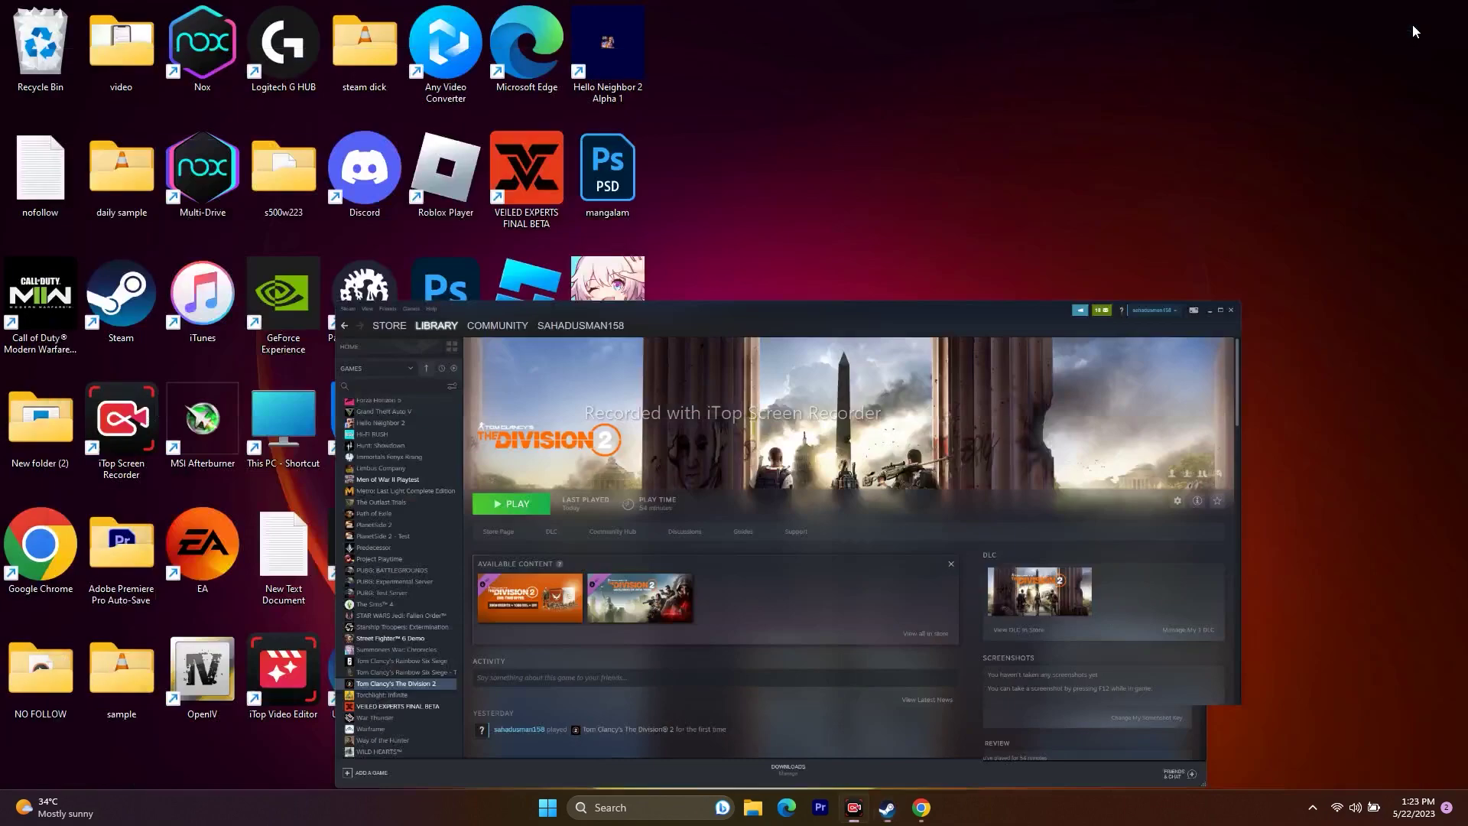
click(753, 807)
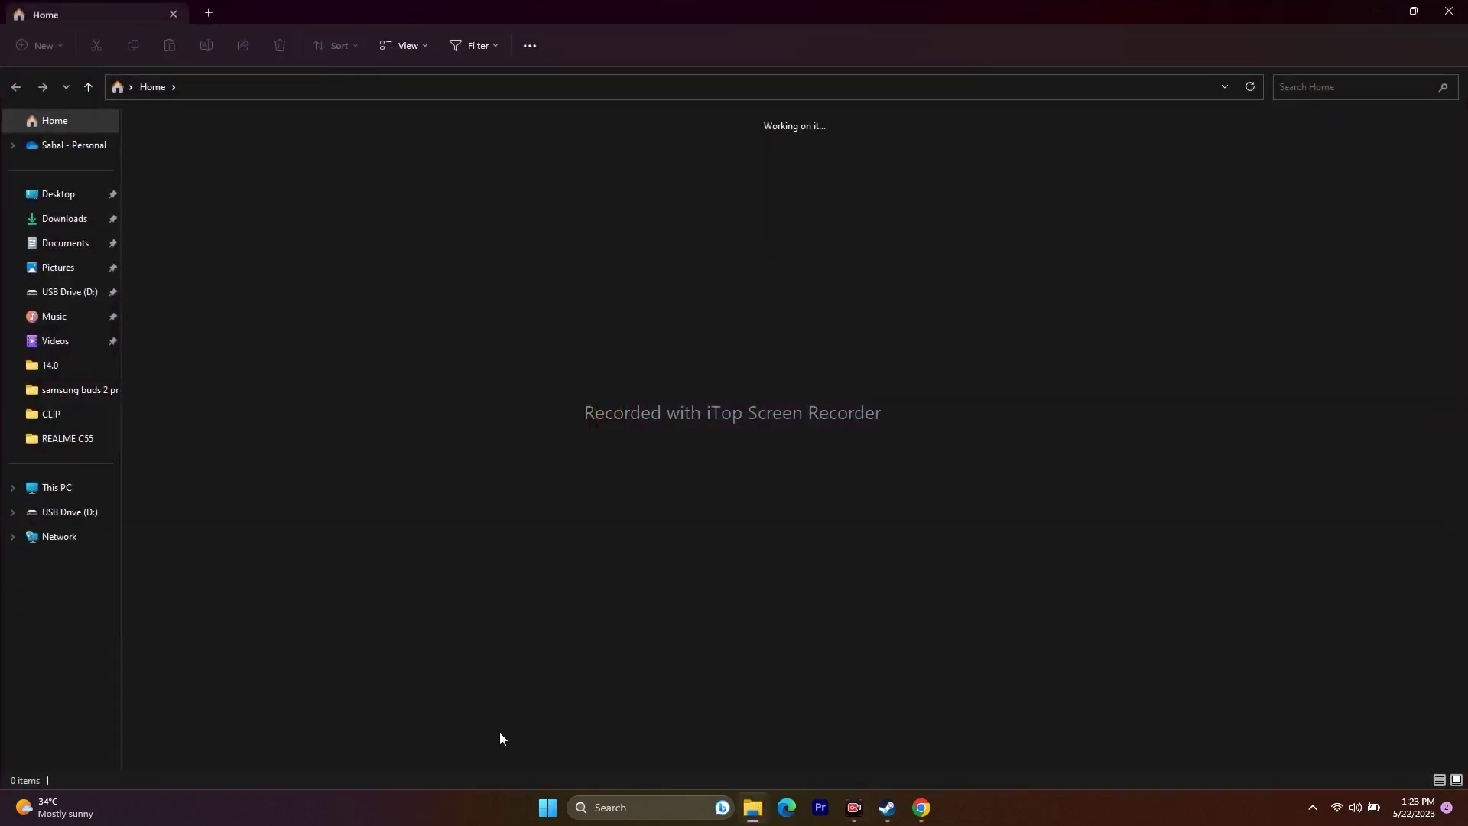
click(50, 493)
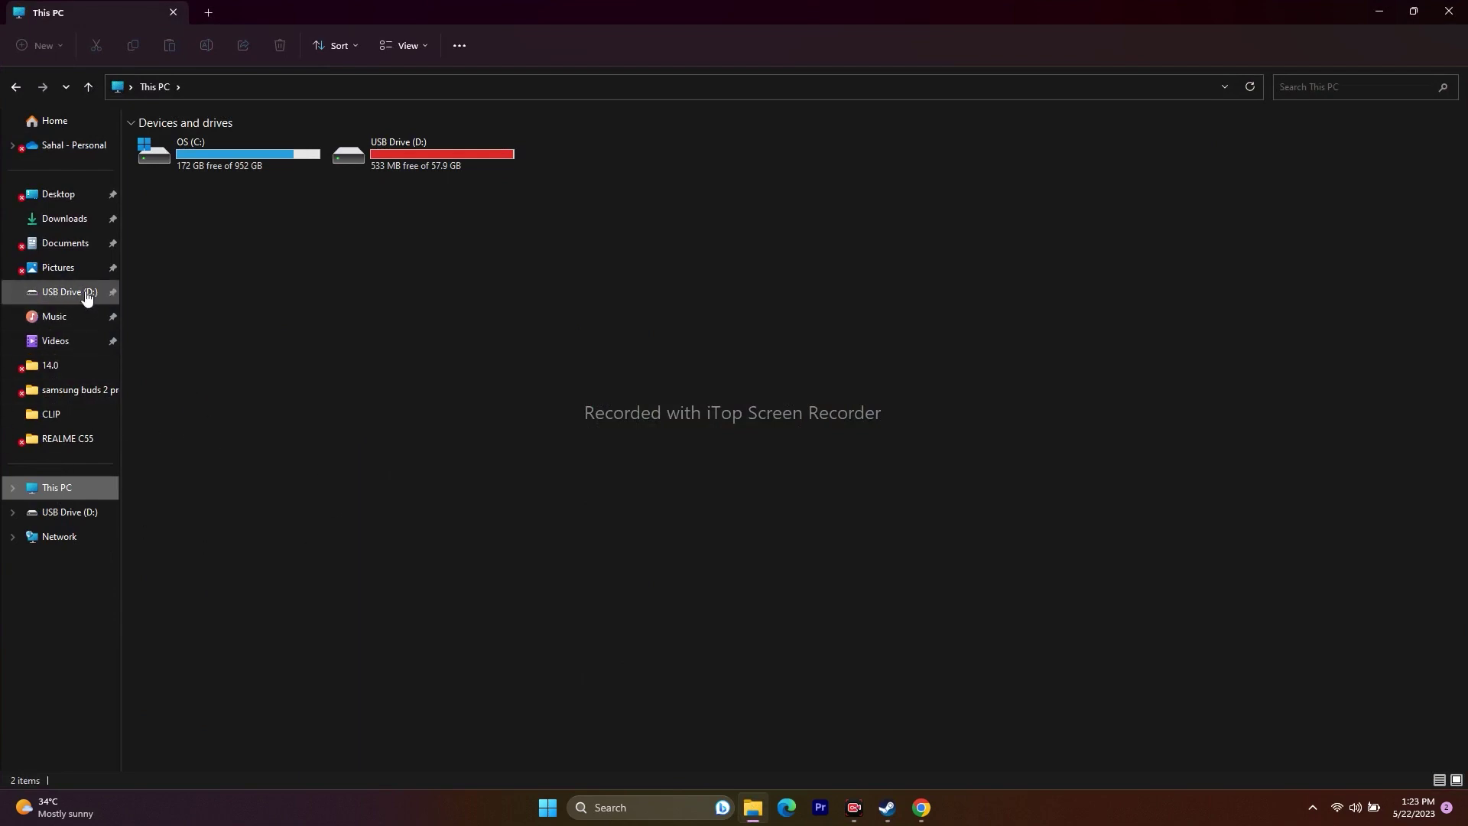
click(80, 243)
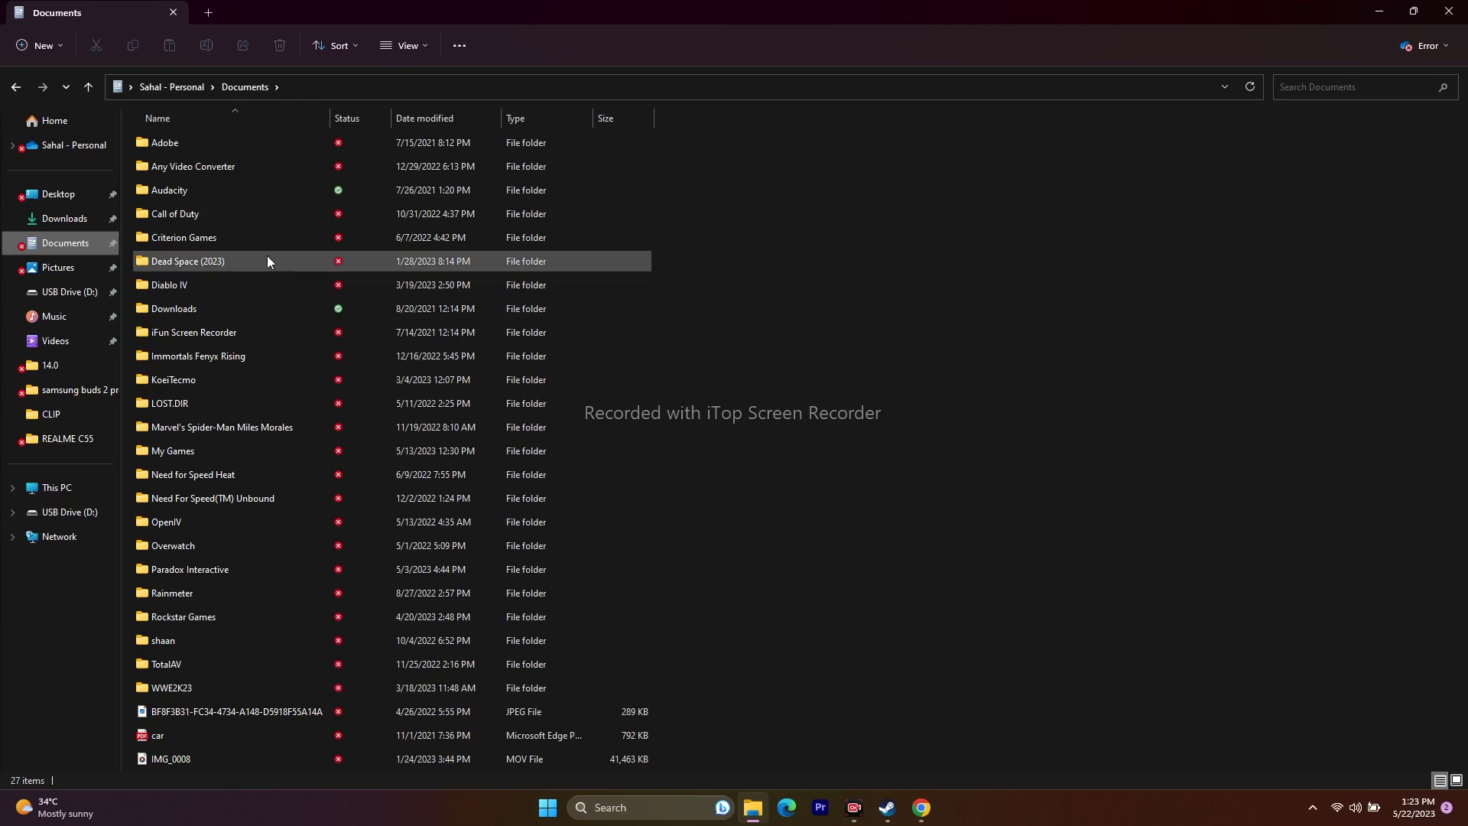
mouse_move(268, 261)
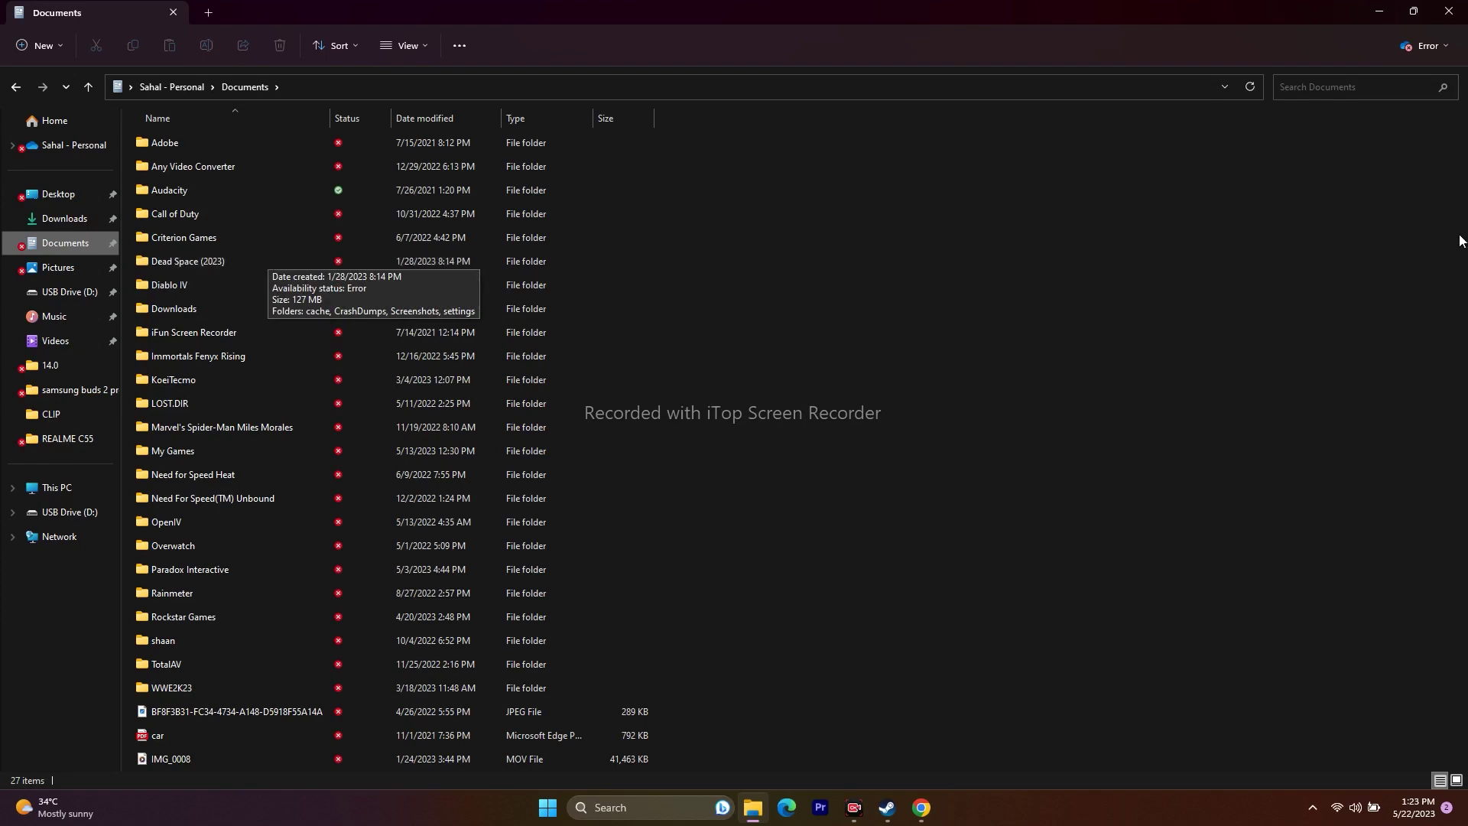
click(1449, 11)
Step: Bring up Steam and minimize it again, and open the Windows Control Panel
click(887, 808)
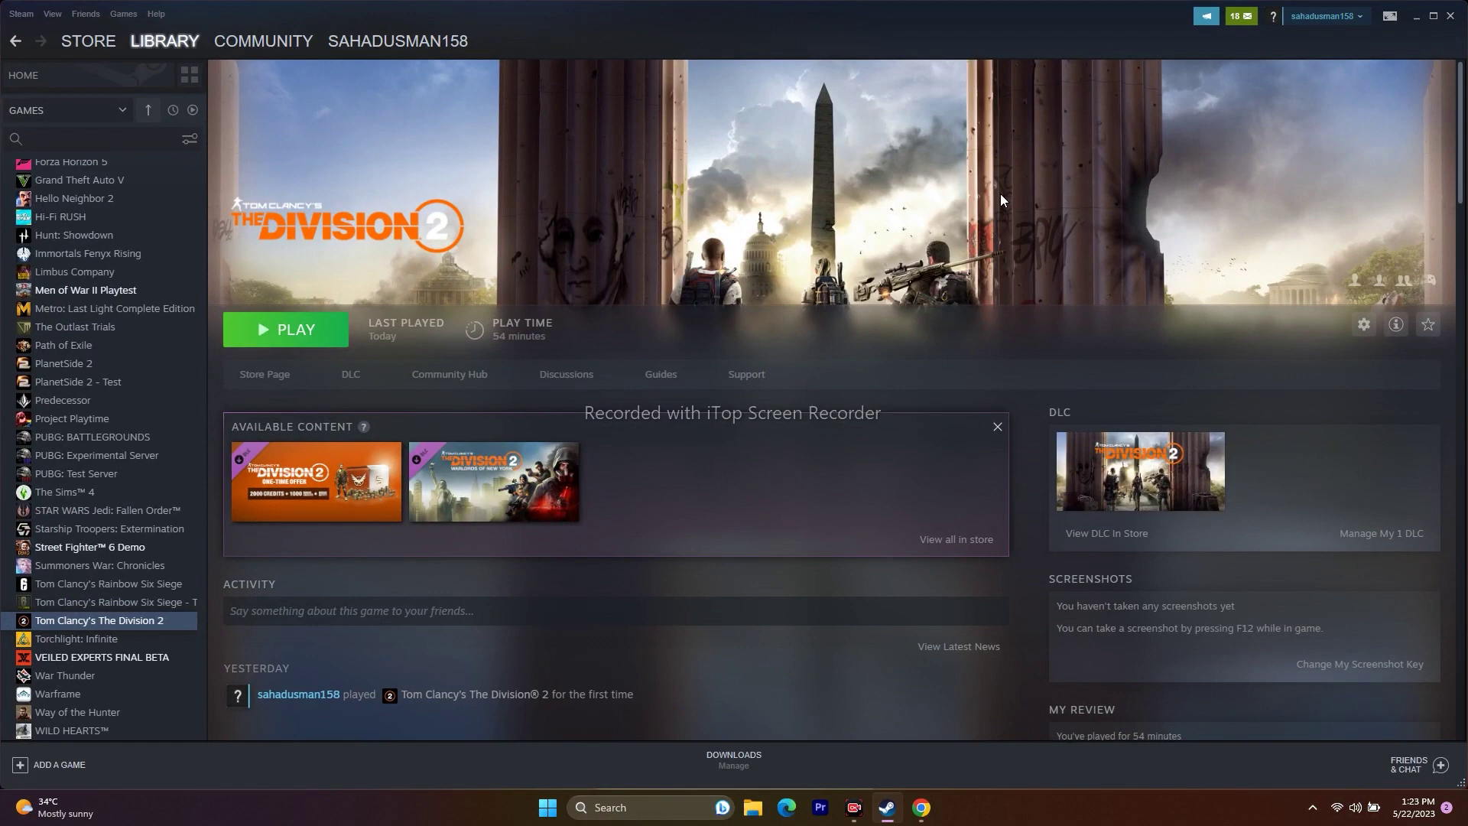
click(1418, 17)
click(626, 807)
click(685, 421)
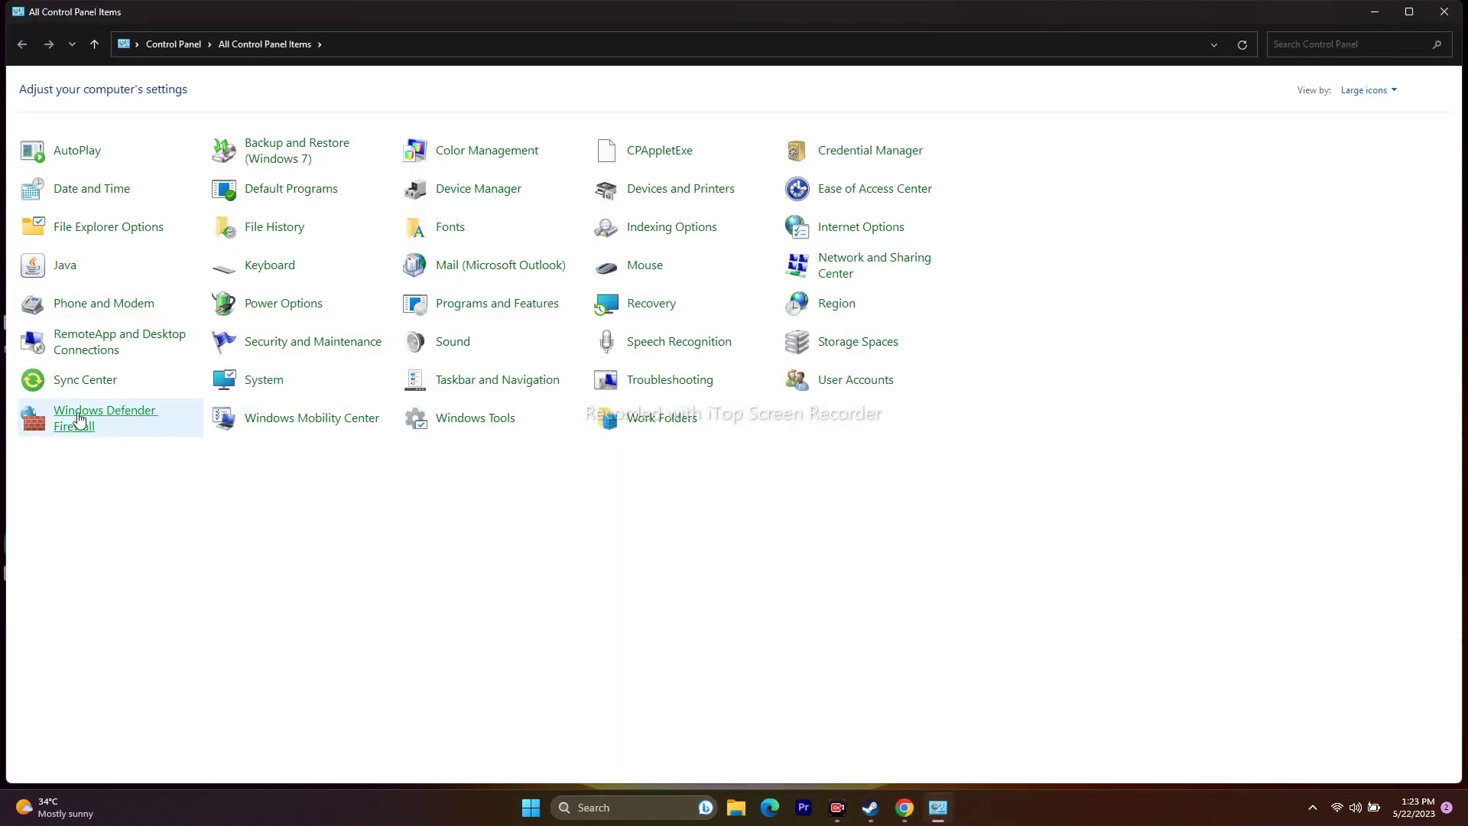
Step: Open Windows Defender Firewall's allowed apps list and look through its entries for the game
click(80, 419)
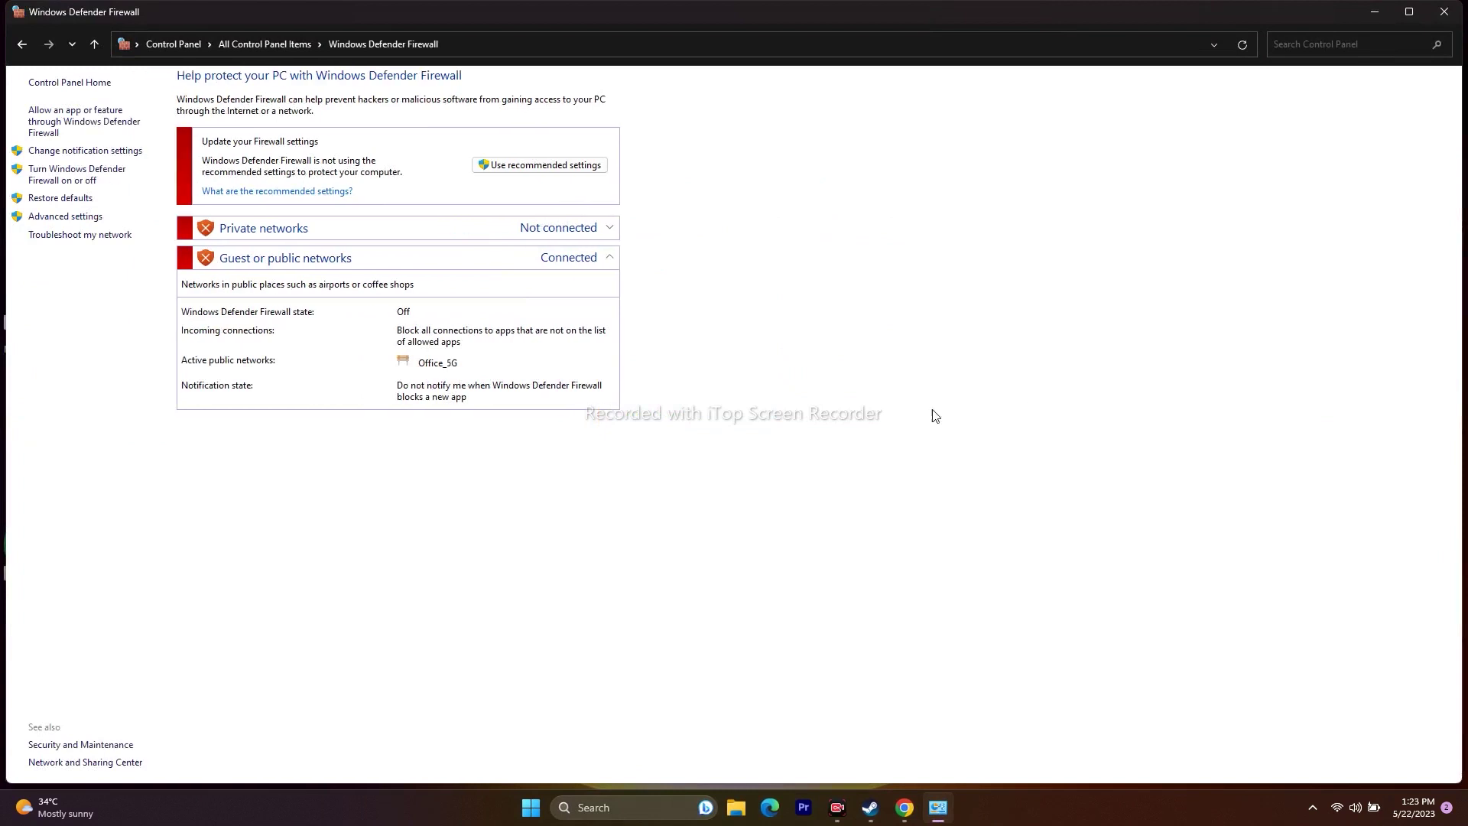
click(75, 125)
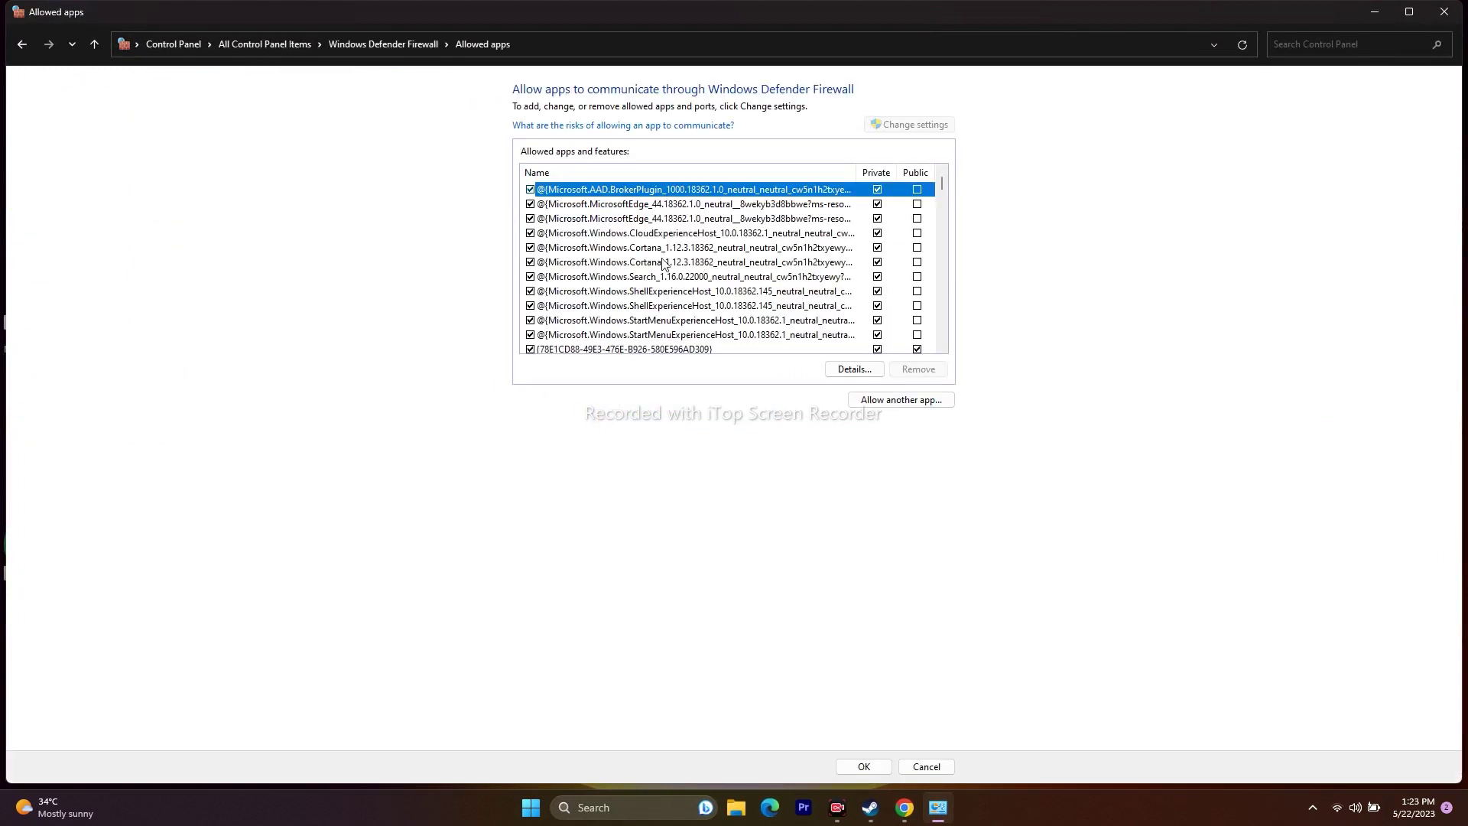
scroll(669, 263, down, 12)
scroll(661, 264, down, 7)
scroll(661, 264, up, 2)
scroll(560, 264, up, 1)
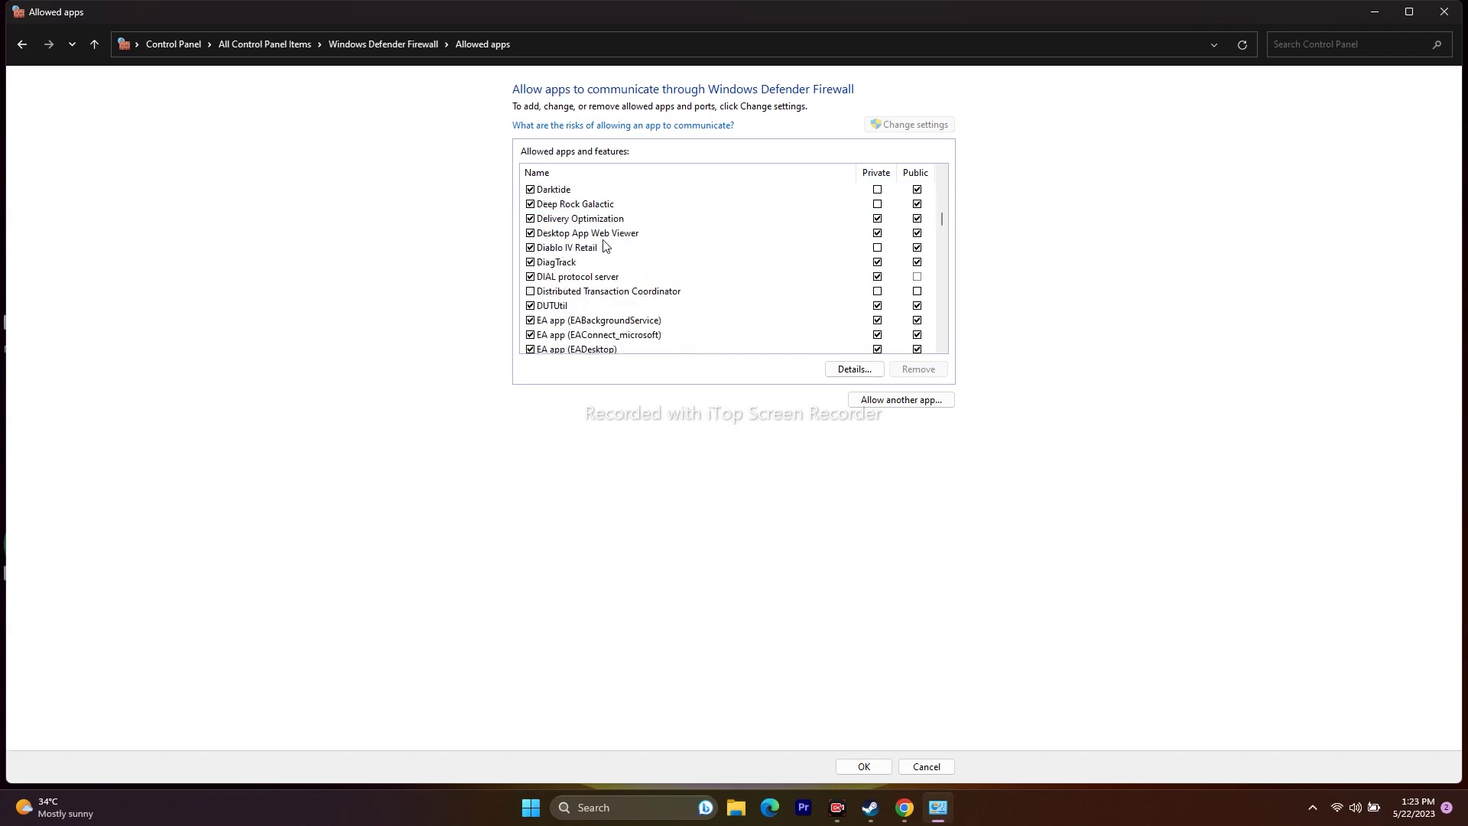
scroll(603, 244, up, 1)
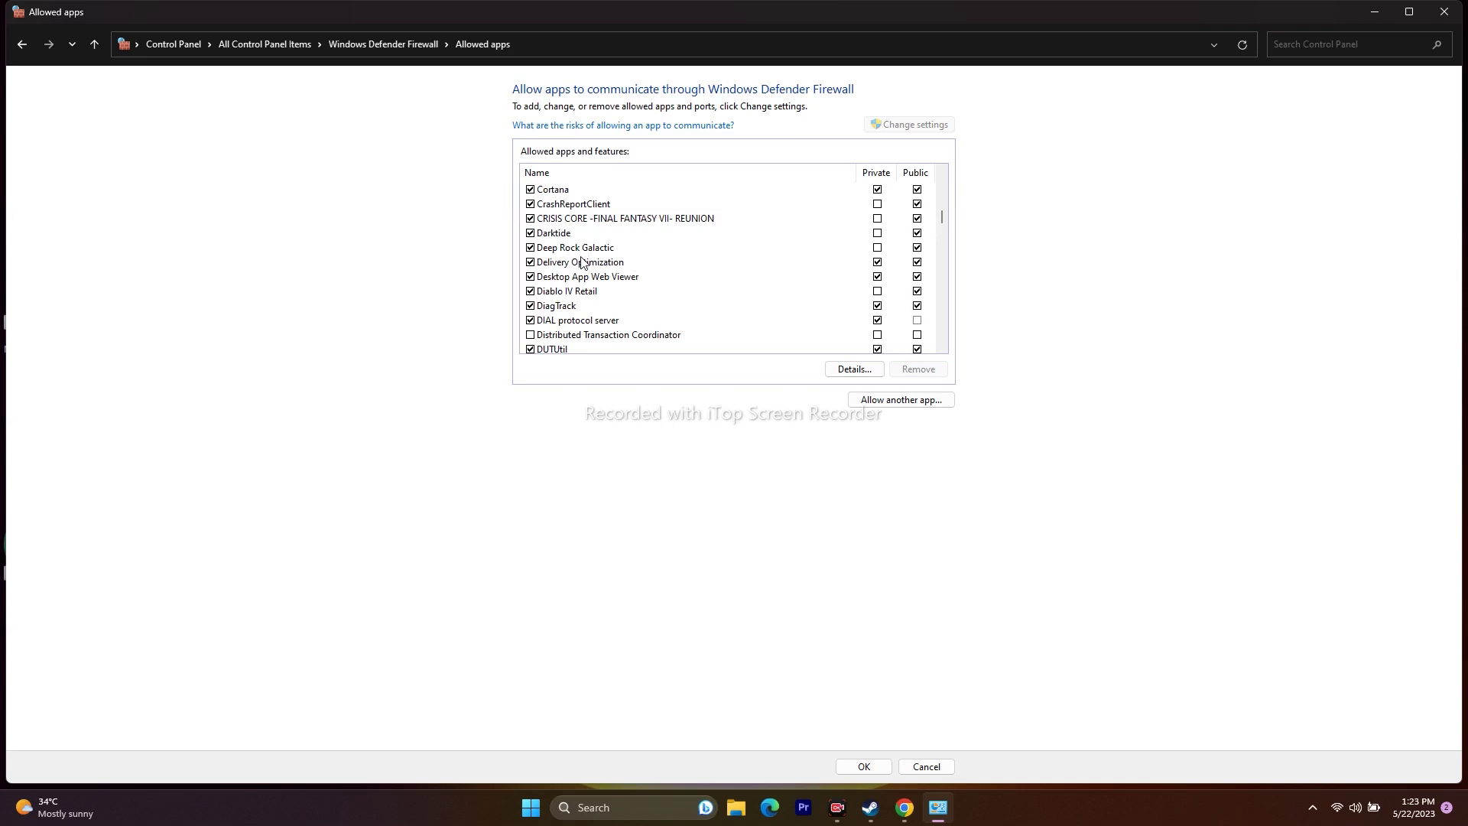
scroll(597, 265, up, 1)
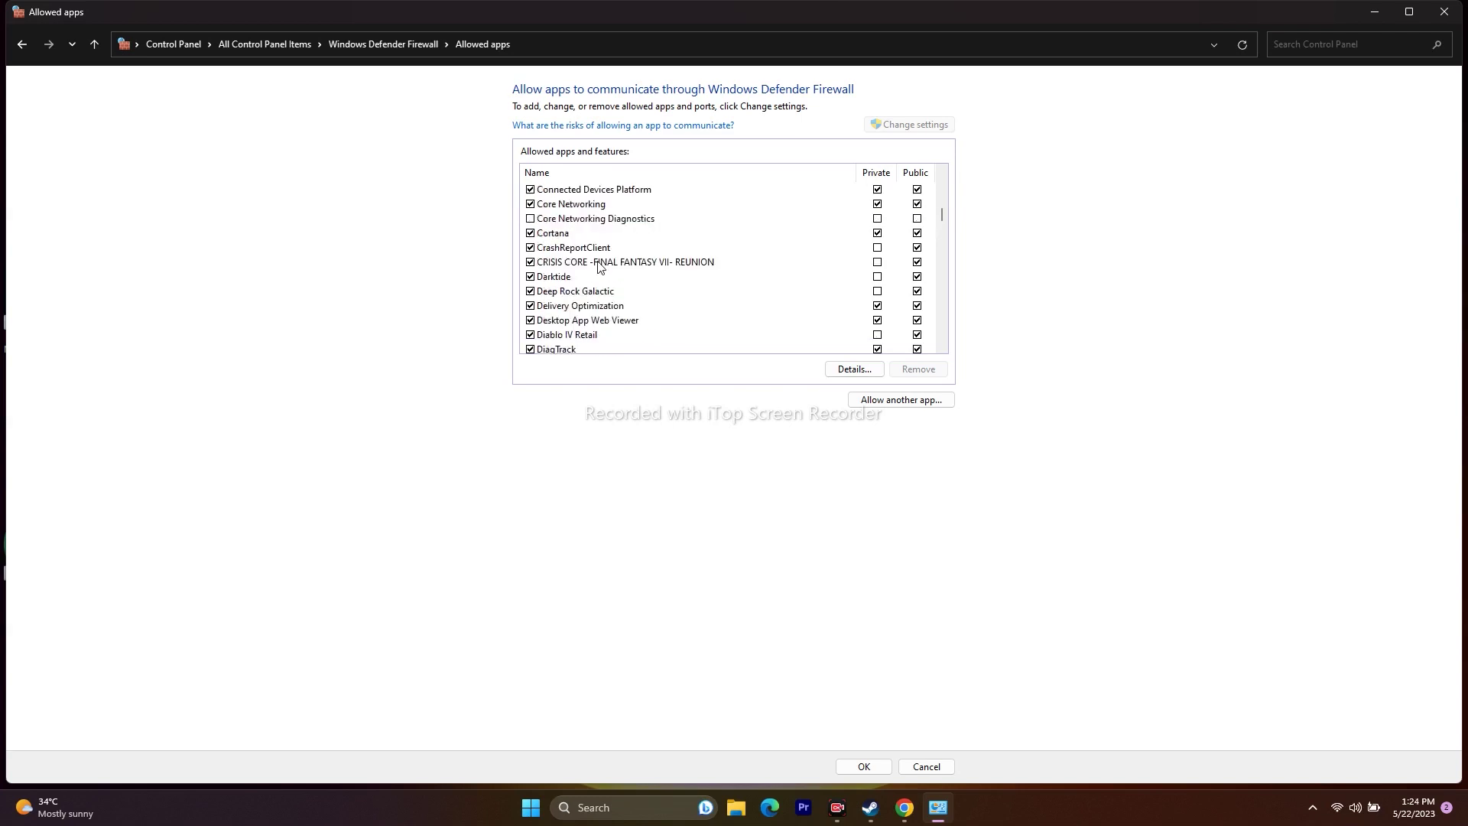
scroll(598, 265, down, 1)
scroll(610, 259, down, 1)
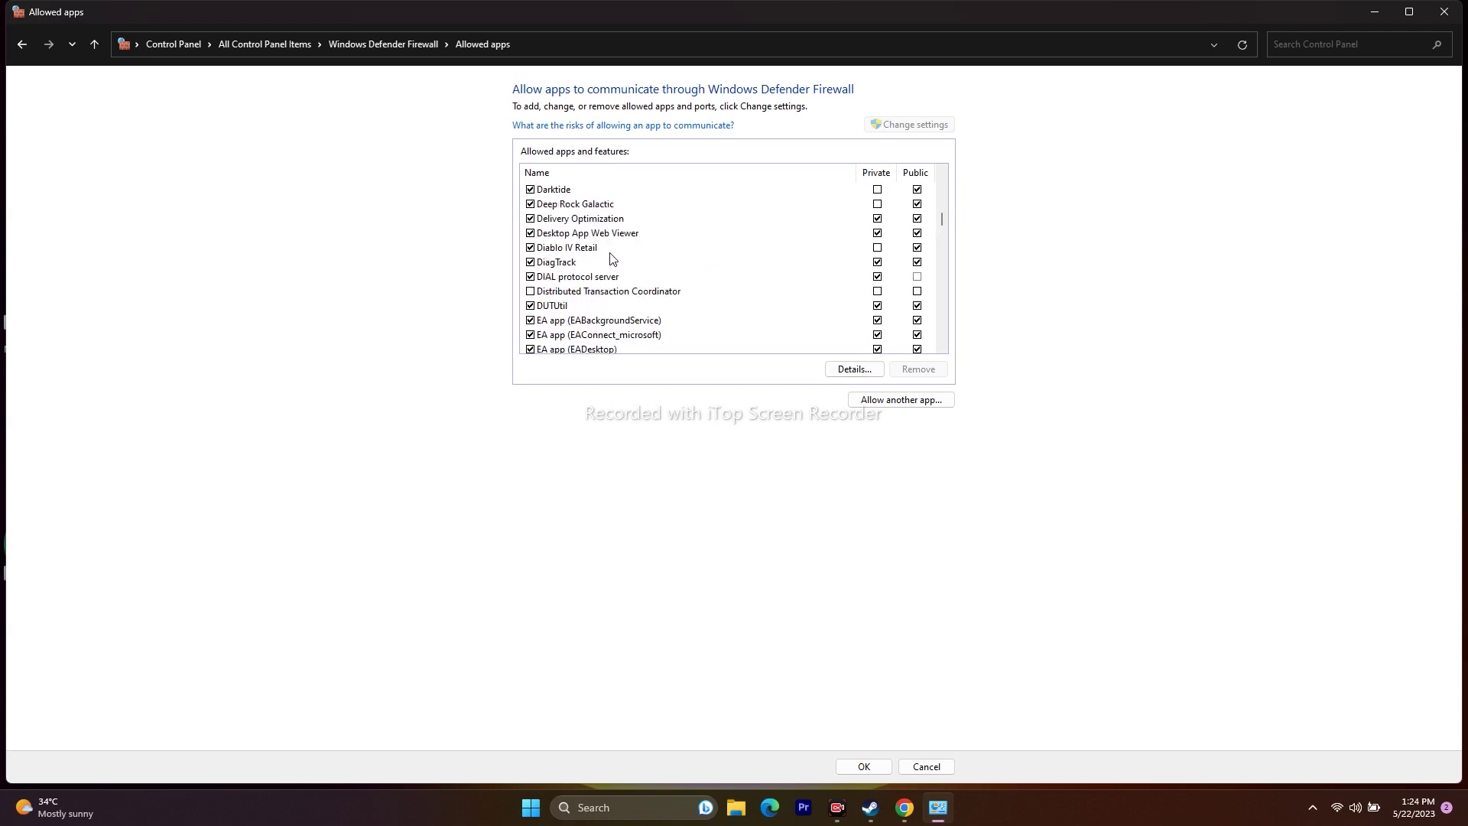
Step: Check the game's name in Steam, and find Tom Clancy's The Division 2 in the firewall's allowed apps list
click(873, 806)
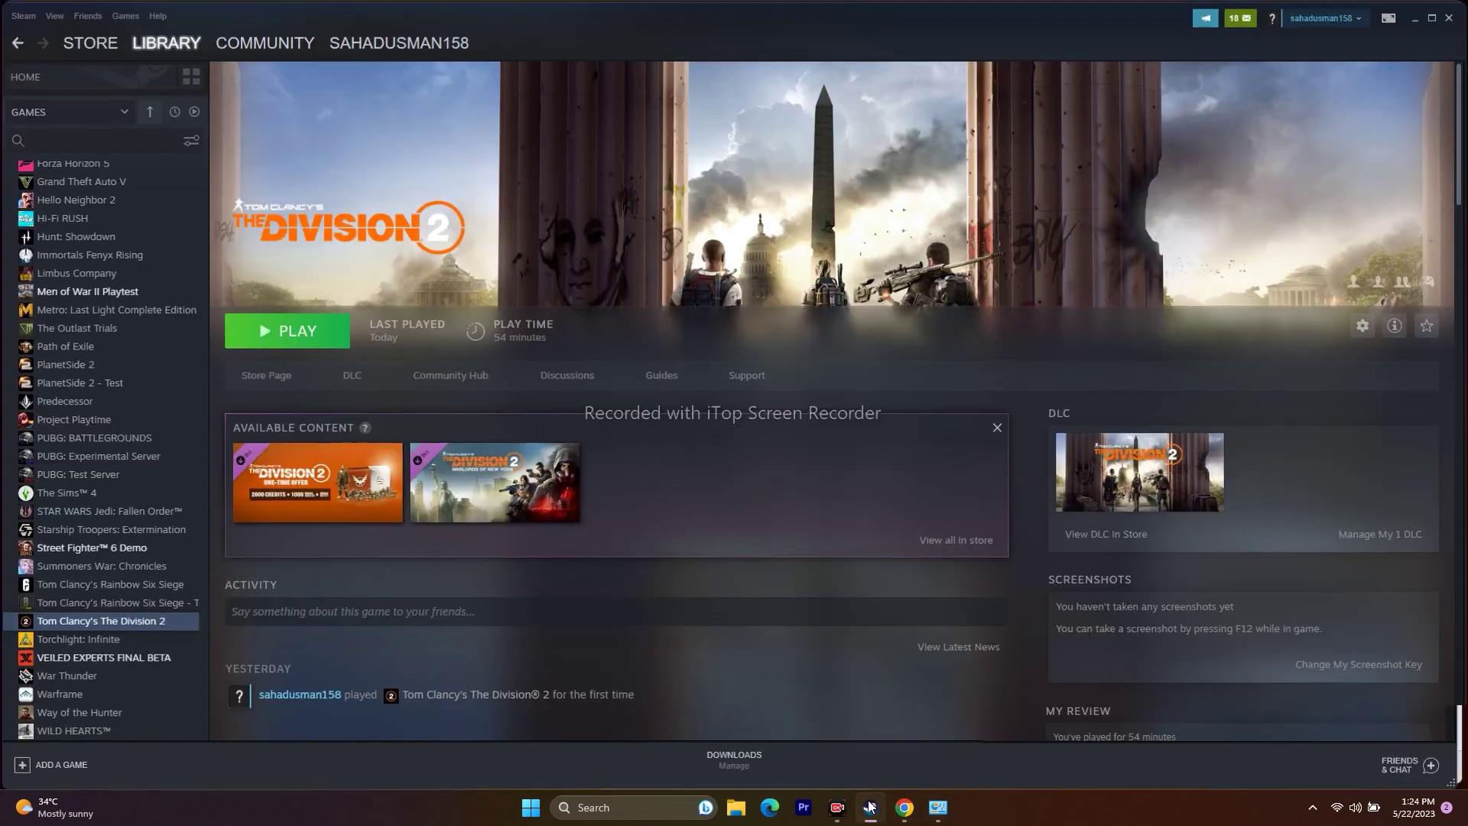
click(875, 806)
scroll(646, 267, down, 3)
scroll(646, 268, down, 15)
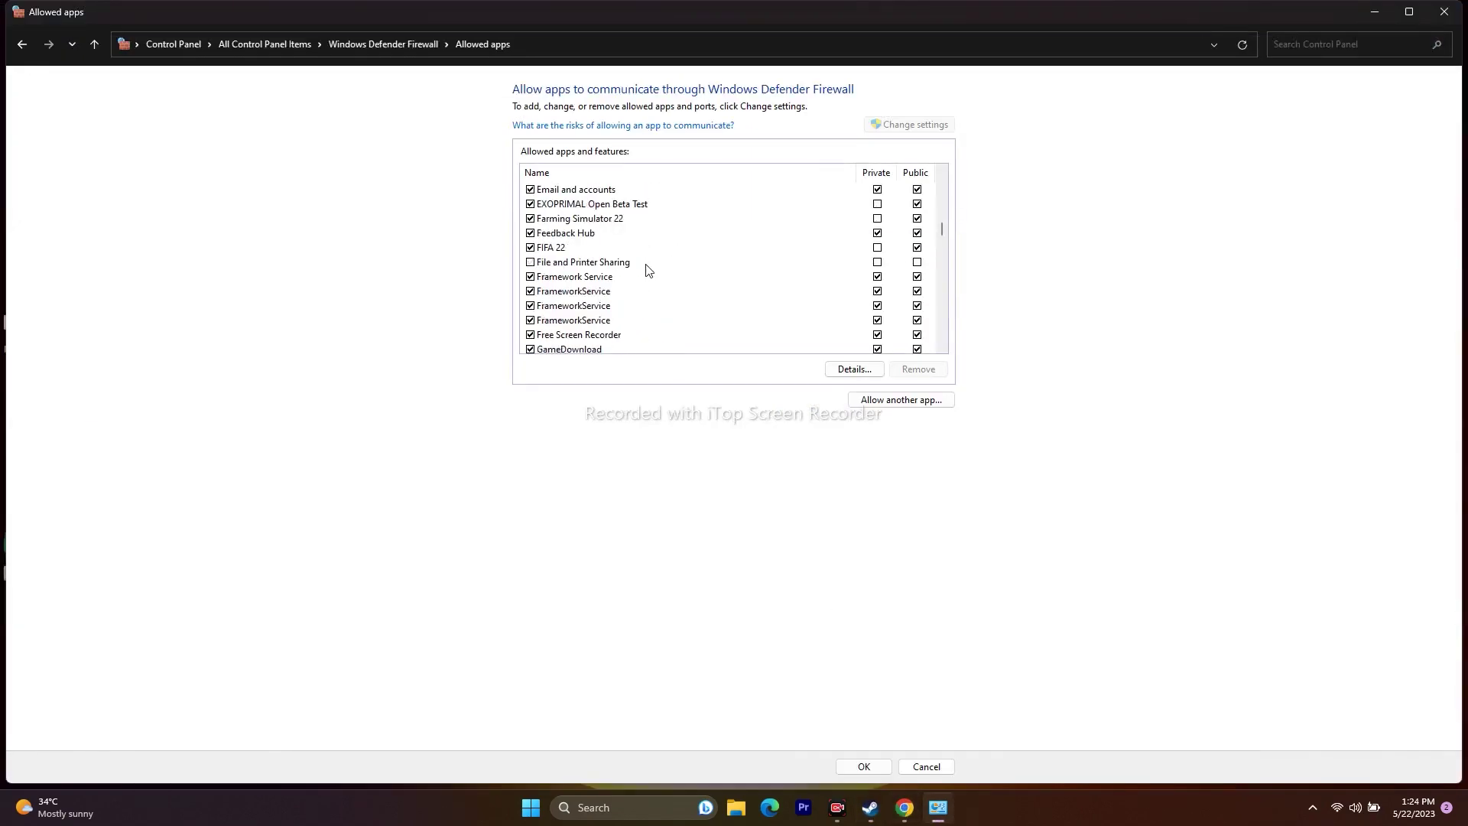
scroll(646, 269, down, 15)
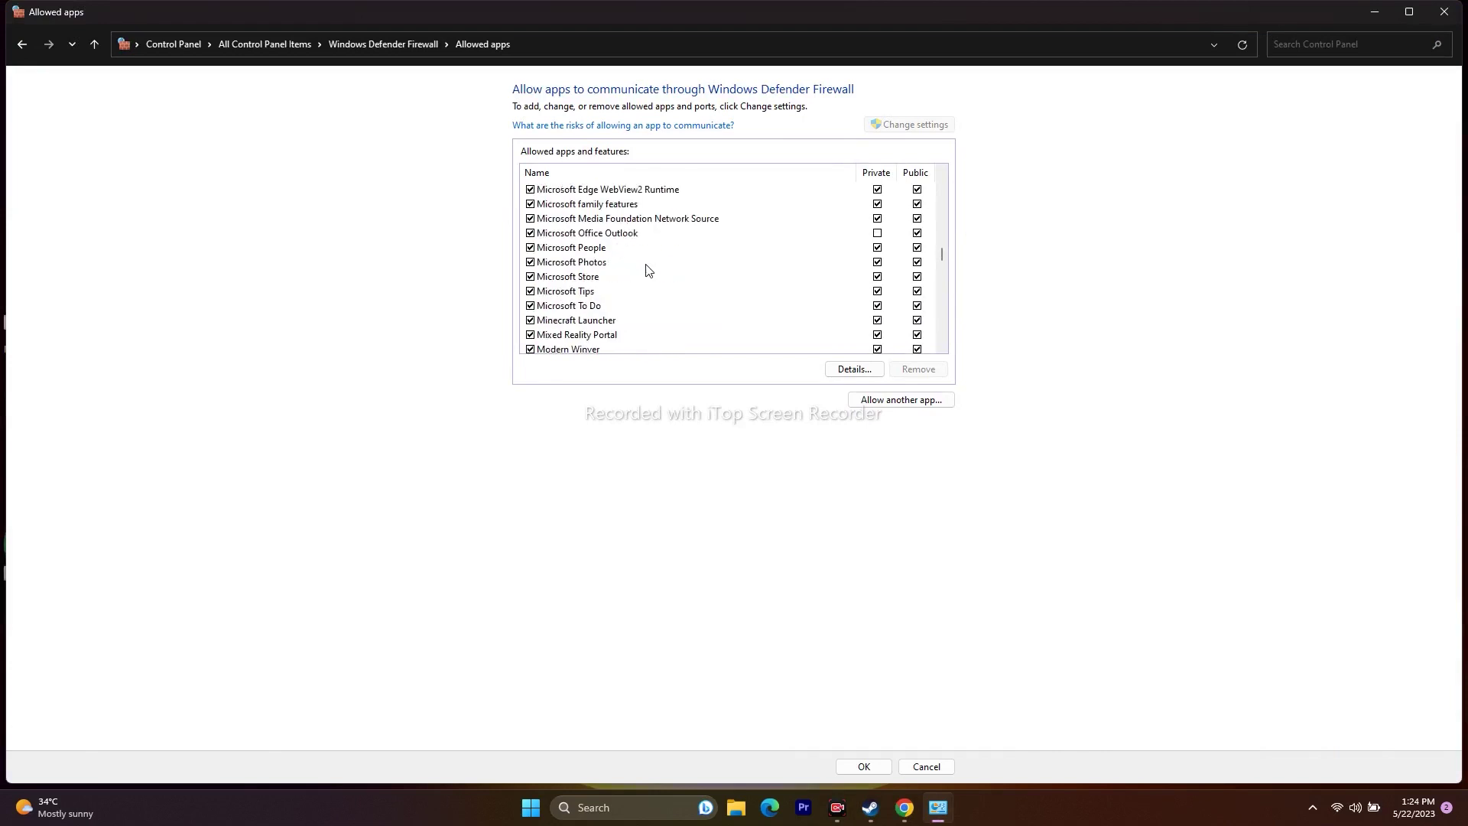
scroll(646, 279, down, 15)
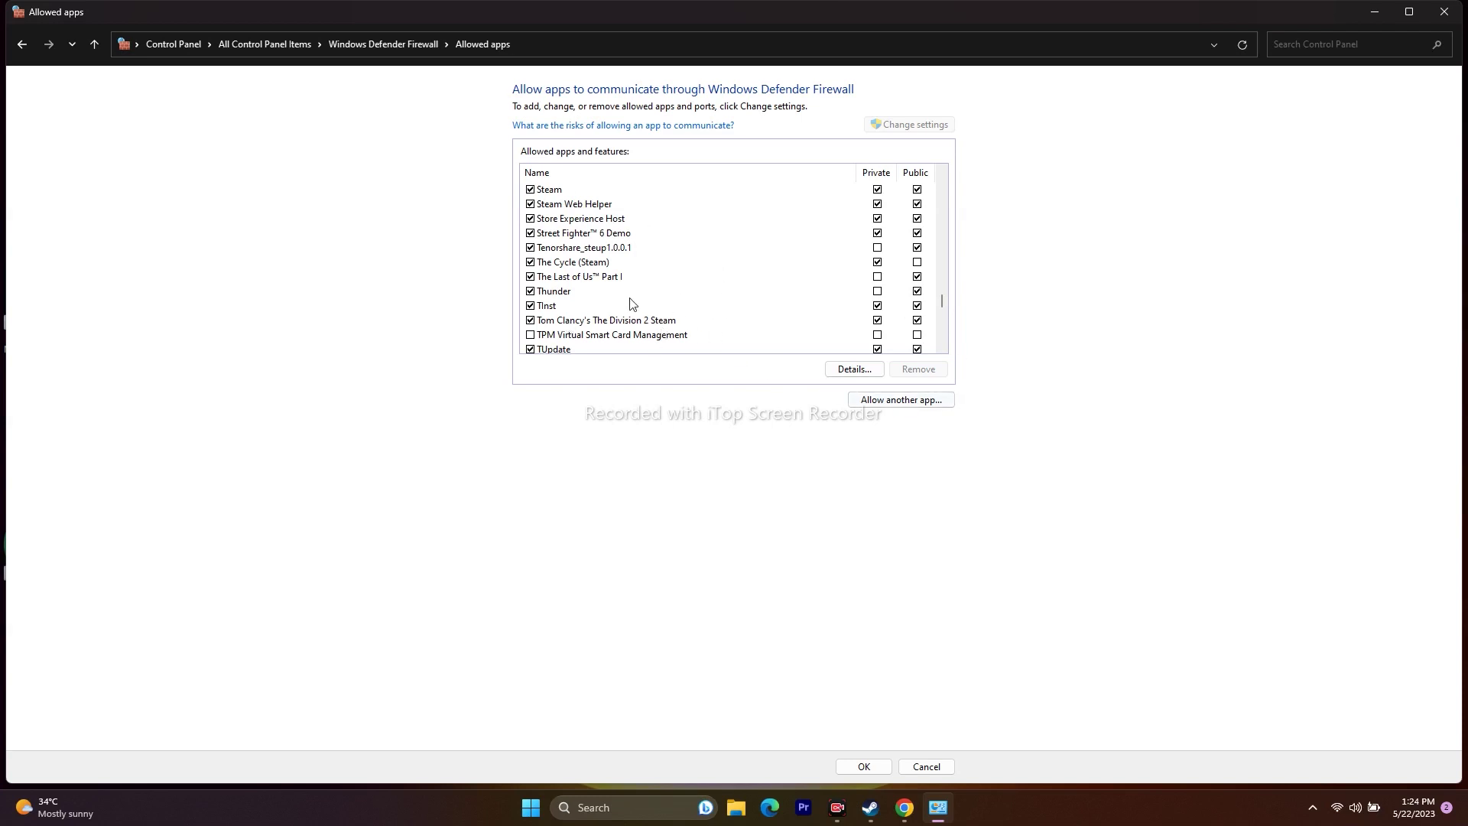
Step: Start allowing another app through the firewall and browse to C:\Program Files (x86)\Steam\steamapps\common
click(907, 405)
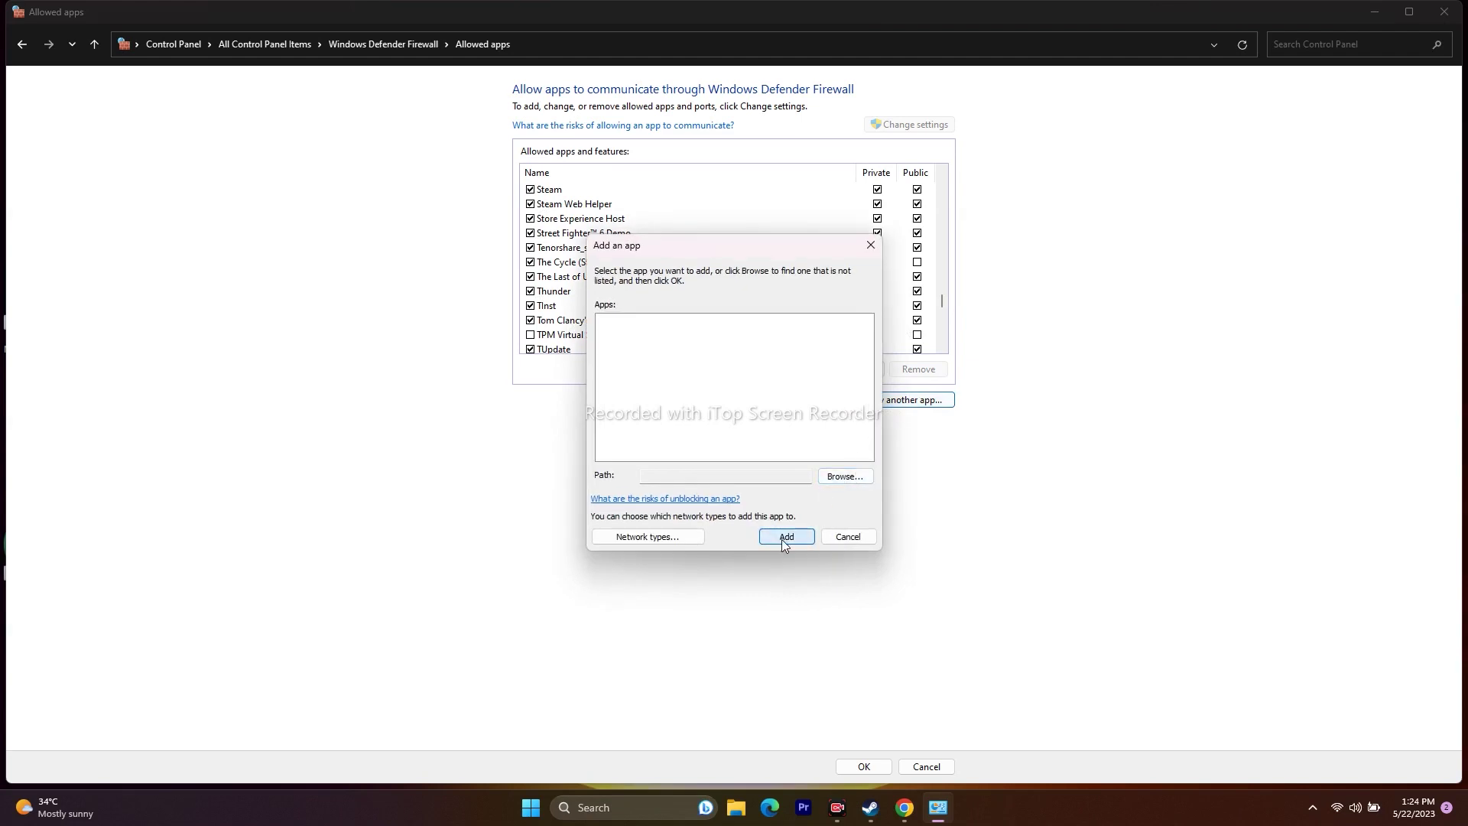
click(845, 476)
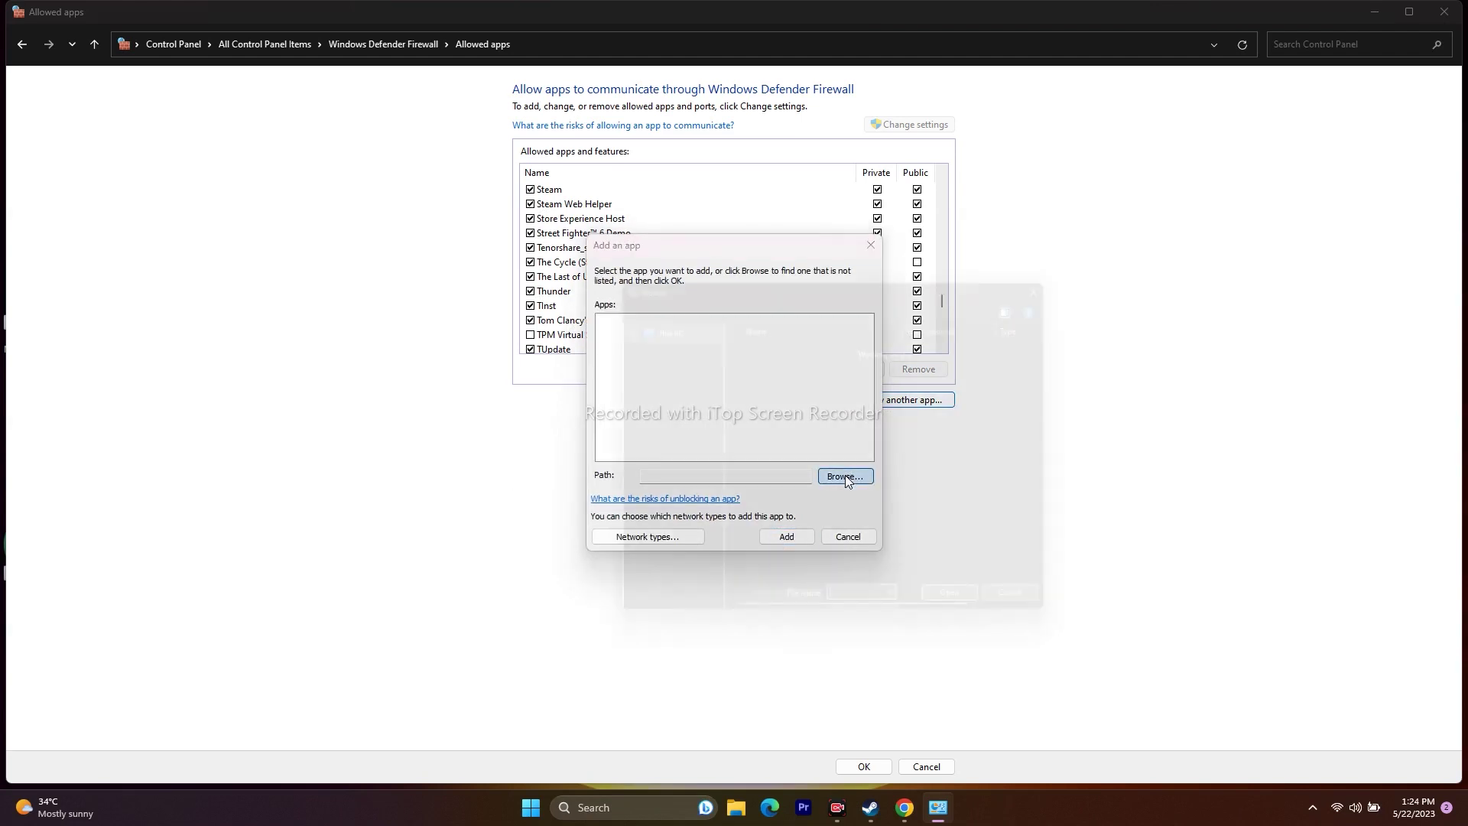
click(665, 554)
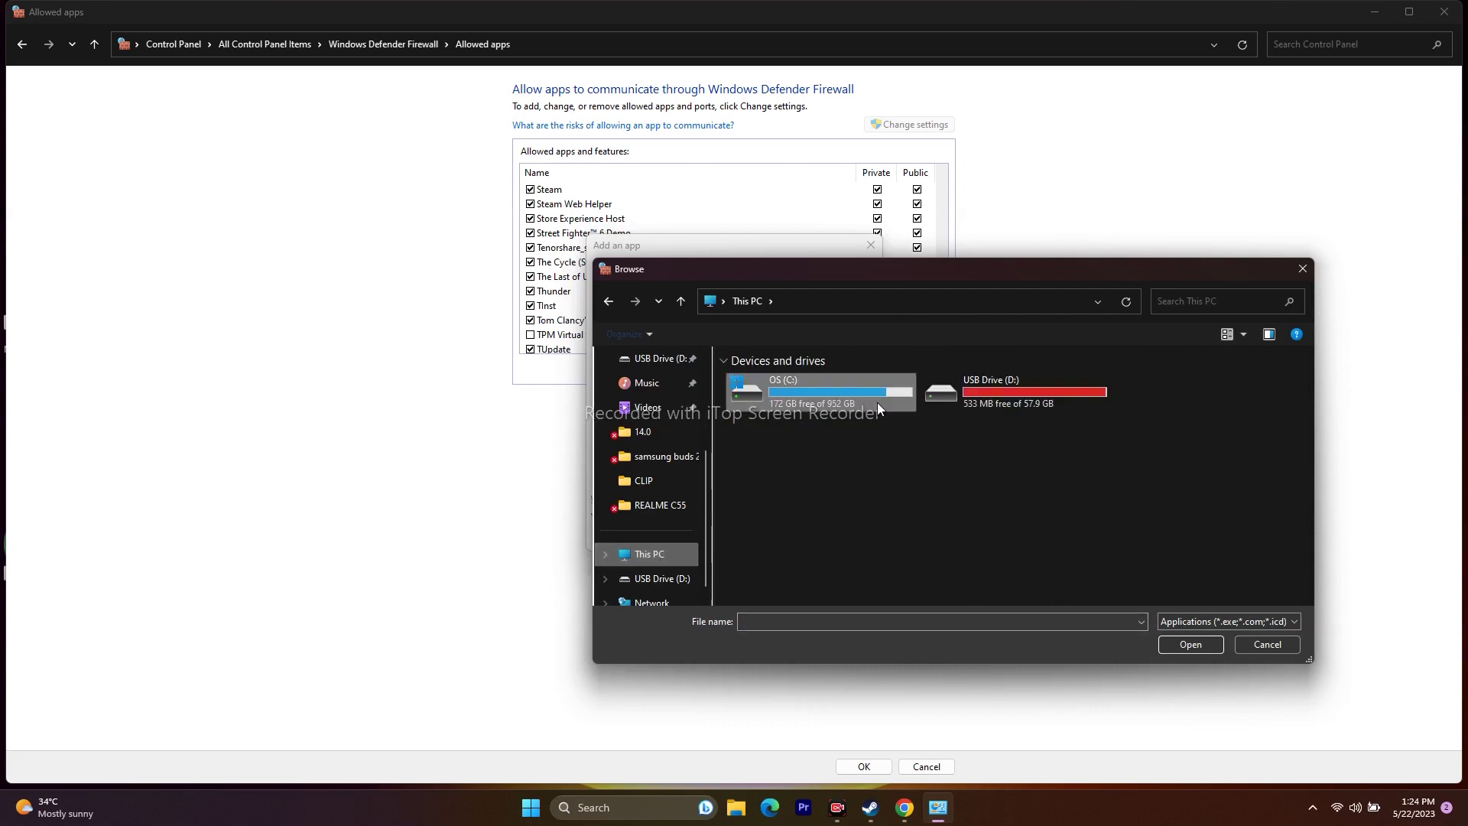
double_click(805, 388)
scroll(795, 418, down, 3)
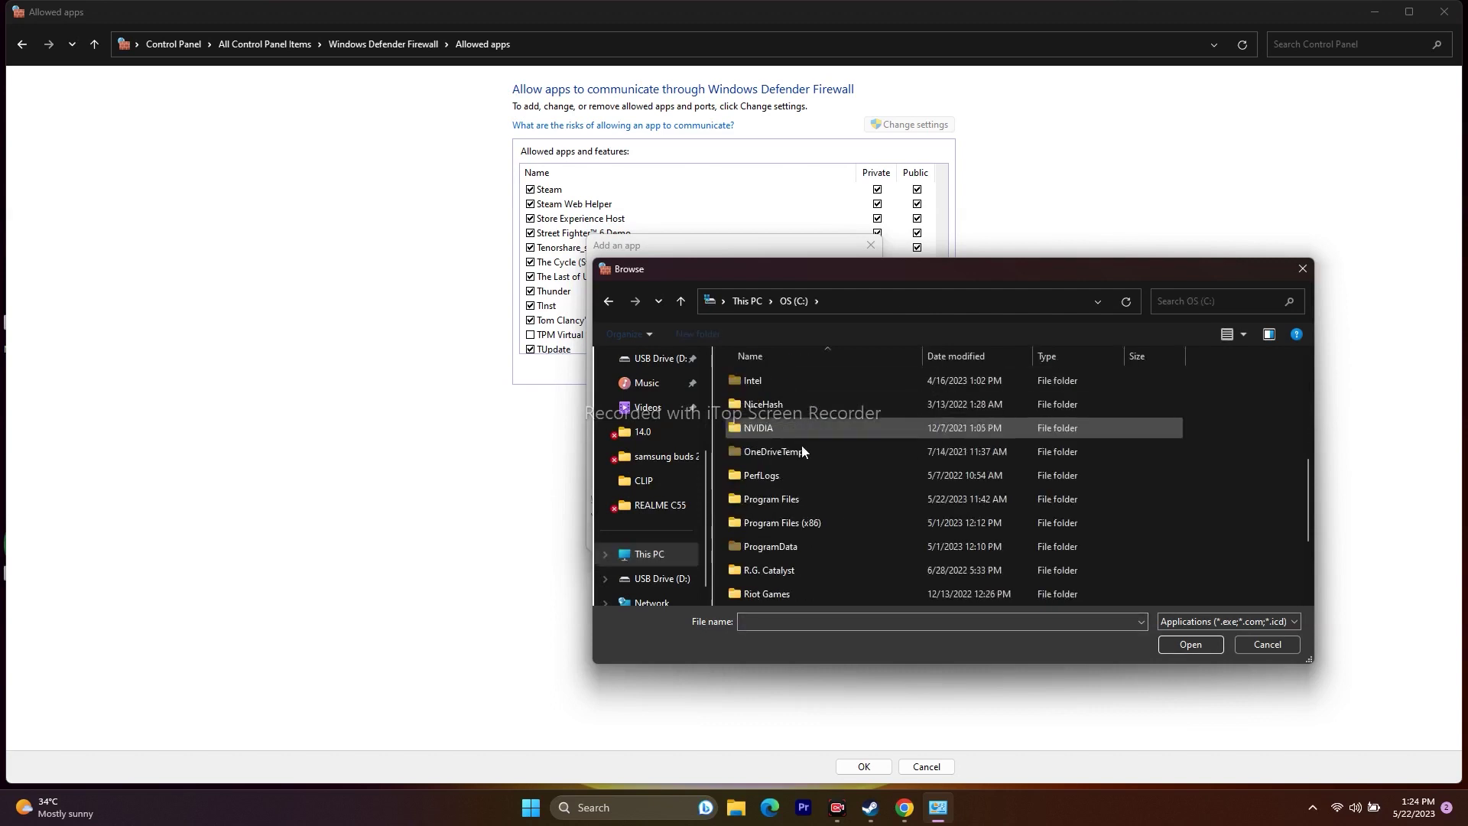
double_click(818, 530)
scroll(824, 423, down, 10)
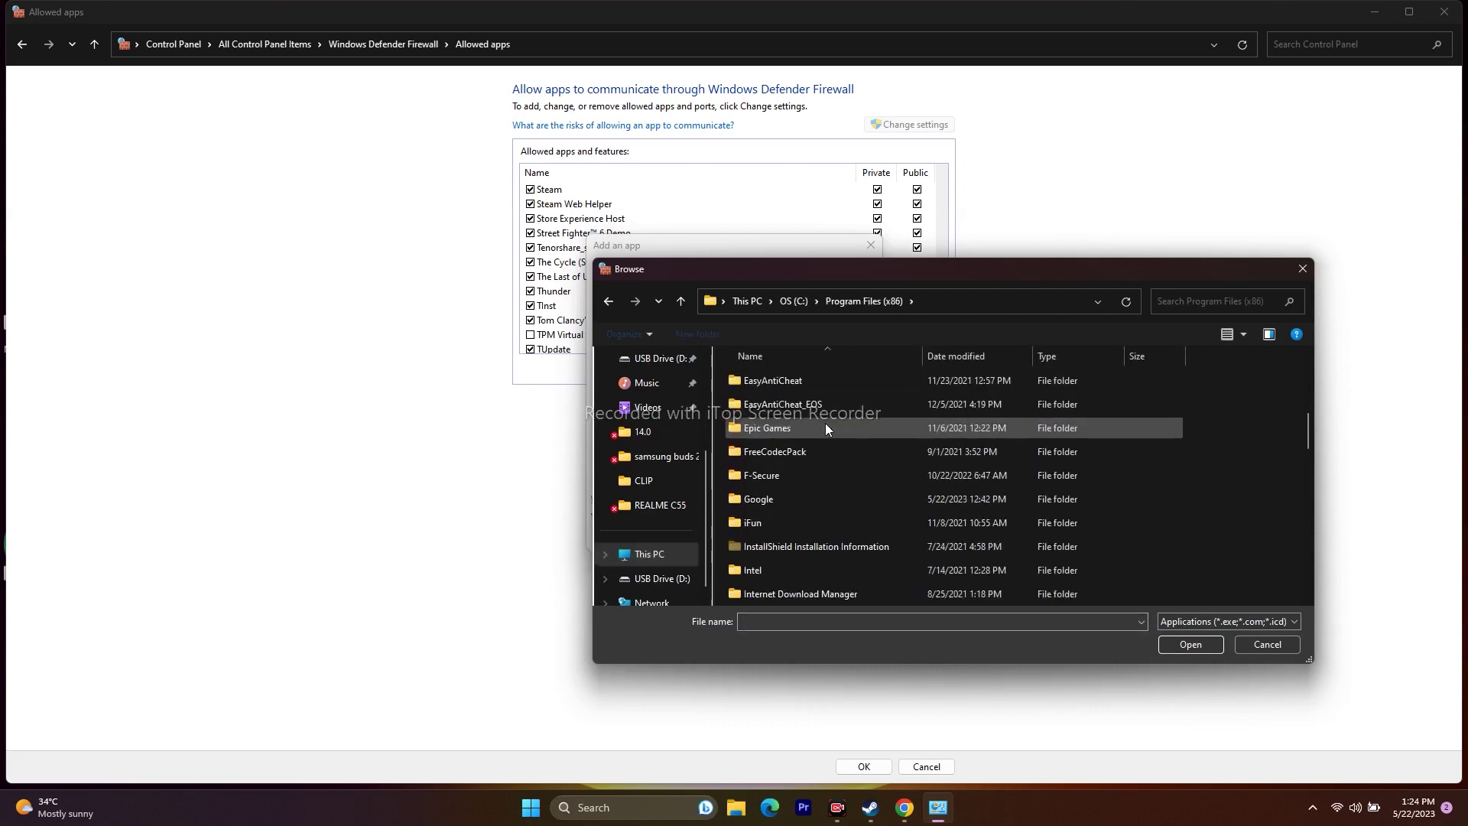
scroll(824, 423, down, 7)
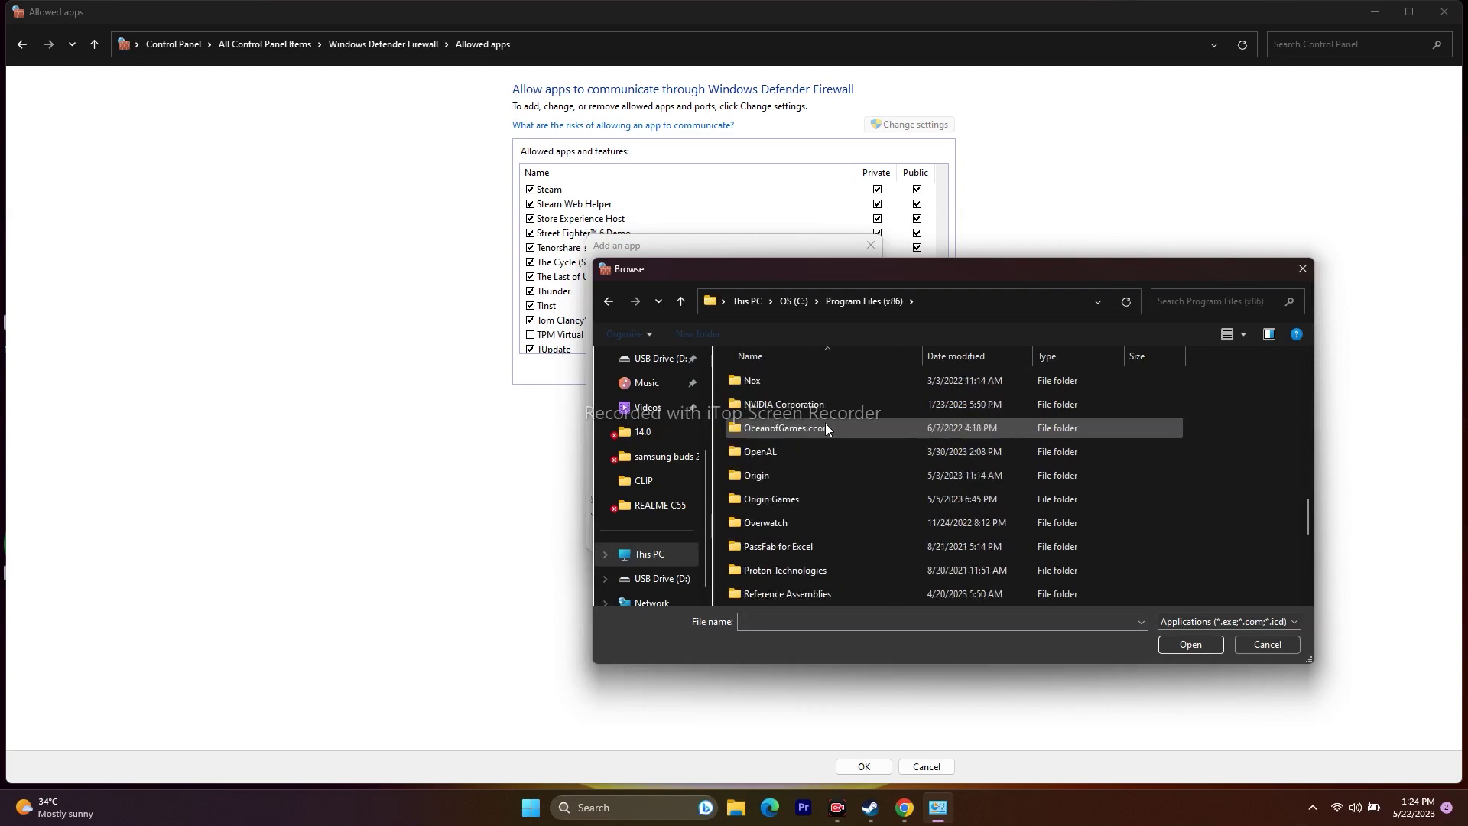
double_click(795, 592)
scroll(792, 443, down, 4)
scroll(792, 443, down, 1)
double_click(791, 443)
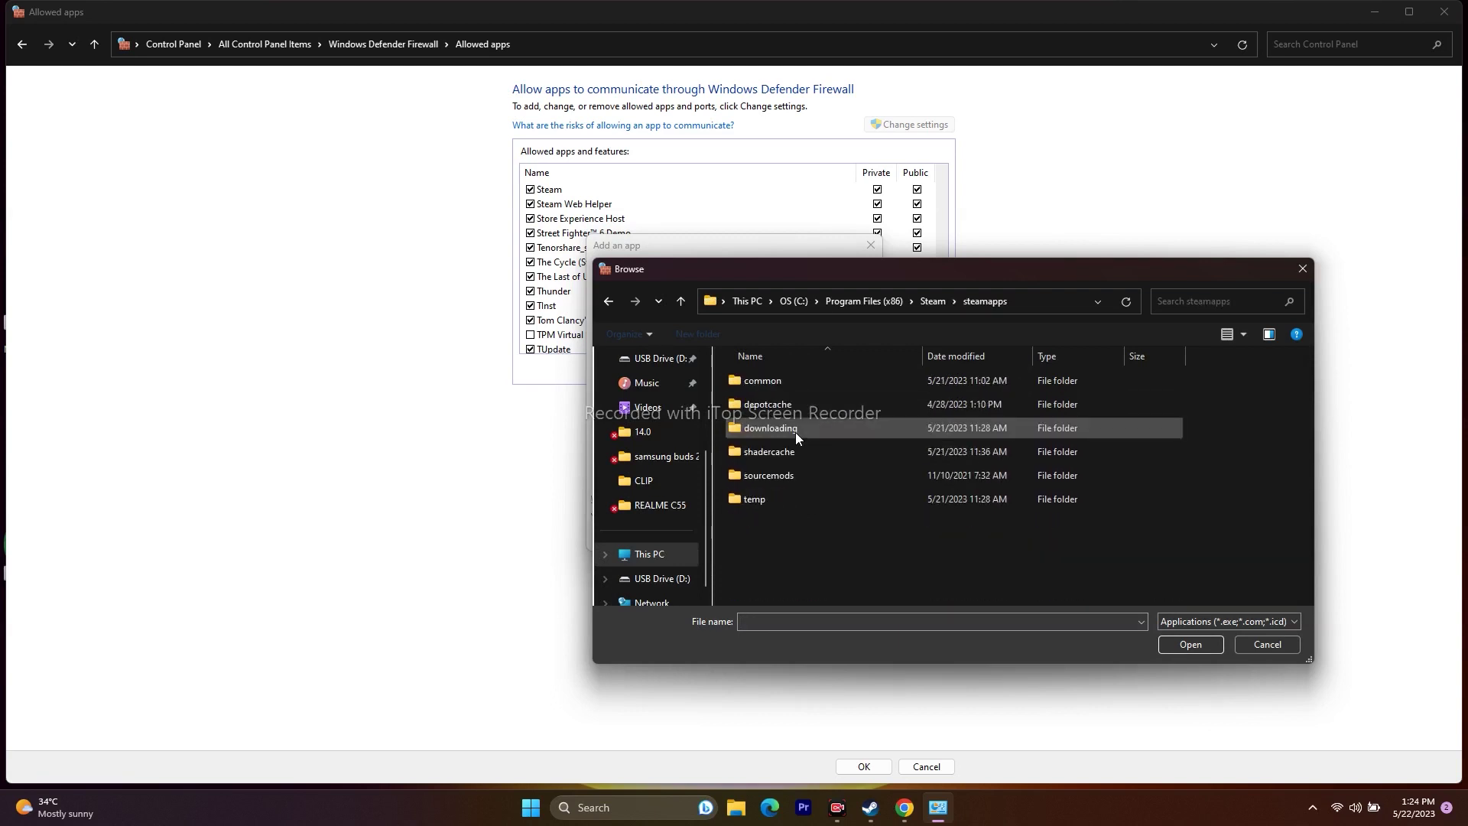
double_click(795, 382)
Step: Select the executable in the Tom Clancy's The Division 2 folder as the app to allow, and cancel out of the firewall settings
scroll(795, 384, down, 10)
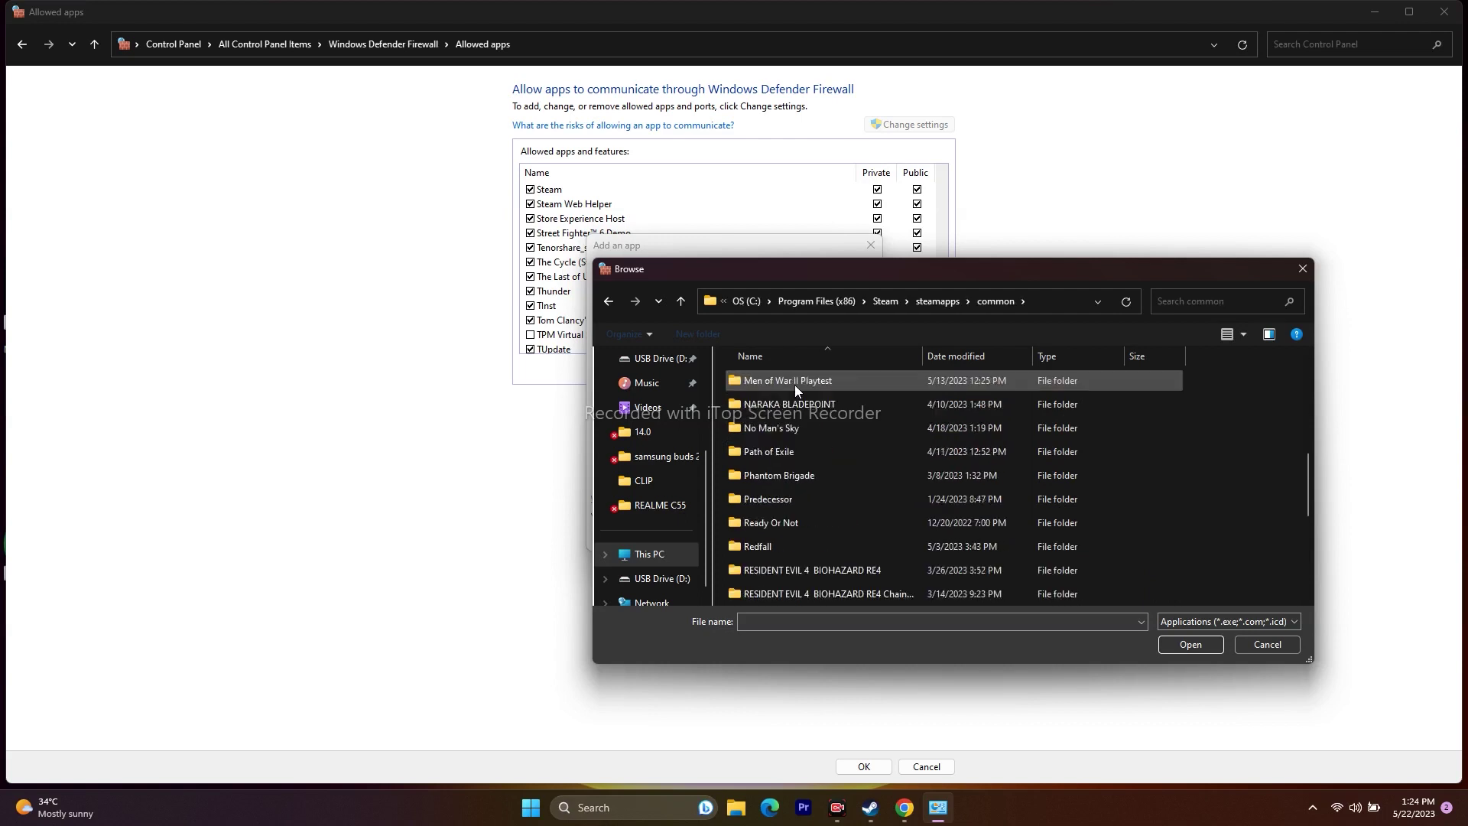
scroll(795, 384, down, 2)
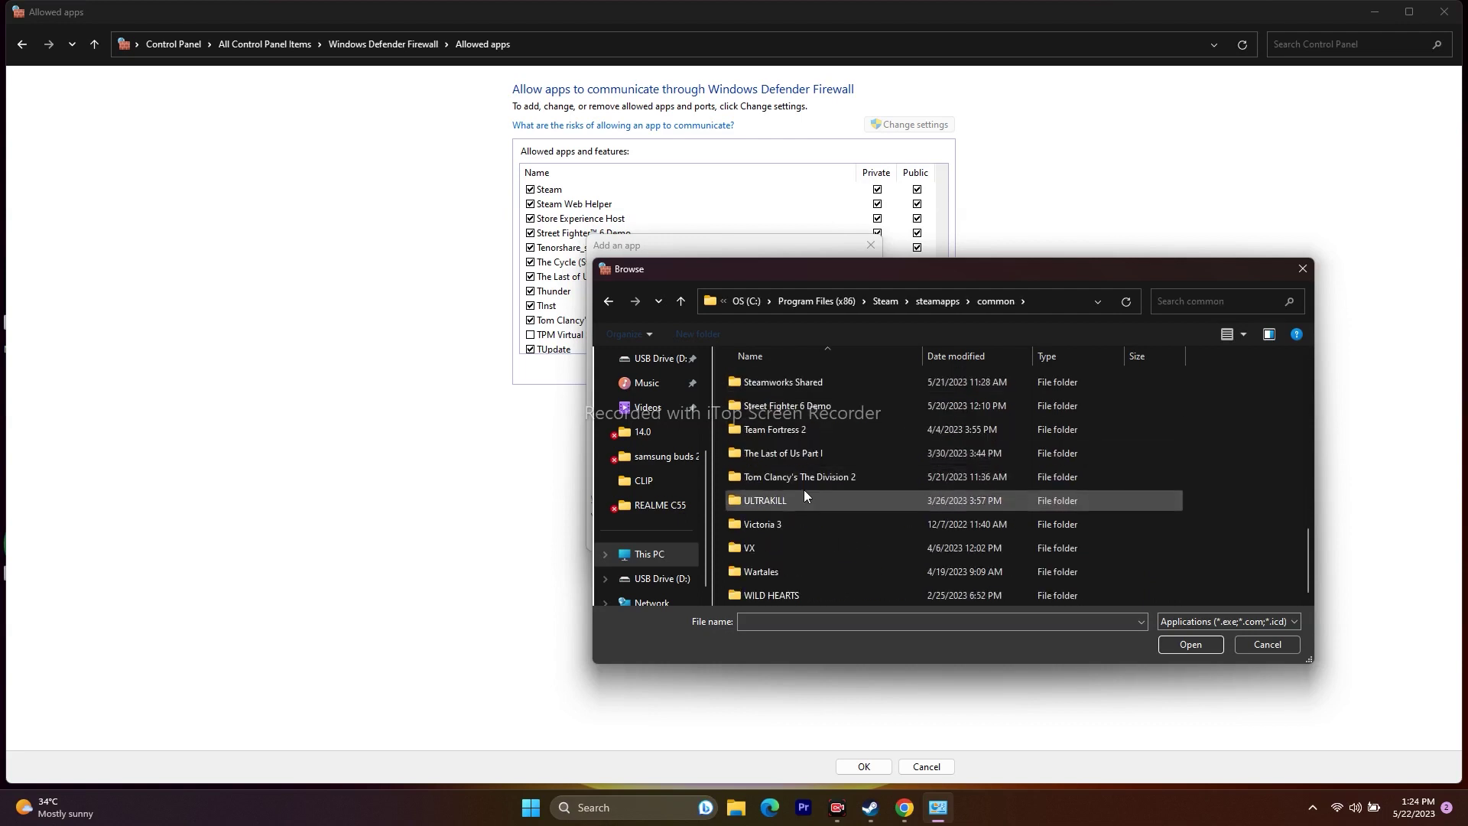
double_click(823, 479)
click(800, 498)
click(1177, 643)
click(787, 536)
click(837, 455)
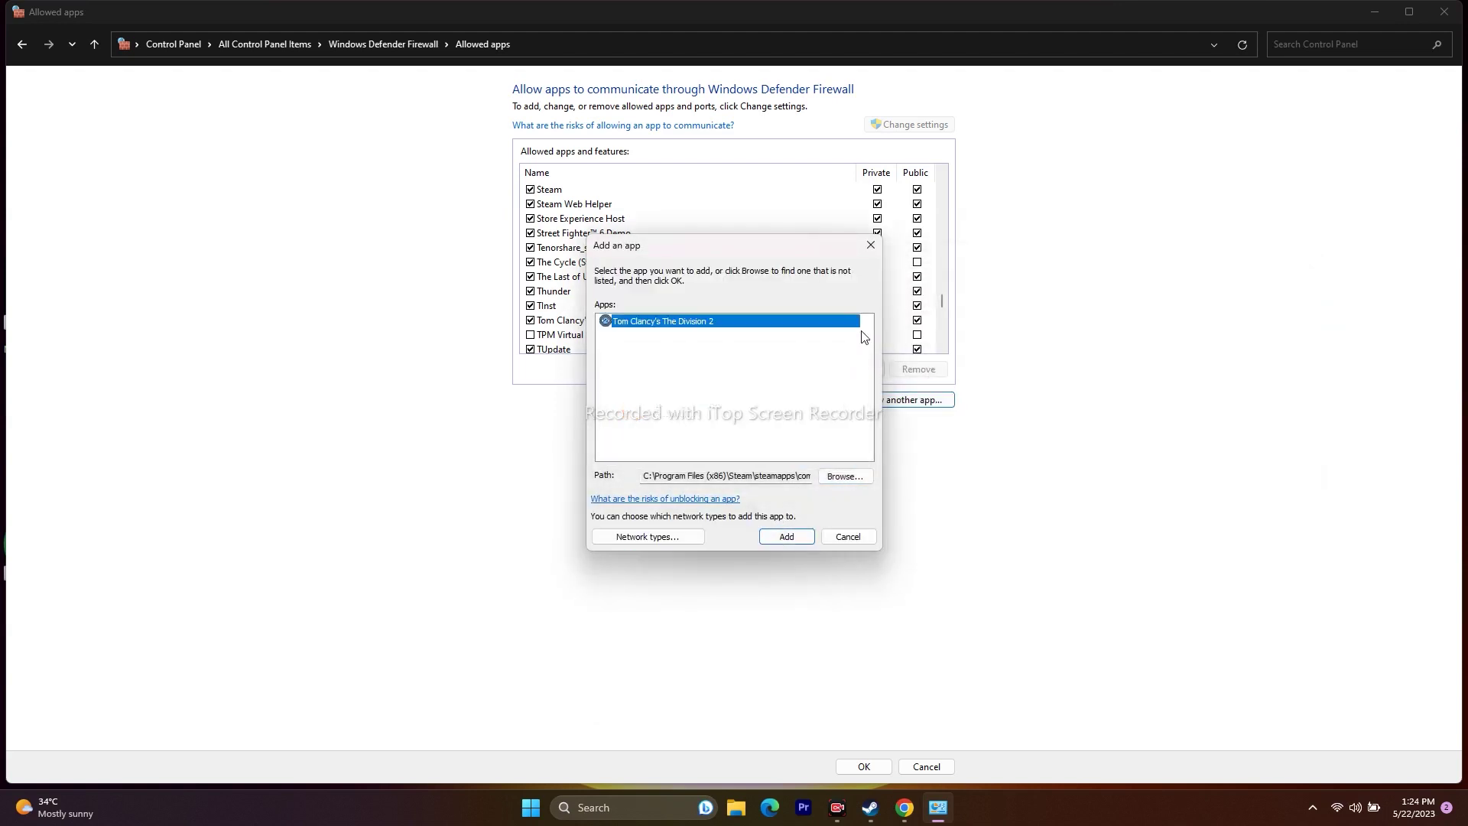
click(870, 245)
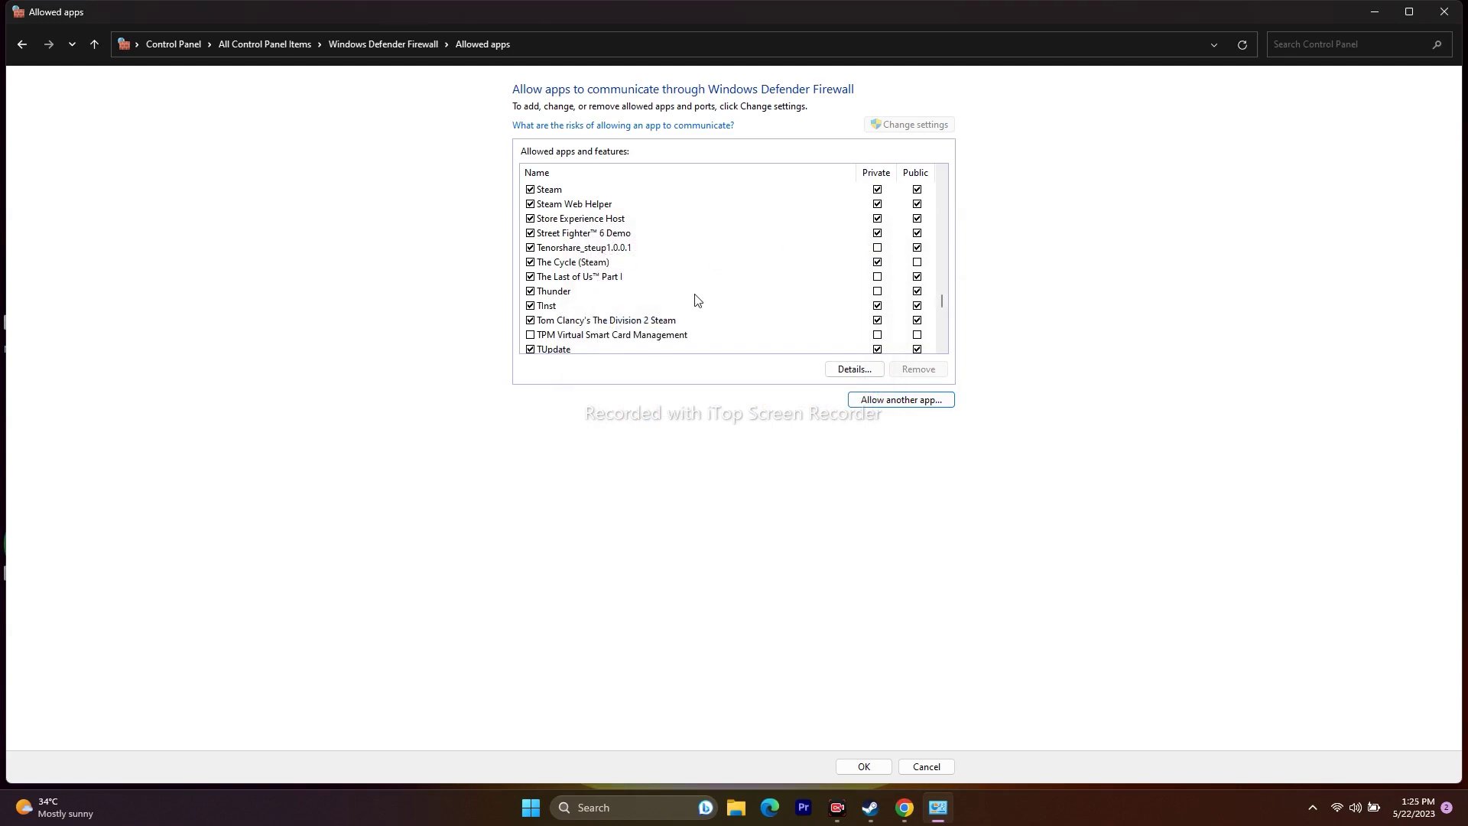
click(925, 766)
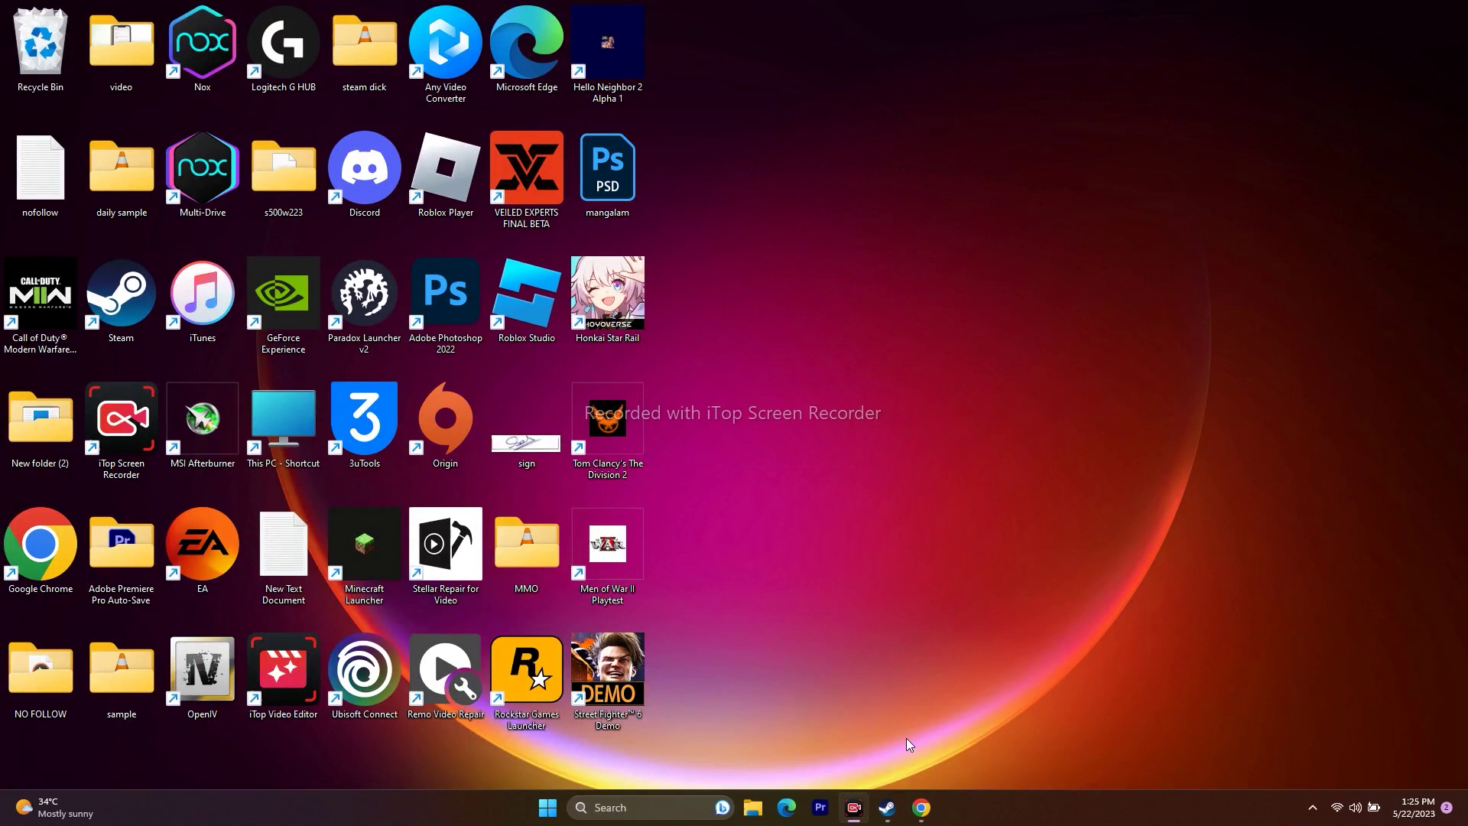
Step: Bring up Steam and minimize it, open System Configuration, view its list of services, and close it without changes
click(887, 807)
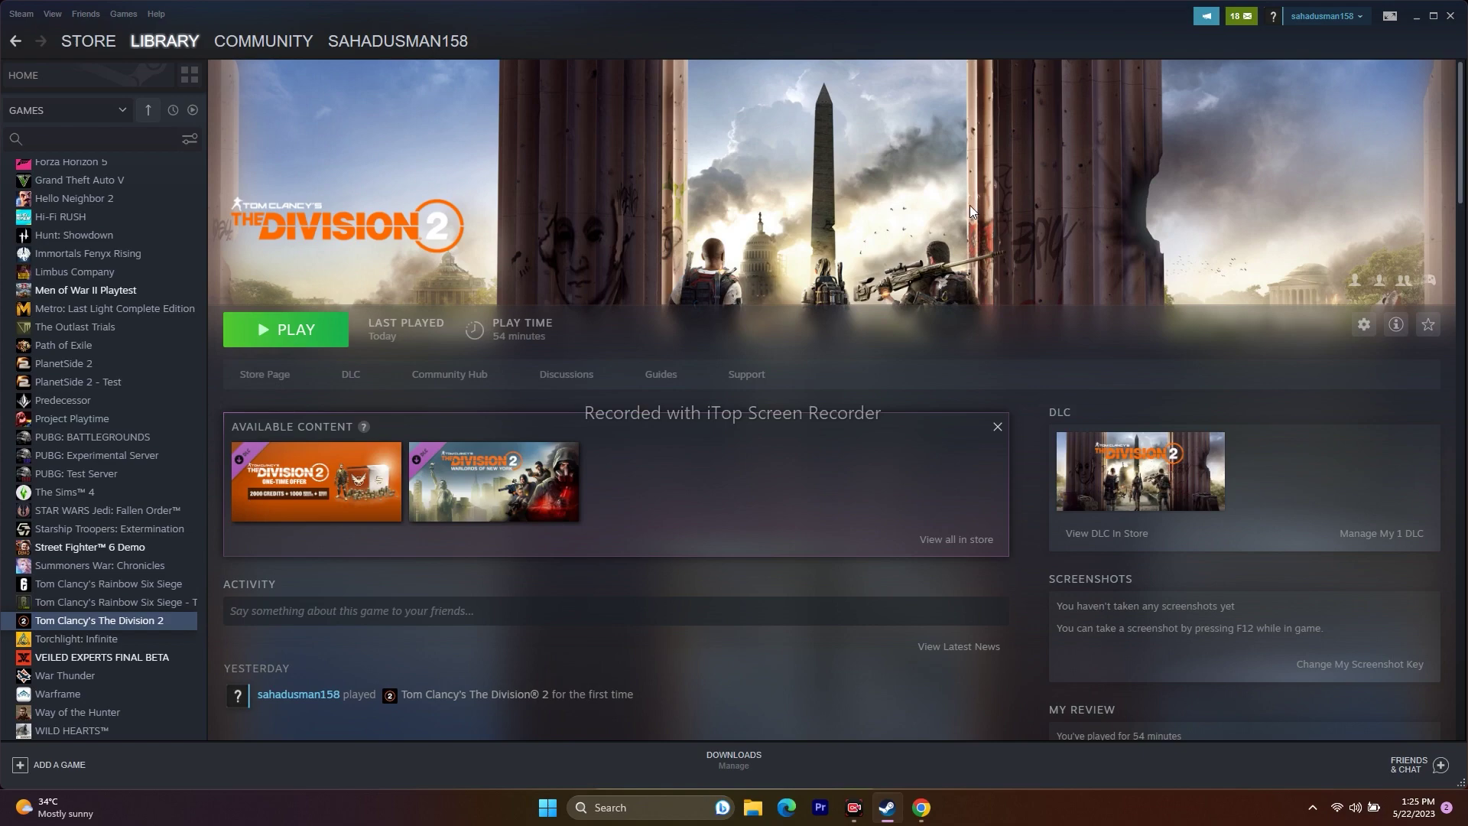
click(1418, 18)
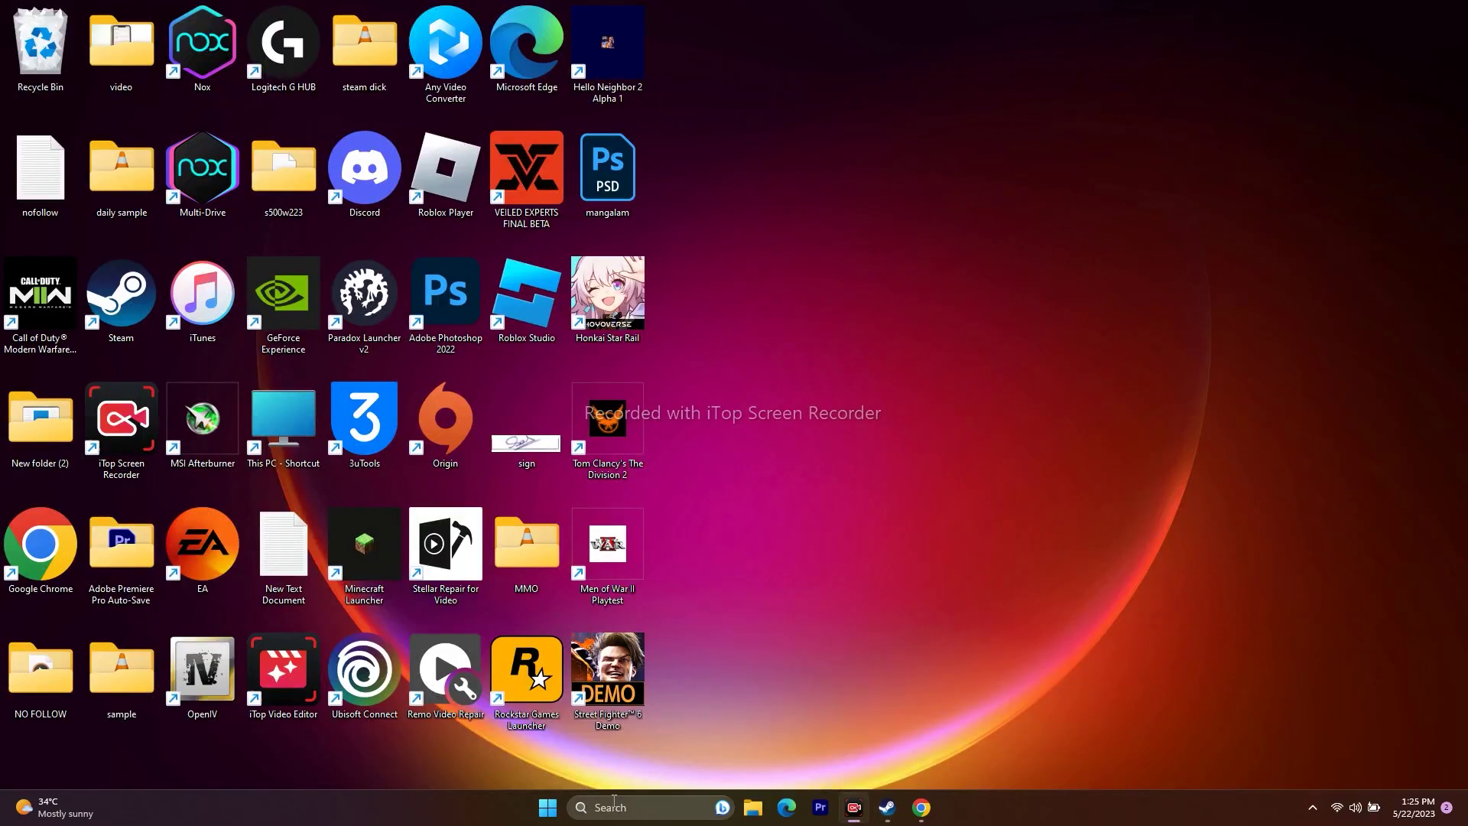
click(644, 810)
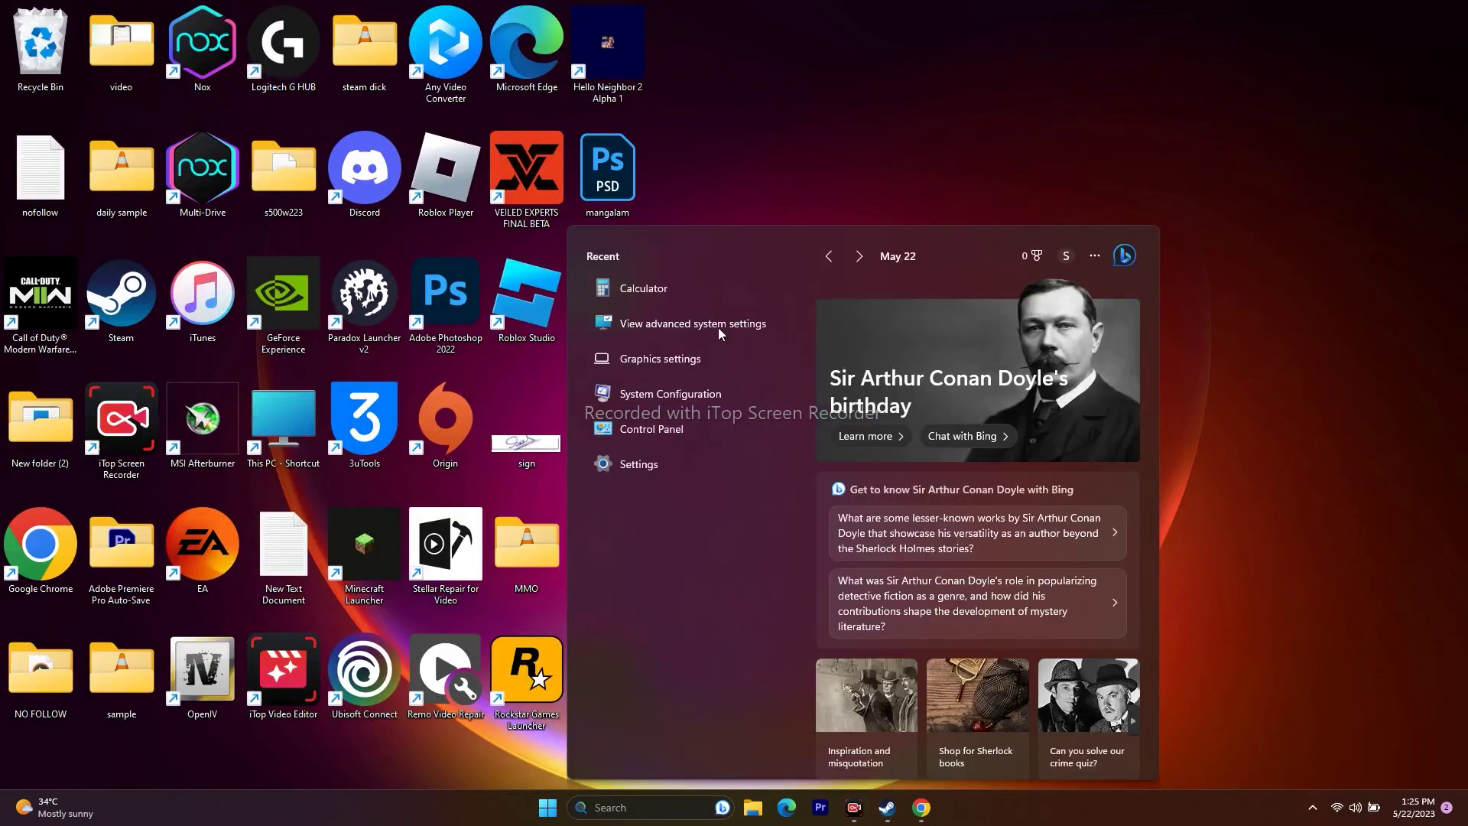
click(676, 393)
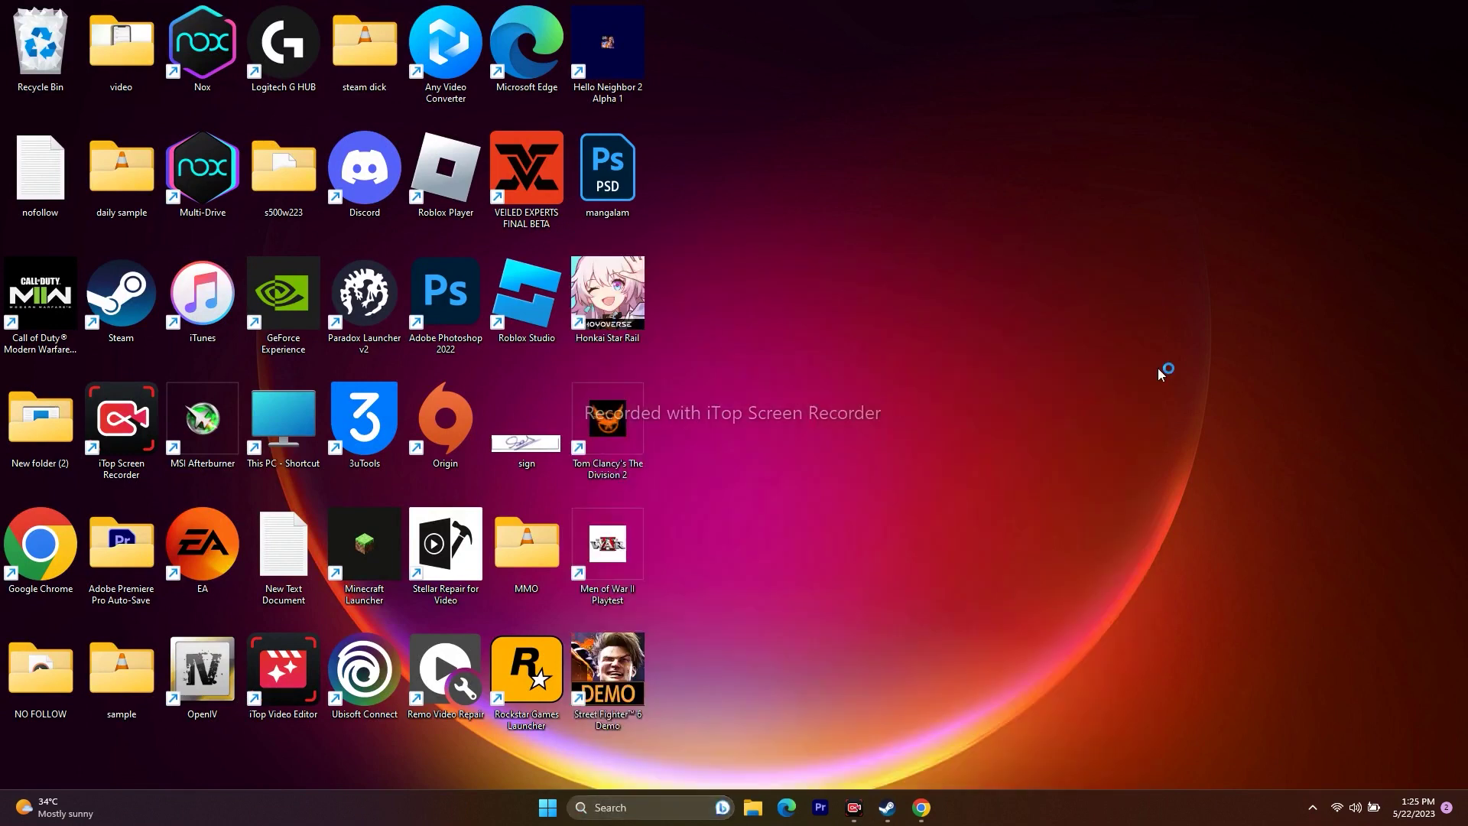
click(613, 283)
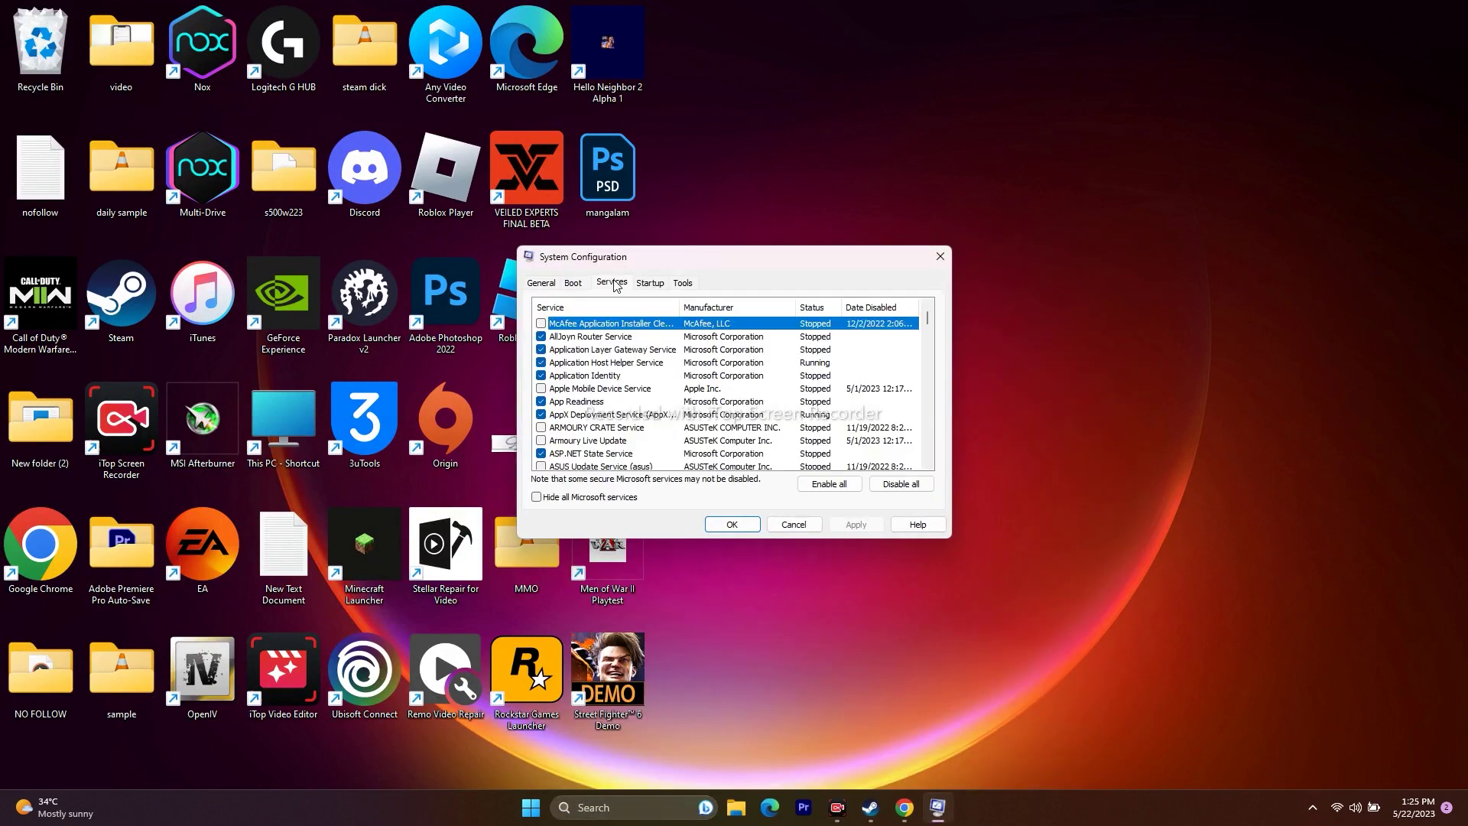
scroll(730, 424, down, 1)
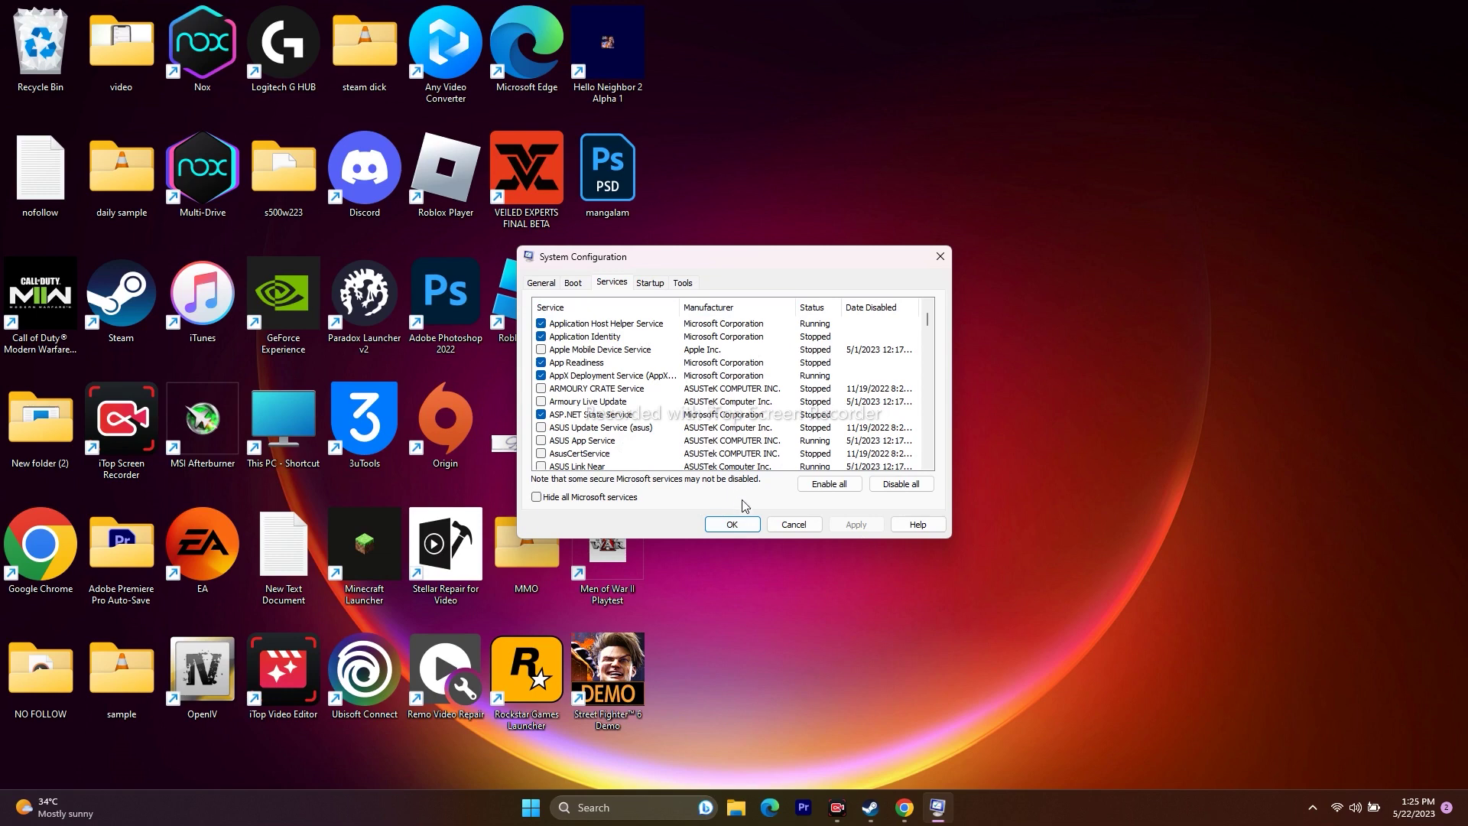
click(731, 524)
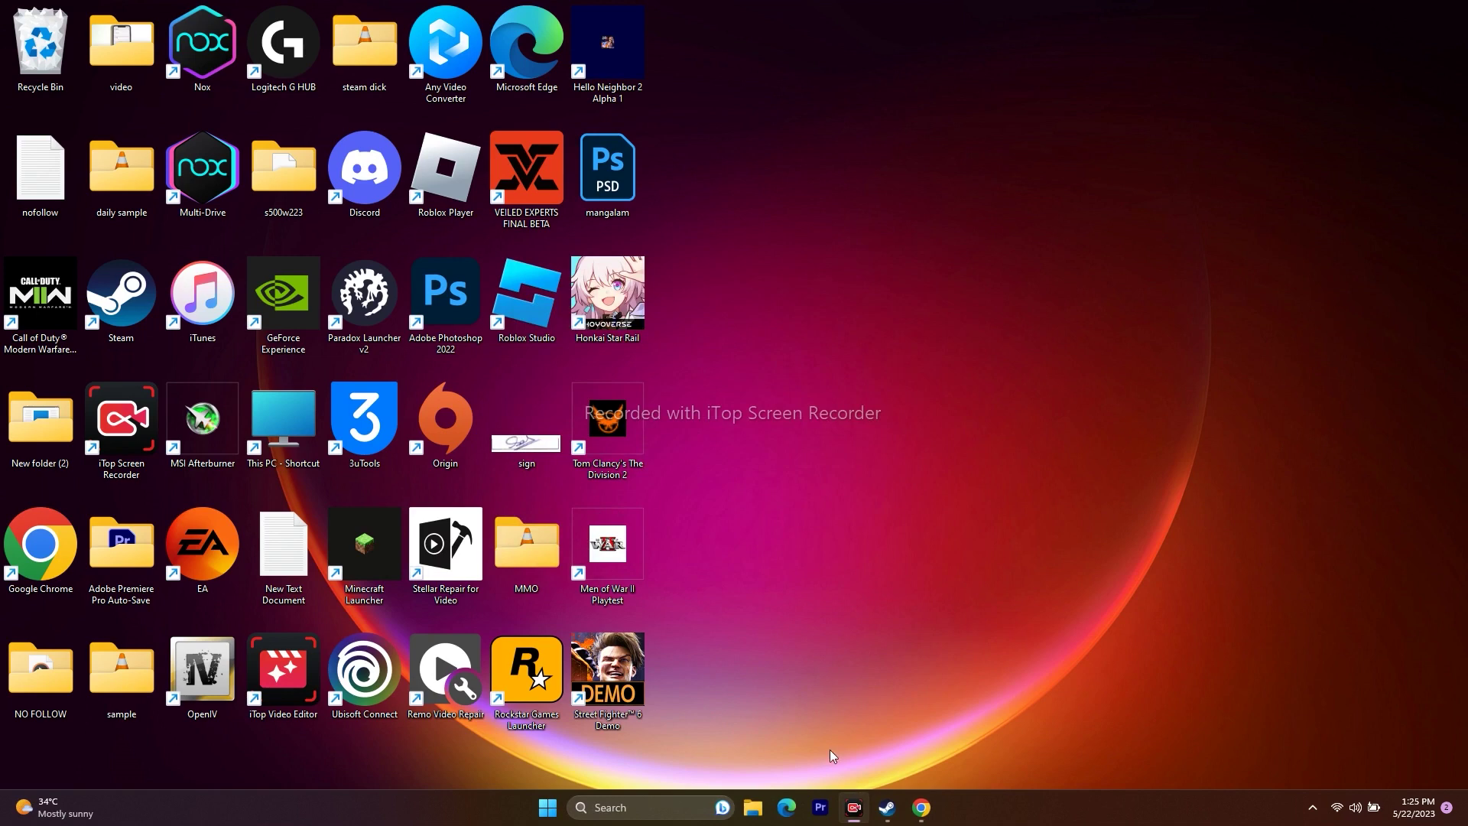
Step: In Steam, set the launch options of Tom Clancy's The Division 2 to -dx12, close its properties and minimize Steam
click(886, 807)
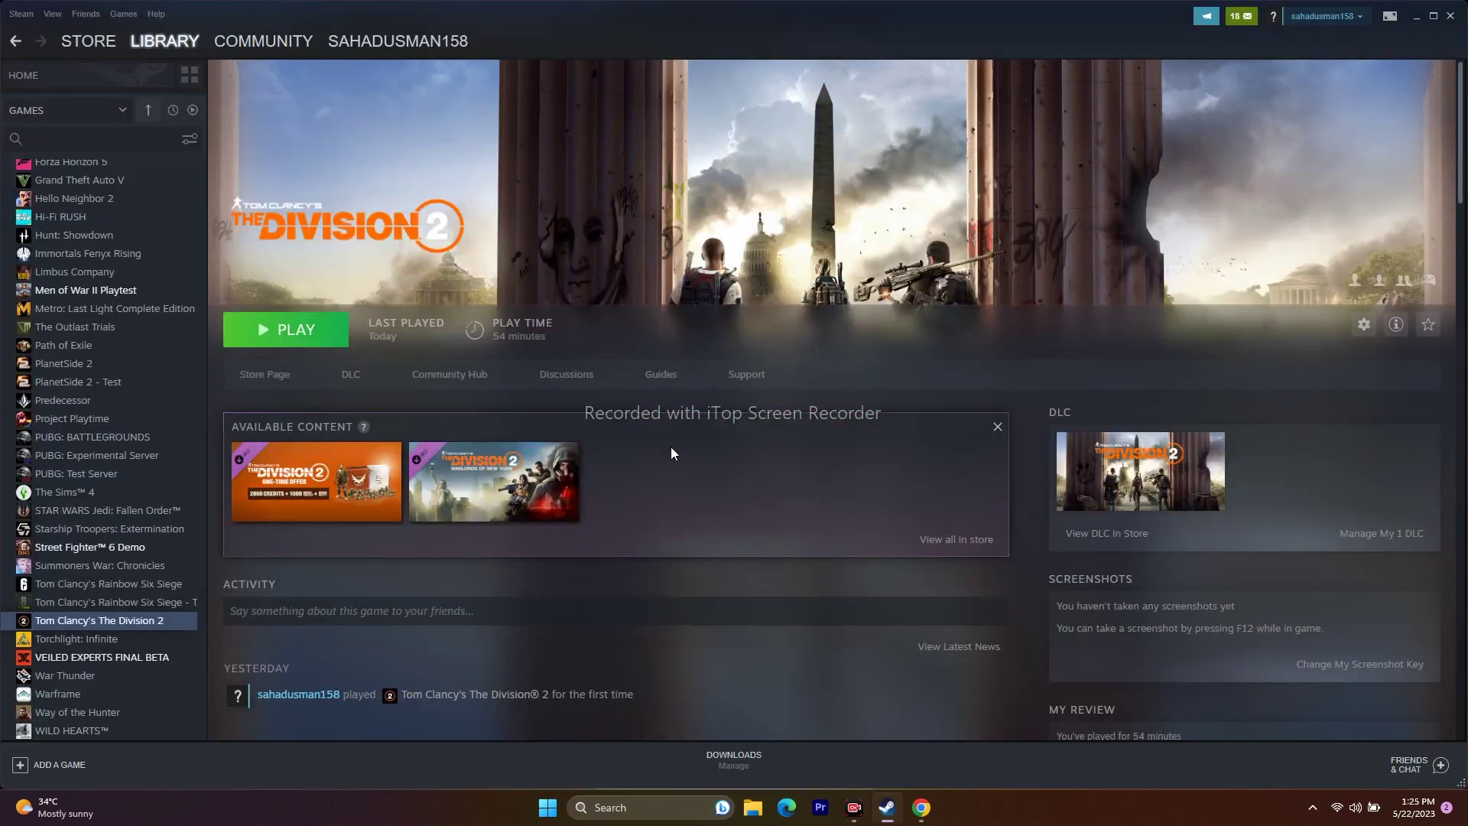
right_click(157, 622)
click(178, 720)
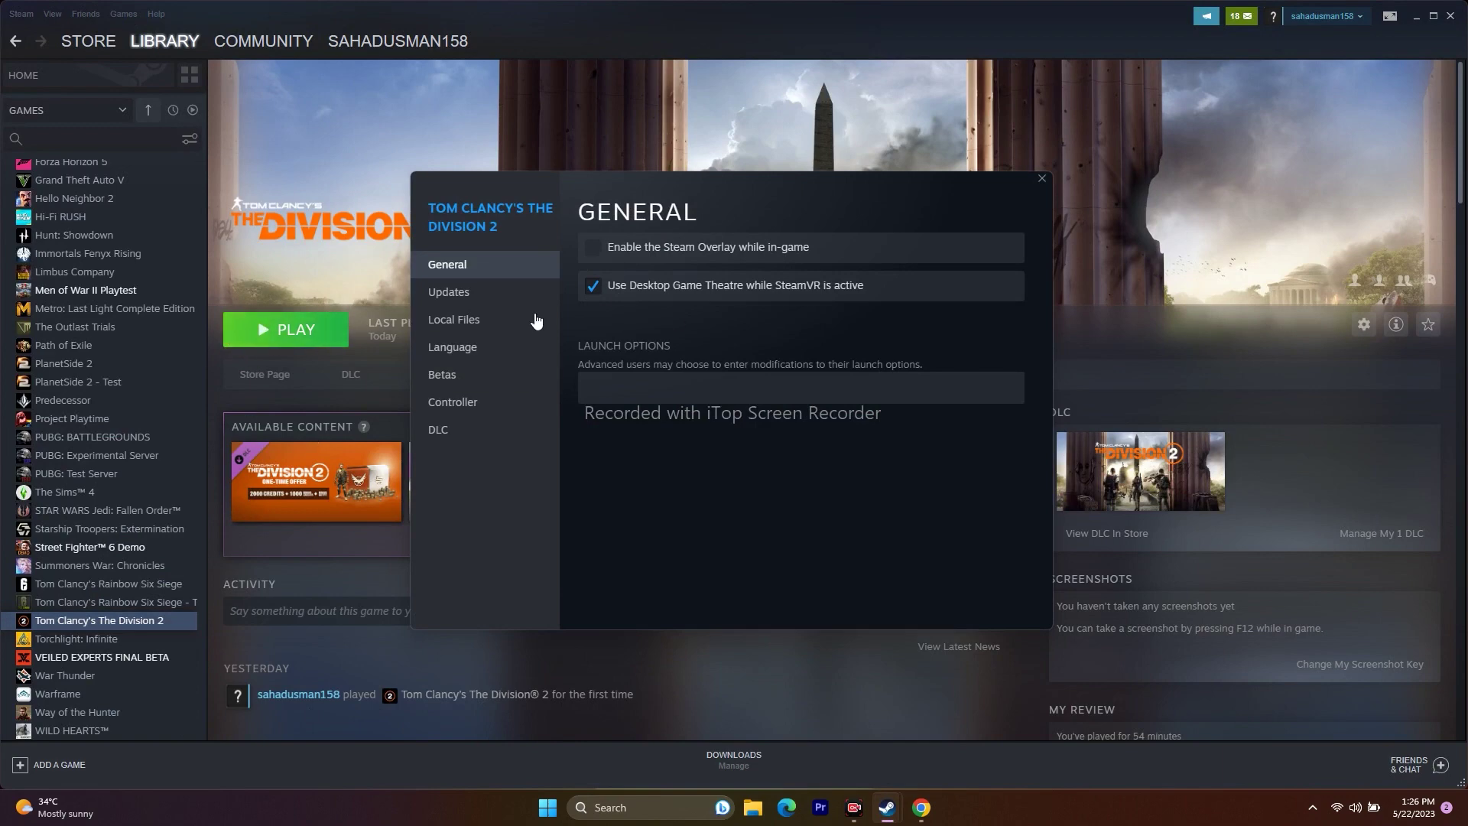
click(613, 378)
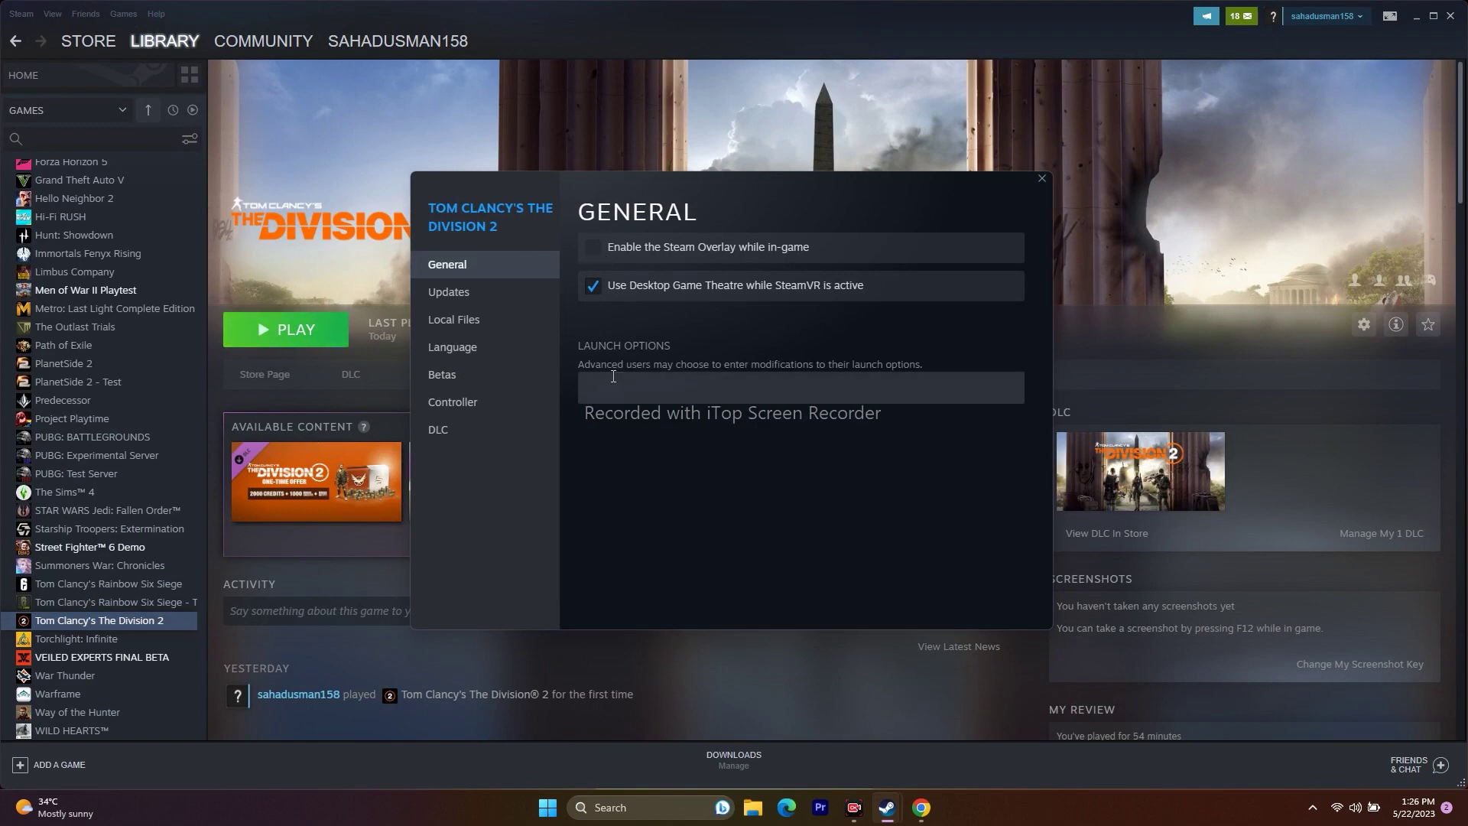
text(-dx112)
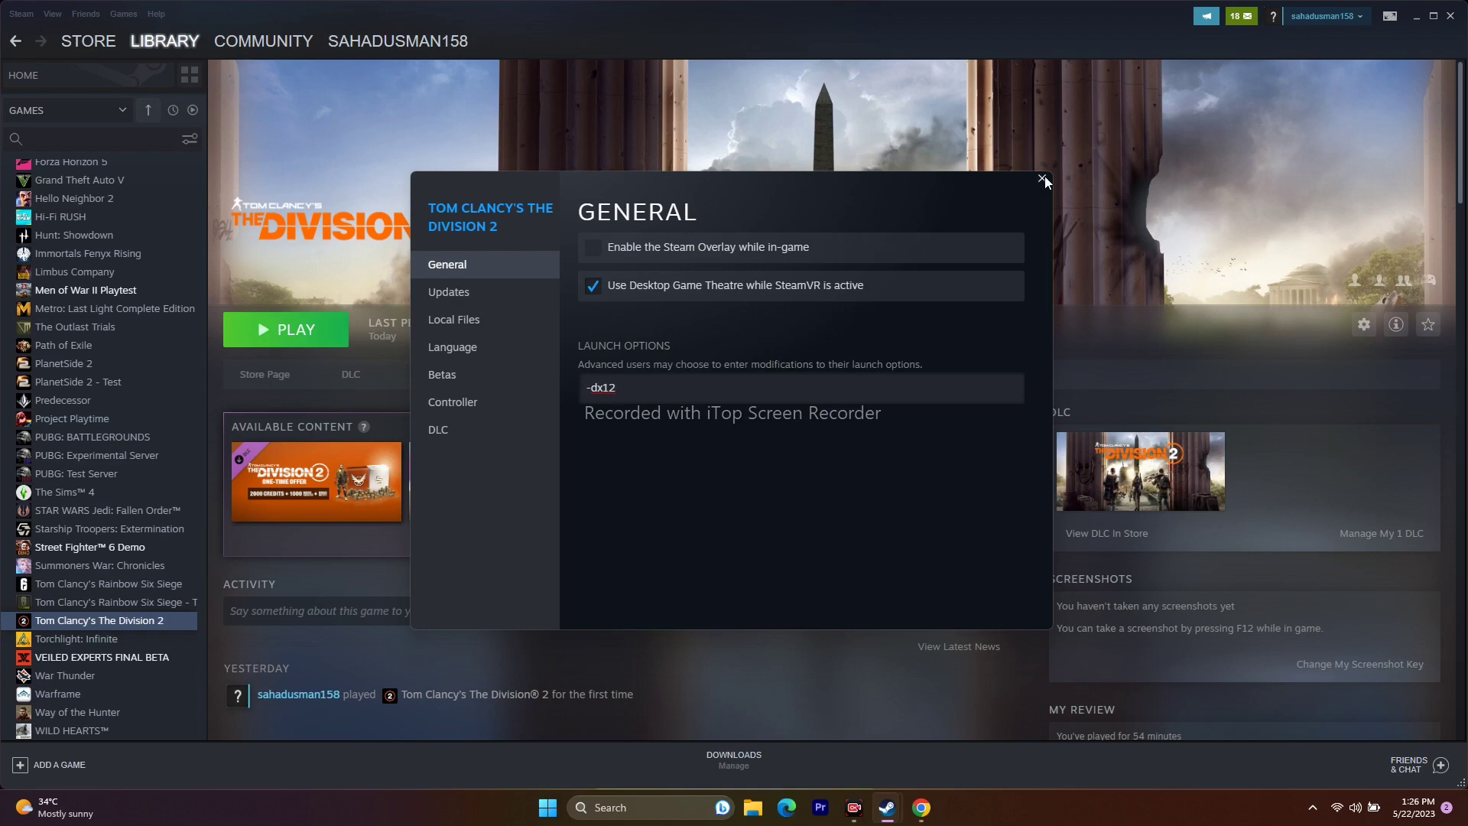
click(1043, 177)
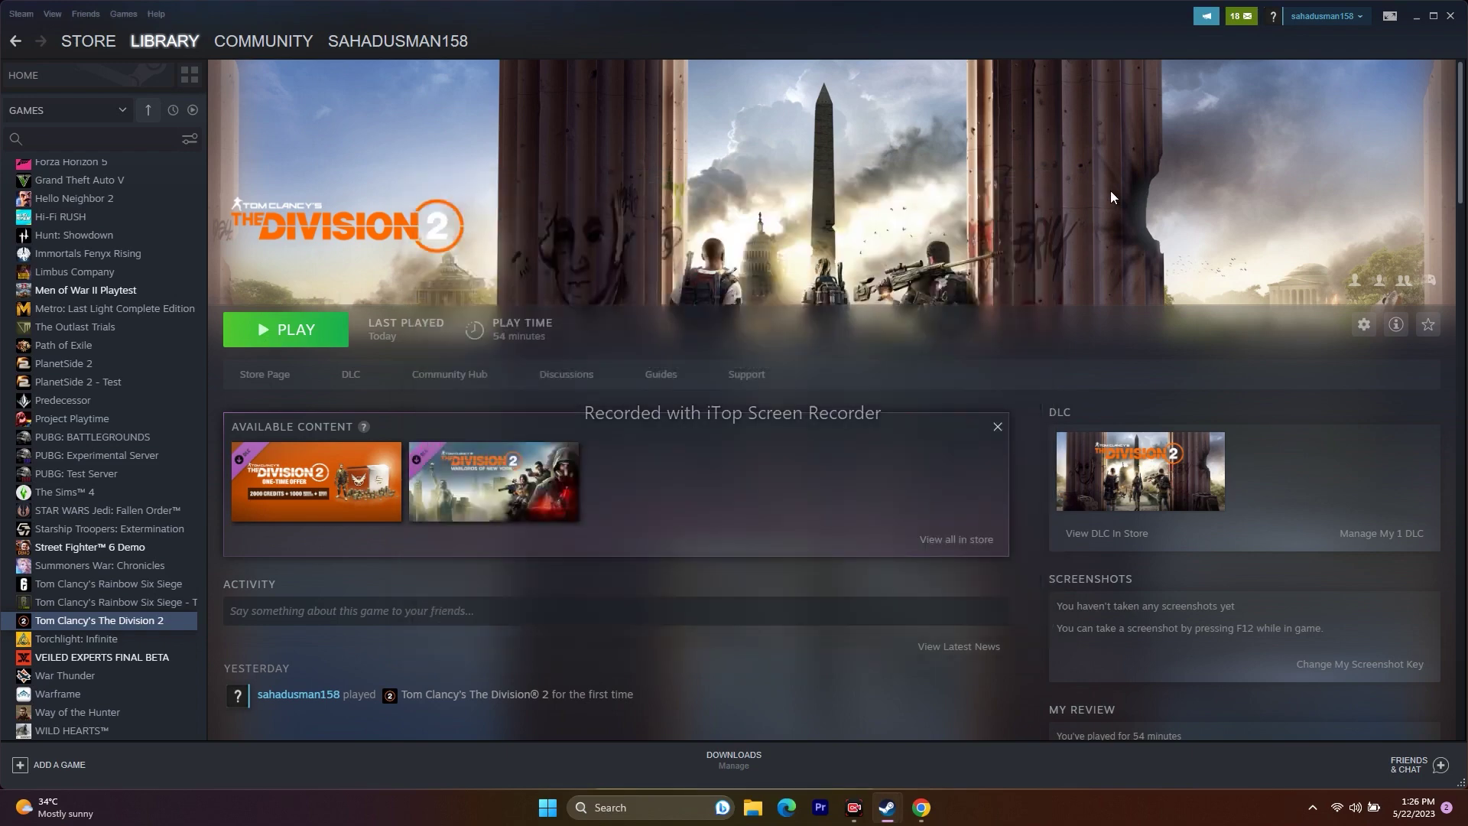
click(1418, 20)
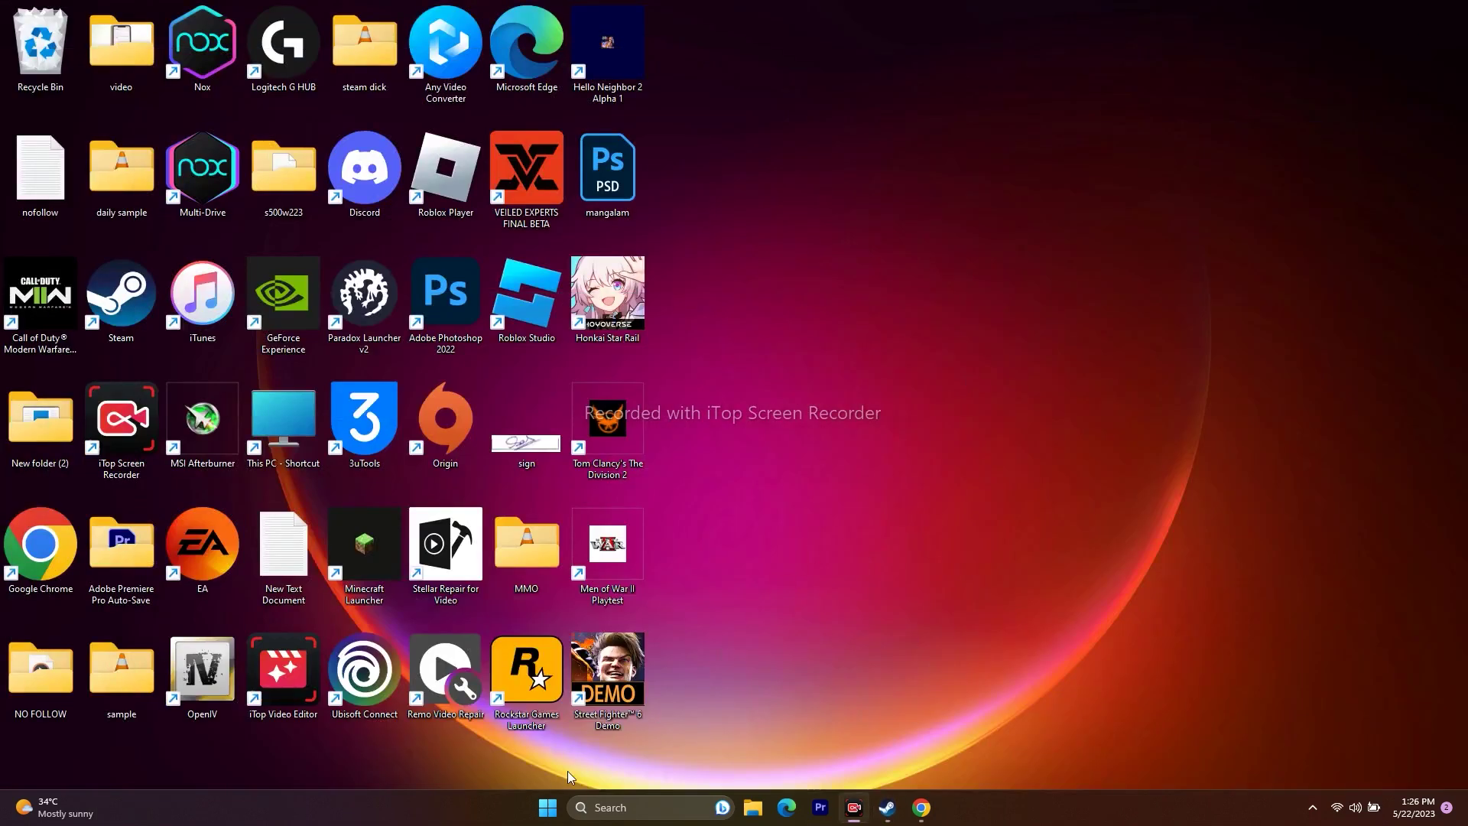
Step: Open Task Manager full screen, end the first Discord (32 bit) background process, and close Task Manager
right_click(548, 806)
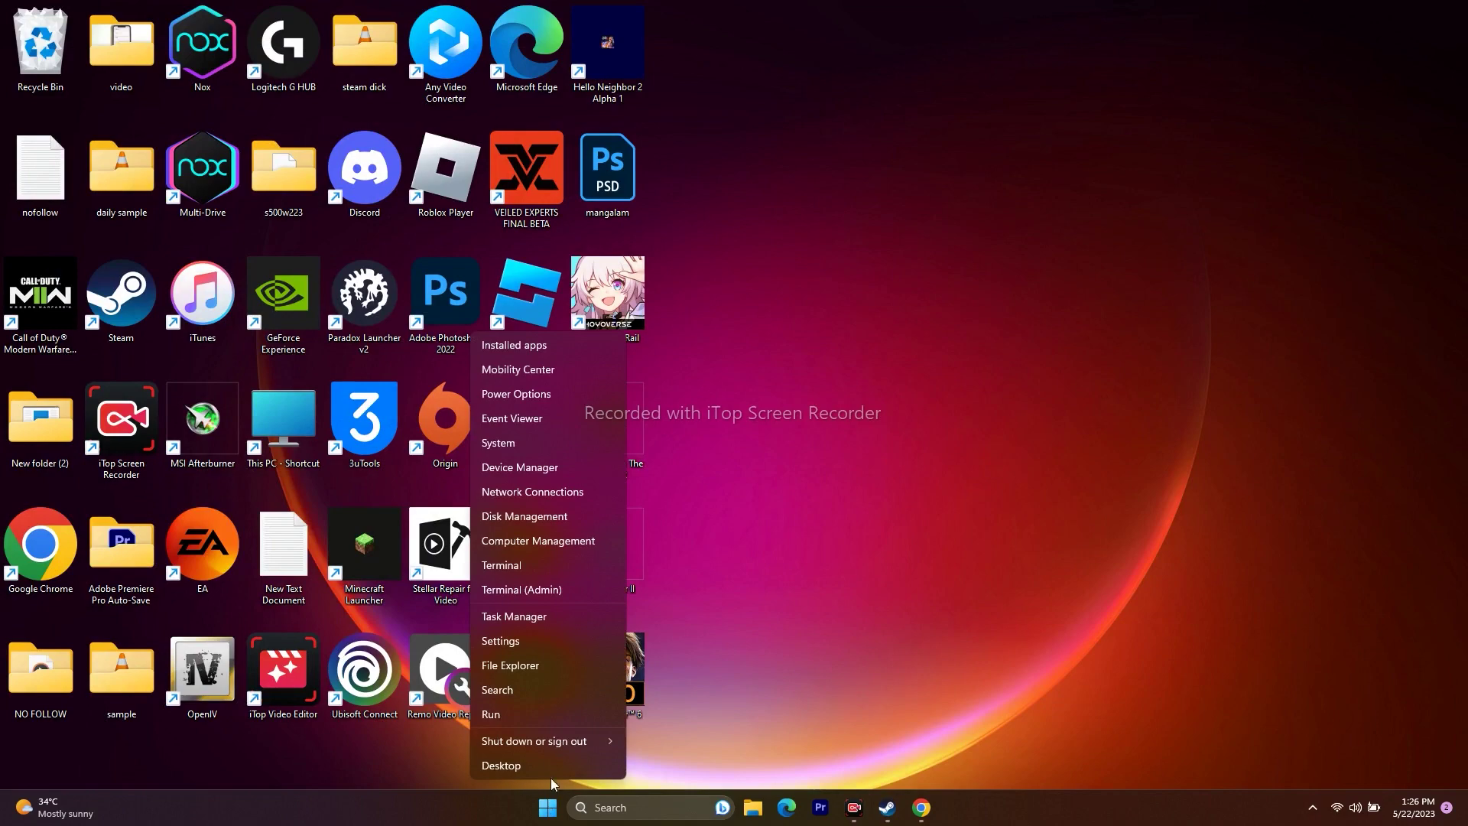
click(558, 611)
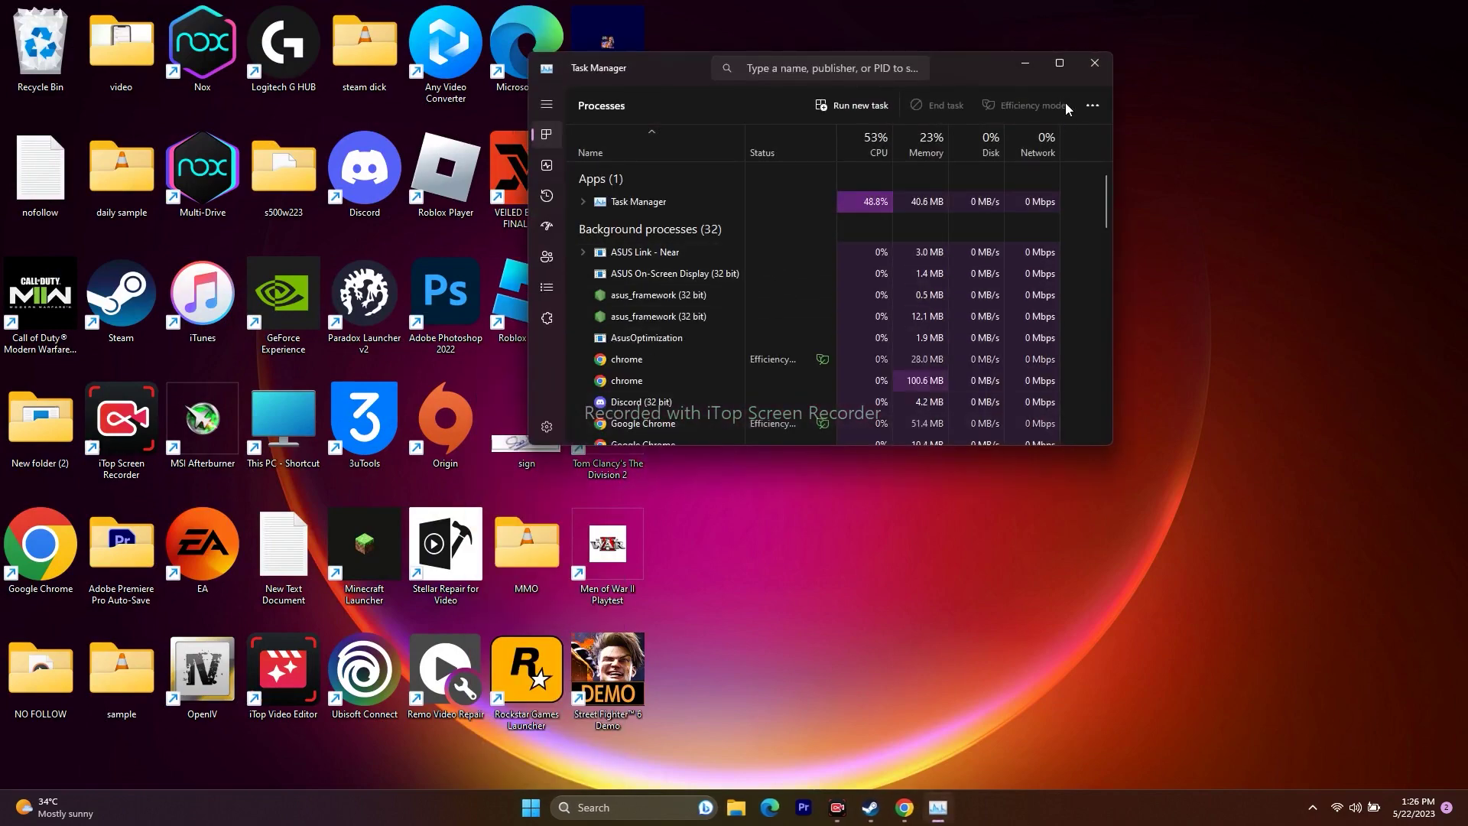
click(1061, 63)
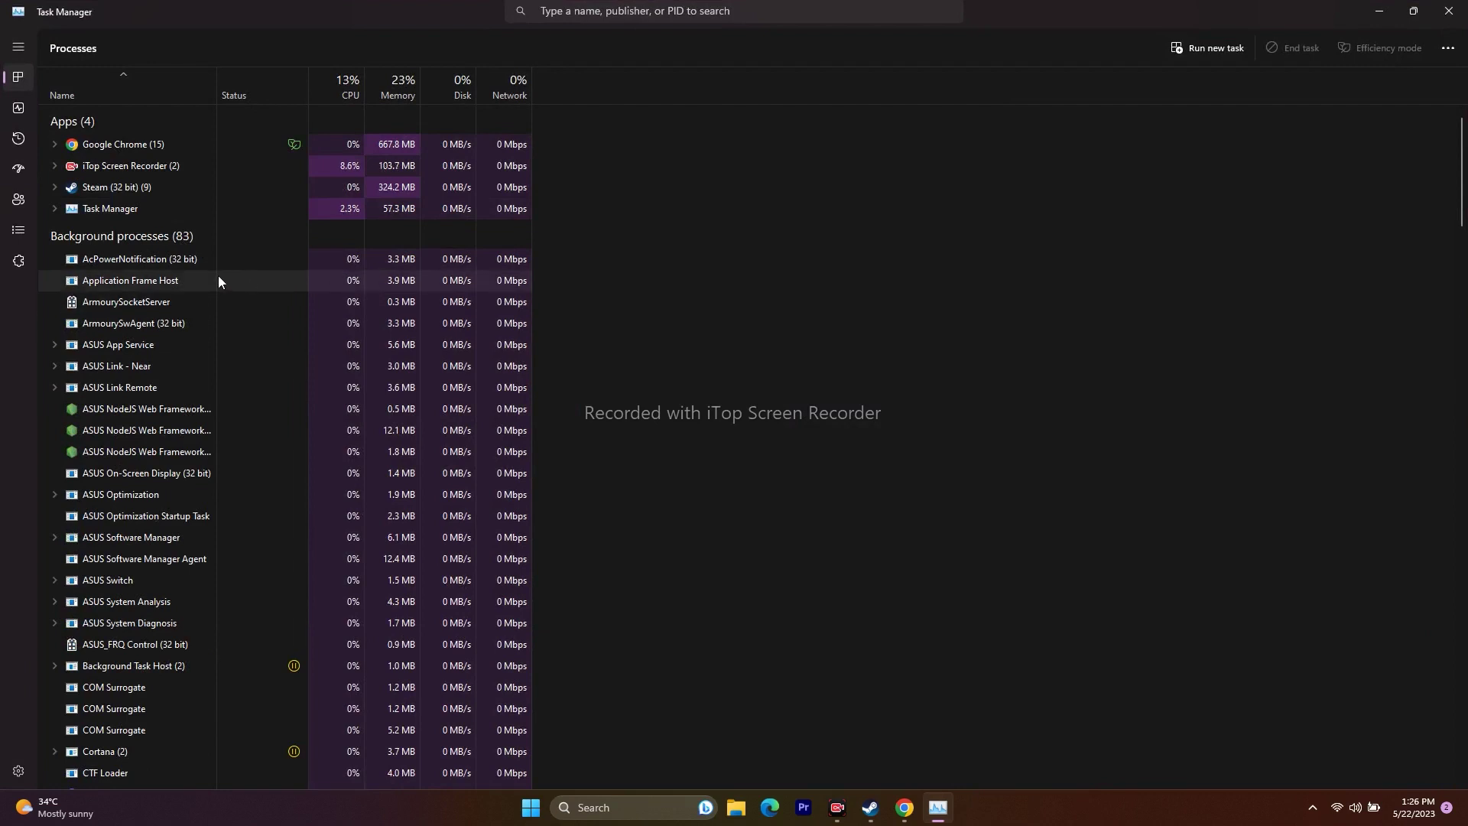
scroll(200, 286, down, 5)
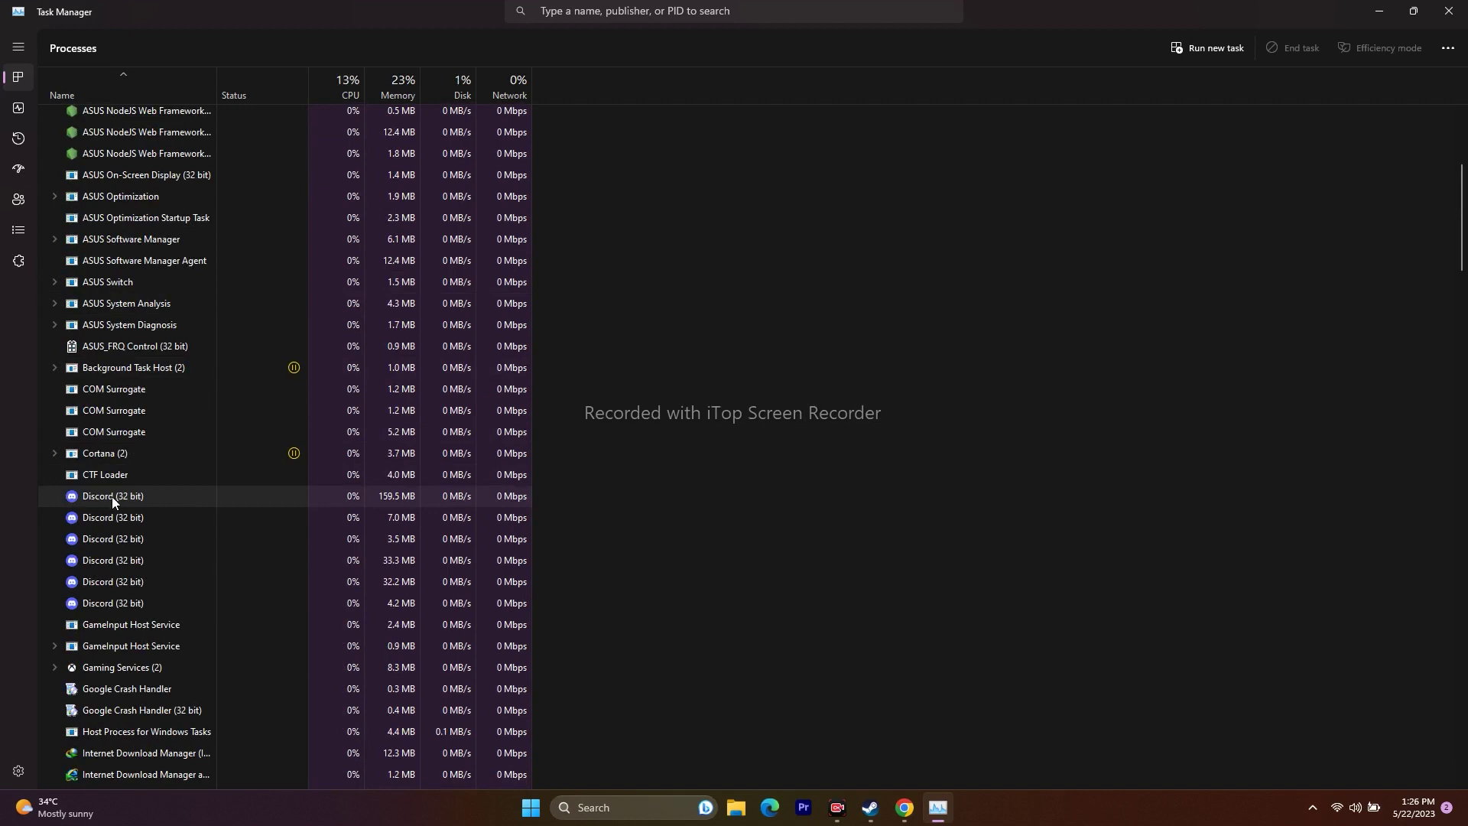
right_click(112, 497)
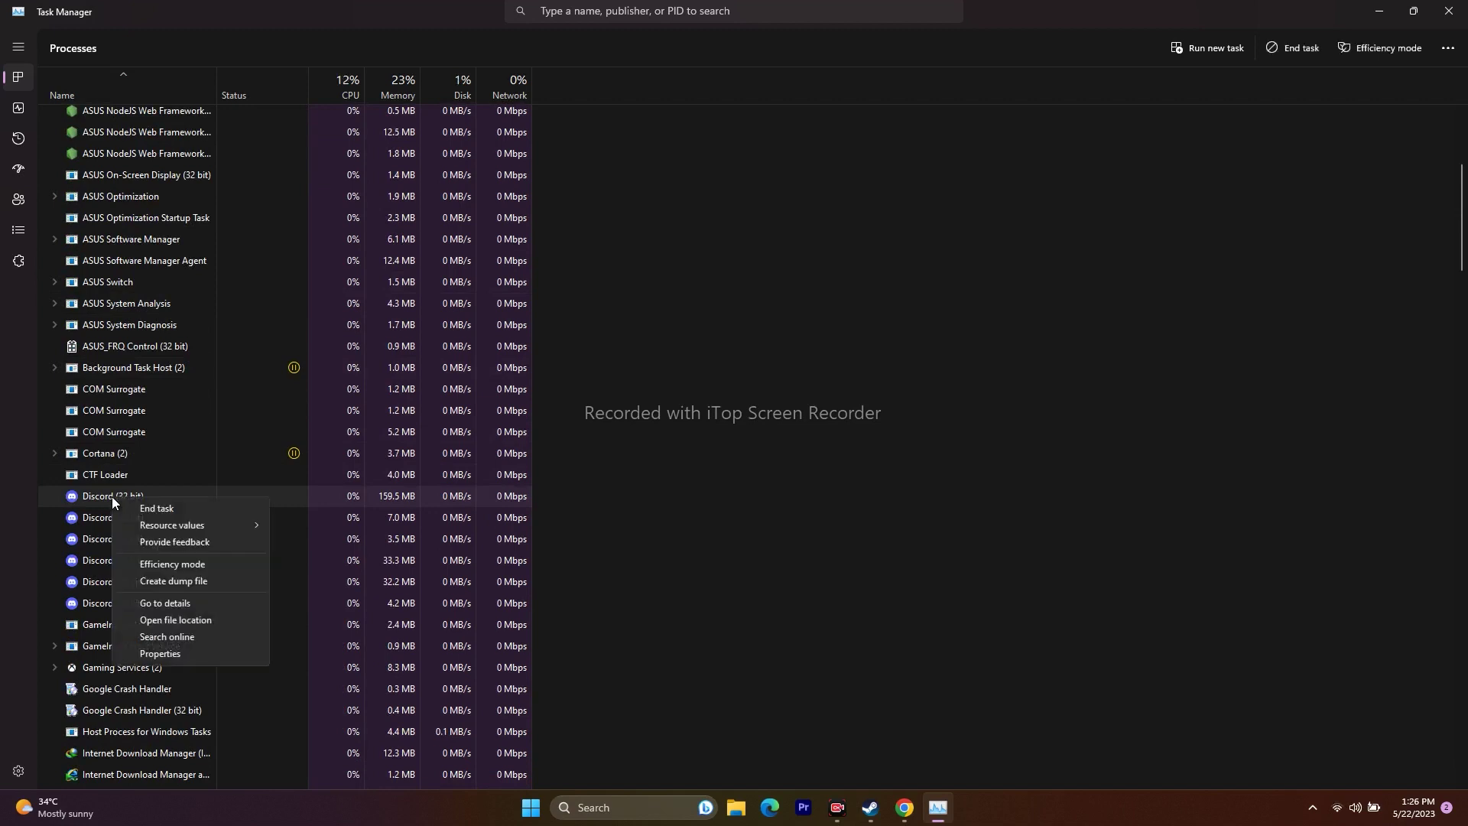
click(150, 507)
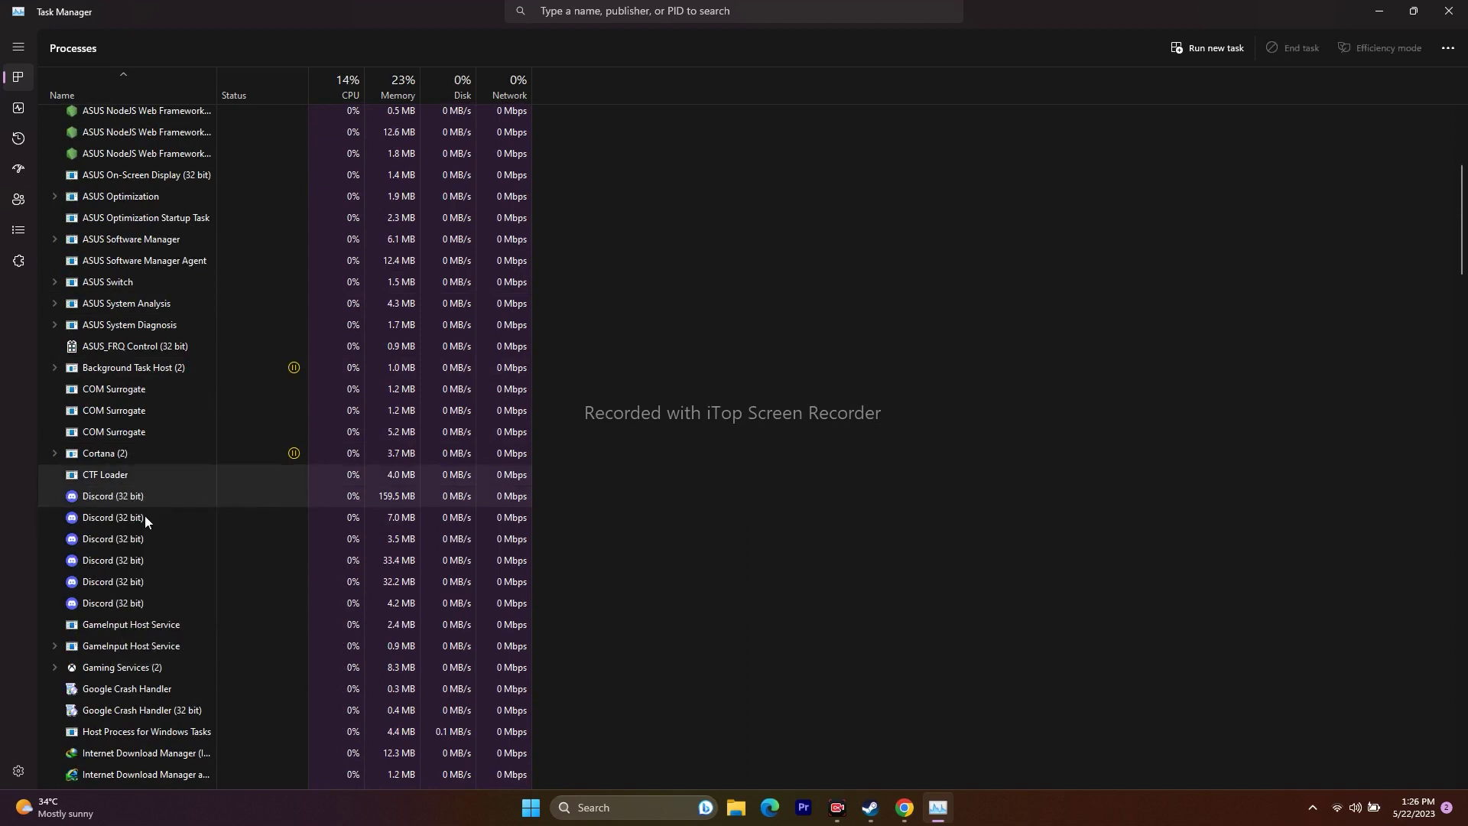
scroll(159, 497, up, 5)
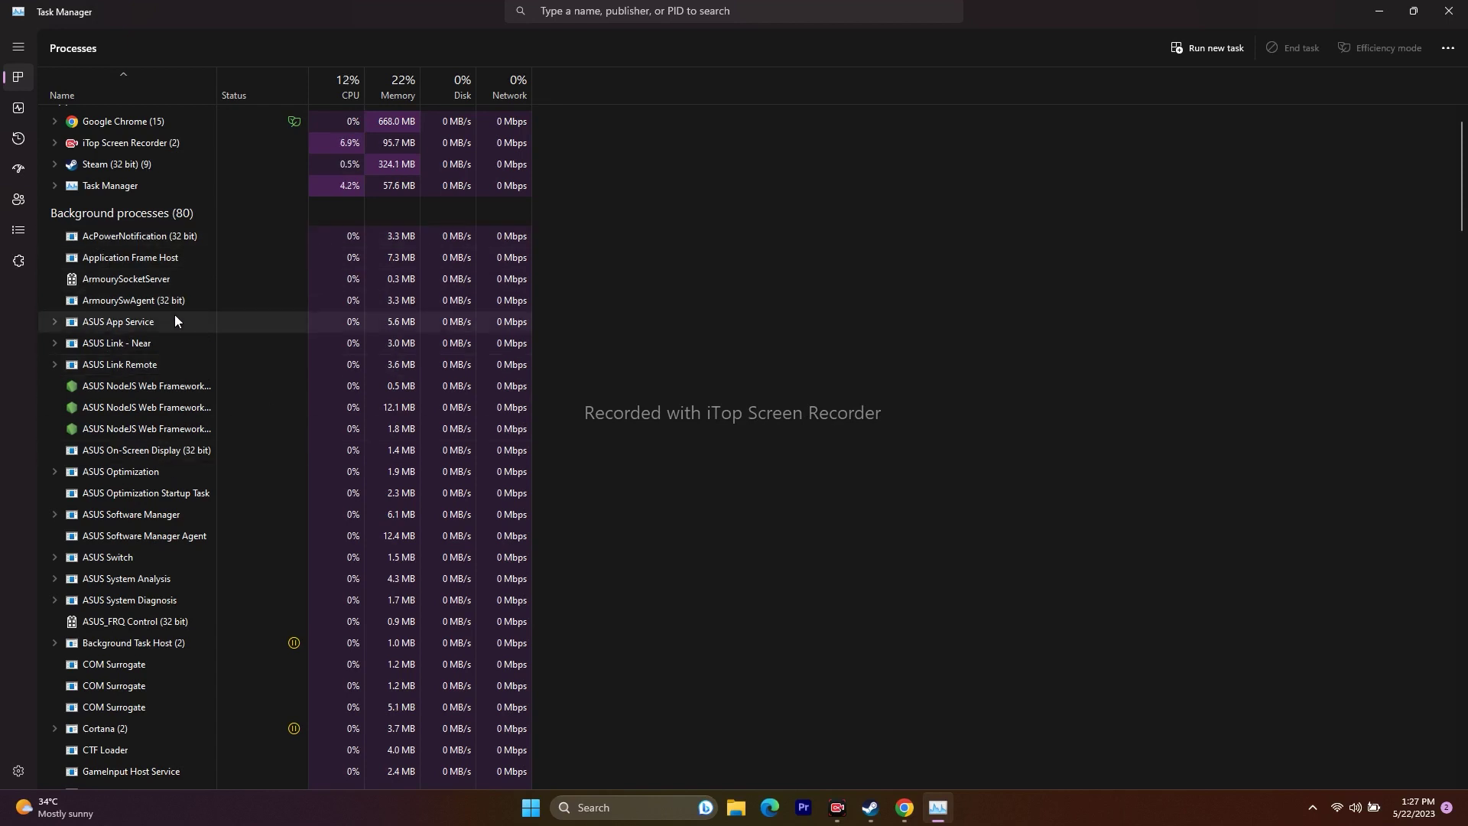
click(1448, 10)
click(886, 807)
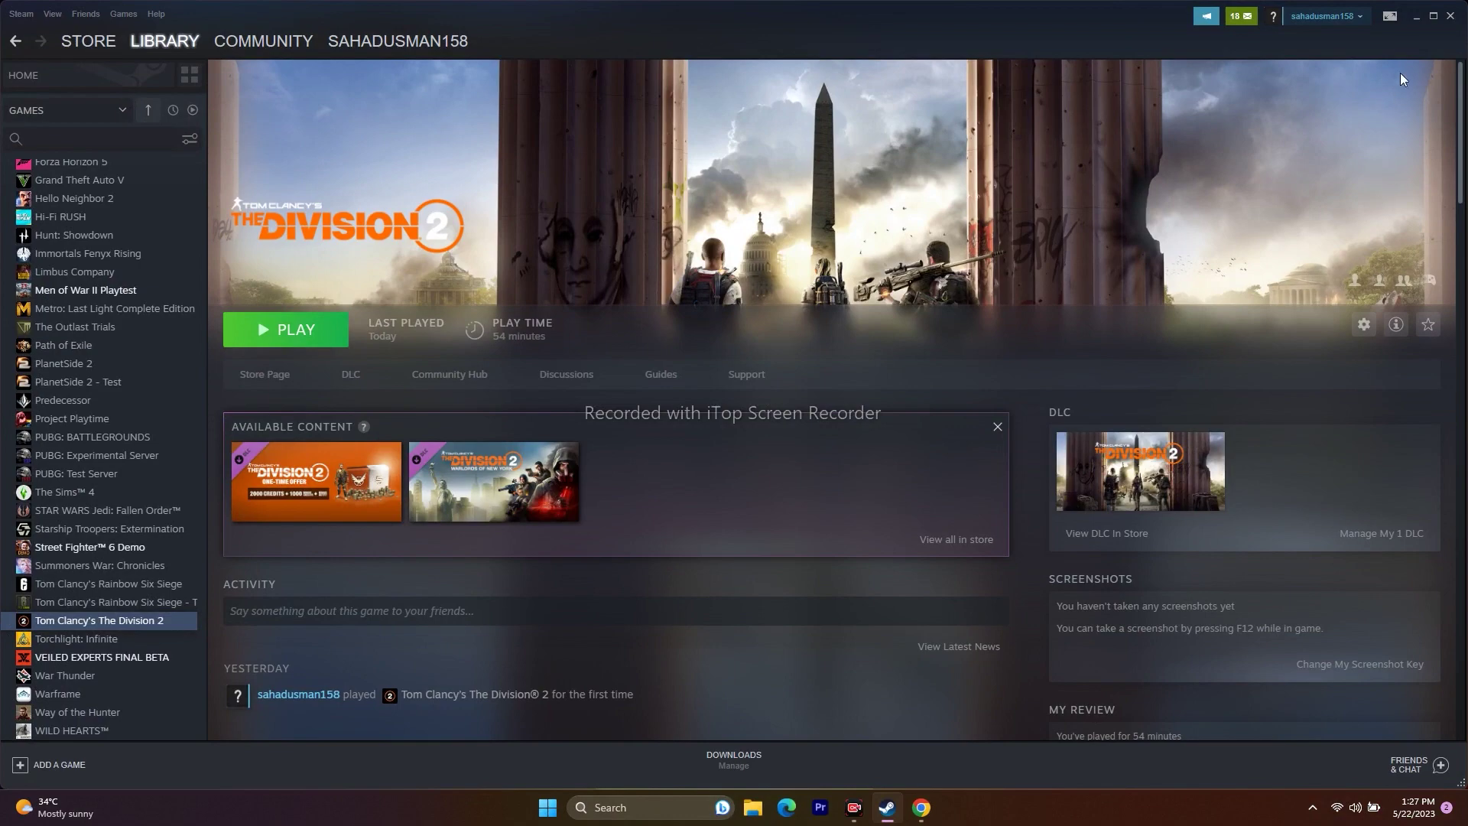
click(1416, 15)
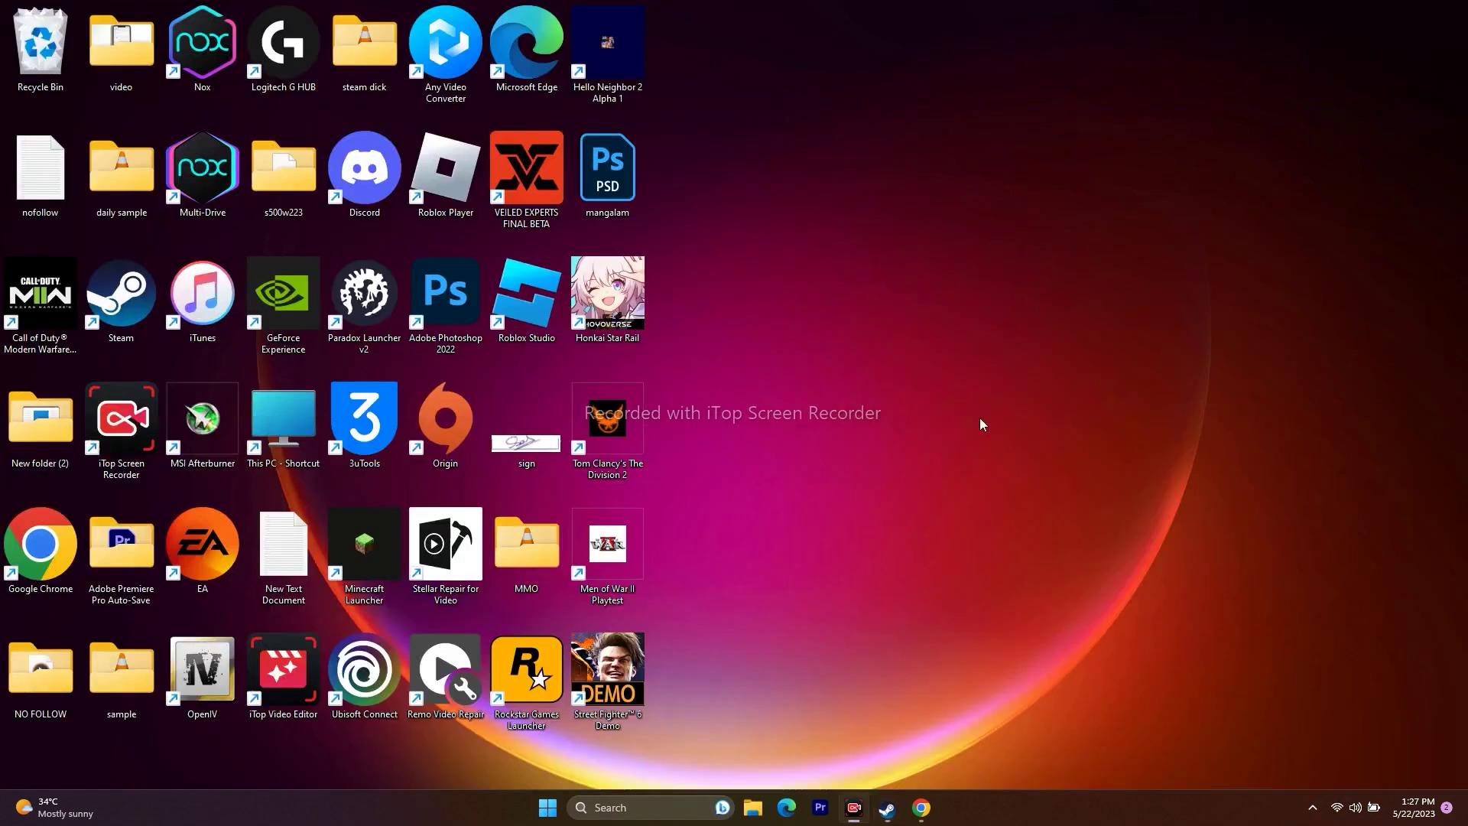
Step: Open the Windows Graphics settings and start browsing for a desktop app to give custom graphics options
click(655, 804)
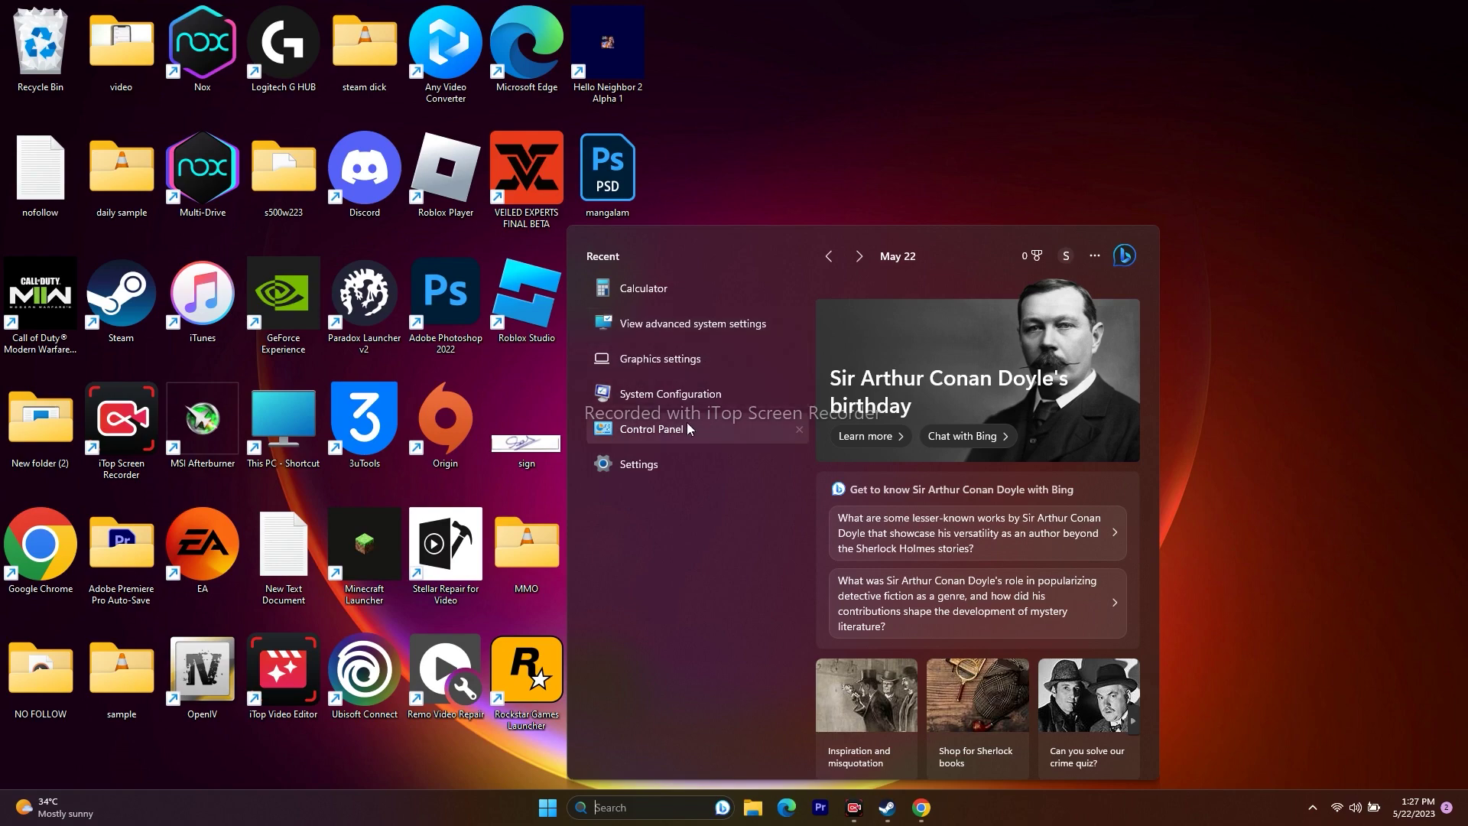
click(697, 360)
scroll(796, 317, down, 4)
scroll(797, 316, up, 2)
scroll(796, 315, up, 2)
click(508, 277)
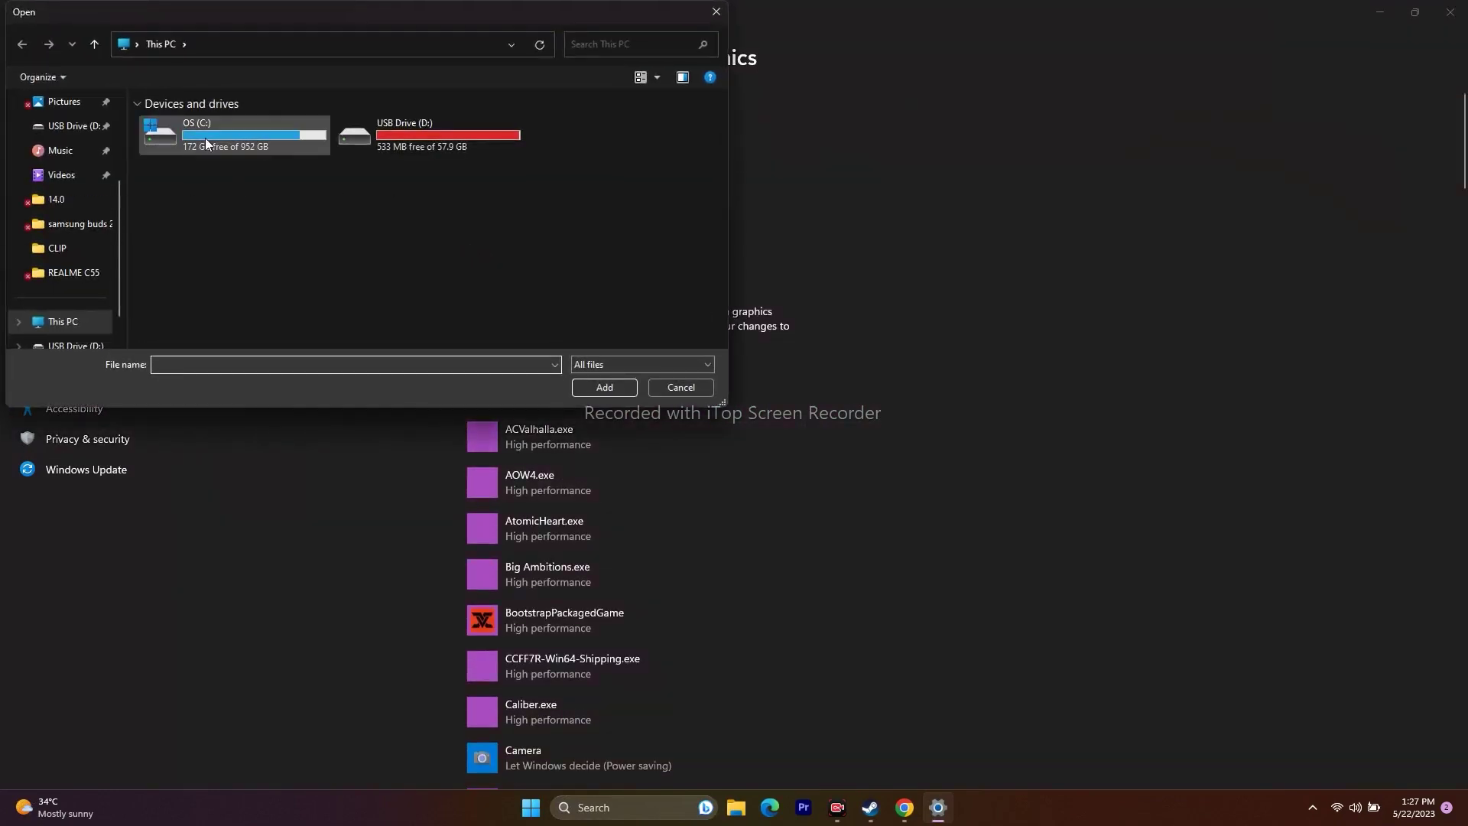
Step: Browse to the folder C:\Program Files (x86)\Steam\steamapps\common
double_click(204, 138)
scroll(230, 259, down, 4)
double_click(221, 196)
scroll(222, 195, down, 8)
scroll(221, 196, down, 5)
double_click(211, 193)
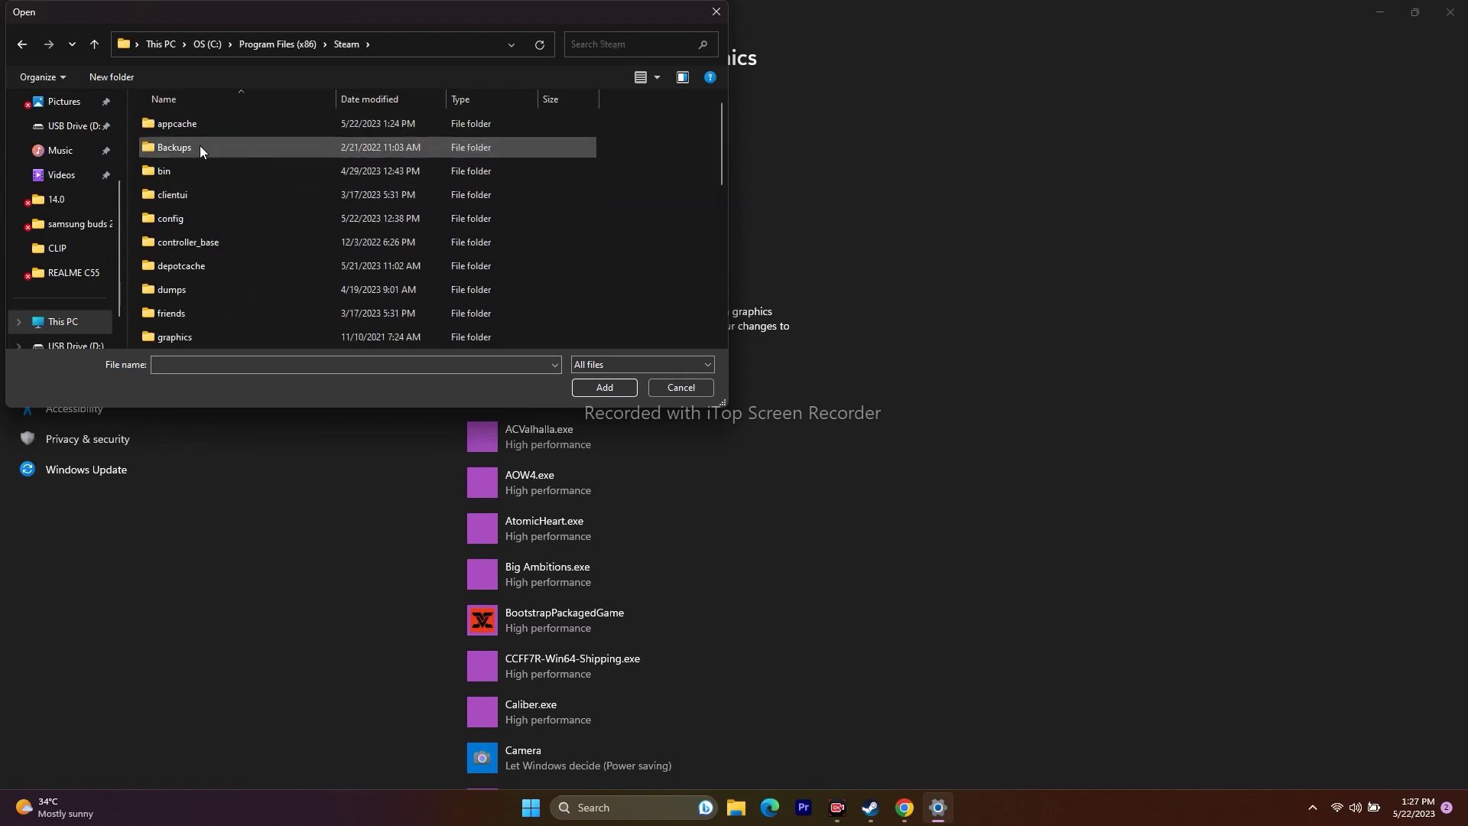
scroll(200, 230, down, 4)
double_click(208, 171)
double_click(195, 123)
scroll(215, 176, down, 10)
scroll(218, 180, down, 3)
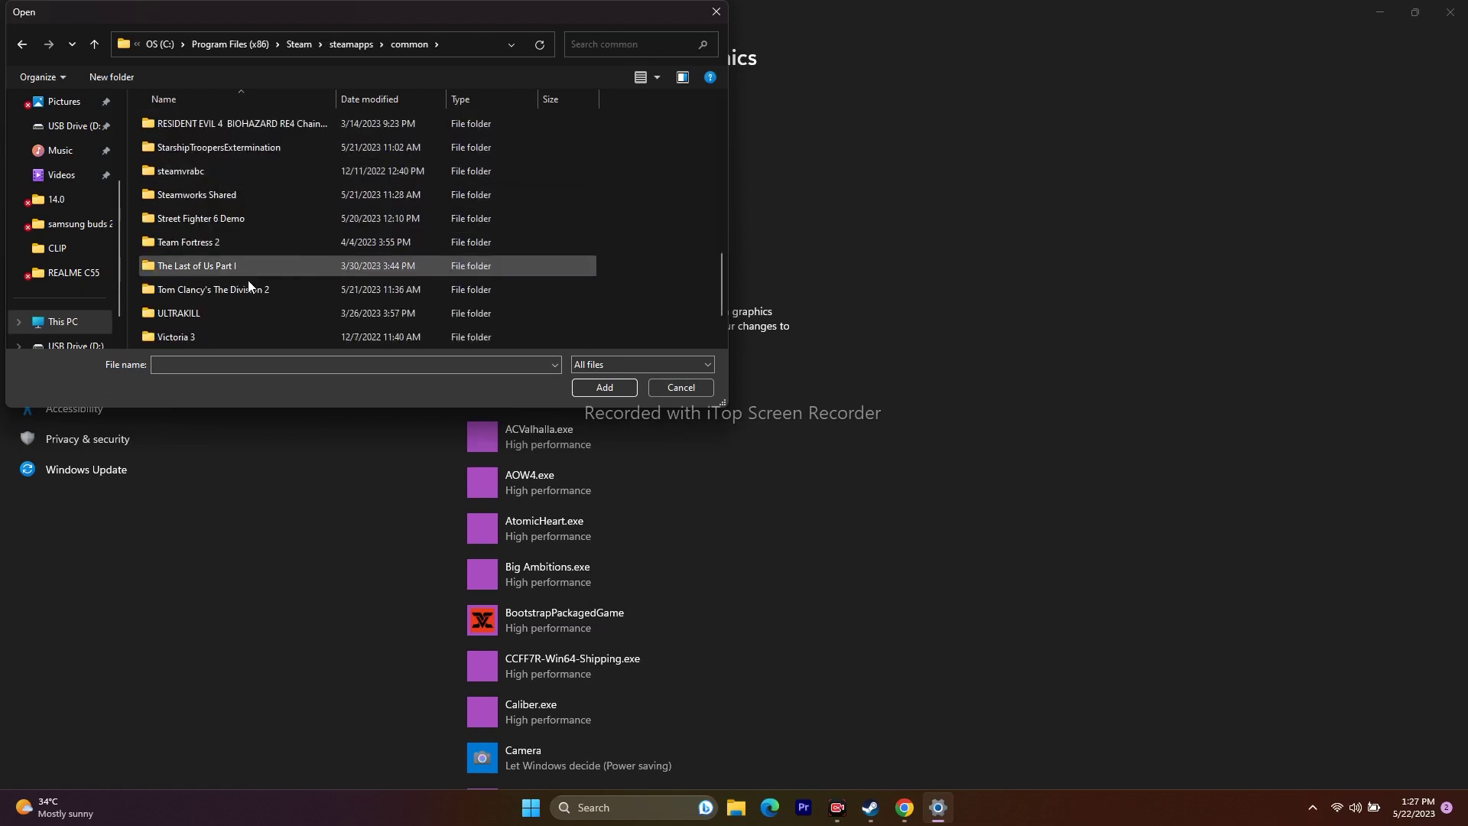
Step: Select TheDivision2 in the Tom Clancy's The Division 2 folder and add it to the apps with custom graphics options
double_click(246, 289)
click(219, 241)
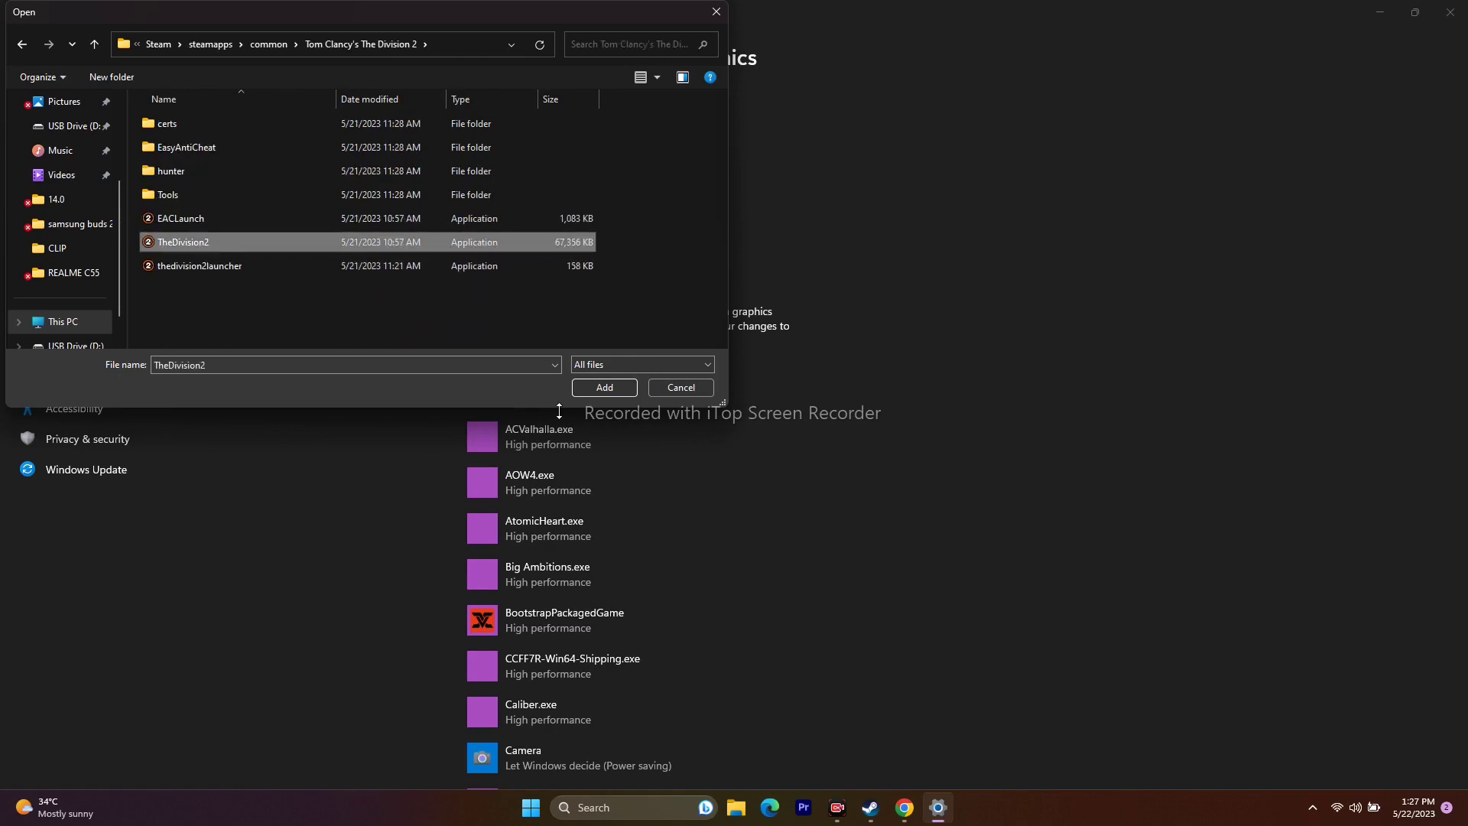
click(603, 388)
Step: Look through the list of apps with custom graphics options for Tom Clancy's The Division 2
scroll(881, 308, down, 20)
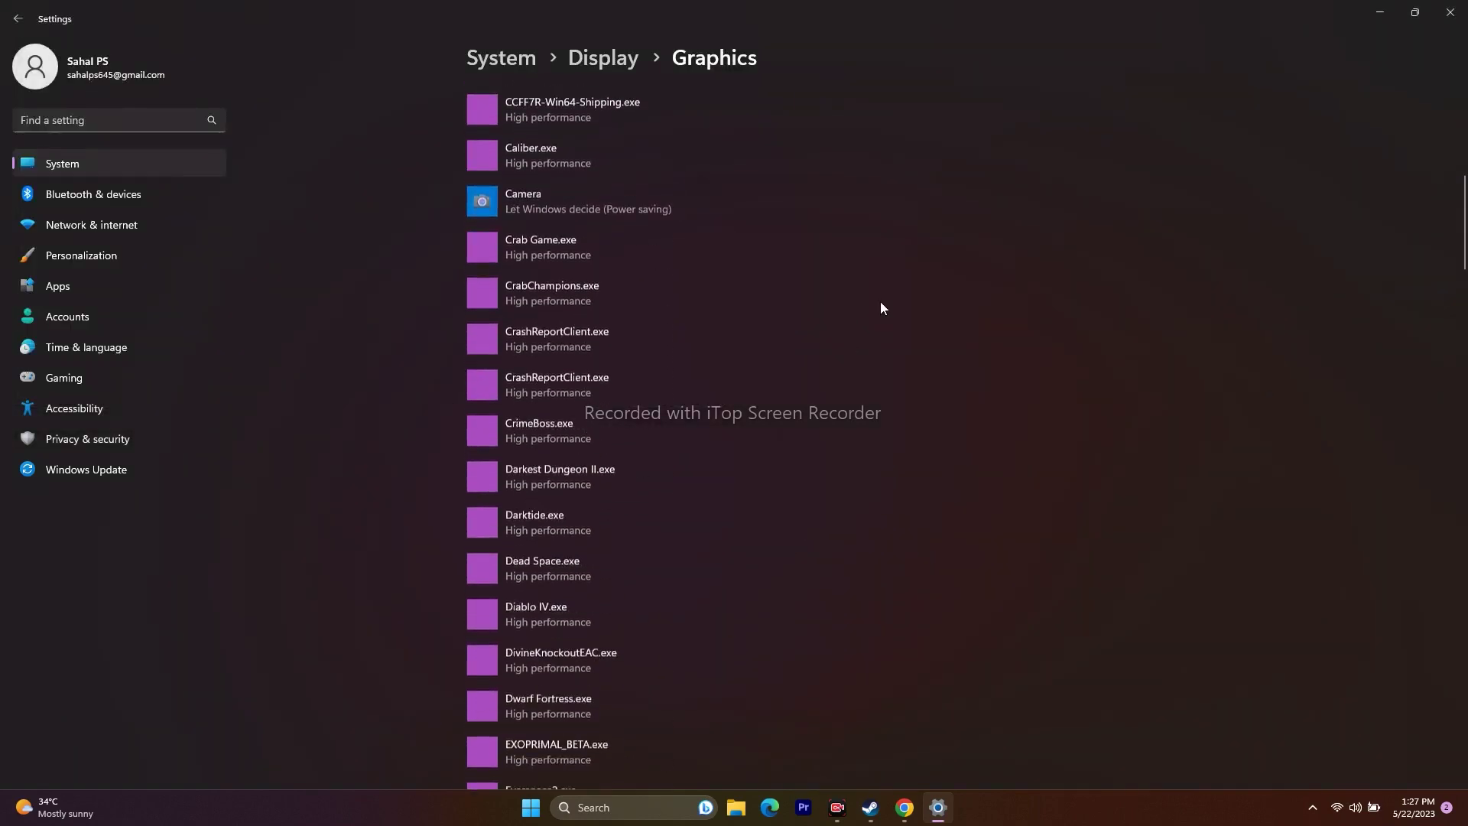
scroll(880, 307, down, 4)
scroll(881, 307, up, 20)
scroll(880, 307, up, 3)
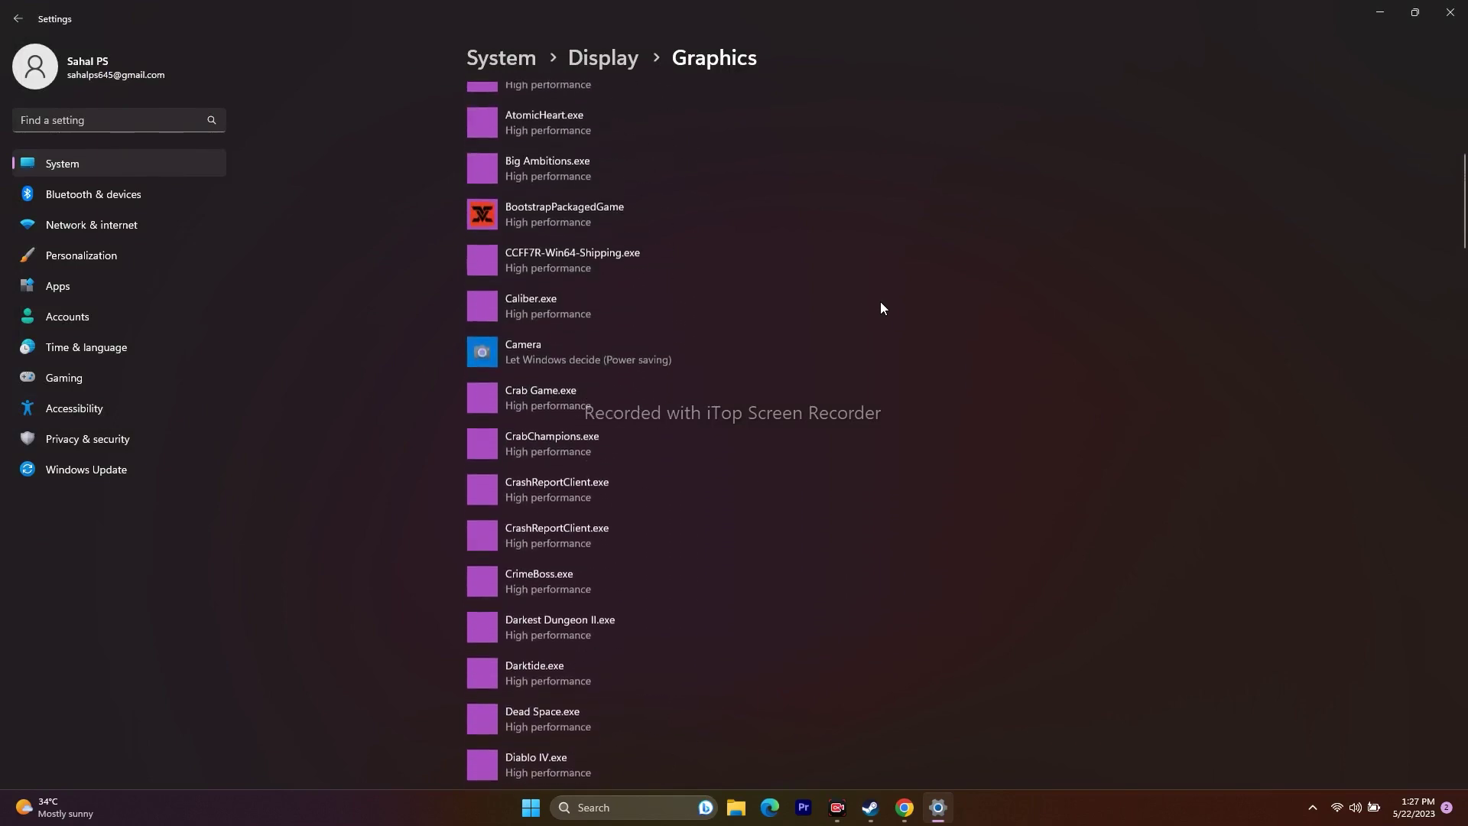
scroll(881, 307, down, 4)
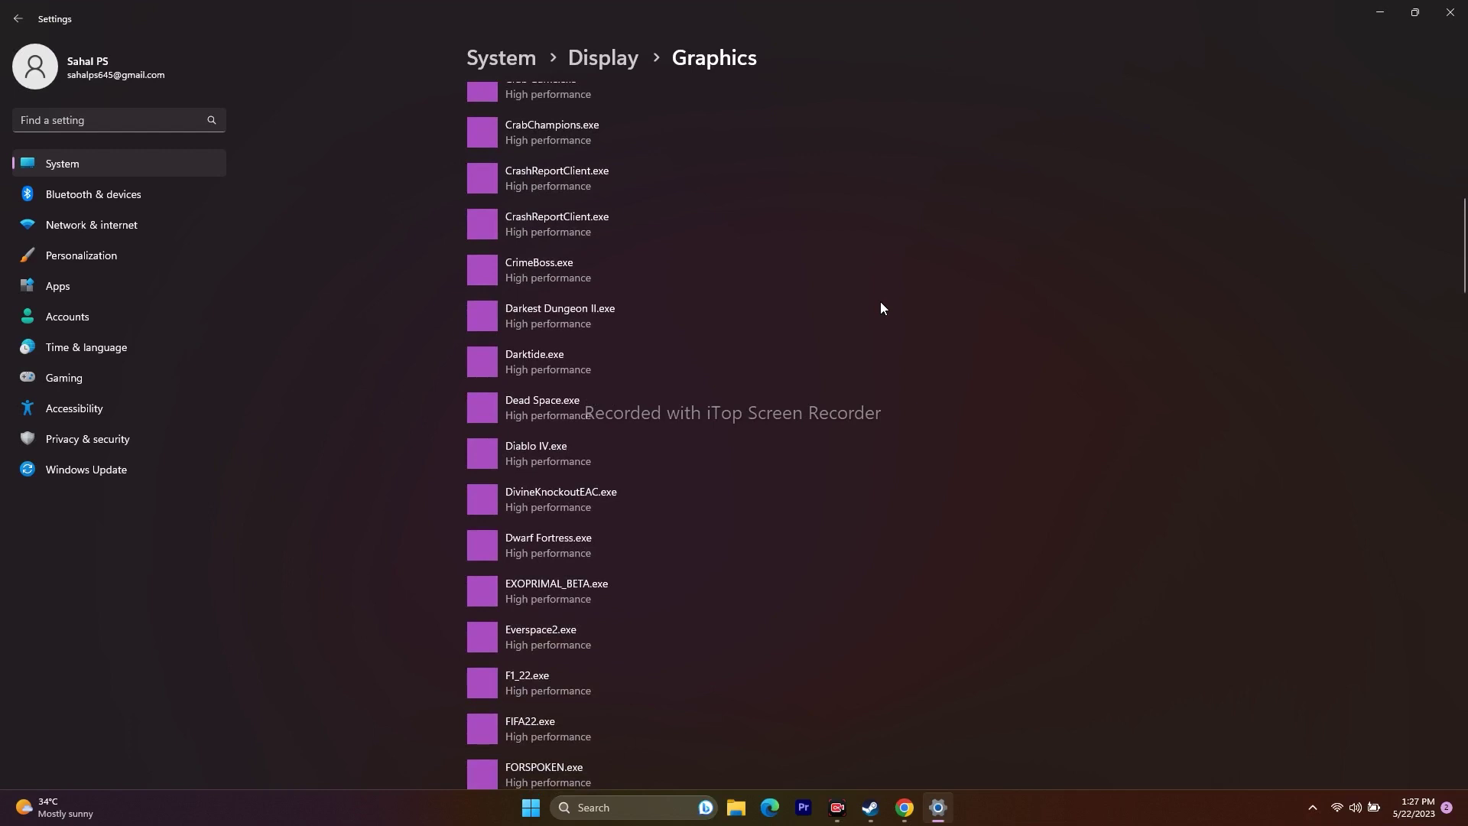
scroll(852, 373, up, 4)
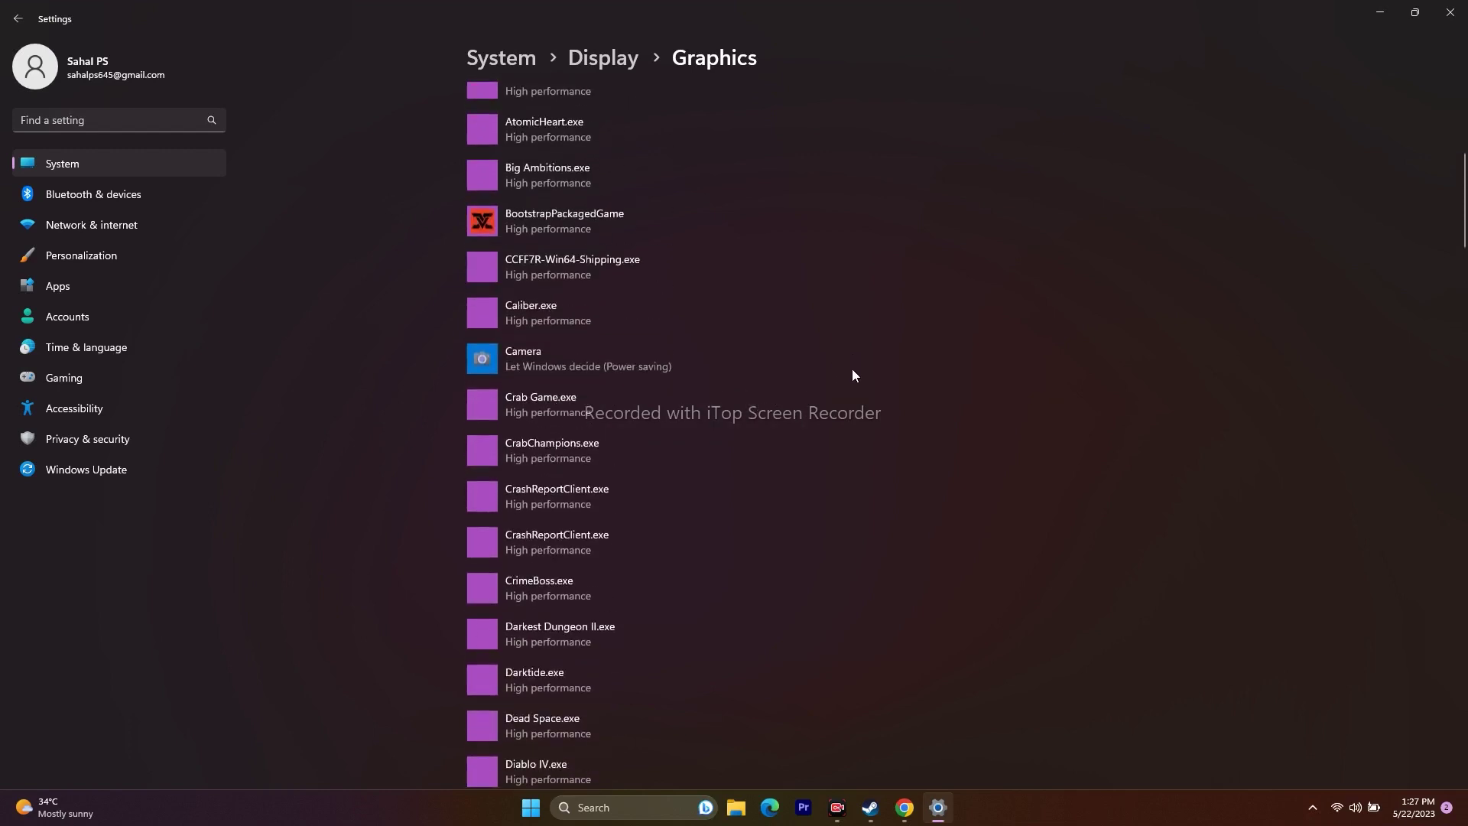
scroll(853, 374, up, 3)
scroll(853, 375, down, 4)
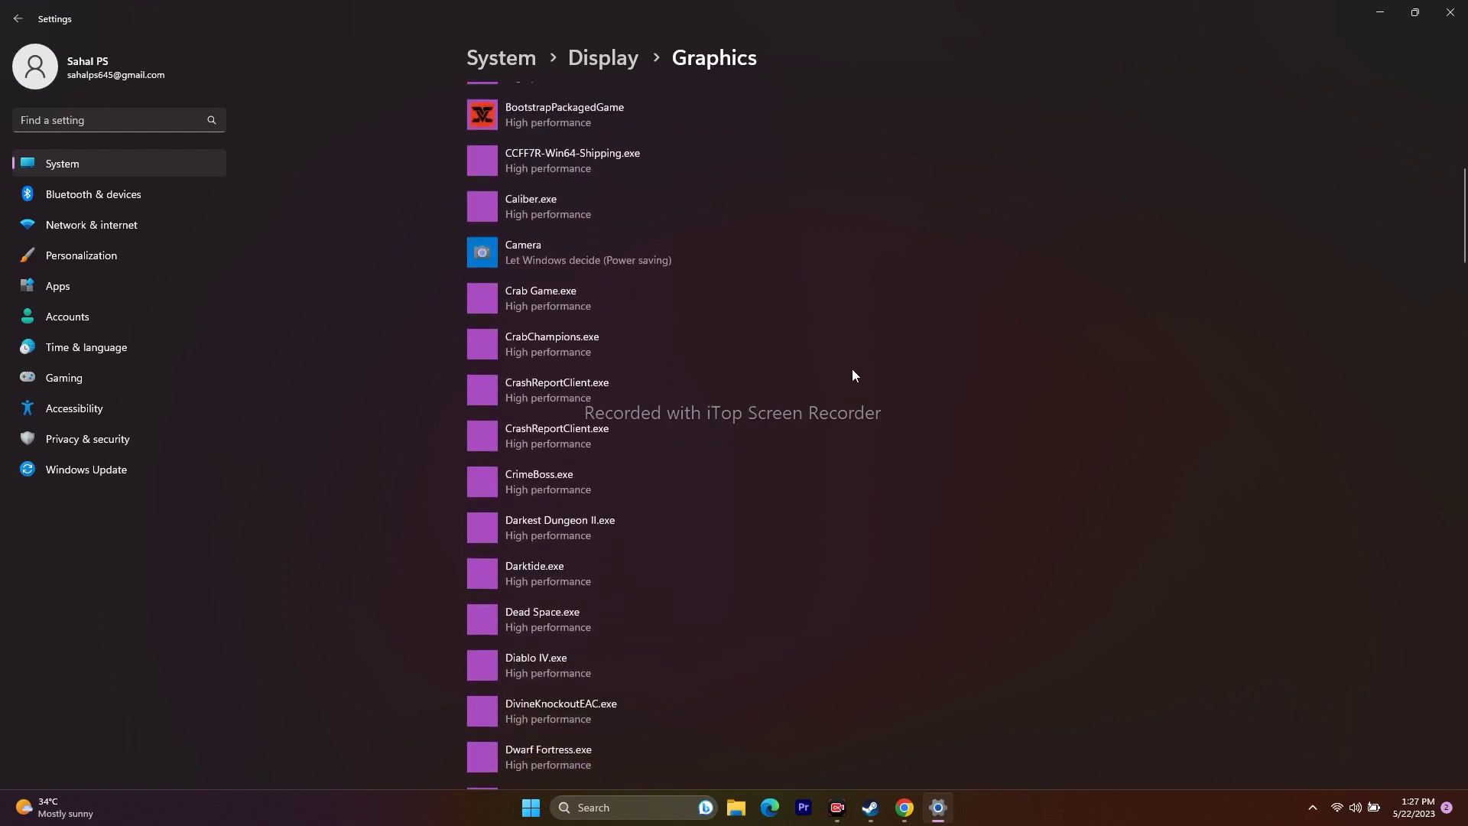
scroll(854, 375, down, 3)
scroll(853, 375, down, 9)
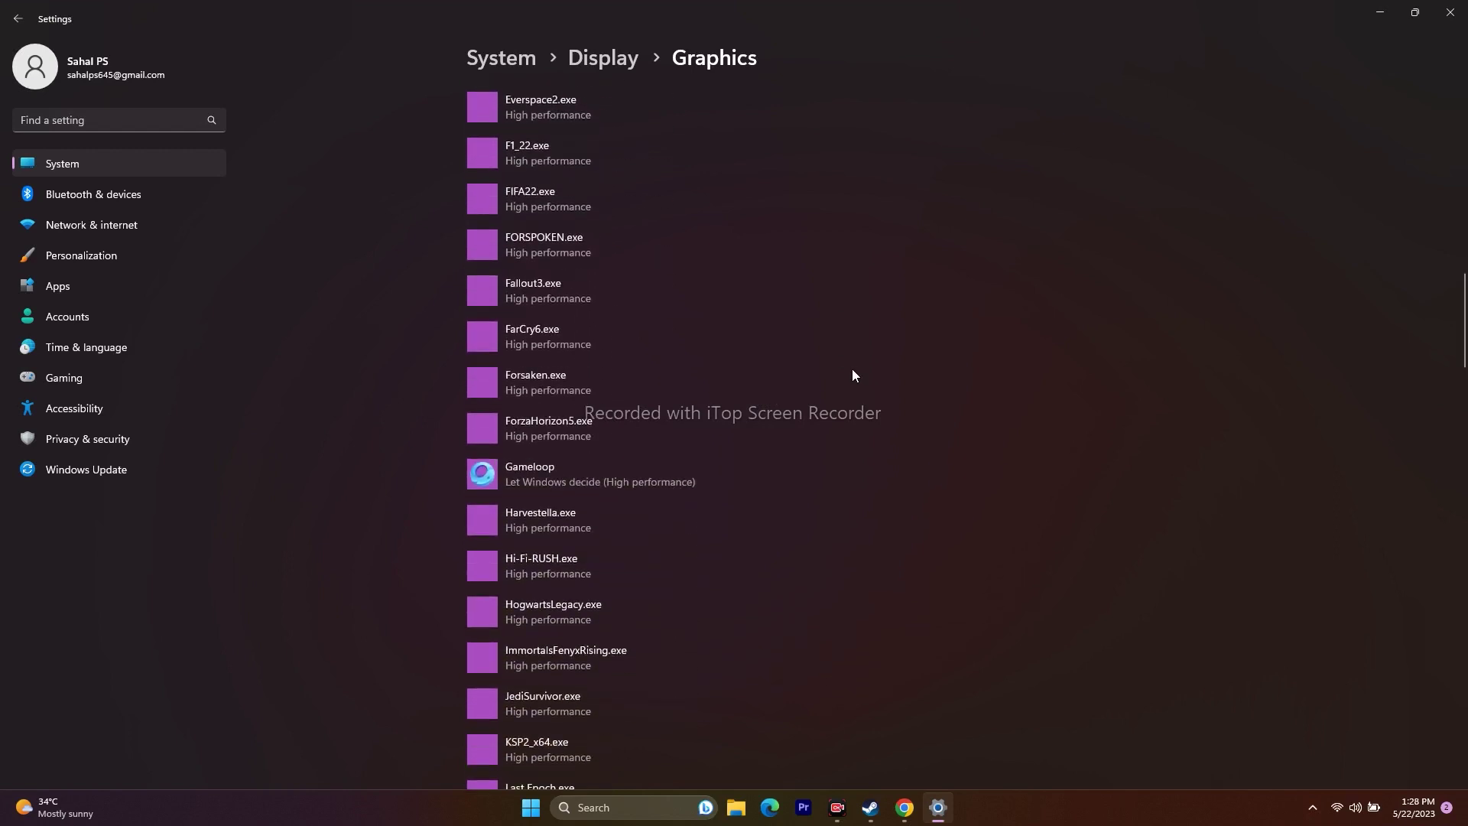
scroll(853, 374, down, 6)
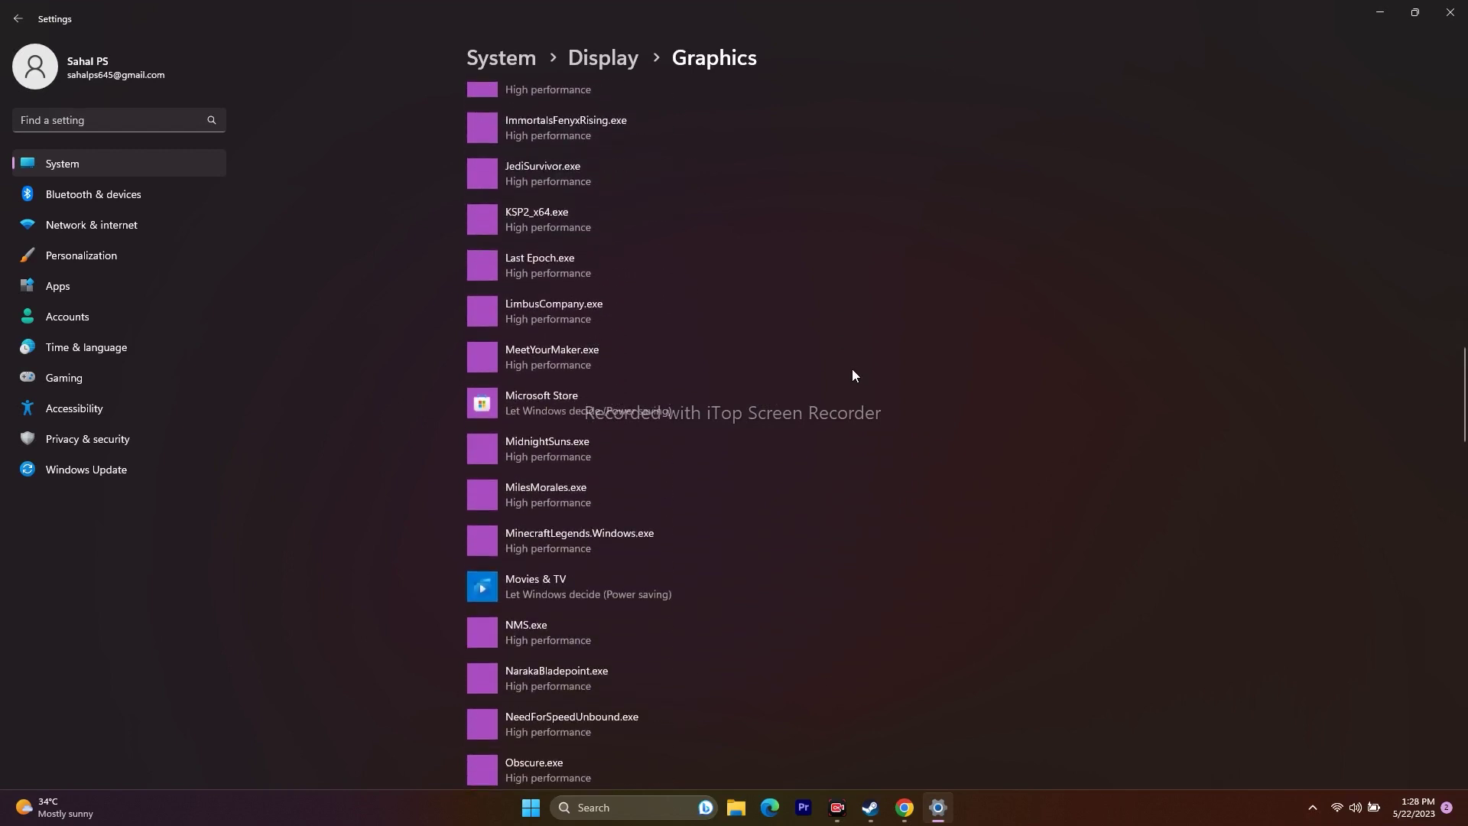
scroll(852, 369, up, 20)
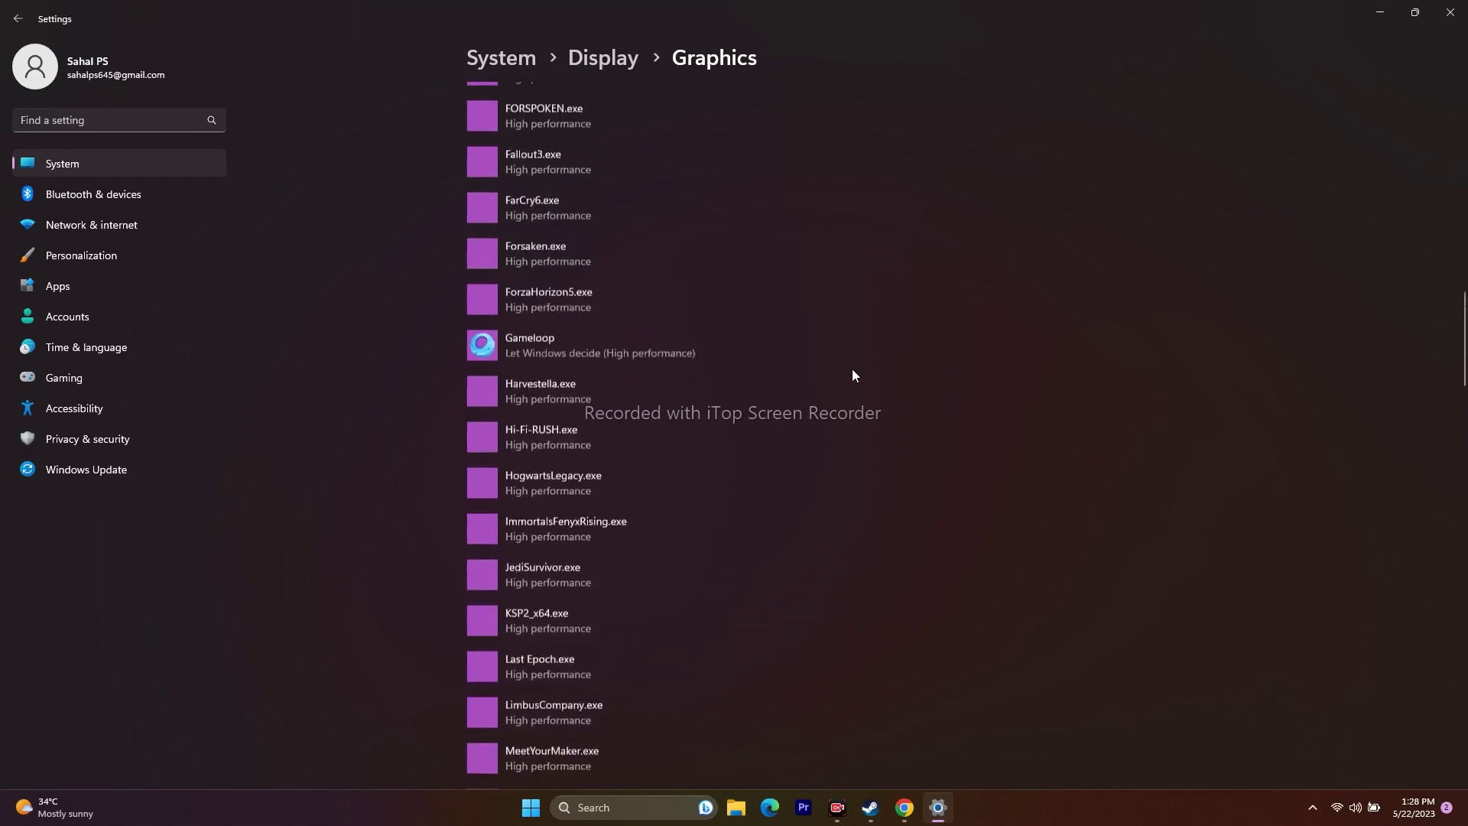
Step: Try to add the TheDivision2 application to the custom graphics apps again and look through the list for it
click(522, 297)
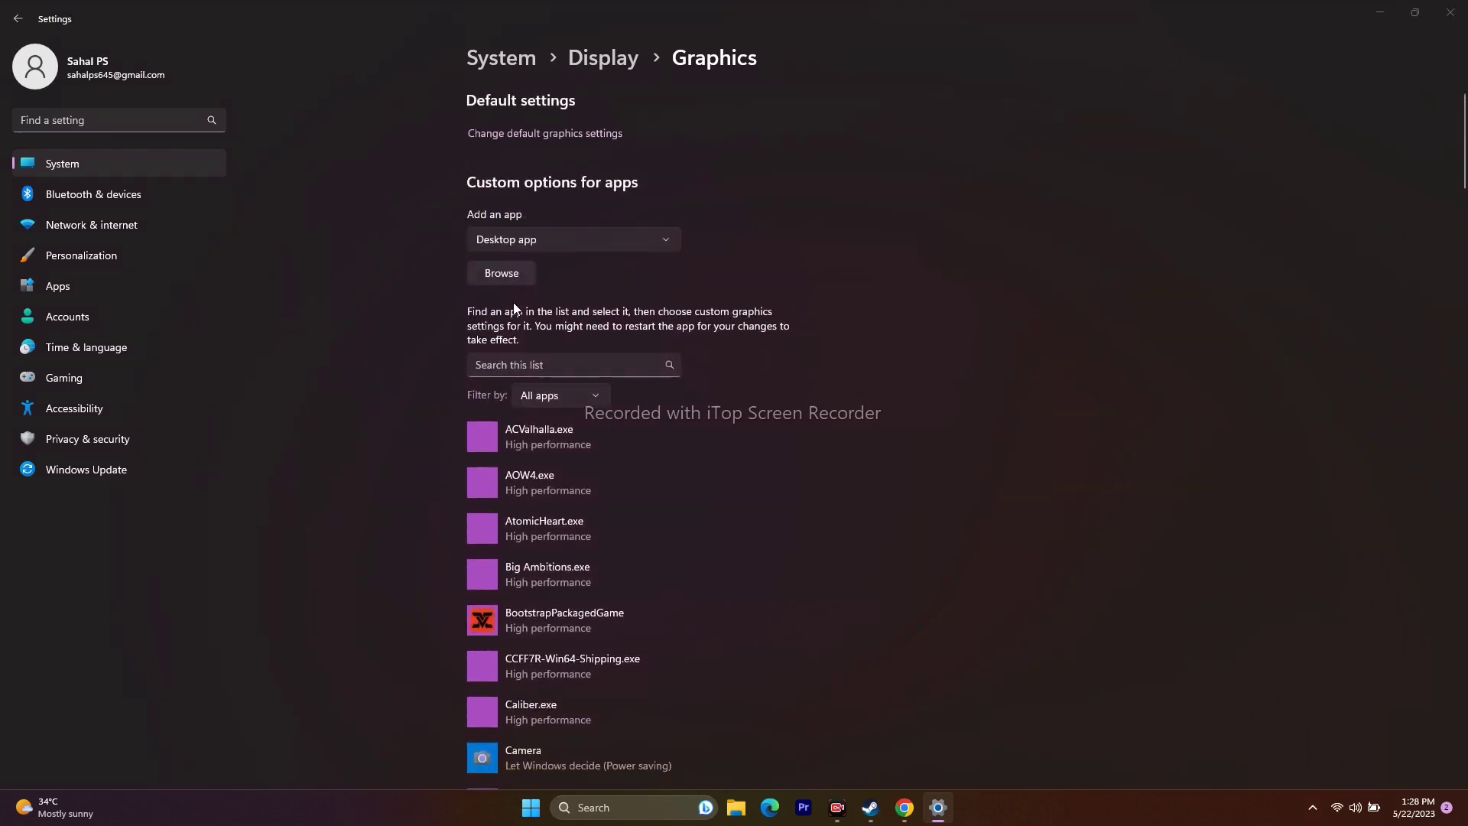
click(187, 243)
click(600, 387)
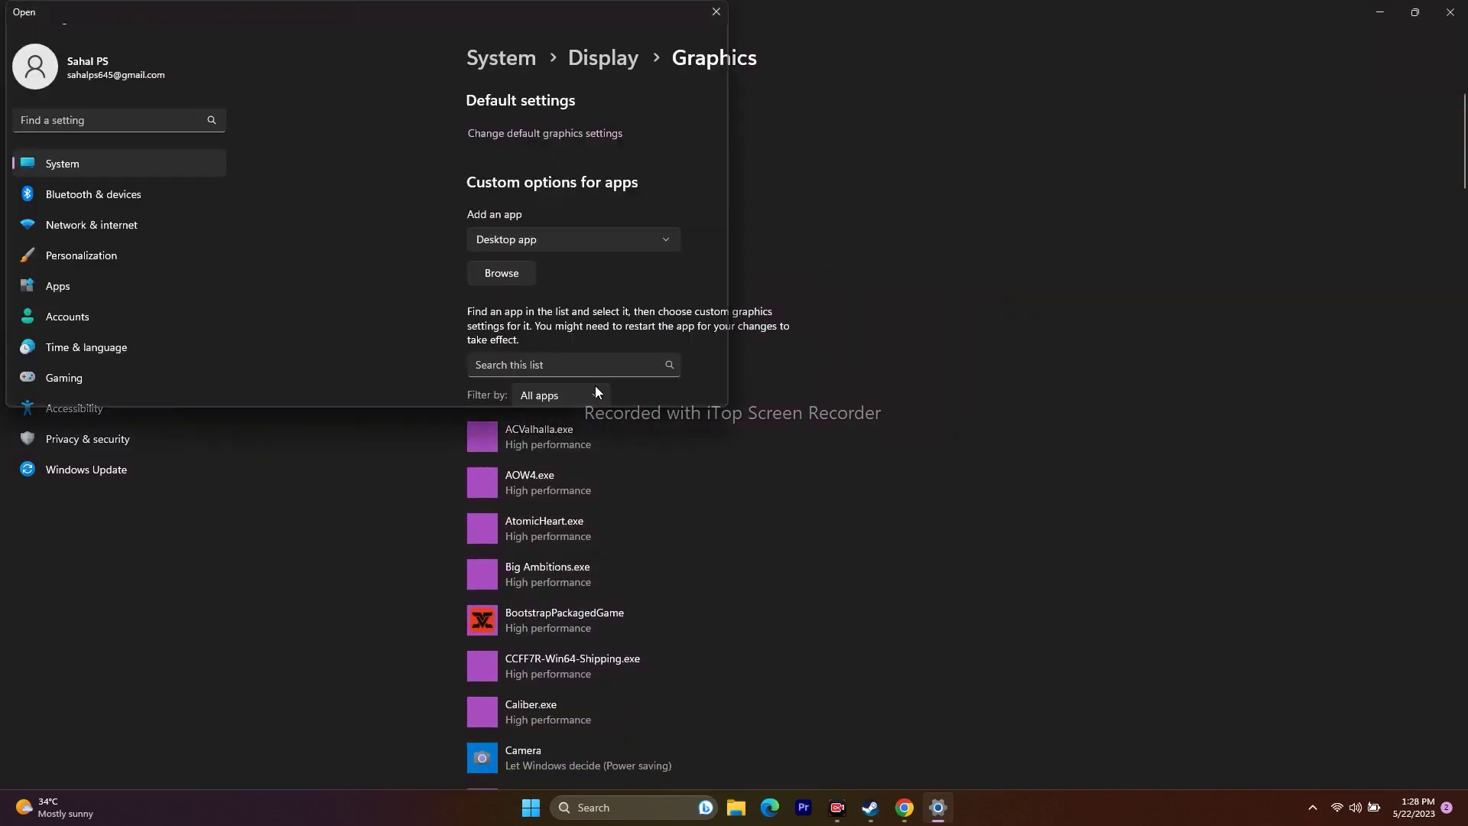
scroll(1173, 437, down, 14)
scroll(1087, 405, down, 15)
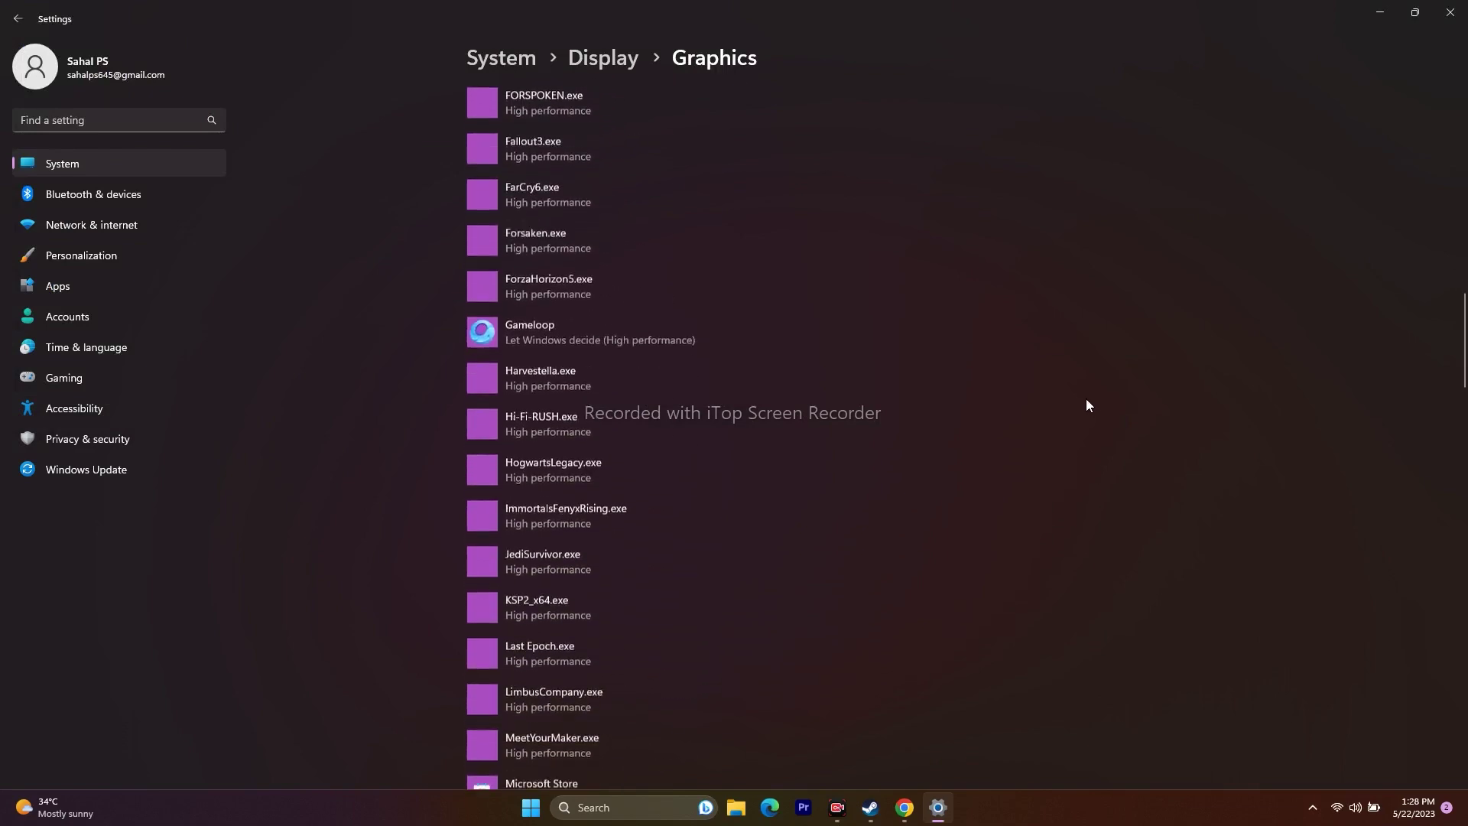
scroll(1088, 405, down, 5)
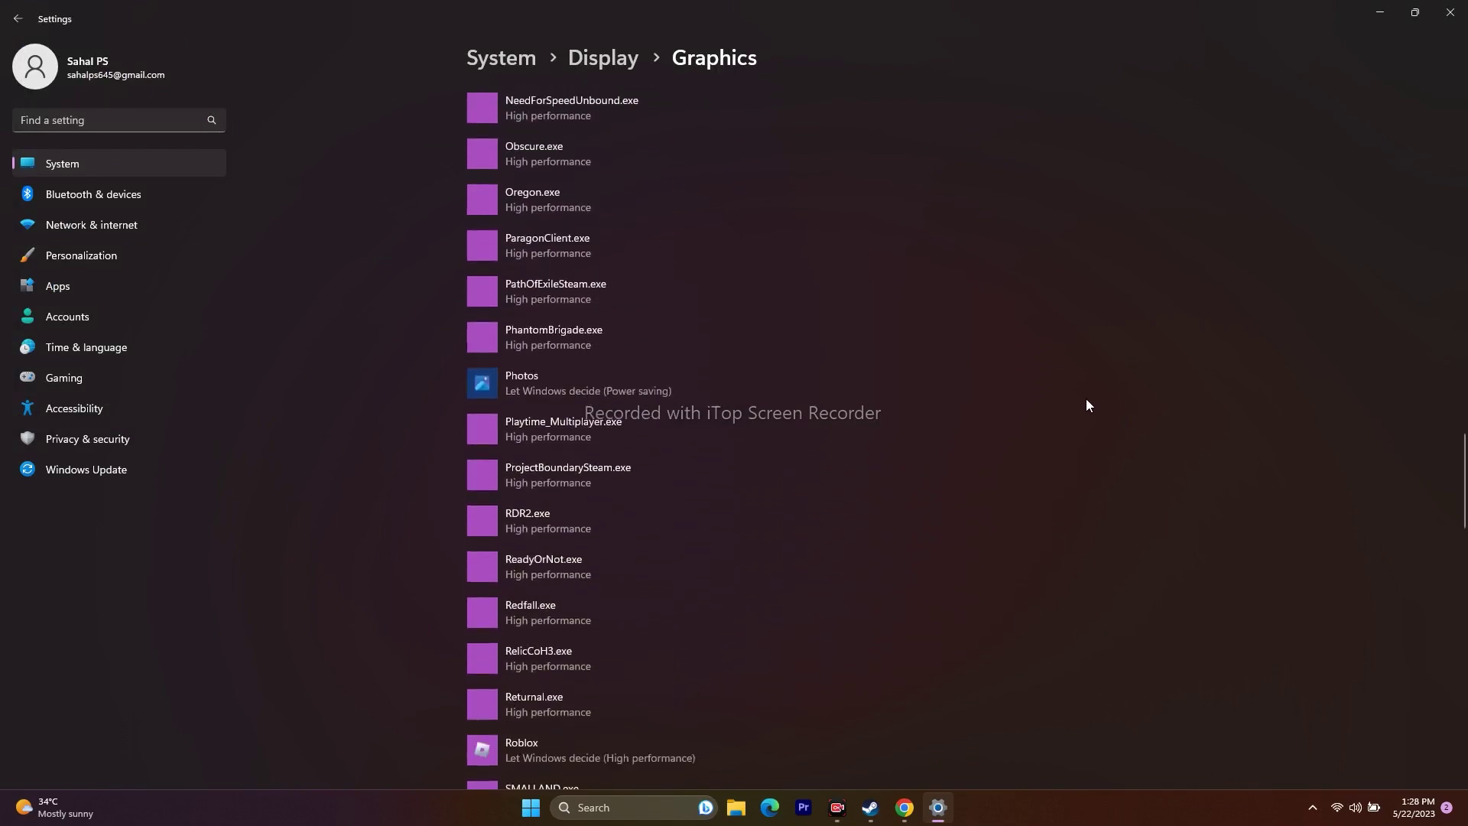
scroll(1088, 405, up, 20)
Step: Search the app list for "divi", set the graphics preference of Tom Clancy's The Division 2 to High performance, save it, and close Settings
click(547, 388)
text(divio)
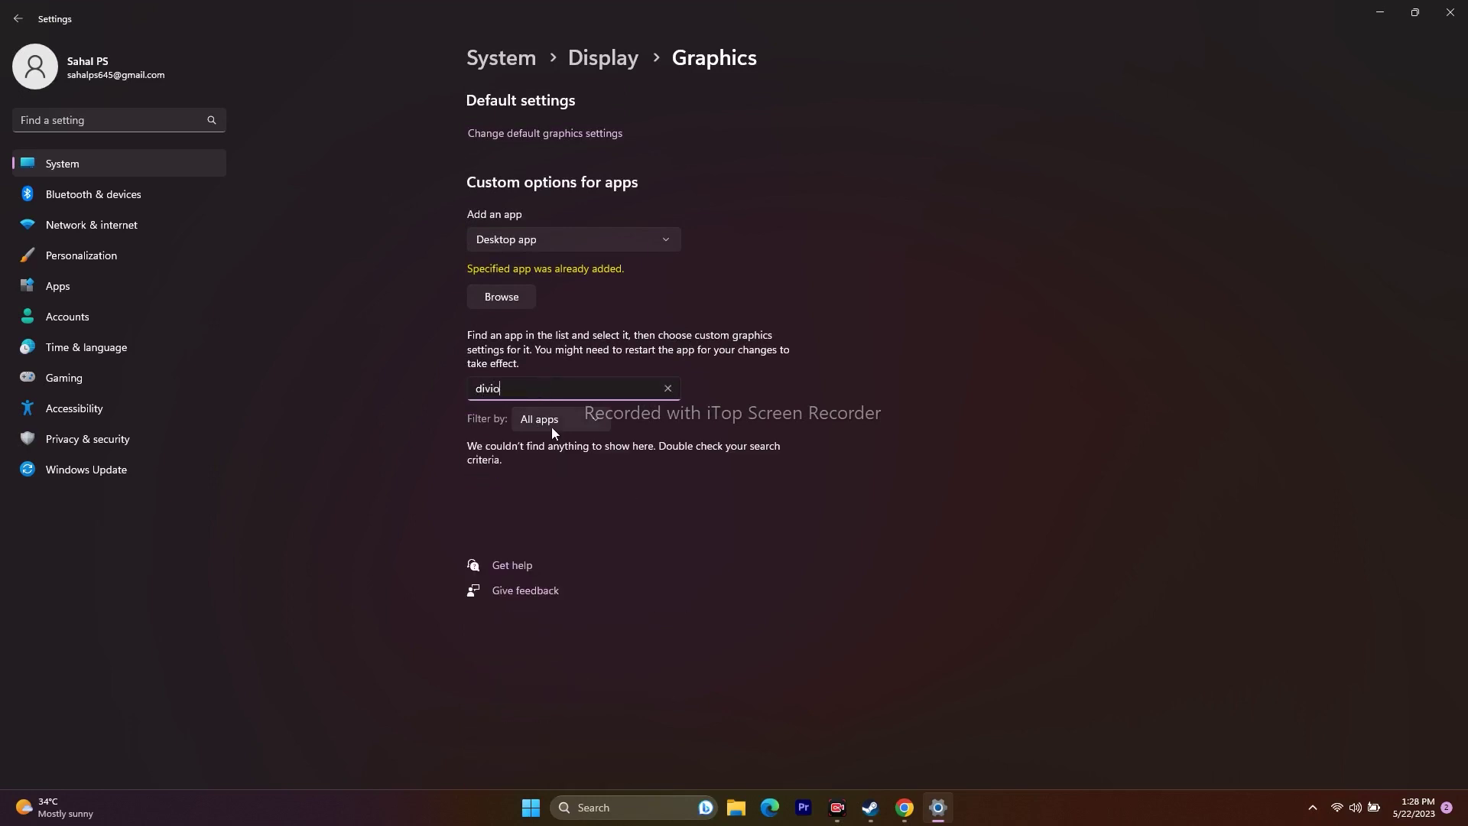
key(BackSpace)
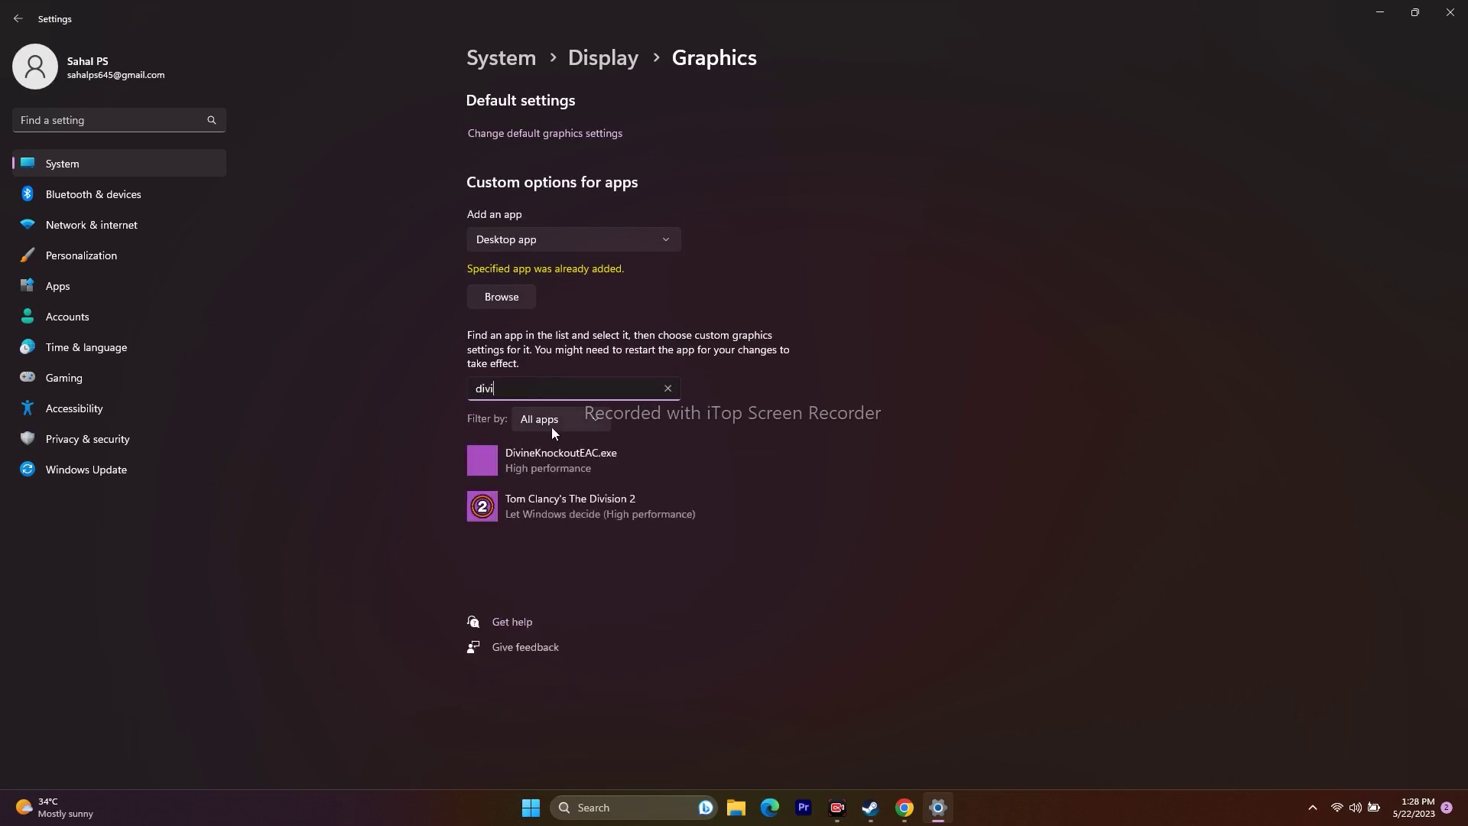
click(540, 493)
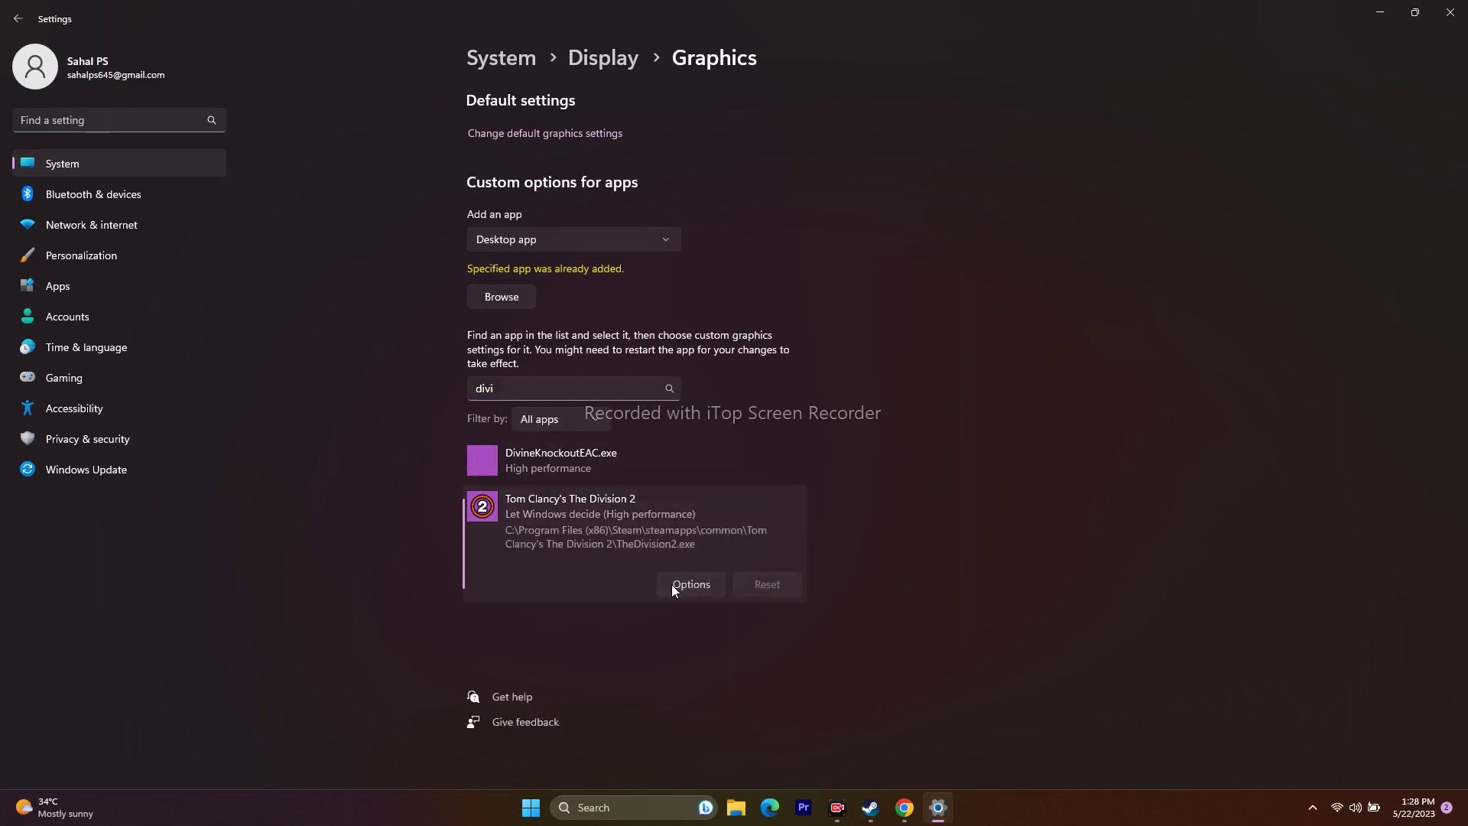
click(671, 584)
click(607, 393)
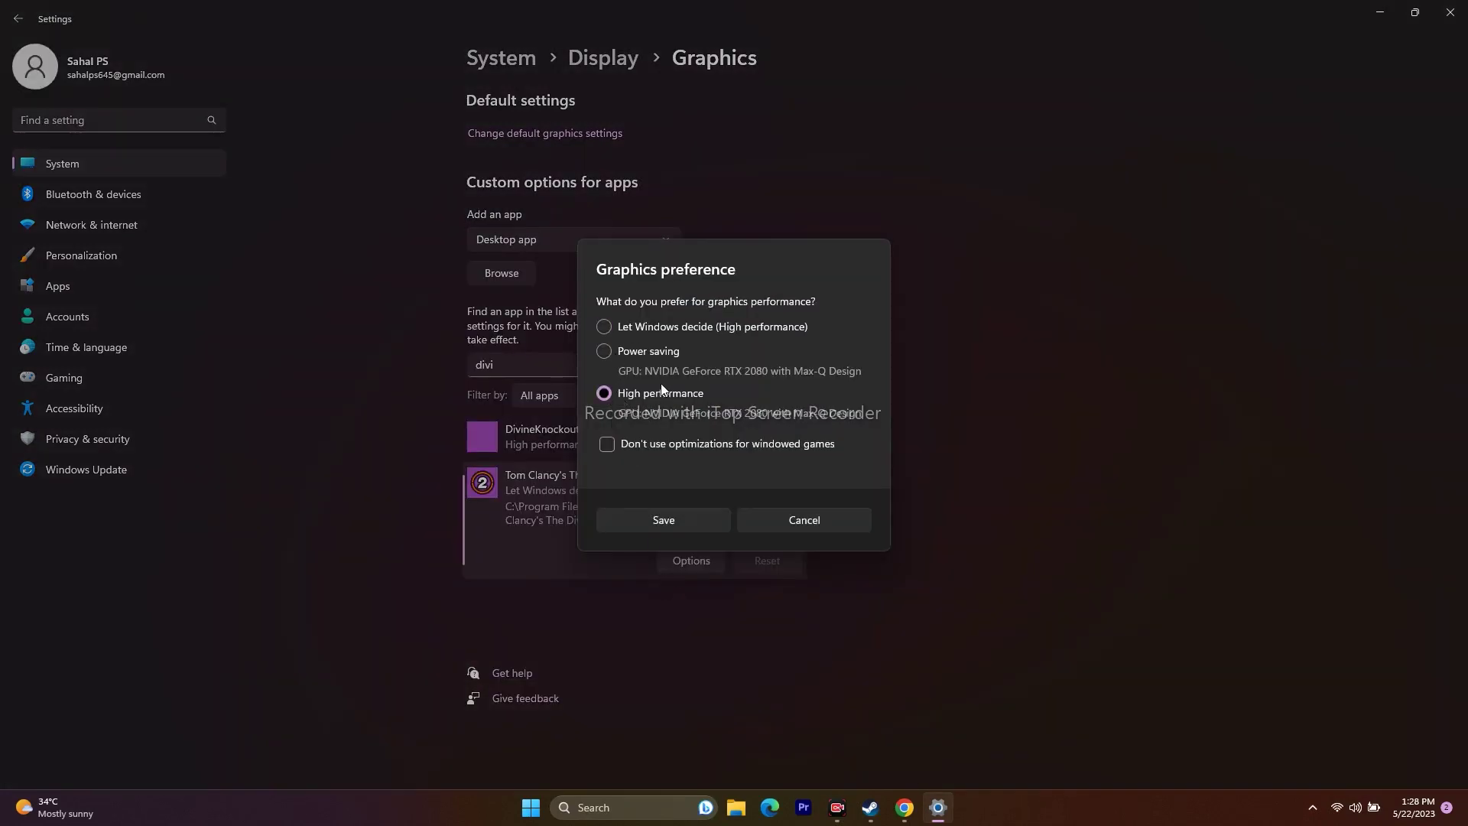
click(678, 522)
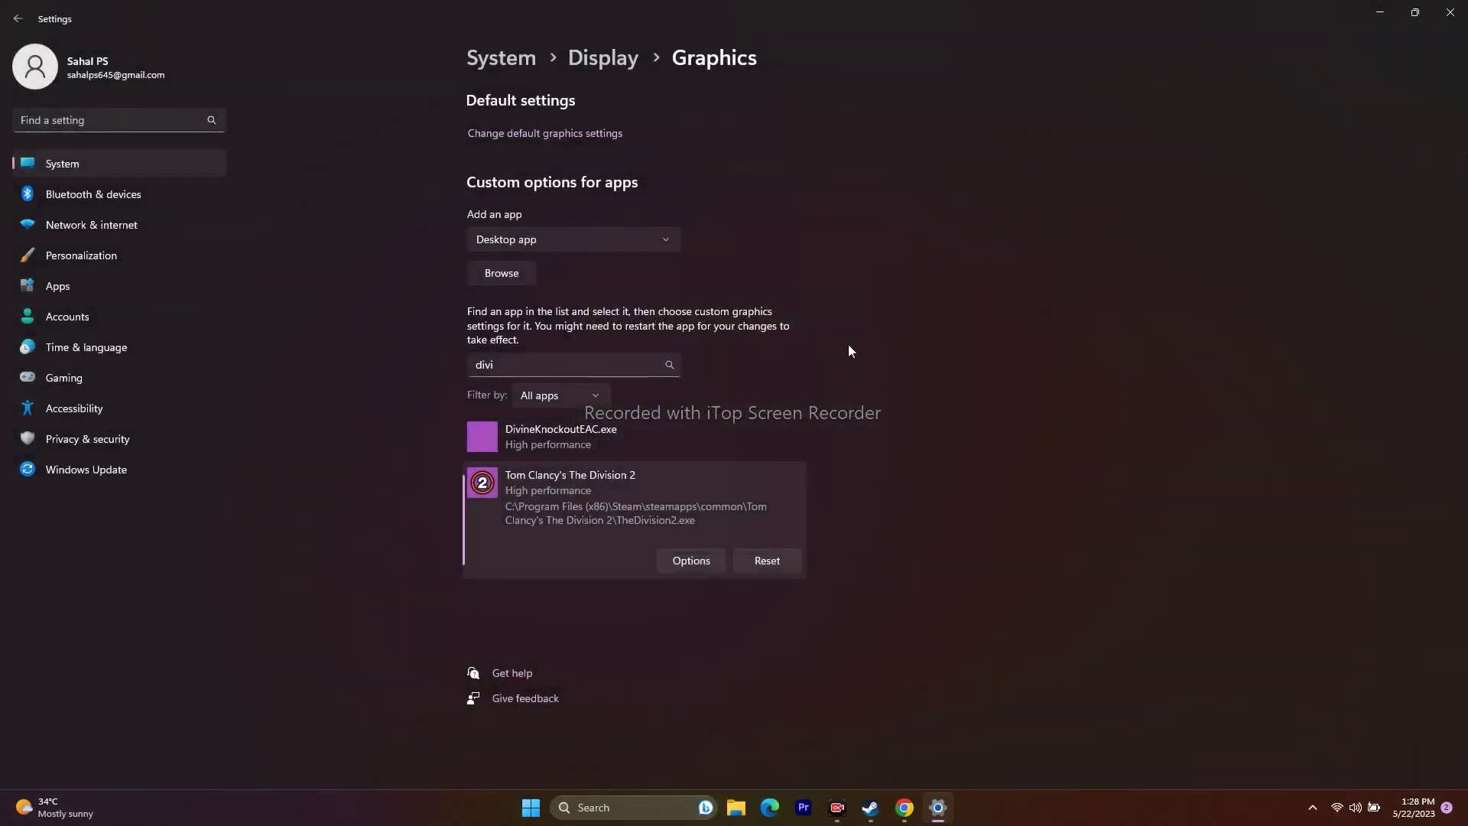
click(1457, 34)
click(887, 807)
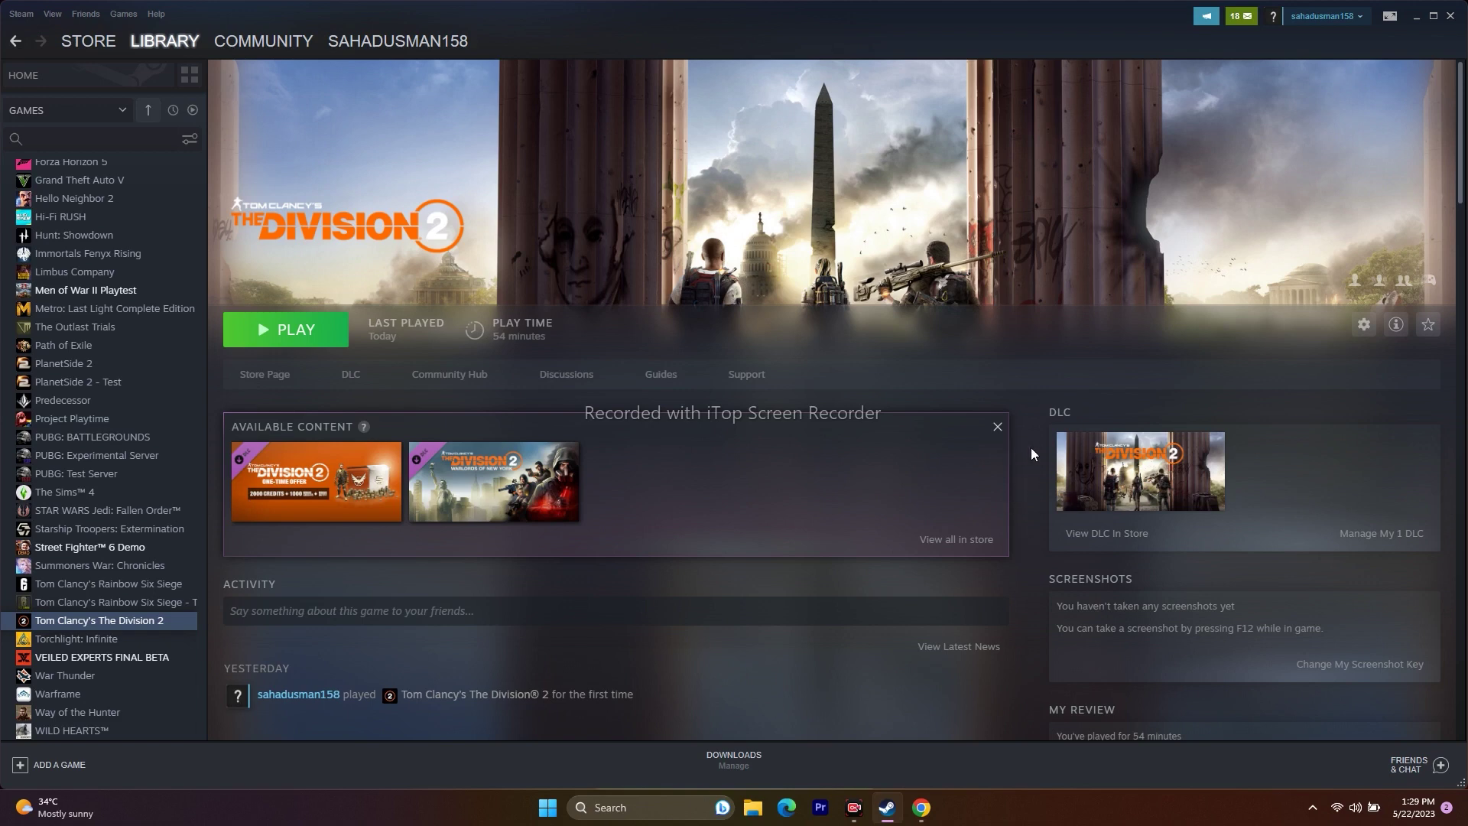
click(1415, 15)
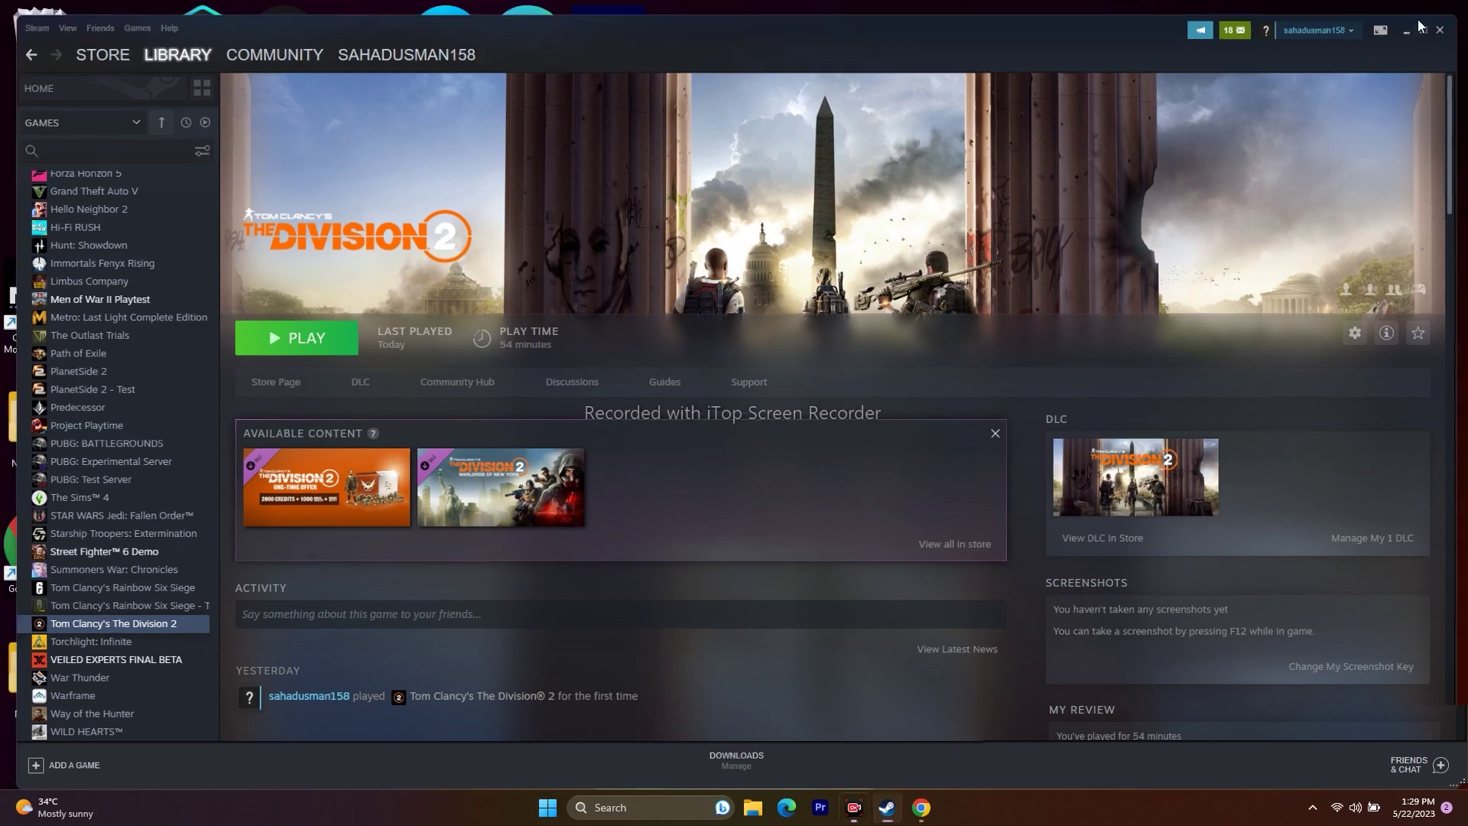
Step: Open the Virtual Memory settings from the performance options in the advanced system settings
click(679, 802)
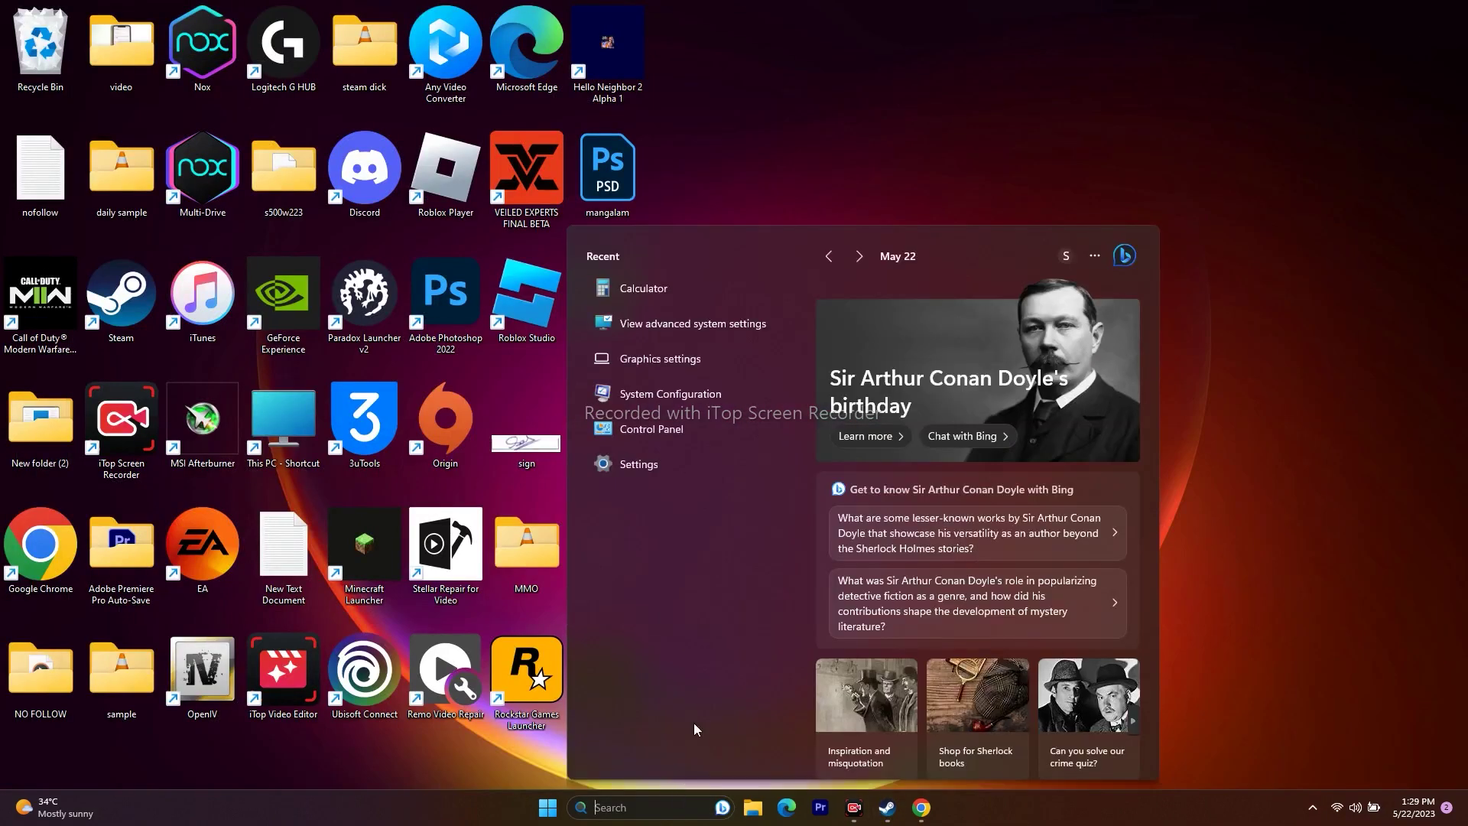
click(714, 327)
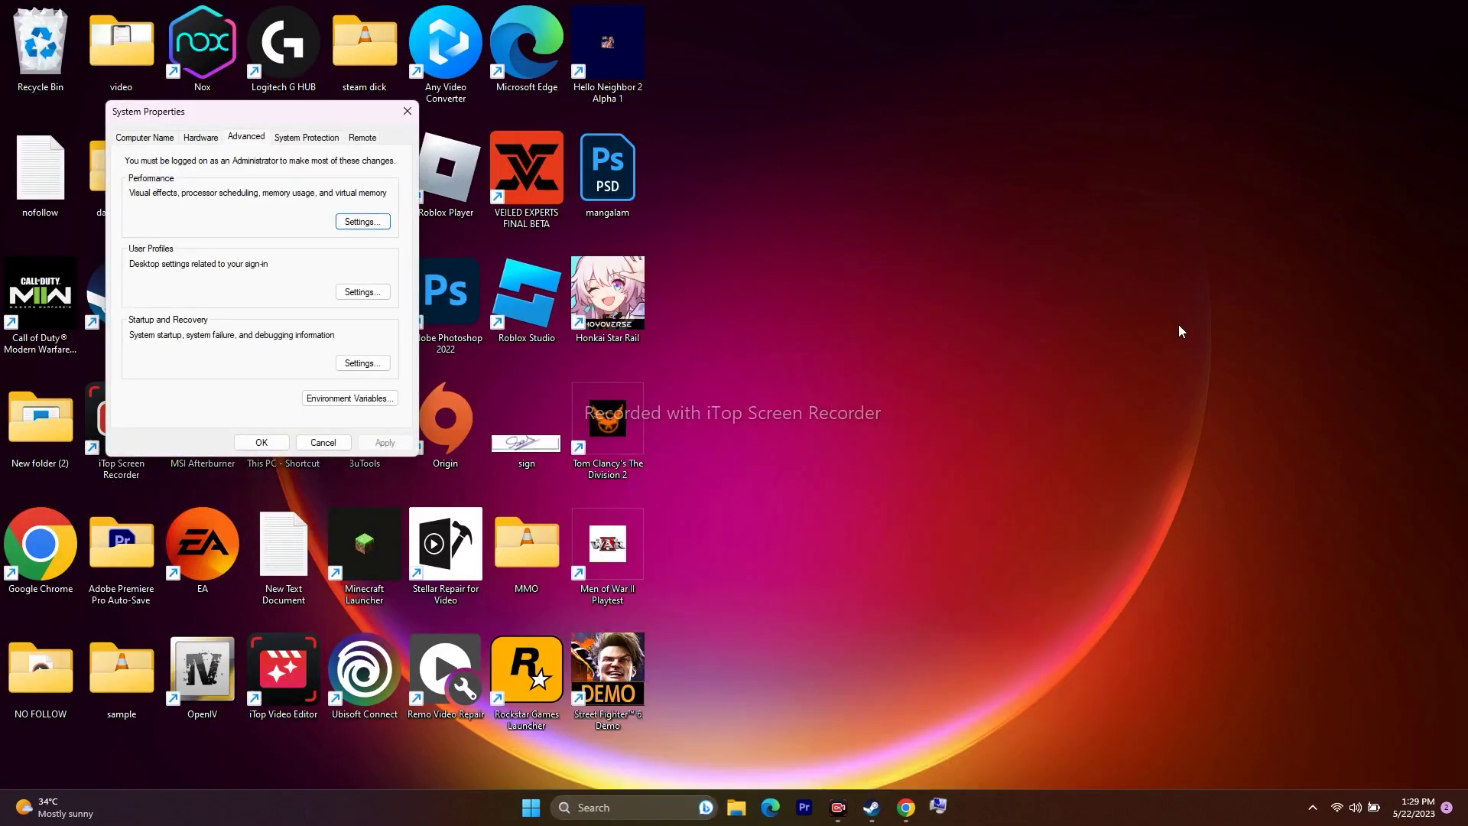
click(362, 222)
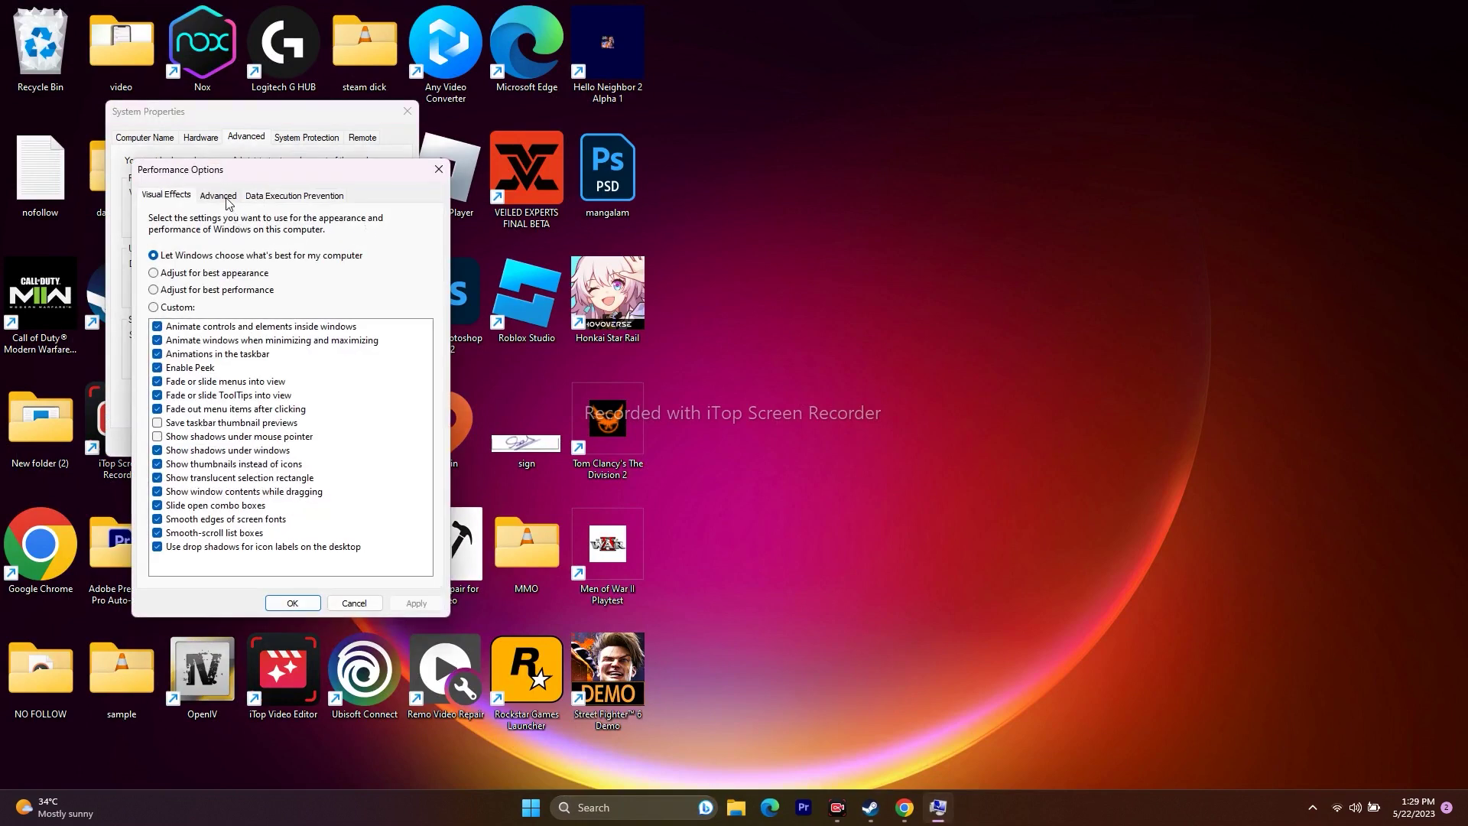
click(219, 196)
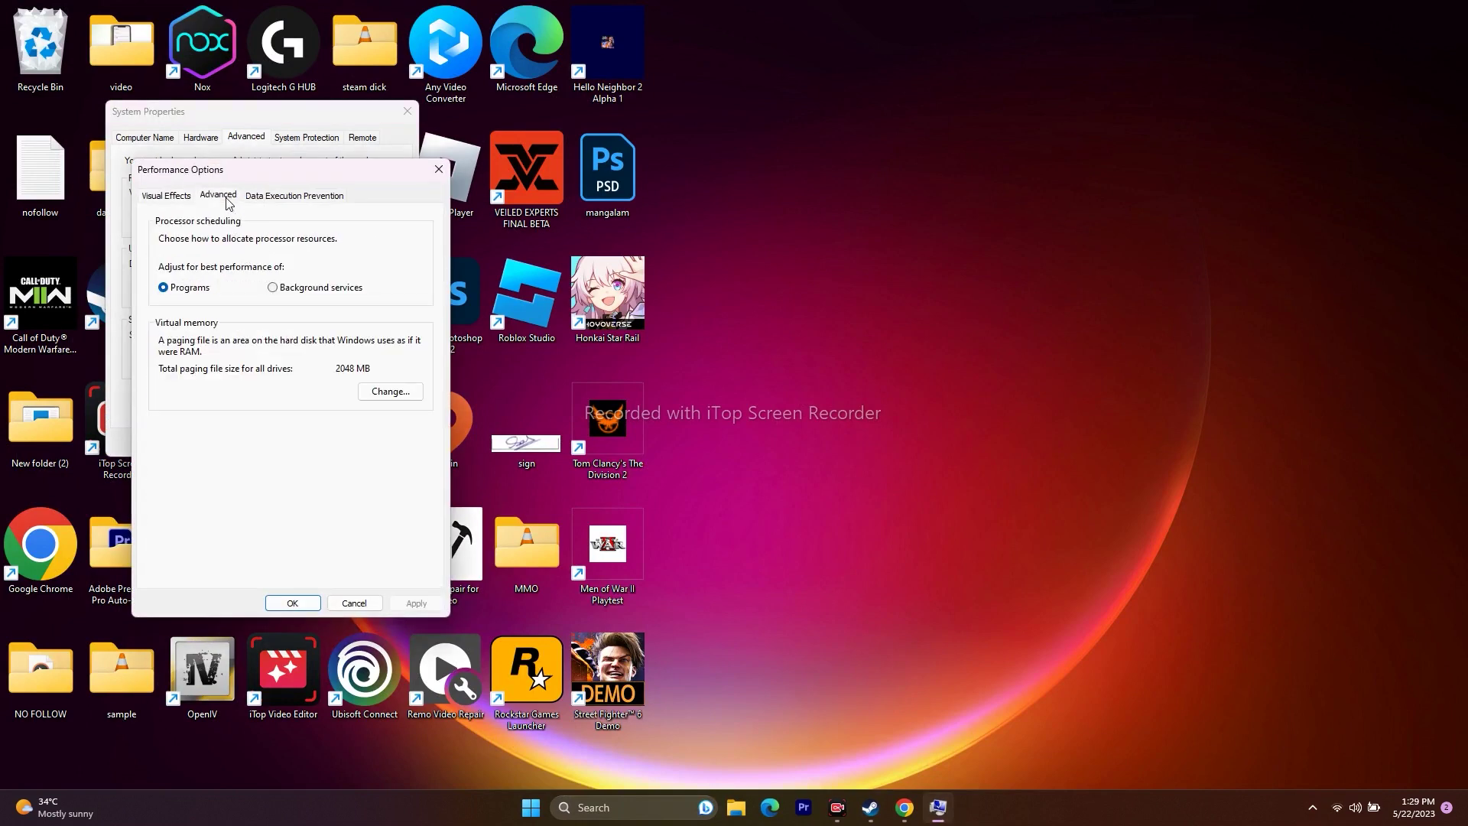
click(383, 392)
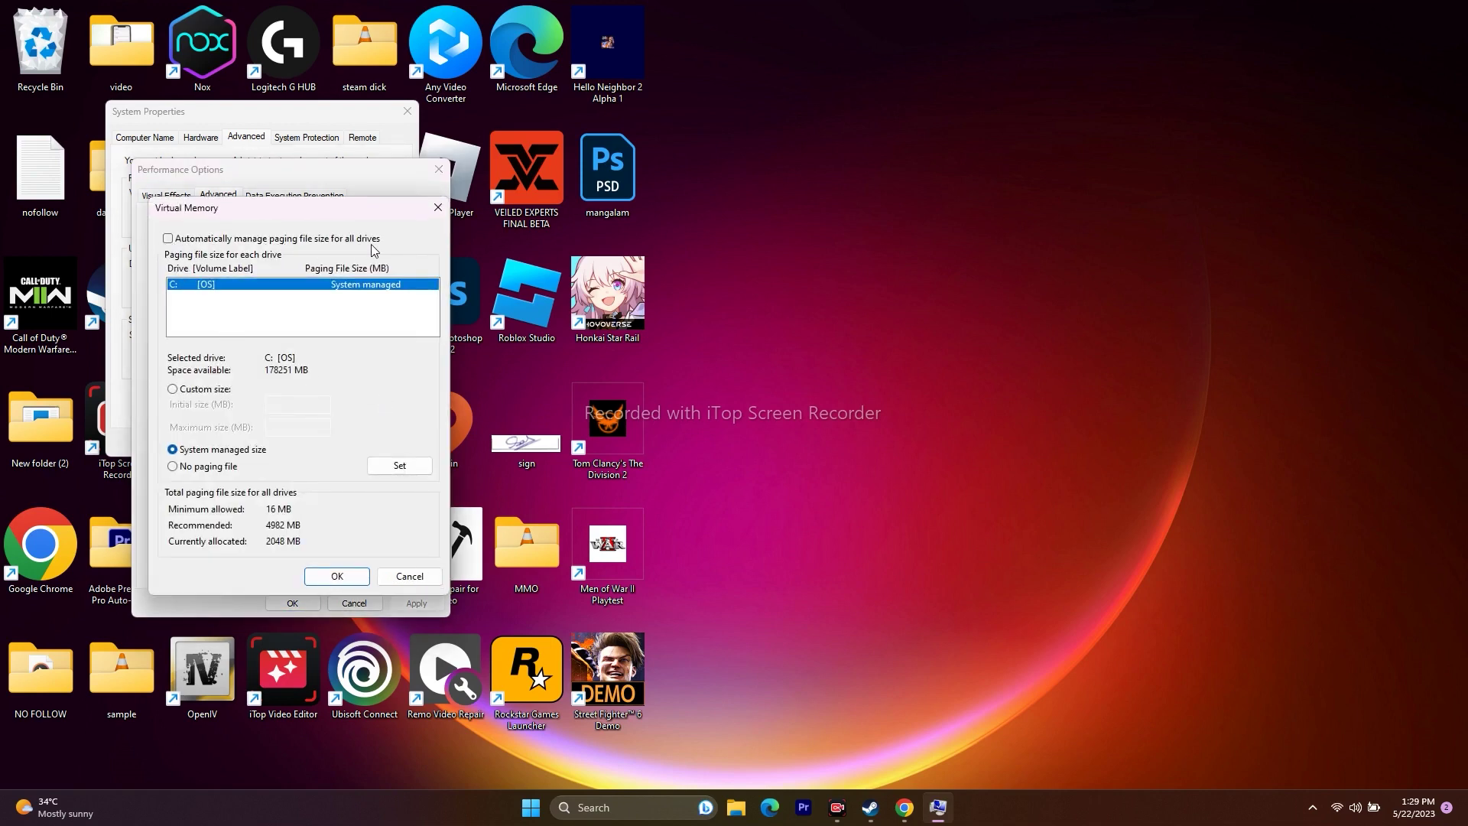
Step: Leave automatic paging file management off for all drives and choose a custom size for drive C:
click(168, 239)
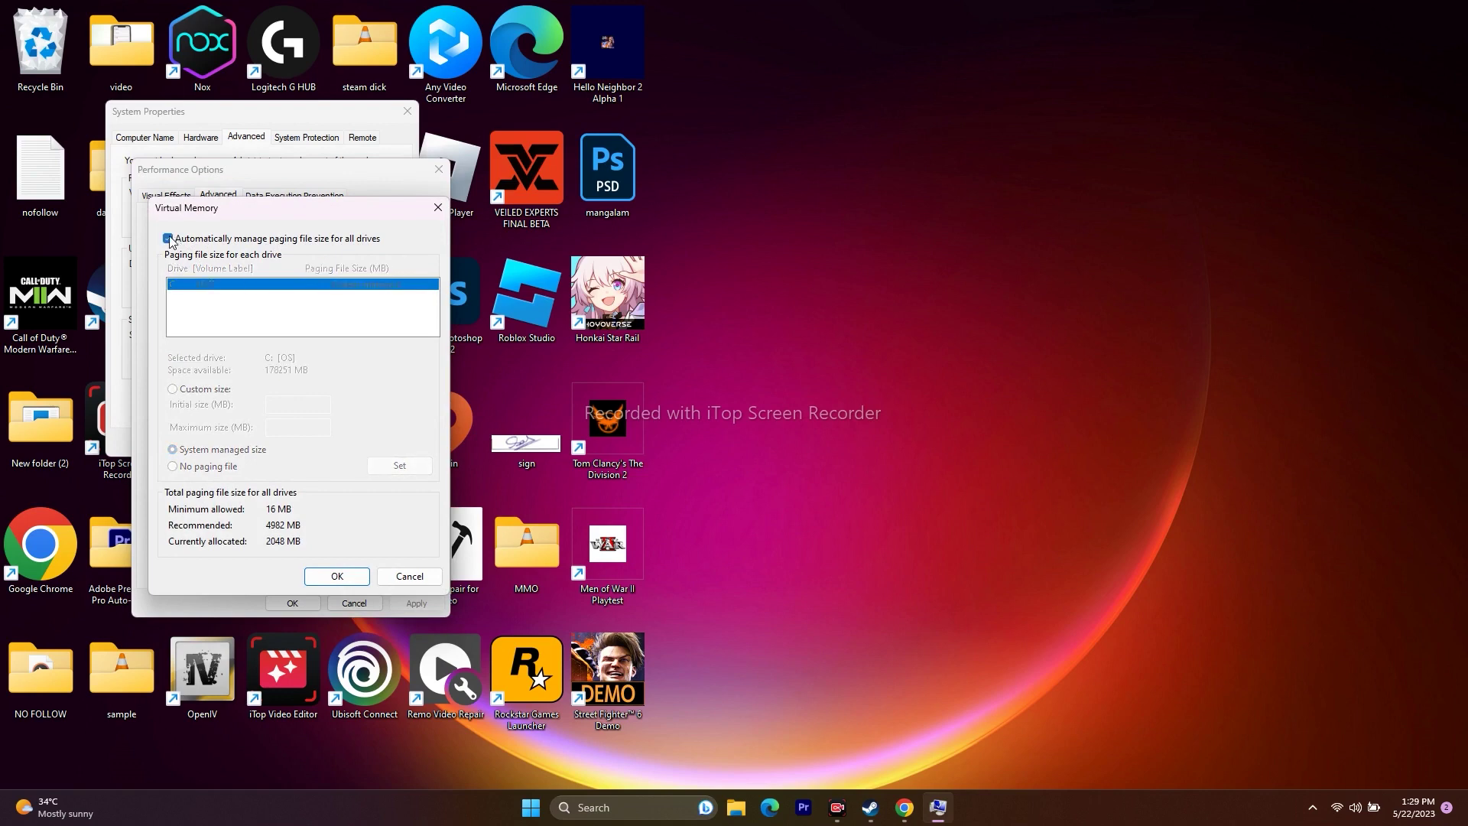
click(176, 240)
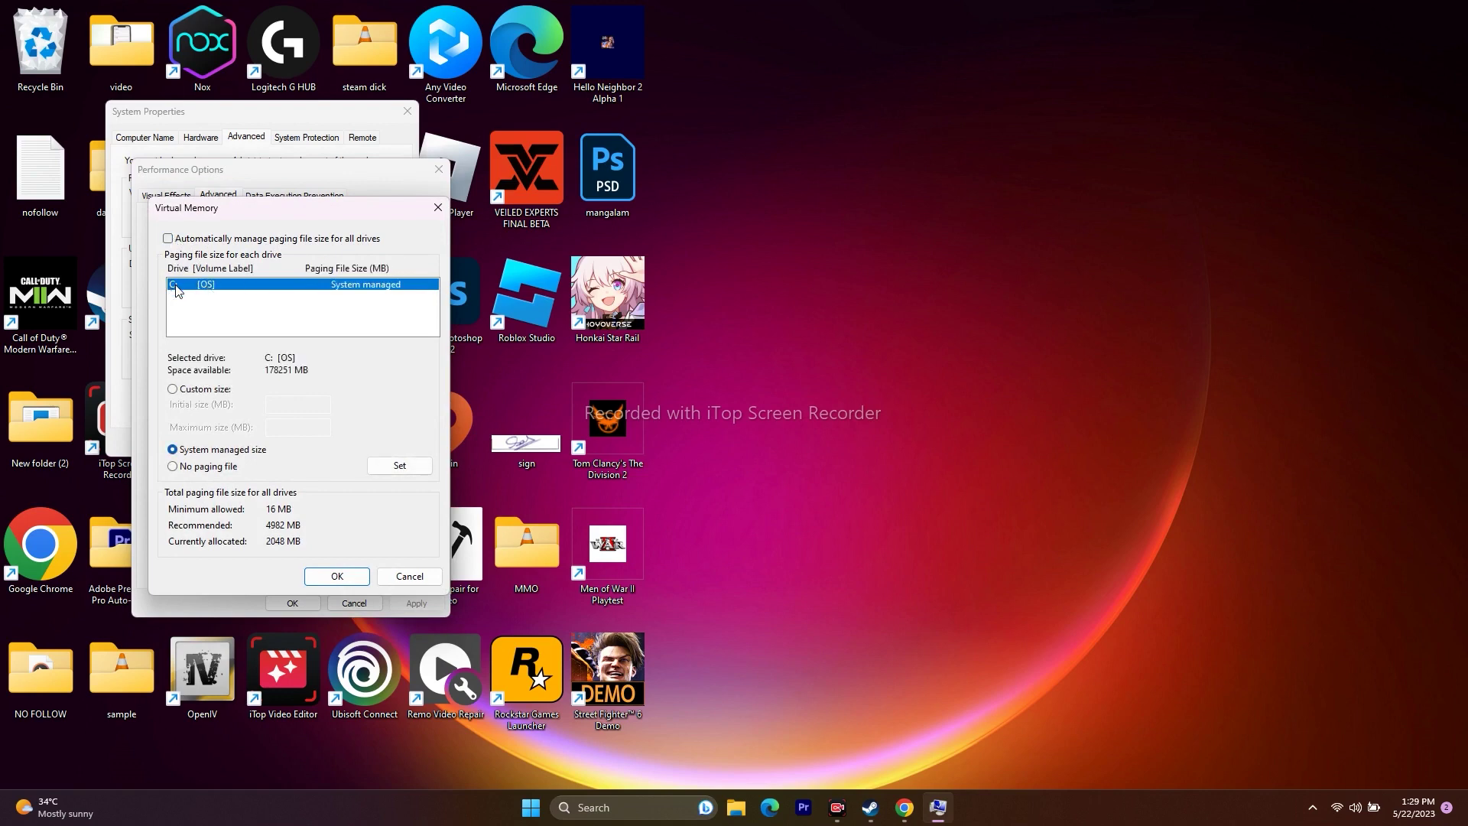
click(173, 390)
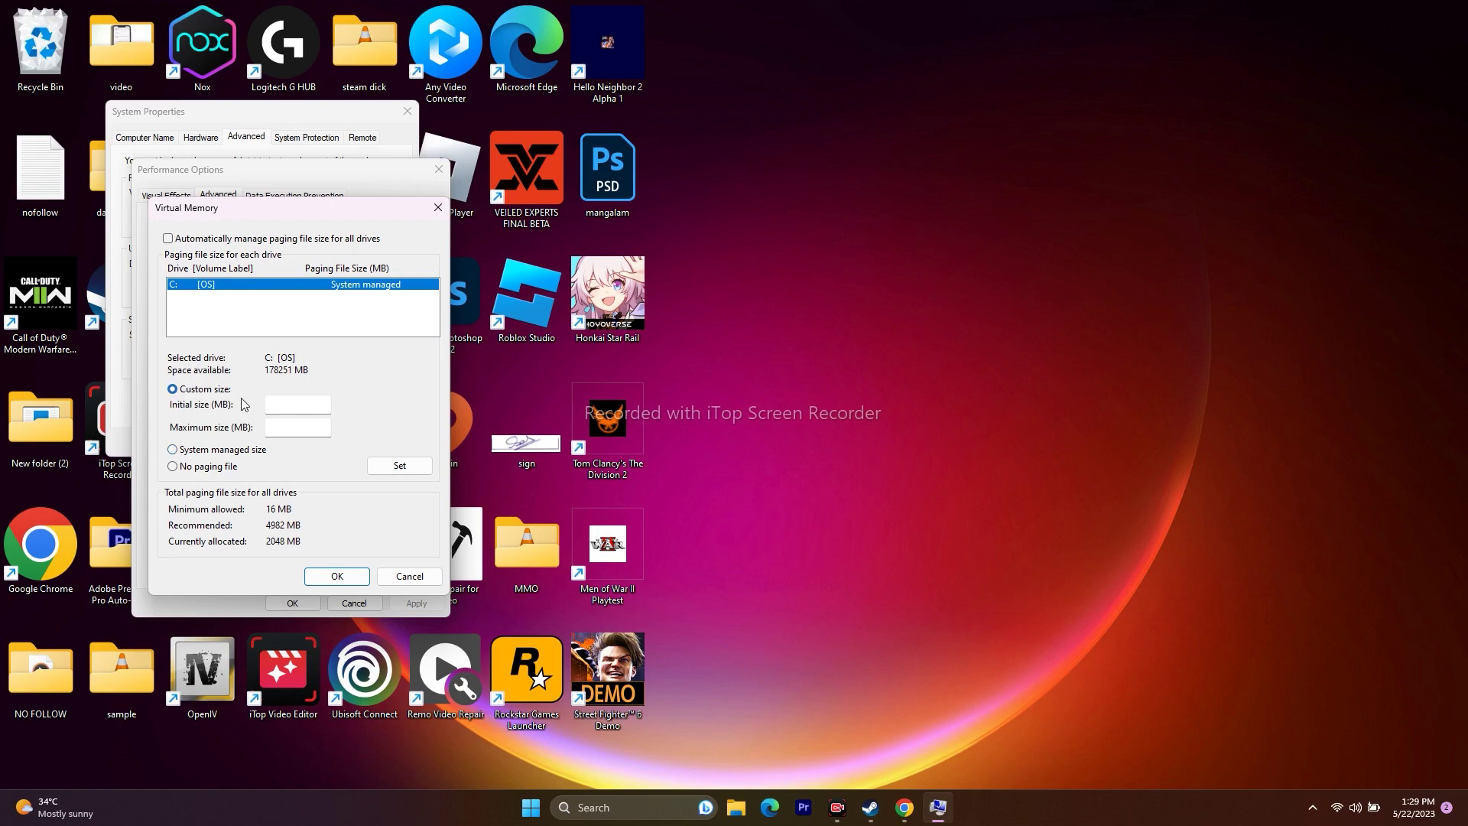
click(284, 425)
Step: Open Calculator and place it beside the Virtual Memory dialog, keeping both size fields in view
click(593, 807)
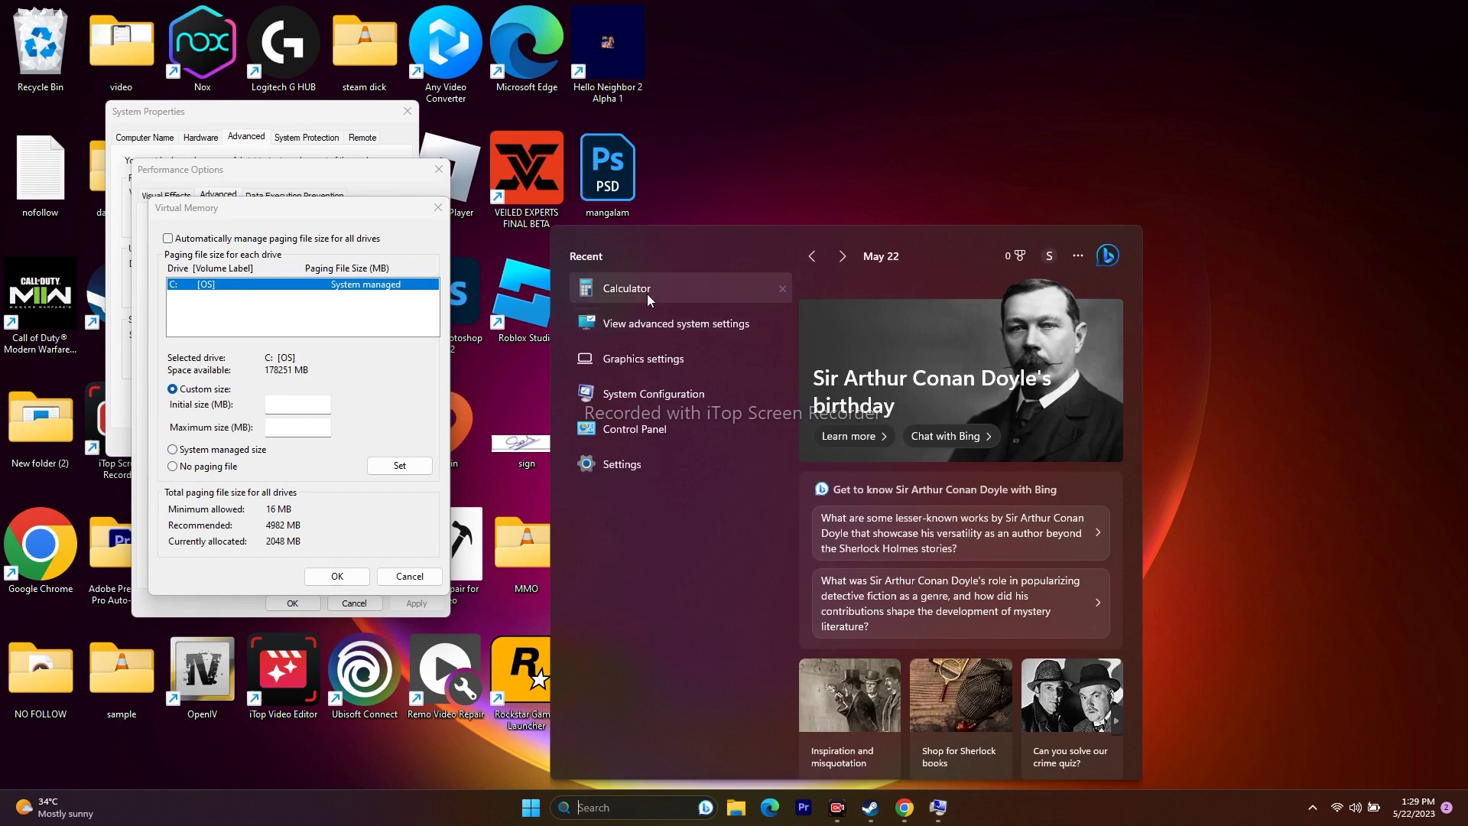
click(646, 293)
drag(783, 81, 1068, 64)
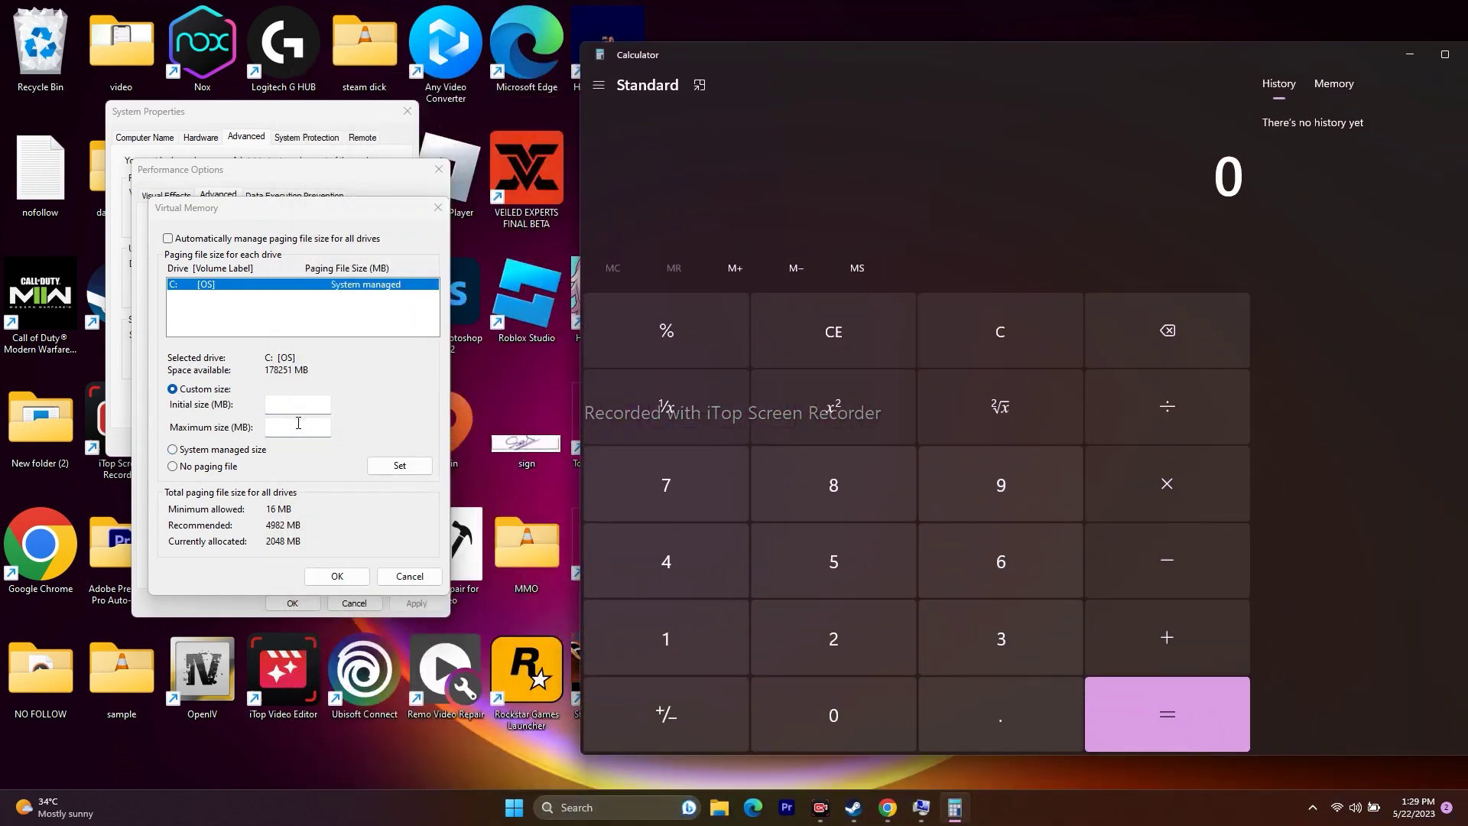
click(302, 422)
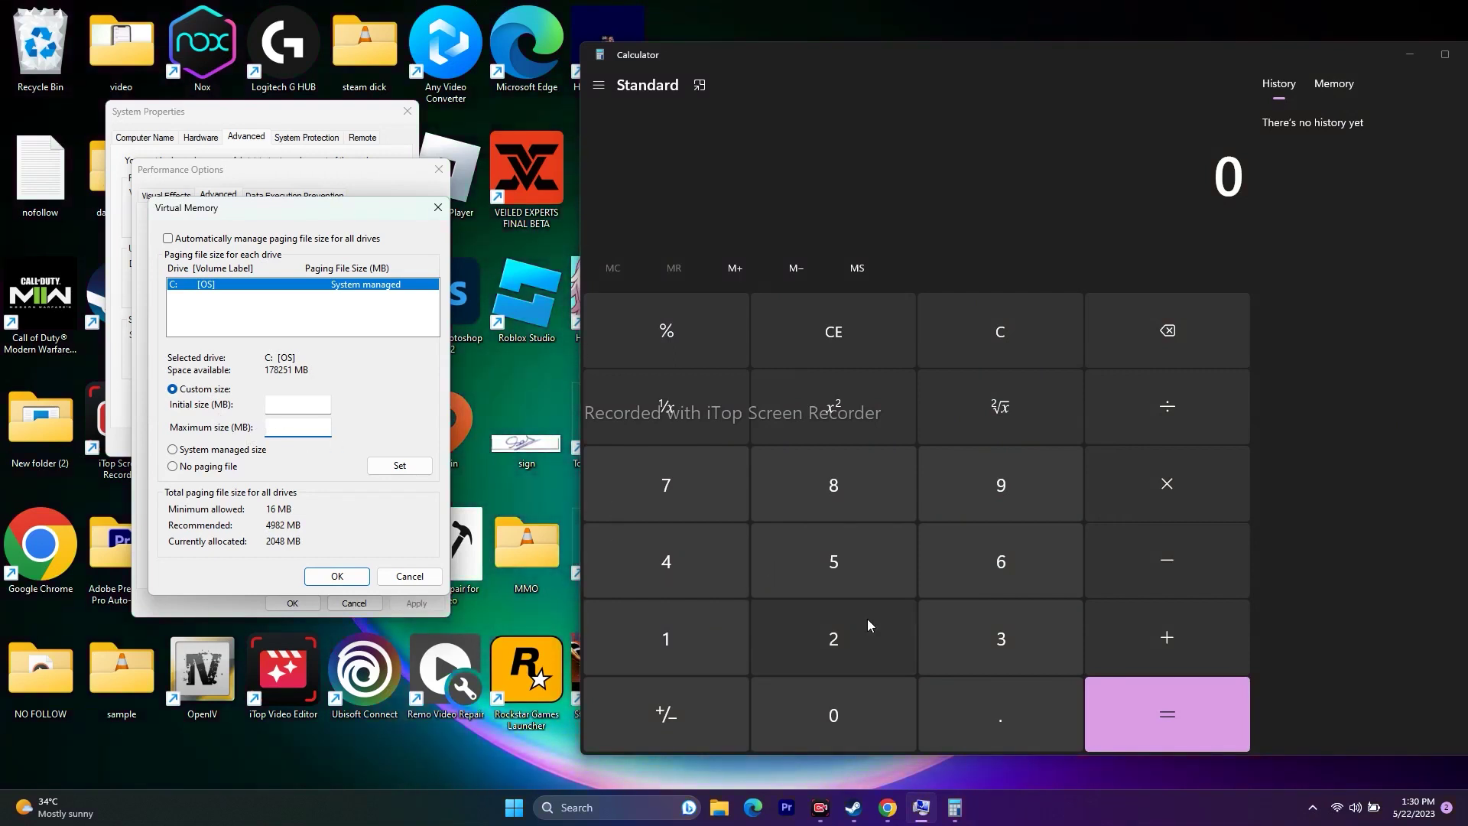
click(294, 405)
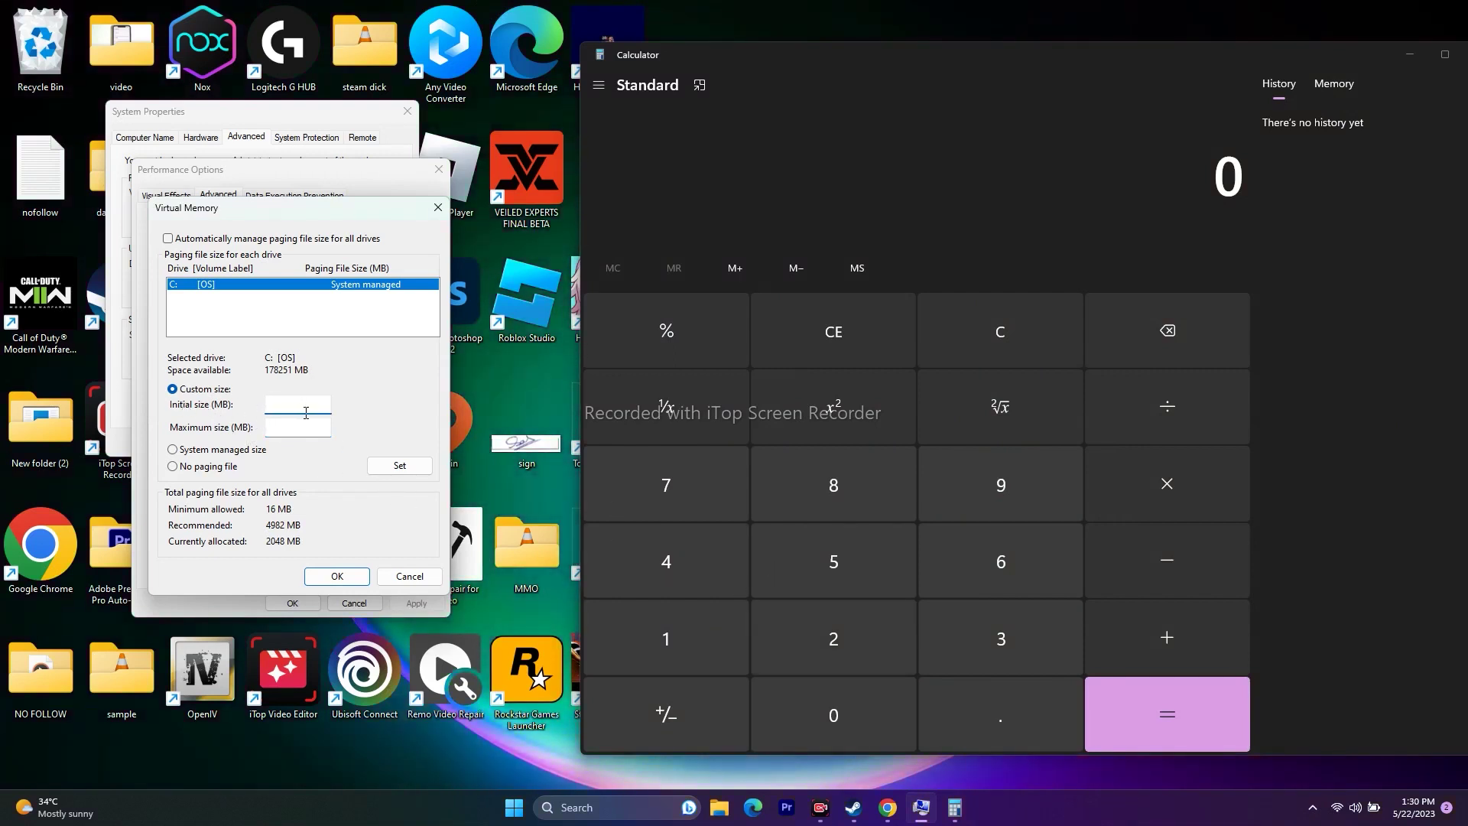
Step: Calculate the initial paging file size for 32 GB as 32 × 1024 × 1.5 in Calculator
click(996, 642)
click(843, 625)
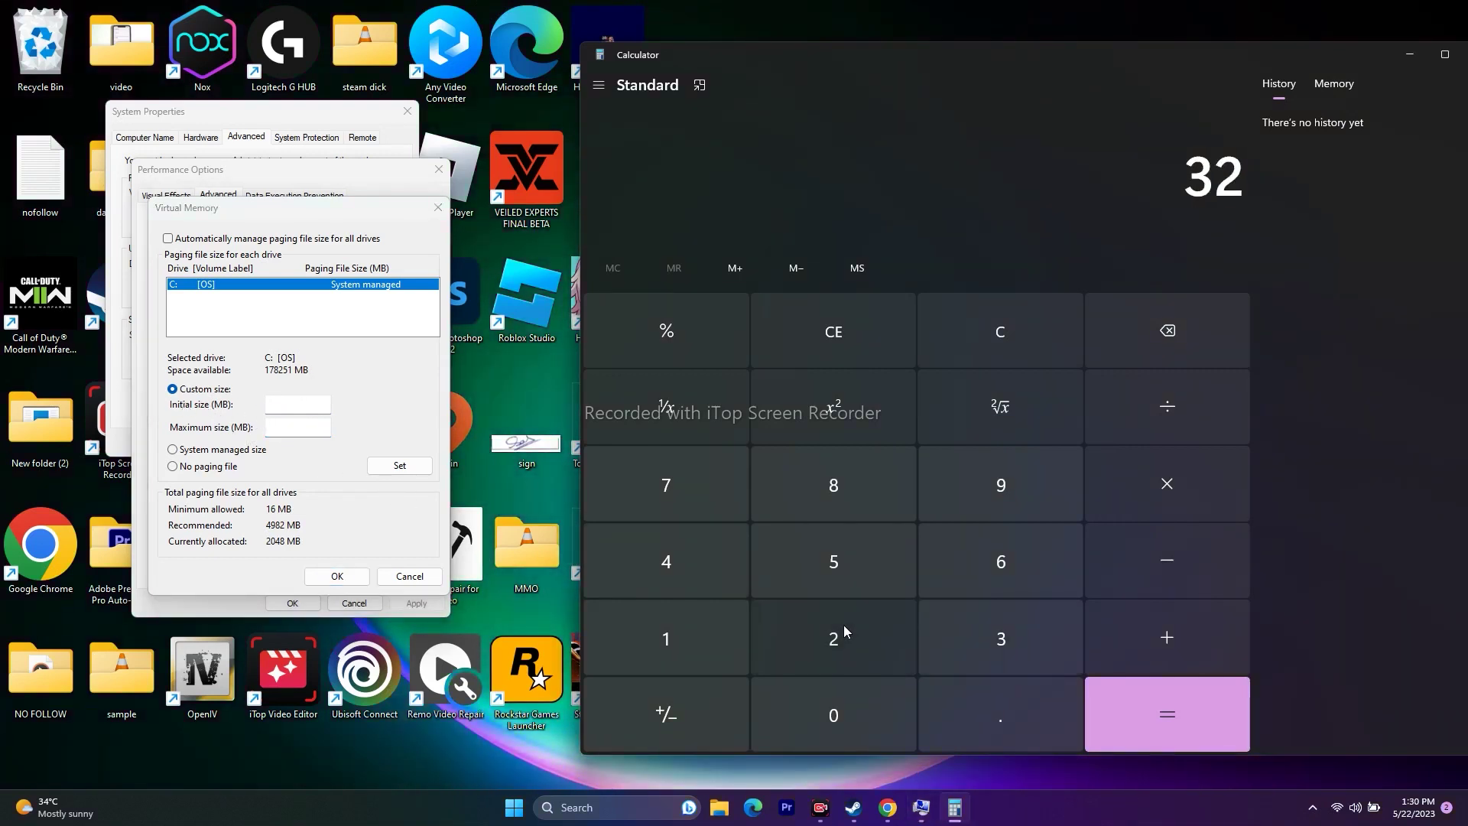
click(1156, 502)
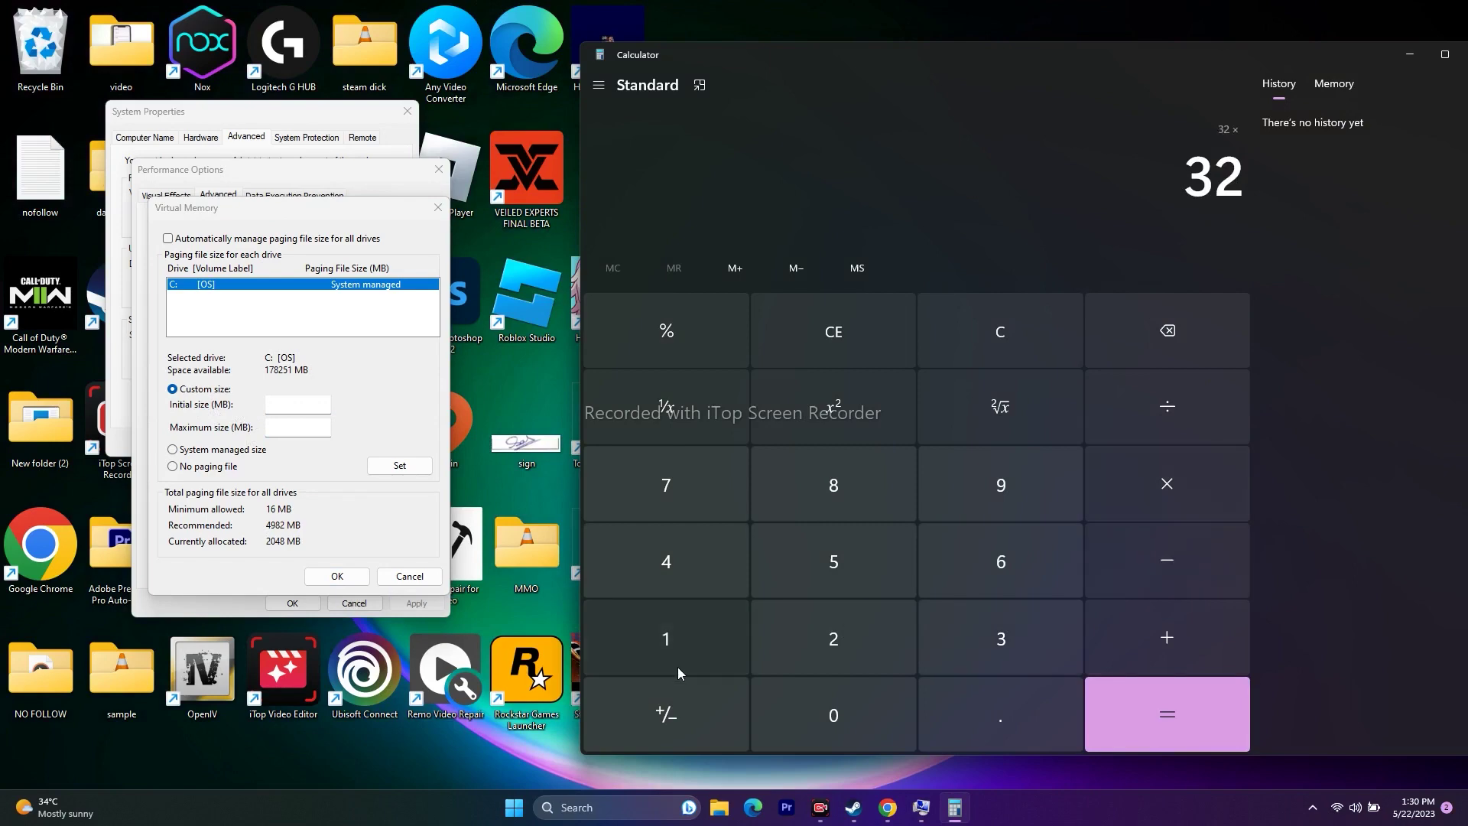
click(707, 655)
click(809, 715)
click(815, 665)
click(656, 560)
click(1122, 711)
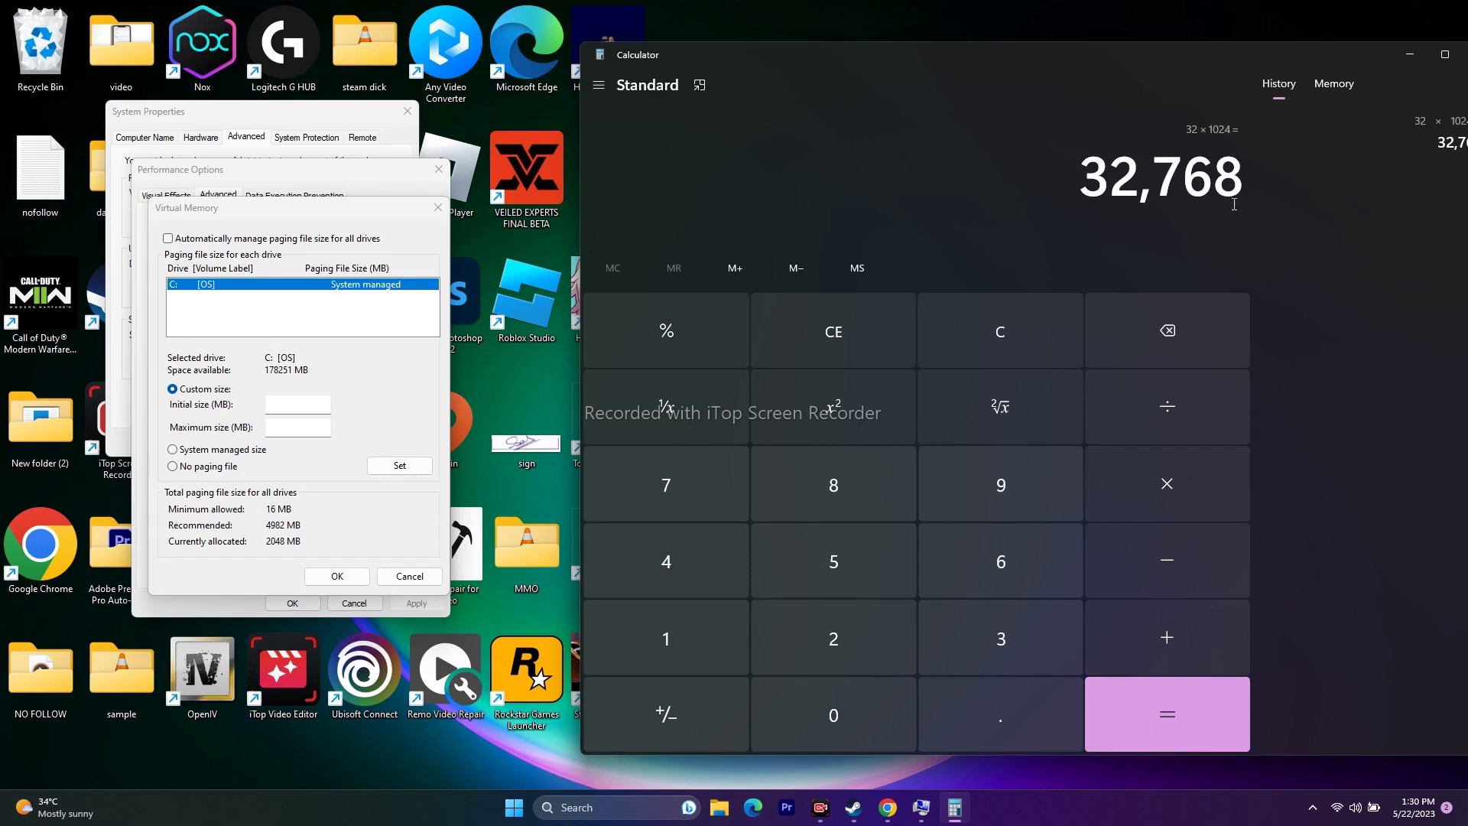
click(1177, 457)
click(650, 639)
click(986, 723)
click(835, 559)
click(1144, 714)
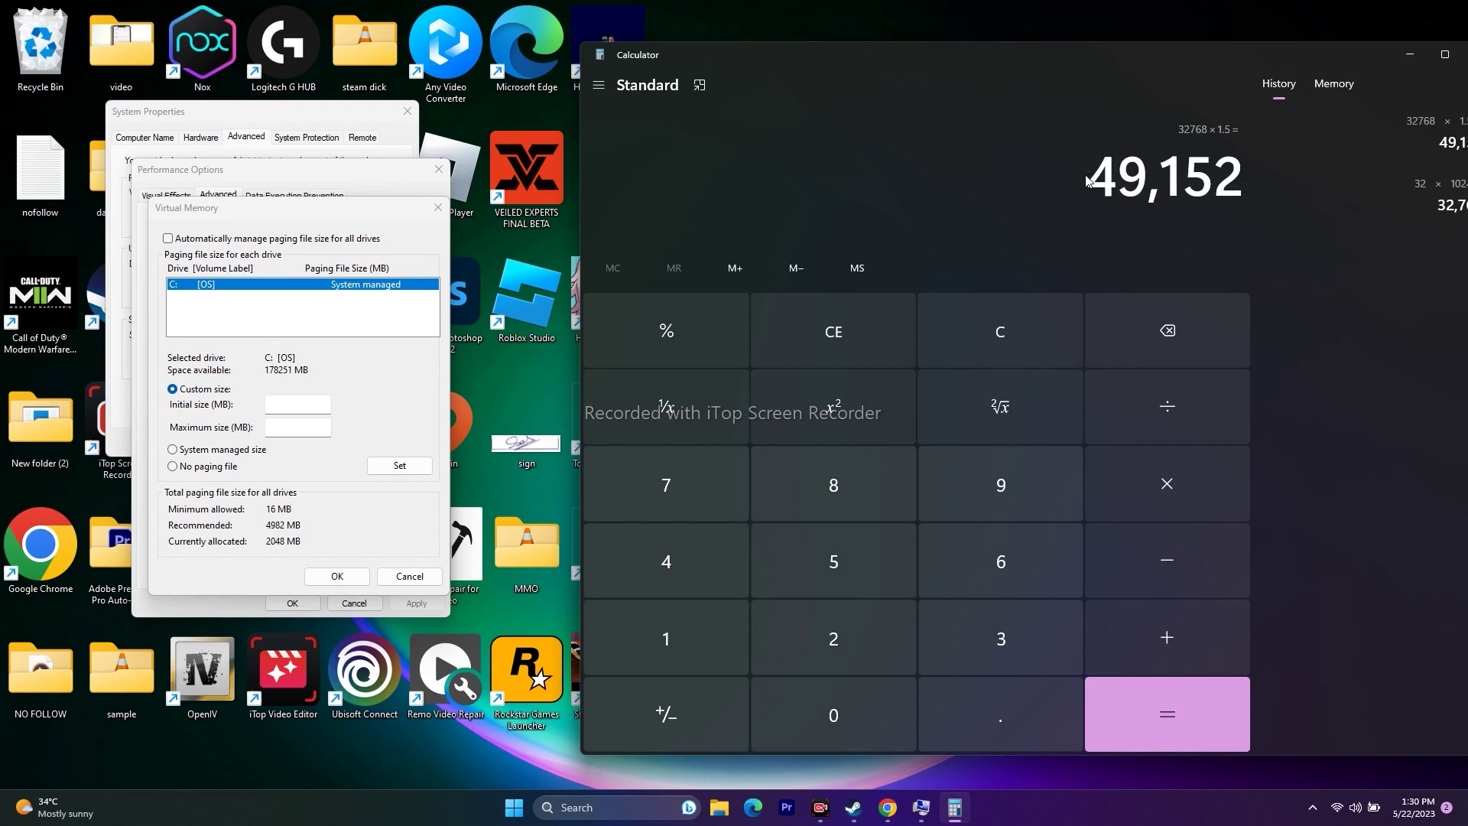
Step: Copy the calculated result into the initial size of drive C:'s paging file as 49,152 MB
drag(1094, 179, 1221, 185)
drag(1093, 179, 1220, 185)
right_click(1221, 186)
click(1246, 195)
click(300, 403)
right_click(300, 404)
click(339, 470)
click(299, 427)
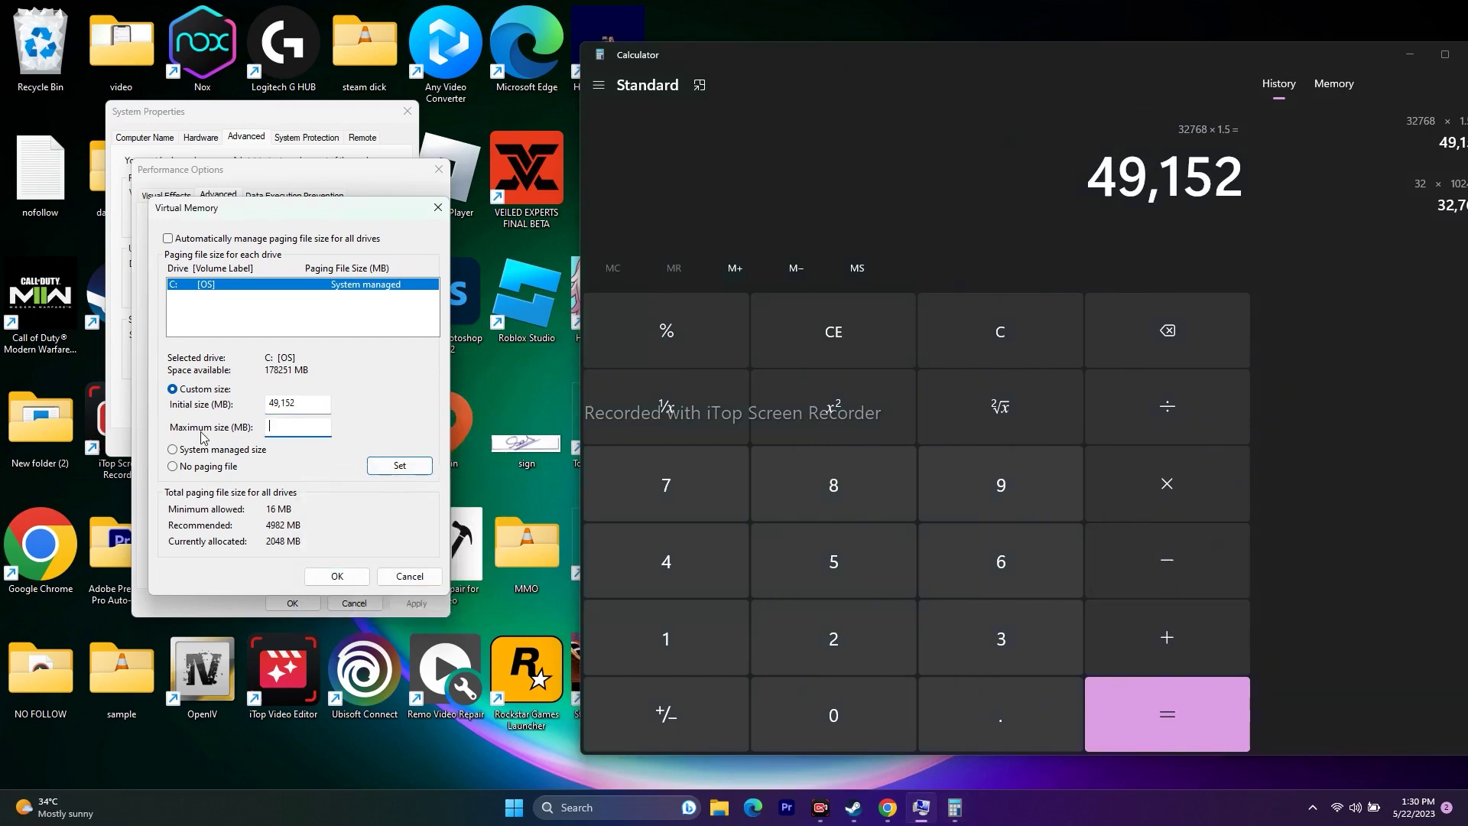
Step: Clear Calculator and calculate the maximum paging file size as 32 × 1024 × 3
click(795, 332)
click(986, 642)
click(834, 638)
click(1173, 499)
click(673, 638)
click(829, 711)
click(821, 638)
click(666, 562)
click(1148, 726)
click(1158, 483)
click(1009, 642)
click(1124, 699)
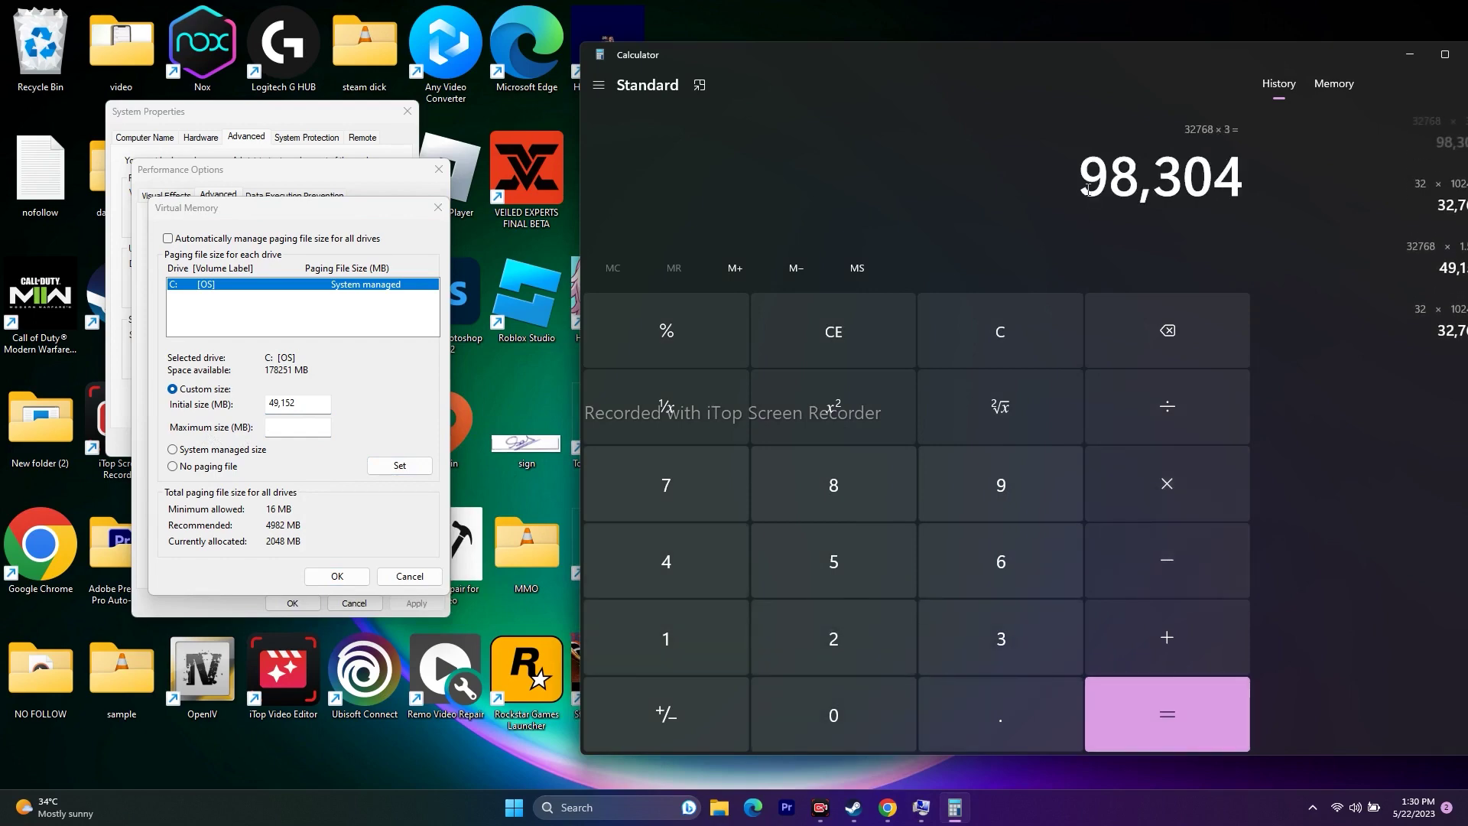
Step: Copy the result into the maximum paging file size as 98,304 MB, close Calculator, and confirm the open system dialogs
right_click(1196, 187)
click(1234, 197)
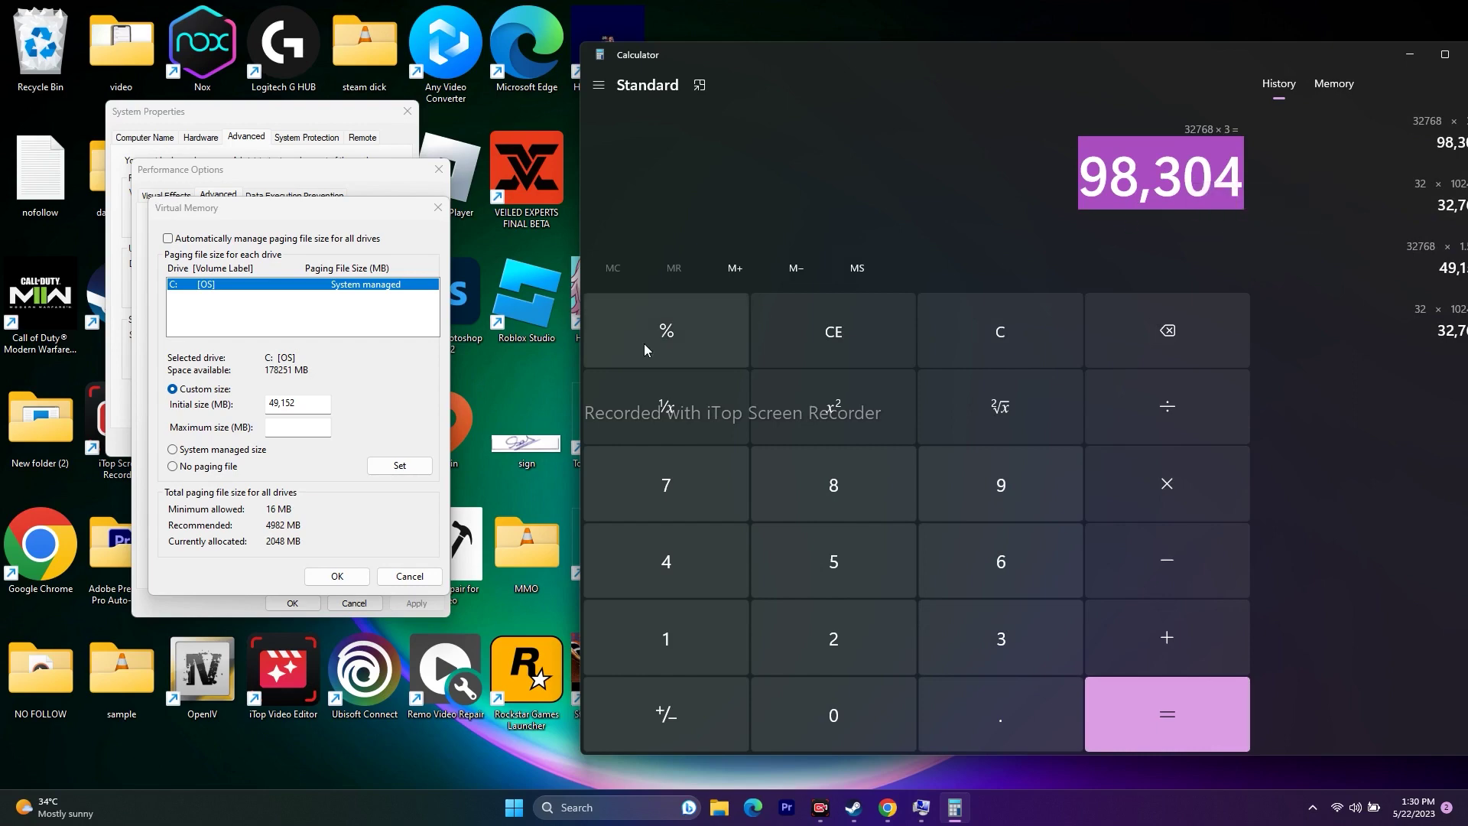
right_click(291, 427)
click(328, 504)
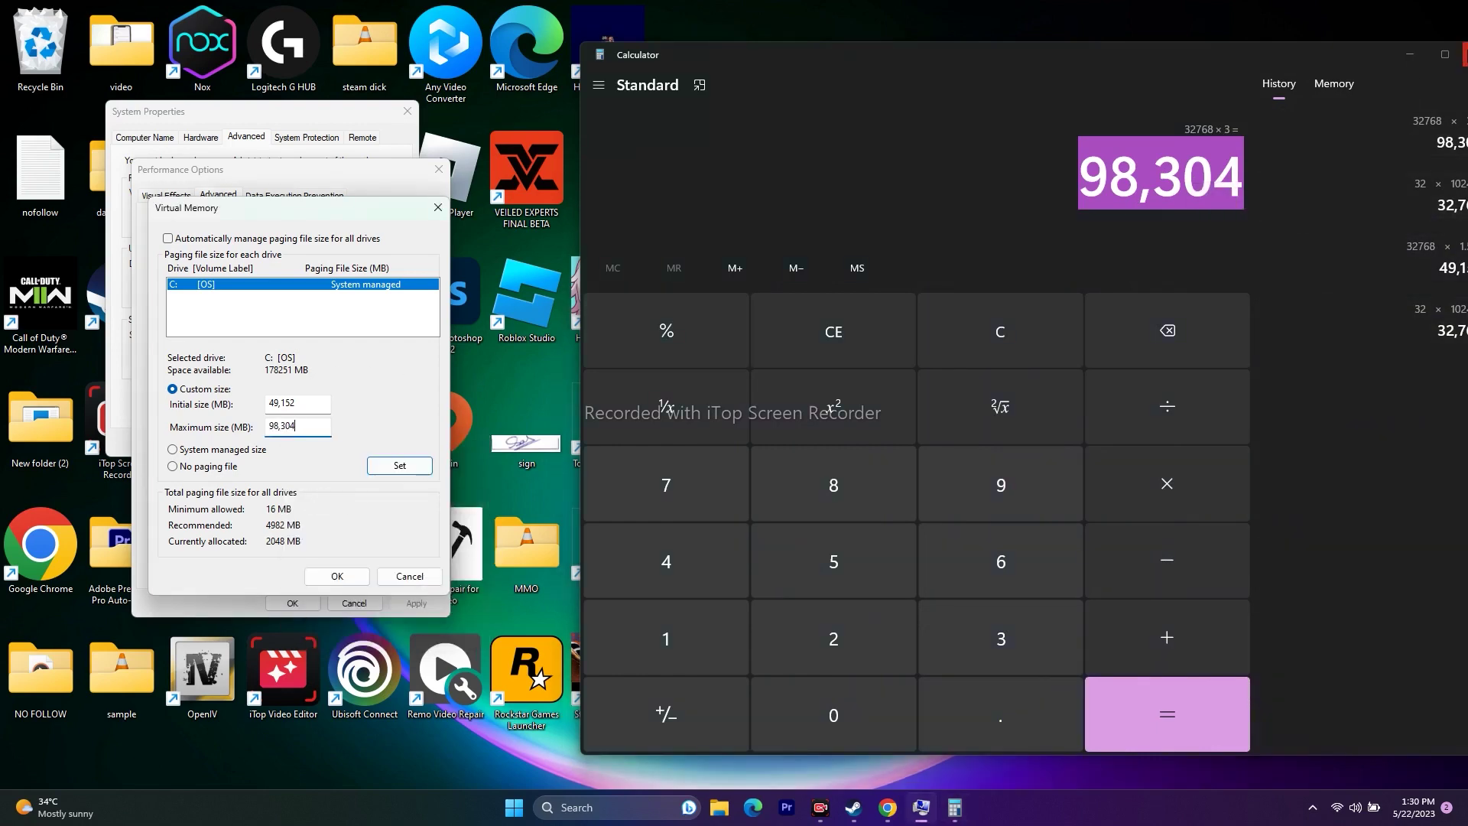
drag(1374, 61, 1220, 52)
click(336, 575)
click(292, 603)
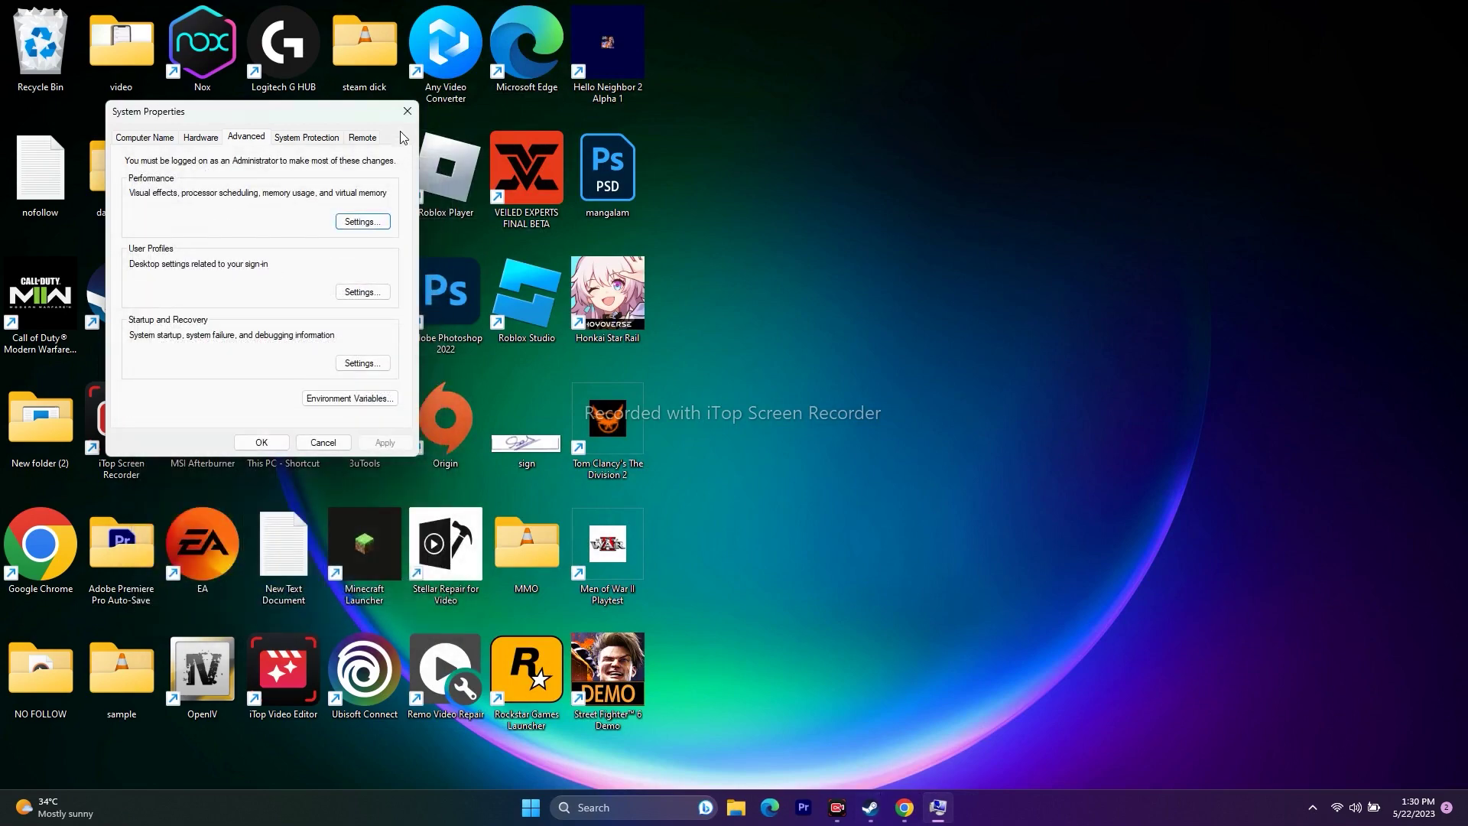
key(Return)
mouse_move(887, 822)
click(862, 745)
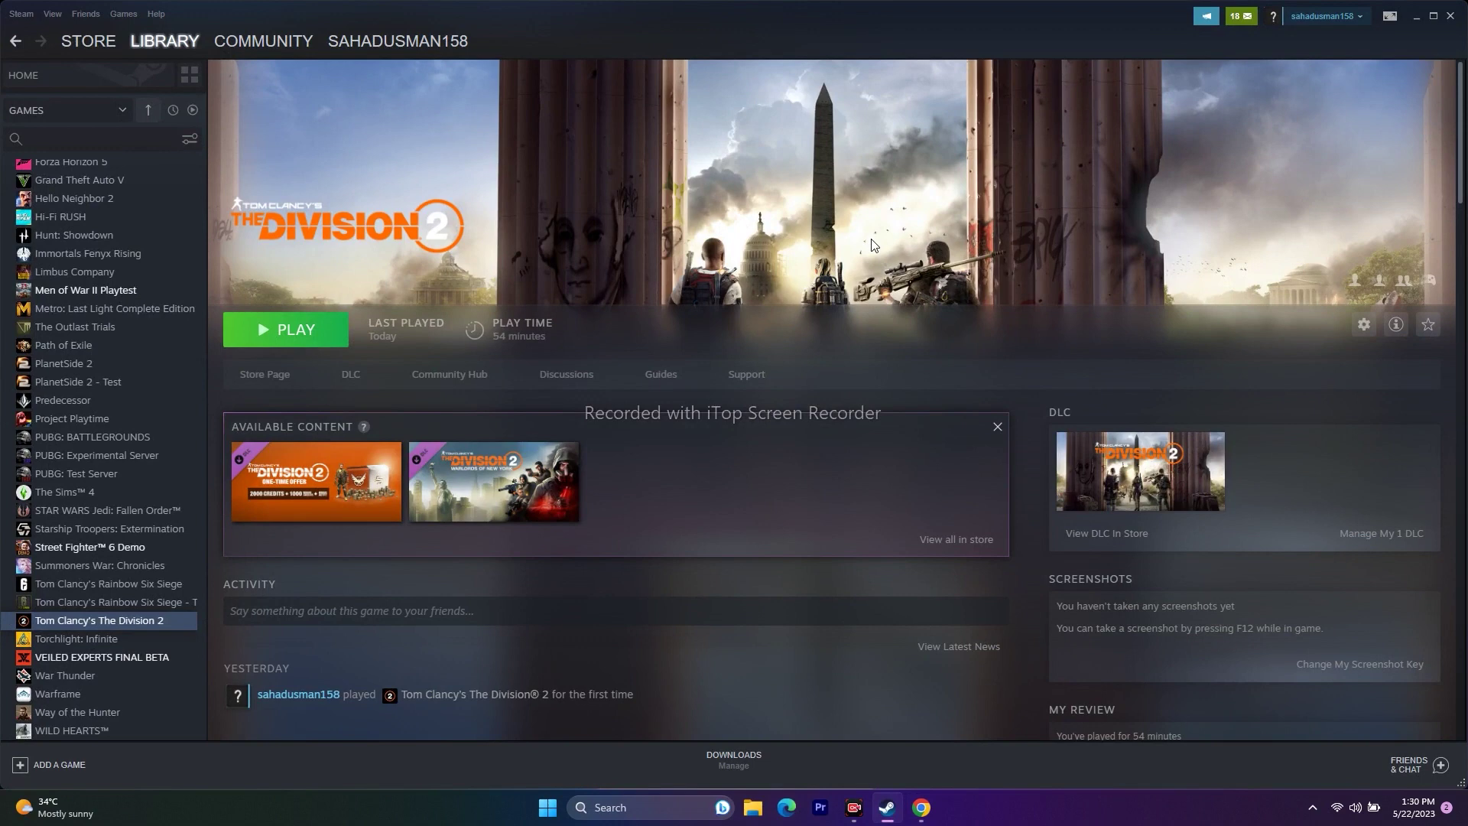
click(1415, 16)
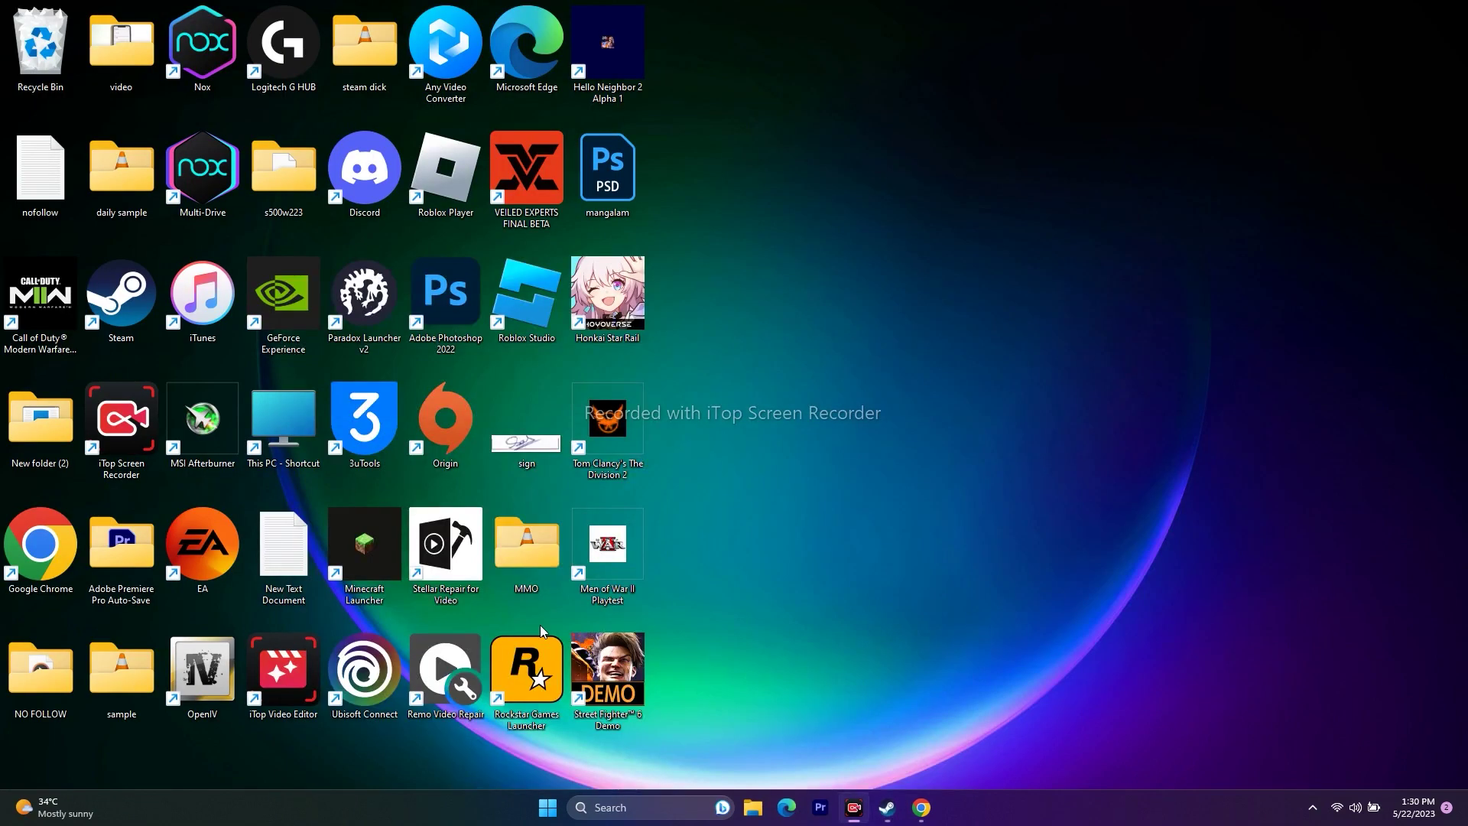
Step: Check the Windows Update page in Settings for available updates, and close Settings
click(611, 808)
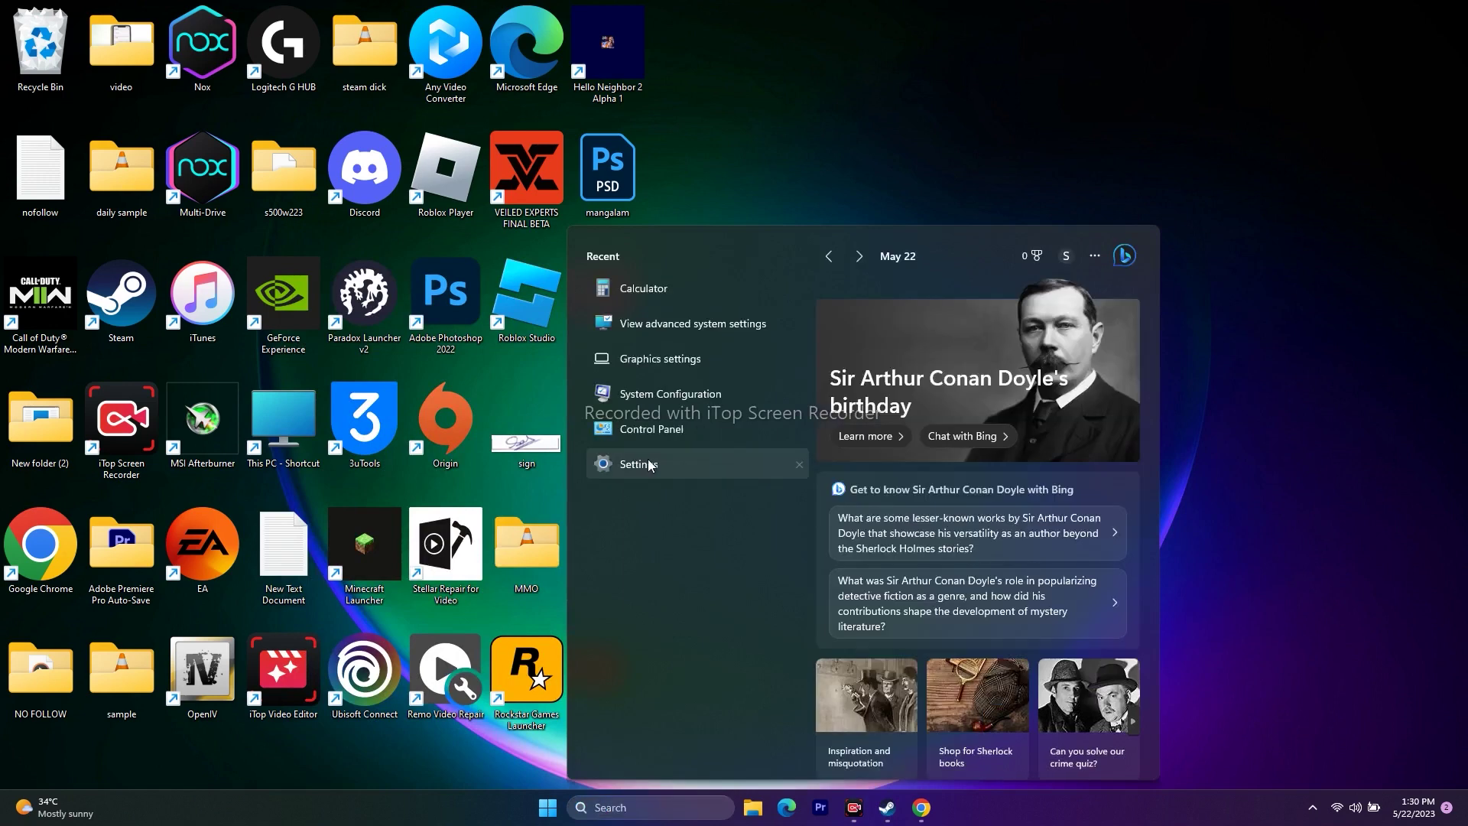
click(639, 464)
click(107, 468)
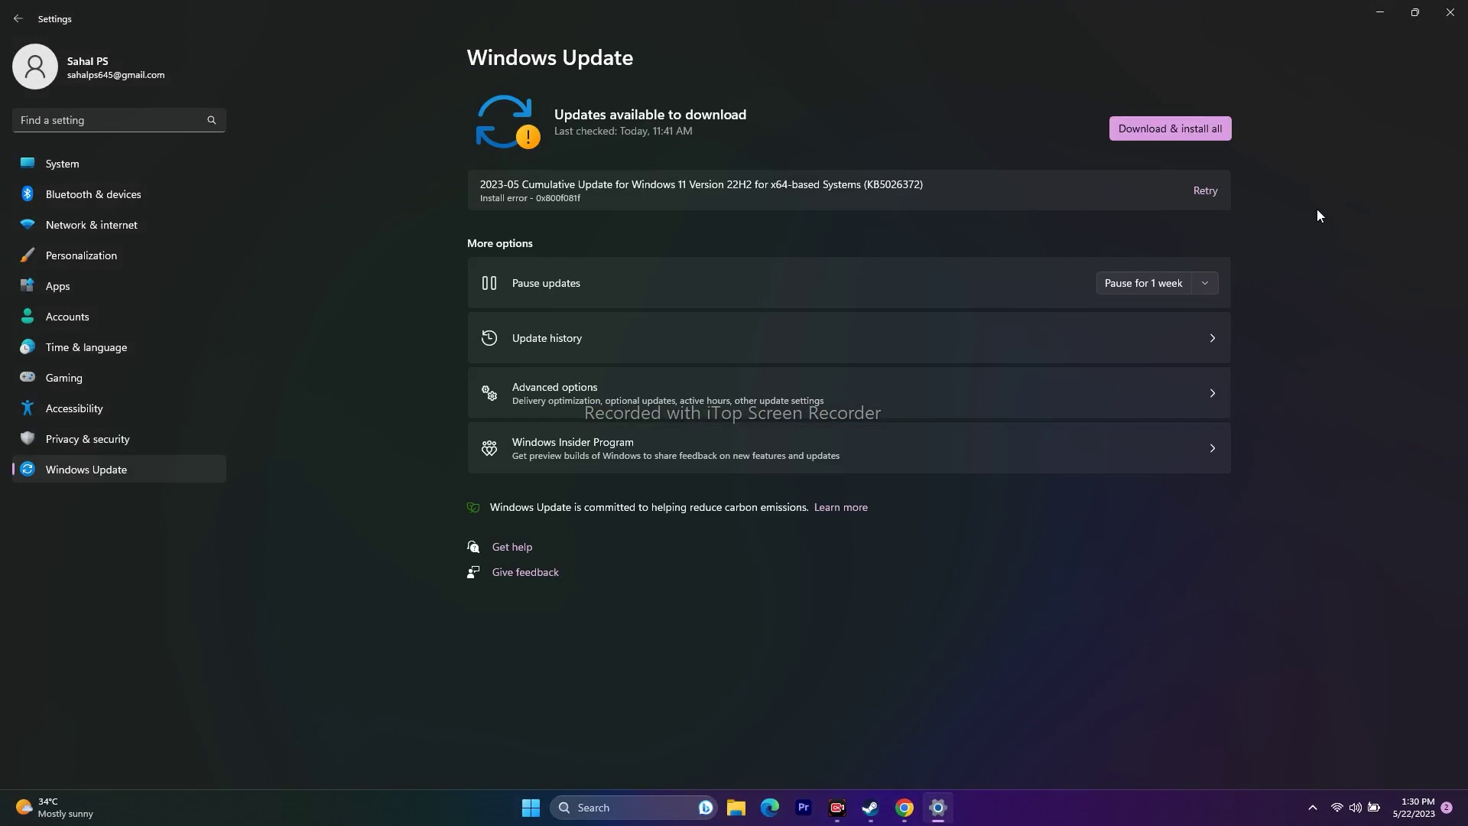
click(1453, 15)
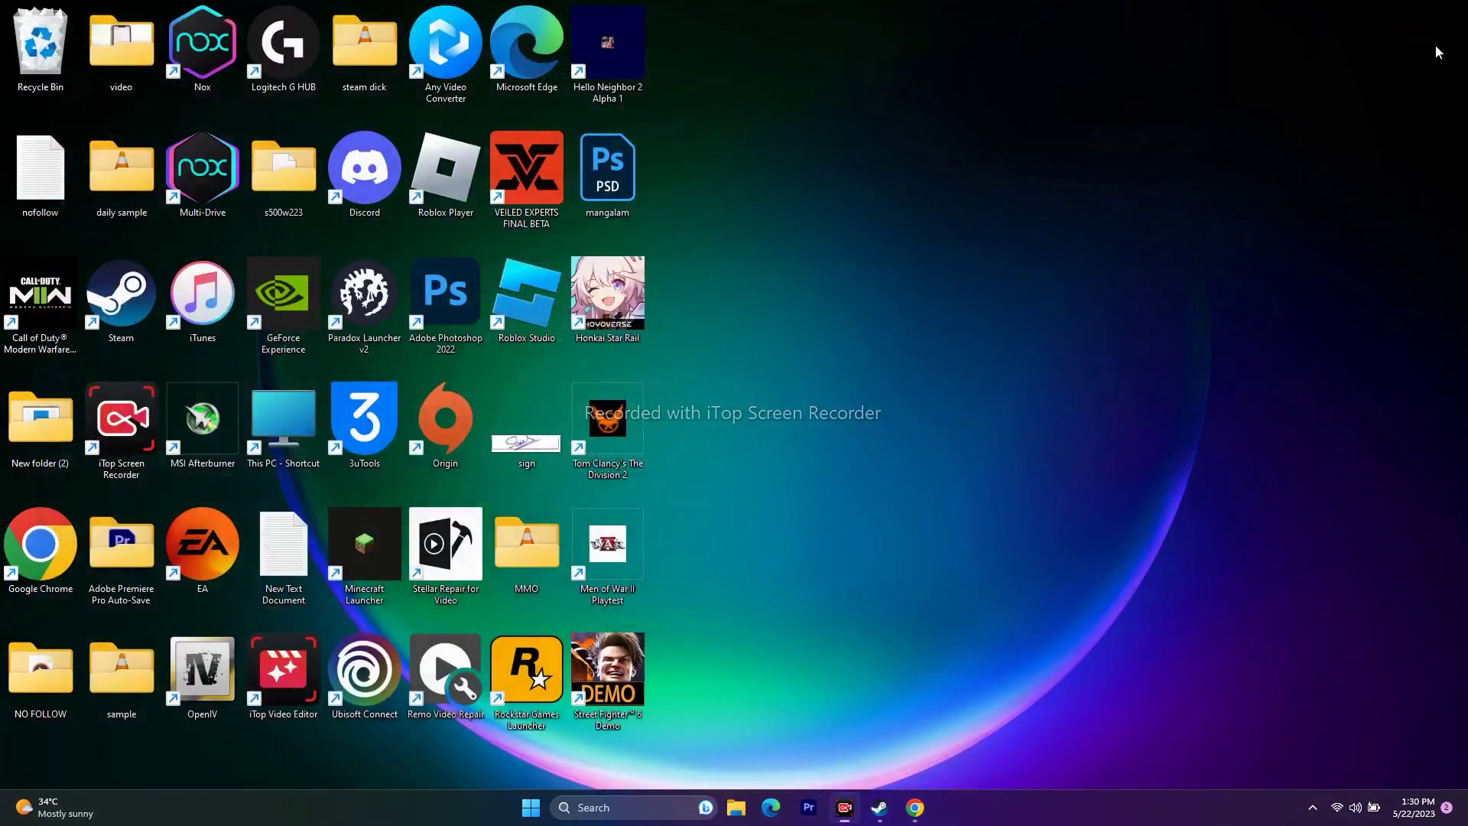
Step: Switch to Chrome and bring up the NVIDIA GeForce Drivers page
mouse_move(931, 803)
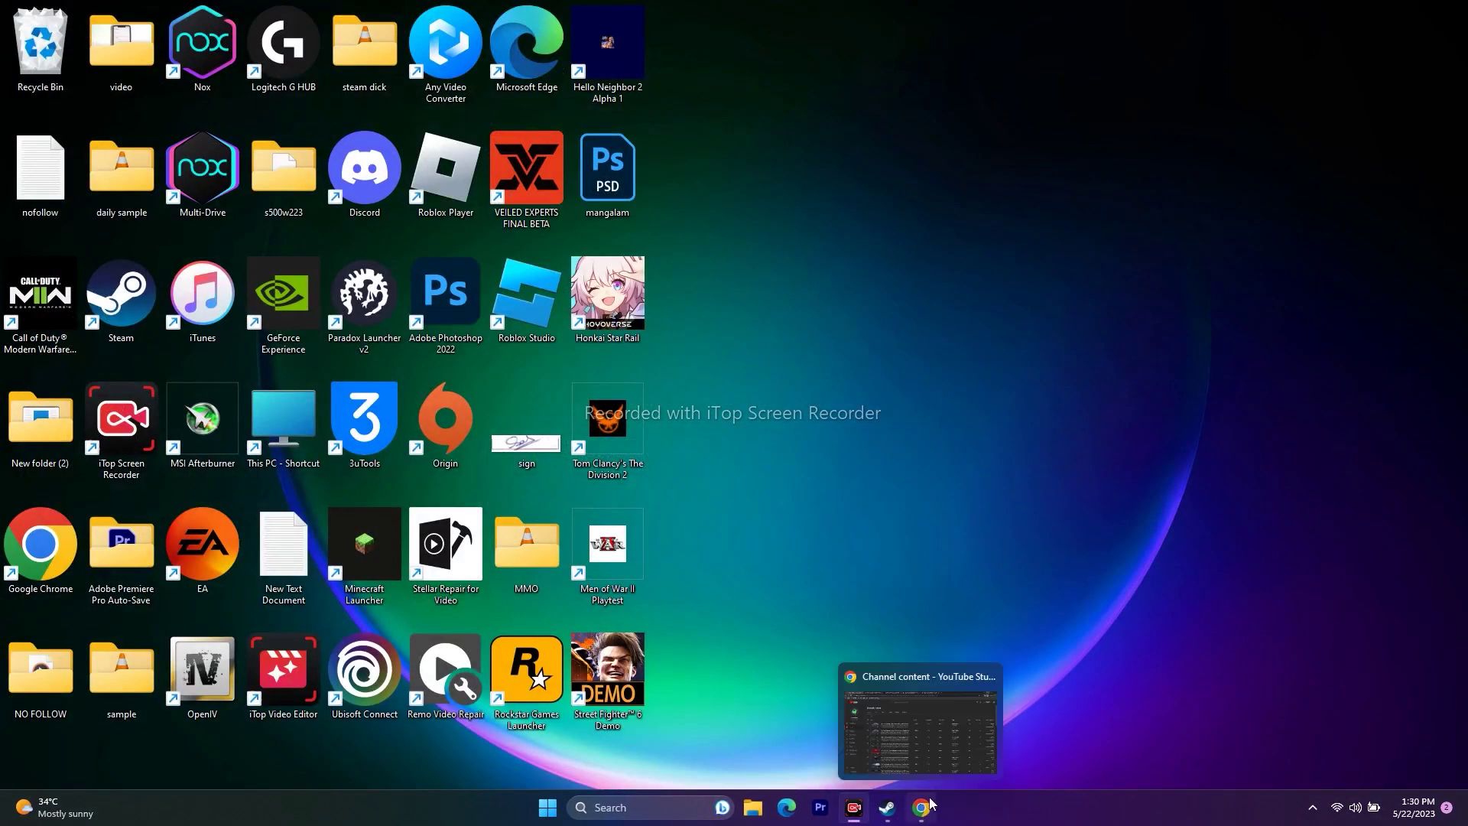
click(943, 731)
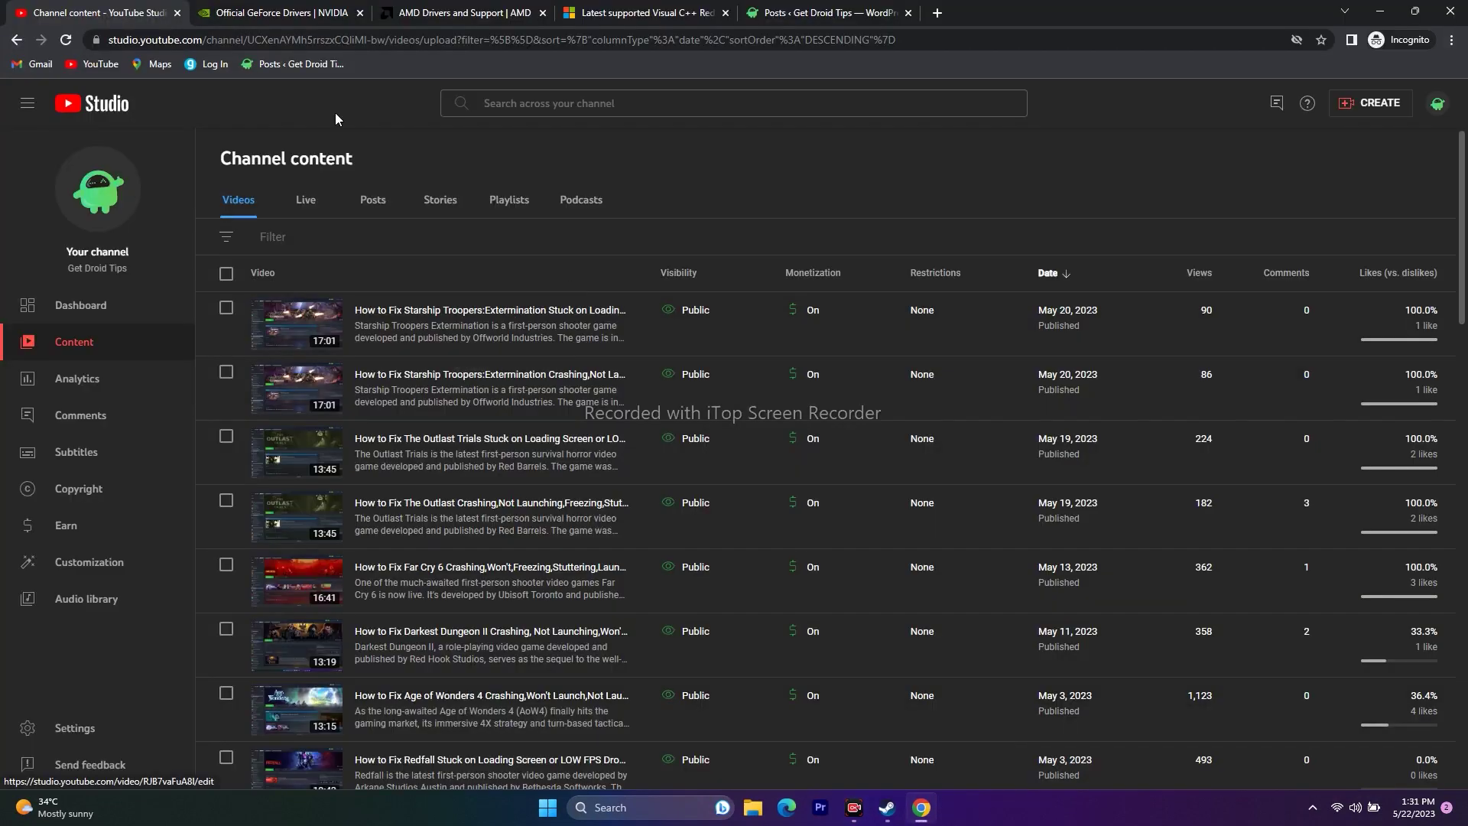
click(275, 12)
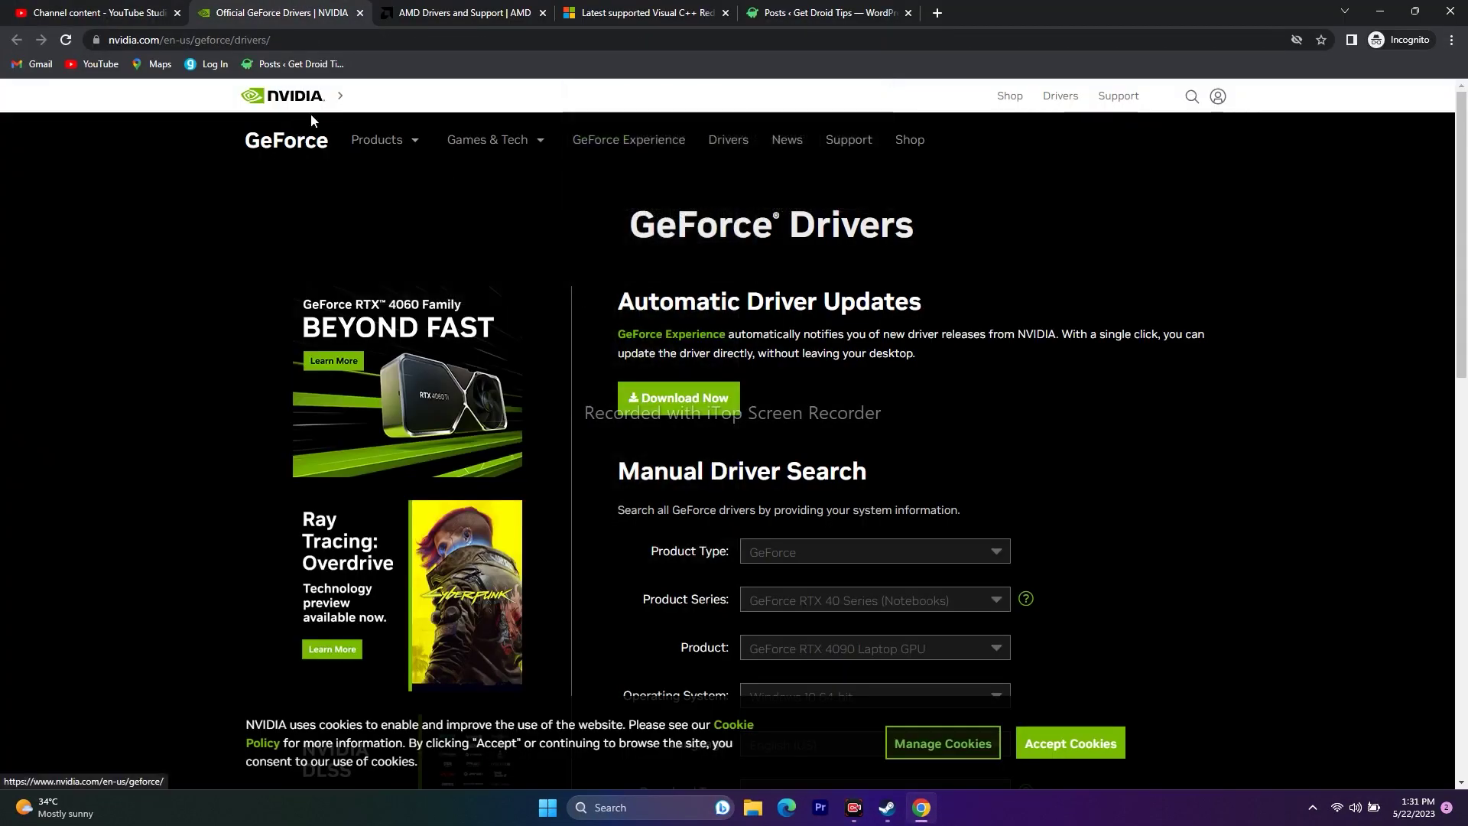
click(430, 11)
click(279, 6)
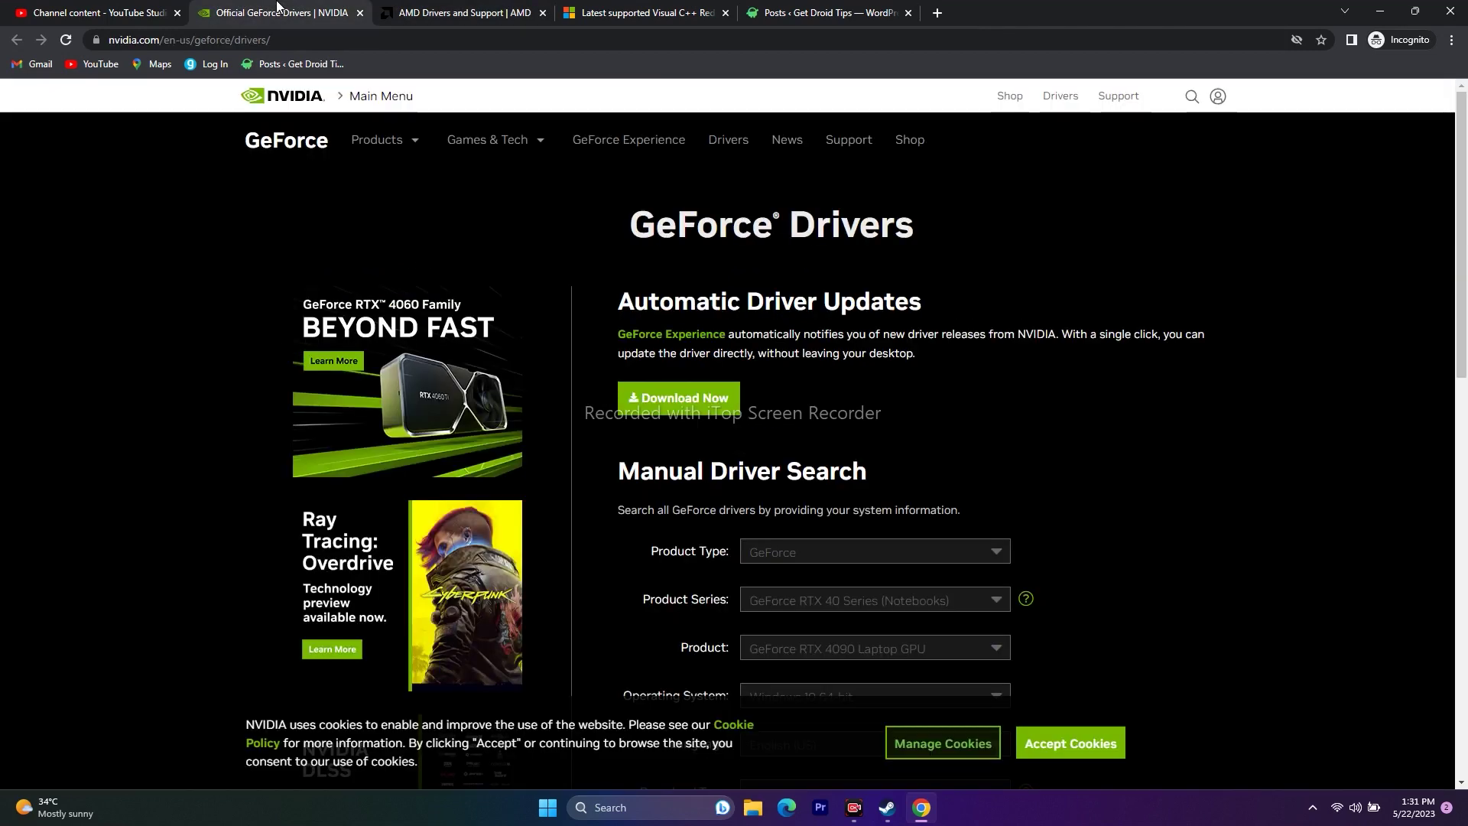
Step: Set the operating system to Windows 11 in the manual driver search and search for GeForce drivers
scroll(1278, 334, down, 3)
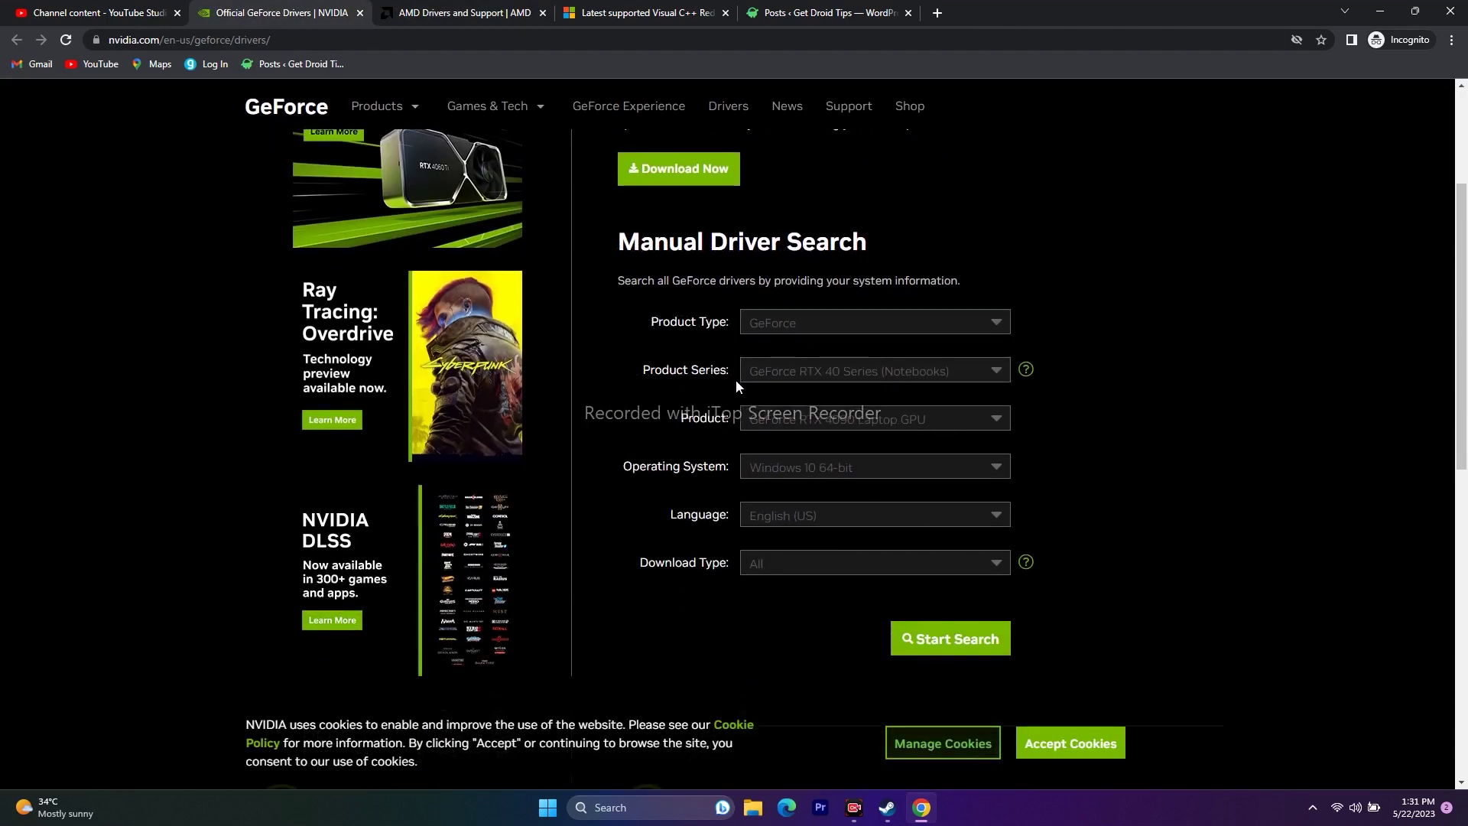
click(764, 468)
click(879, 511)
scroll(1131, 474, down, 3)
click(956, 330)
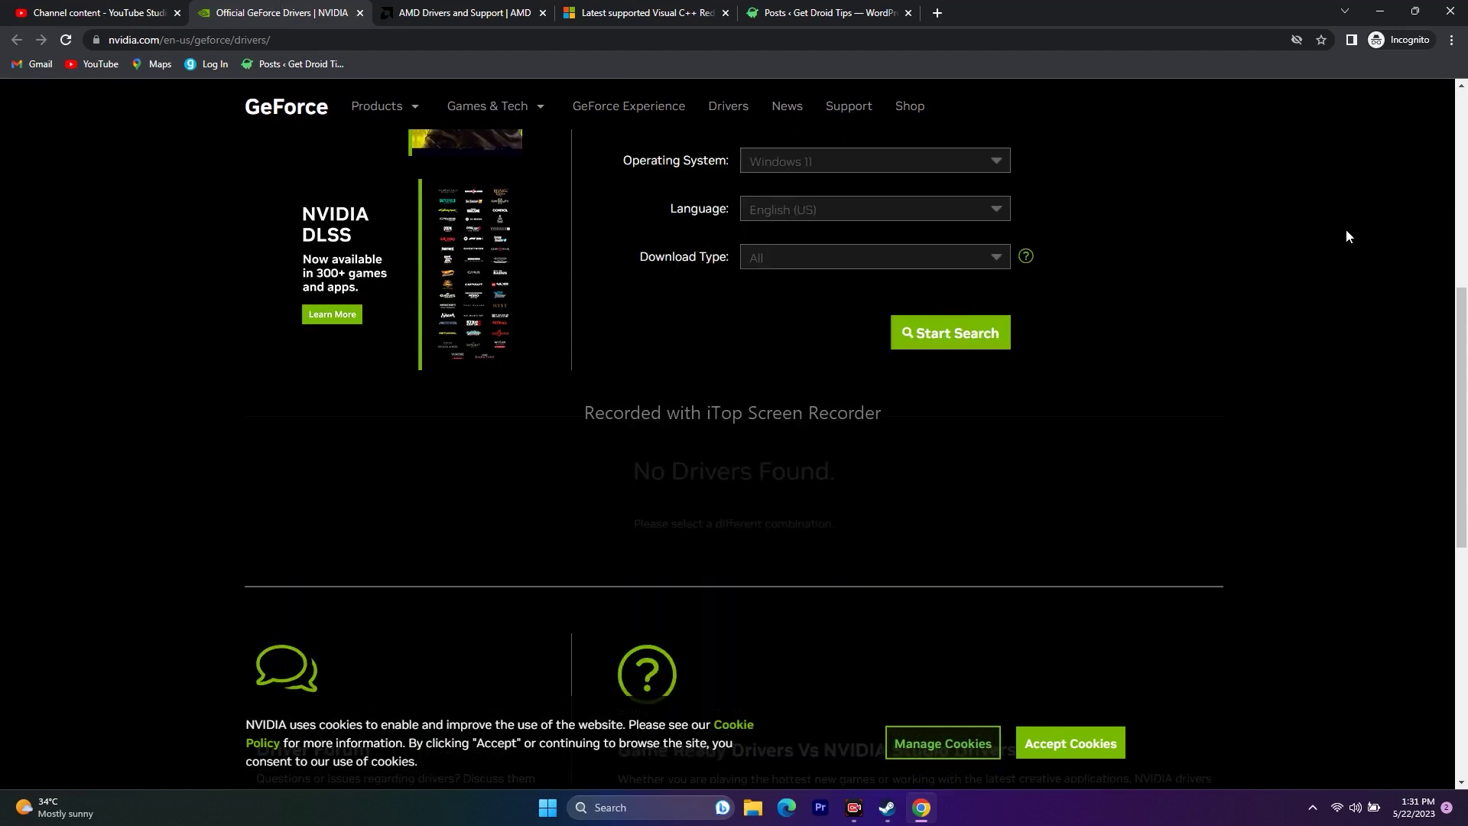
Step: Search for GeForce RTX 40 Series drivers for the NVIDIA GeForce RTX 4090 and open the Game Ready Driver 531.79 page
scroll(1345, 236, up, 7)
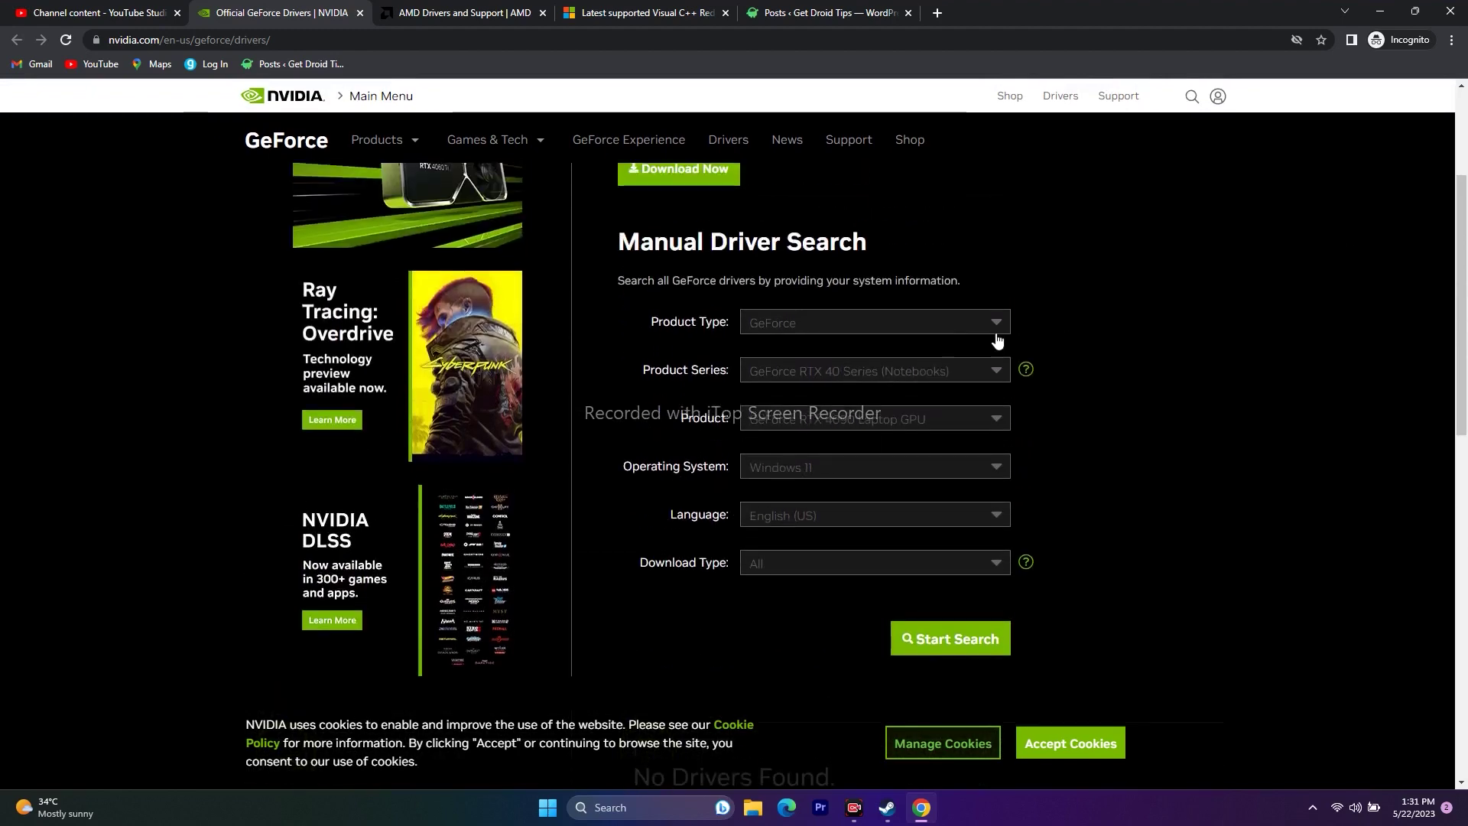
click(879, 372)
click(867, 419)
scroll(1145, 425, down, 1)
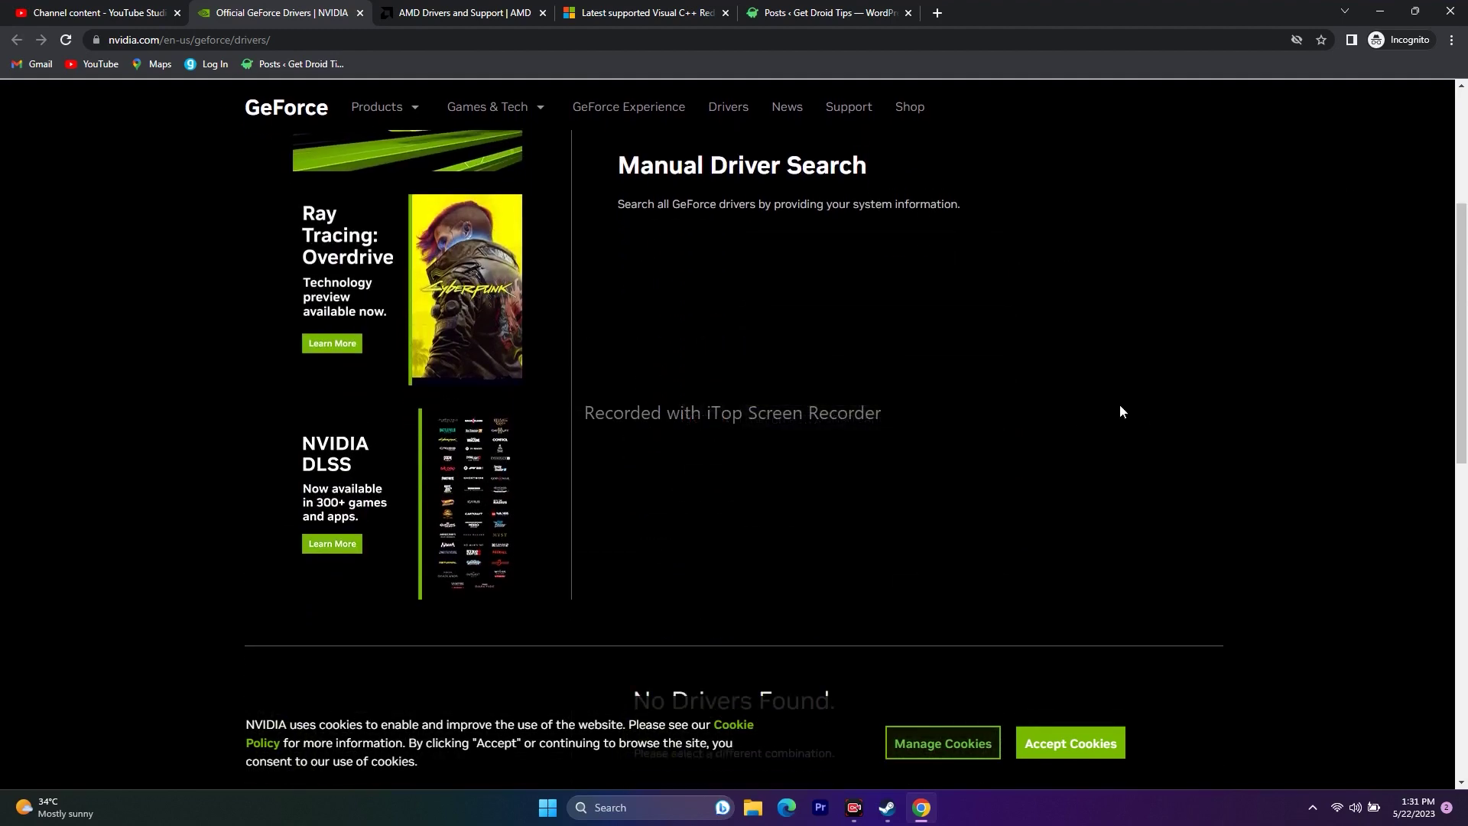
scroll(982, 362, down, 3)
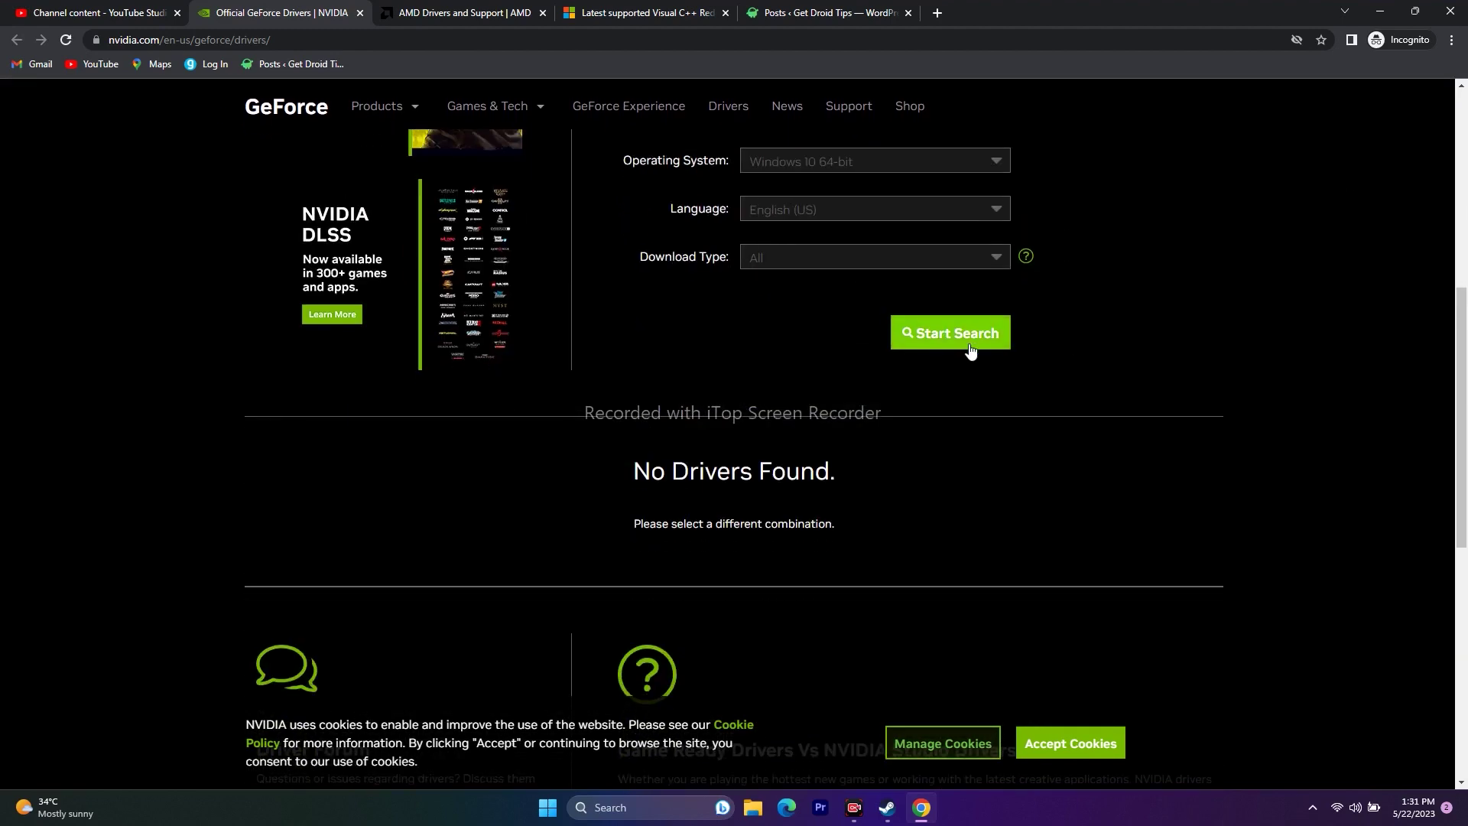
click(982, 345)
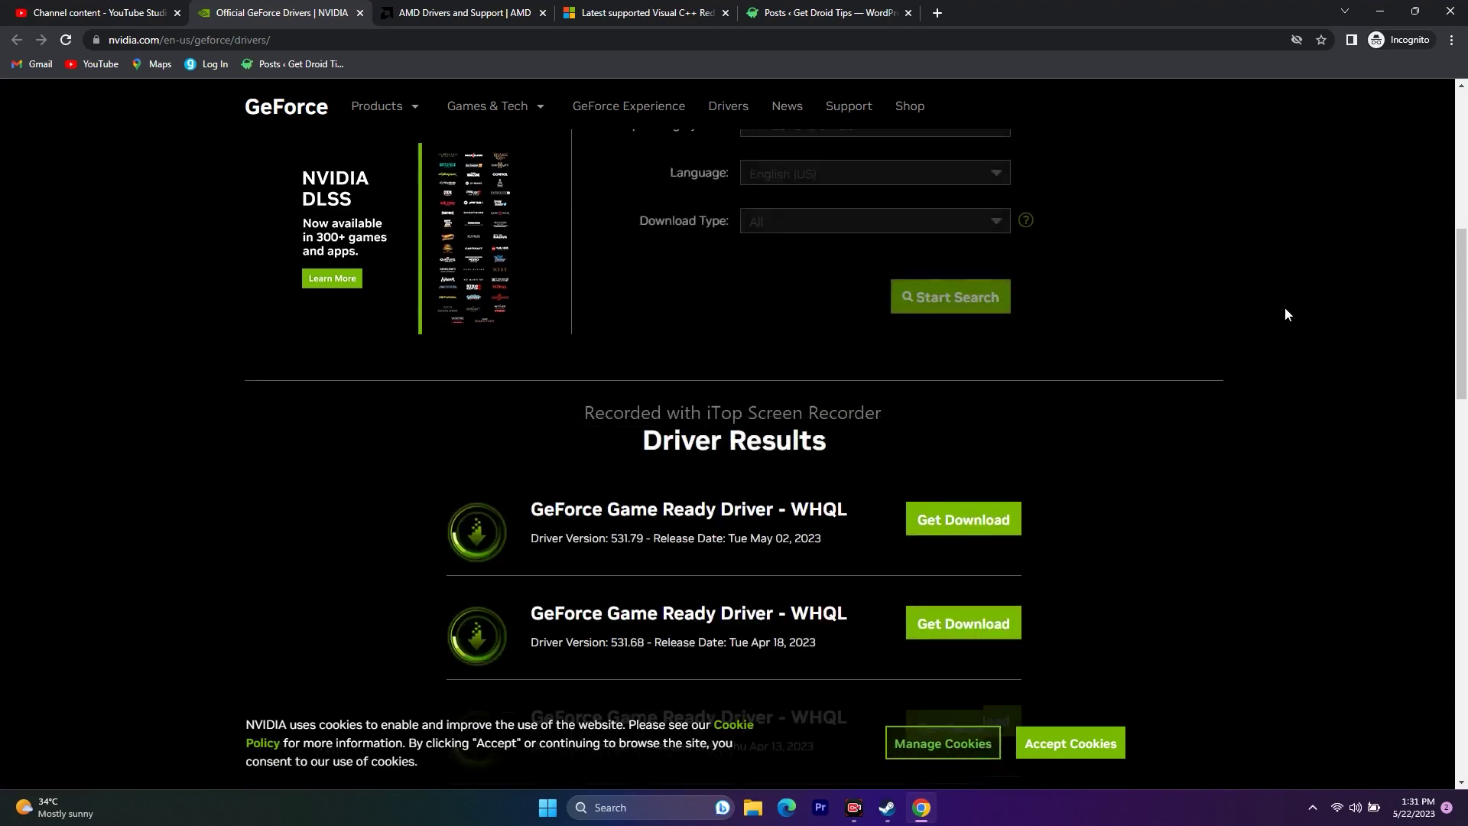
drag(613, 494, 833, 497)
click(967, 493)
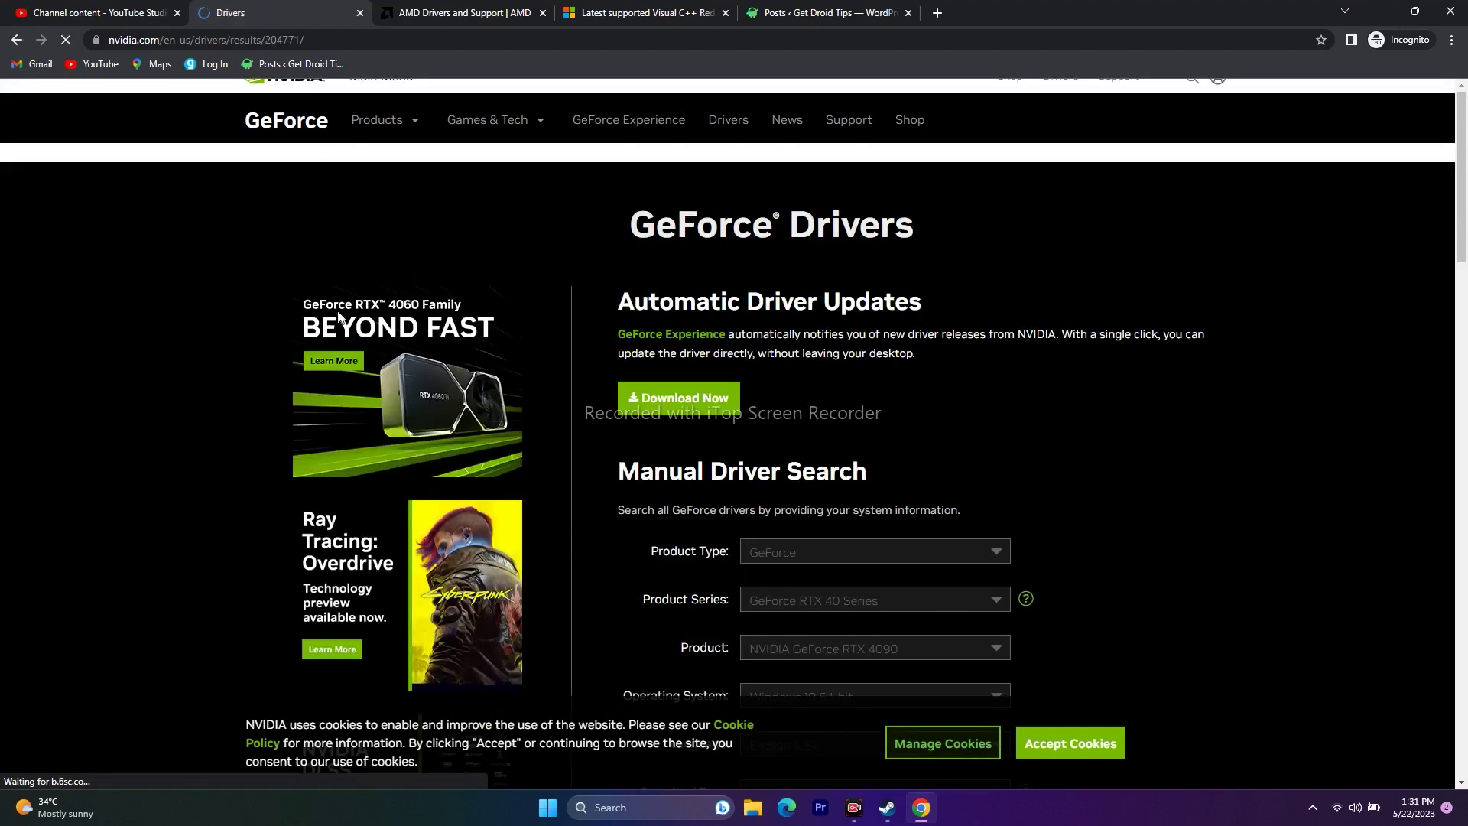
Step: On the AMD Drivers and Support page, select Graphics, AMD Radeon RX 7000S Series and AMD Radeon RX 7700S, and submit the selection
click(450, 11)
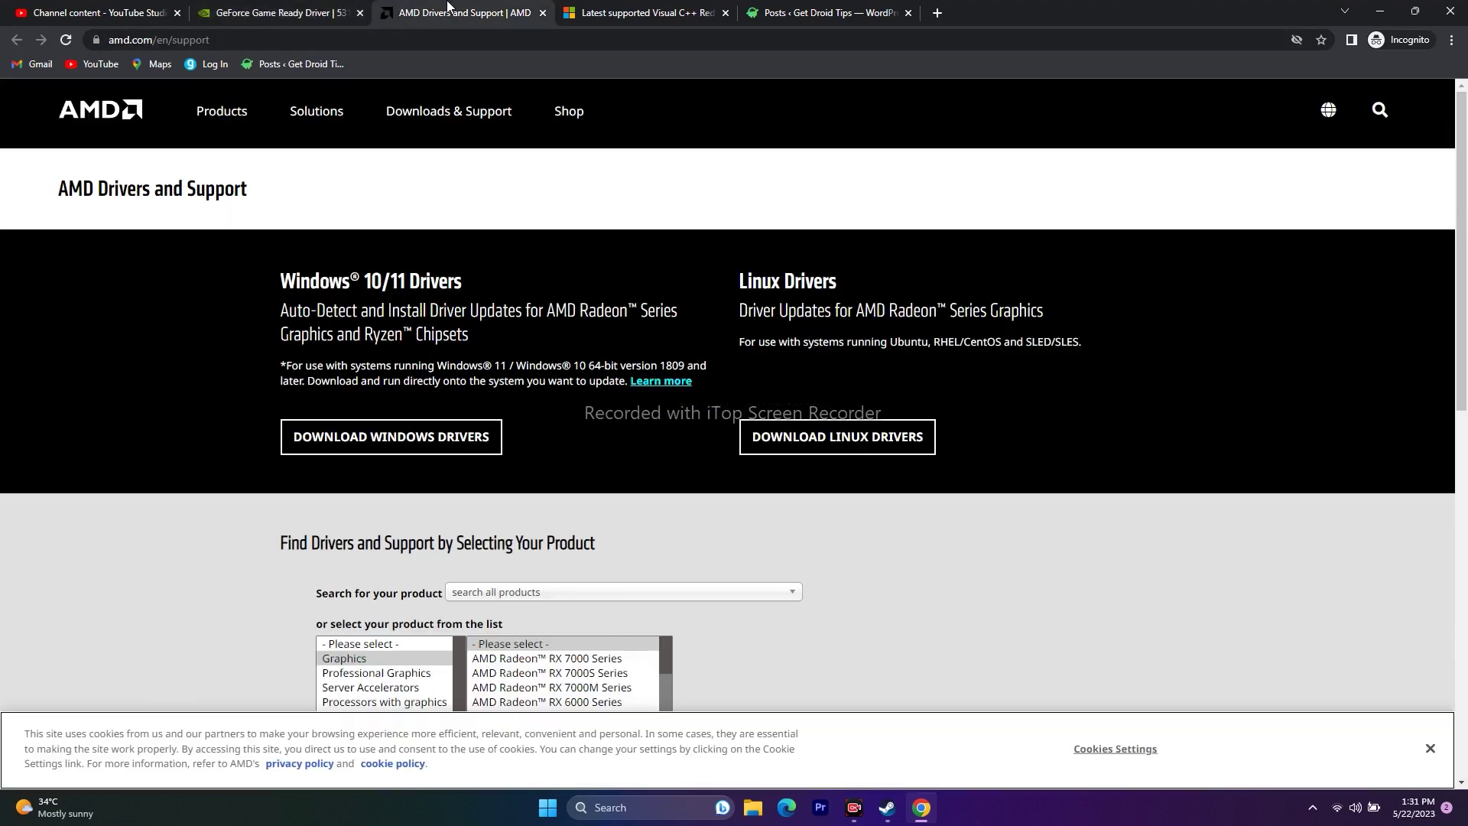
scroll(1134, 378, down, 4)
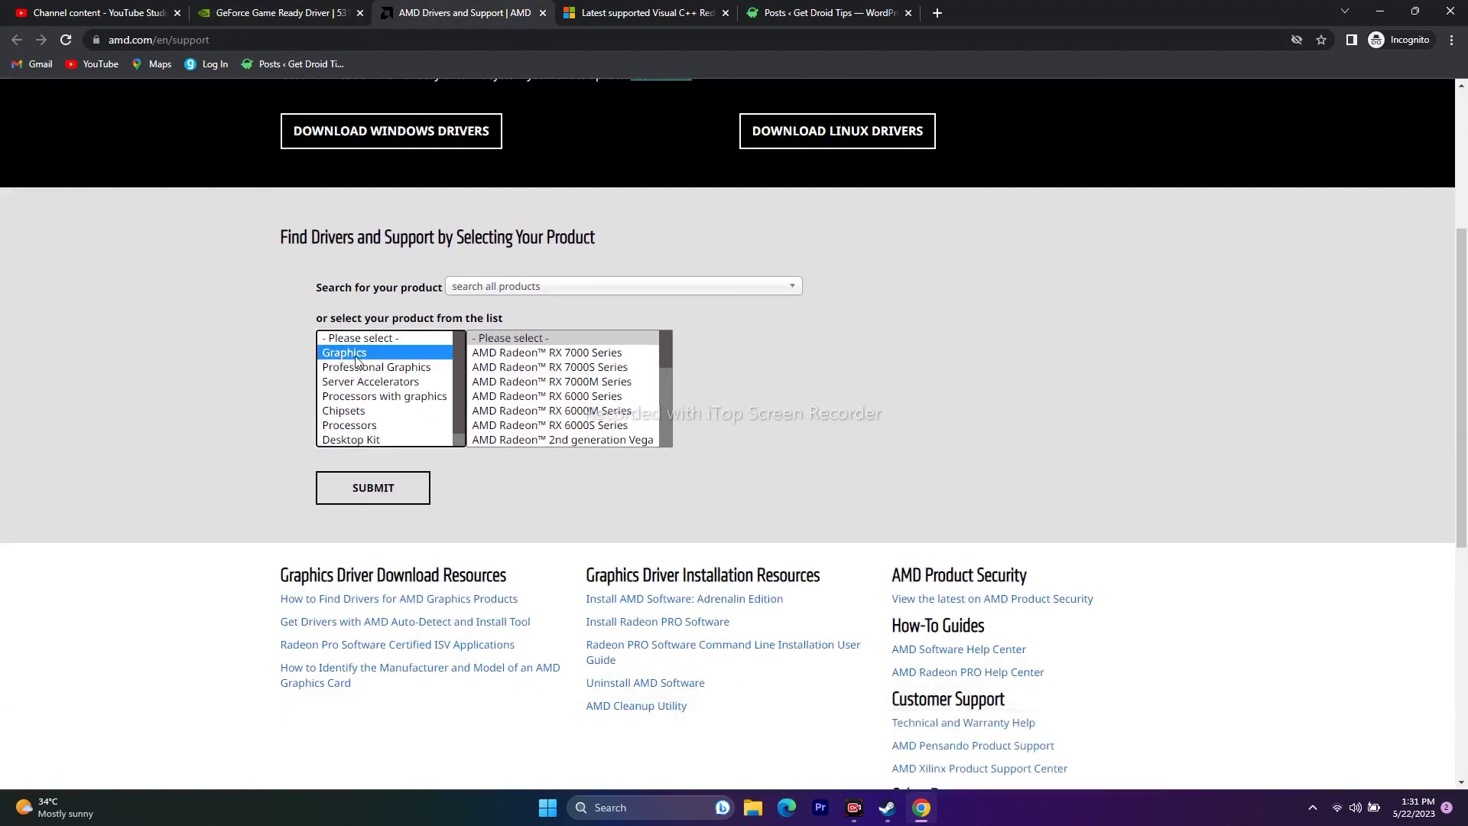
click(519, 367)
click(756, 353)
click(920, 353)
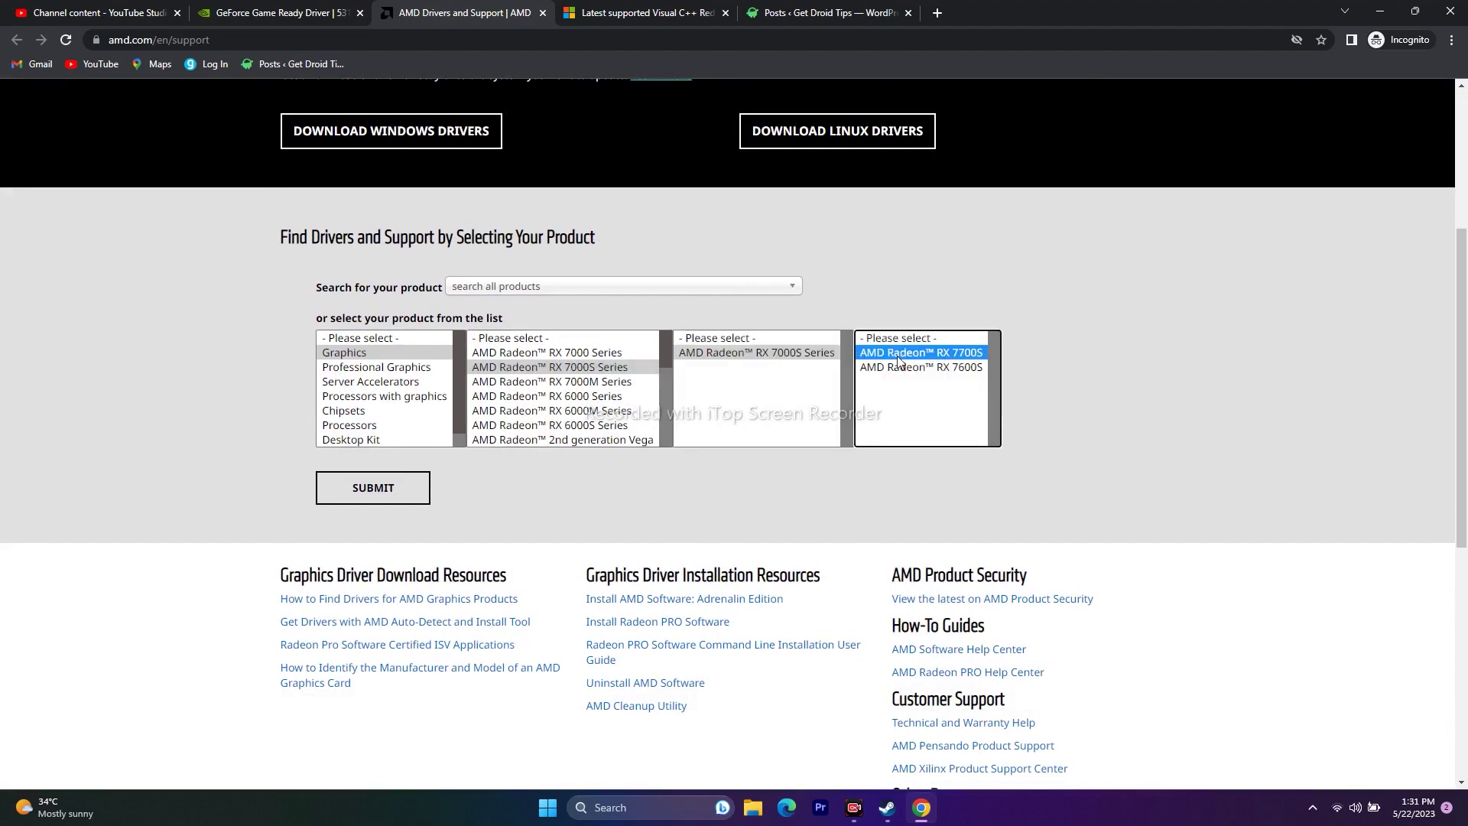
click(373, 488)
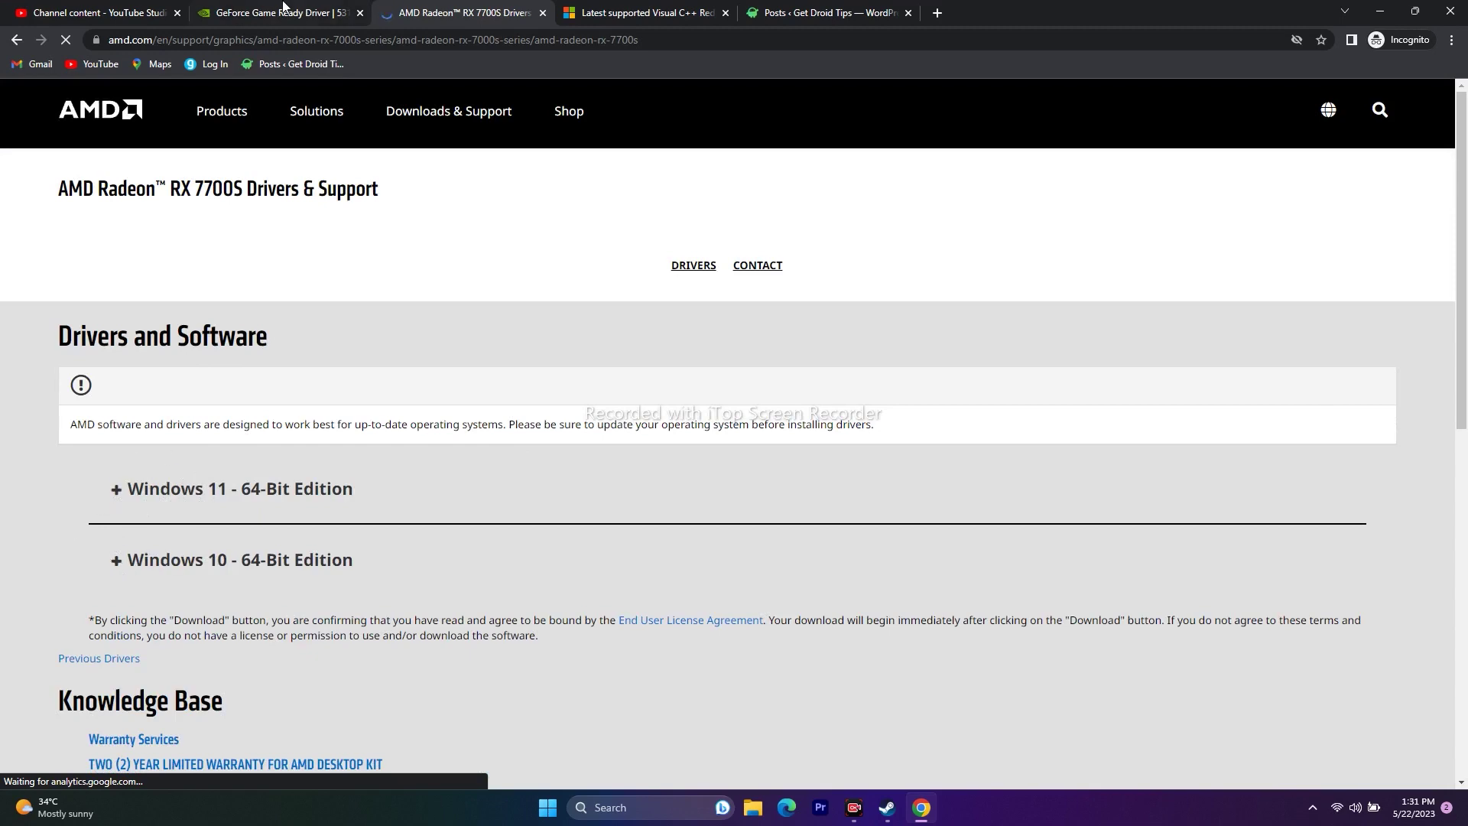
Step: Review the NVIDIA and AMD driver pages, and view the Visual C++ Redistributable download links for Visual Studio 2015, 2017, 2019, and 2022
click(275, 11)
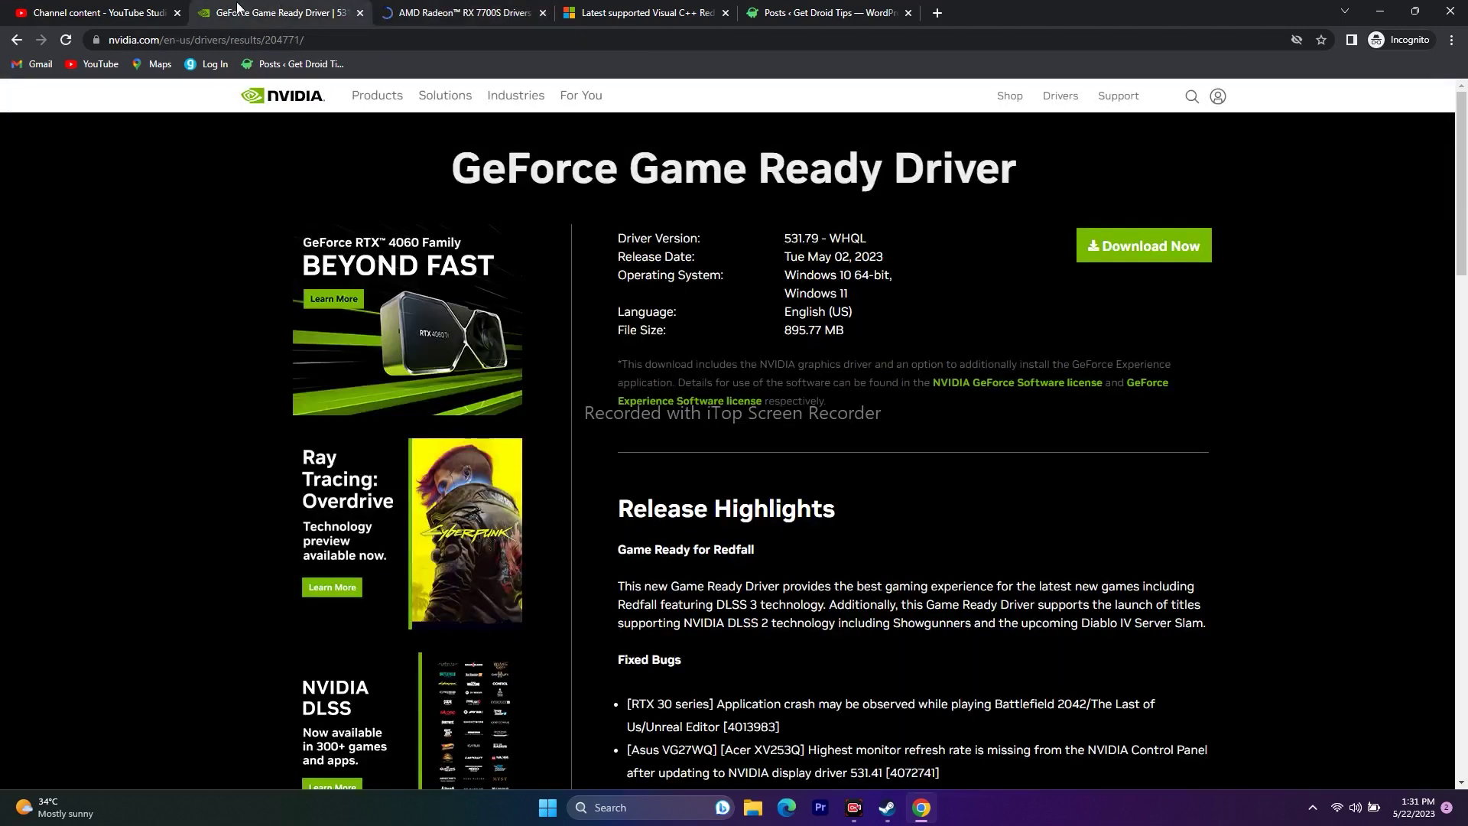
click(469, 11)
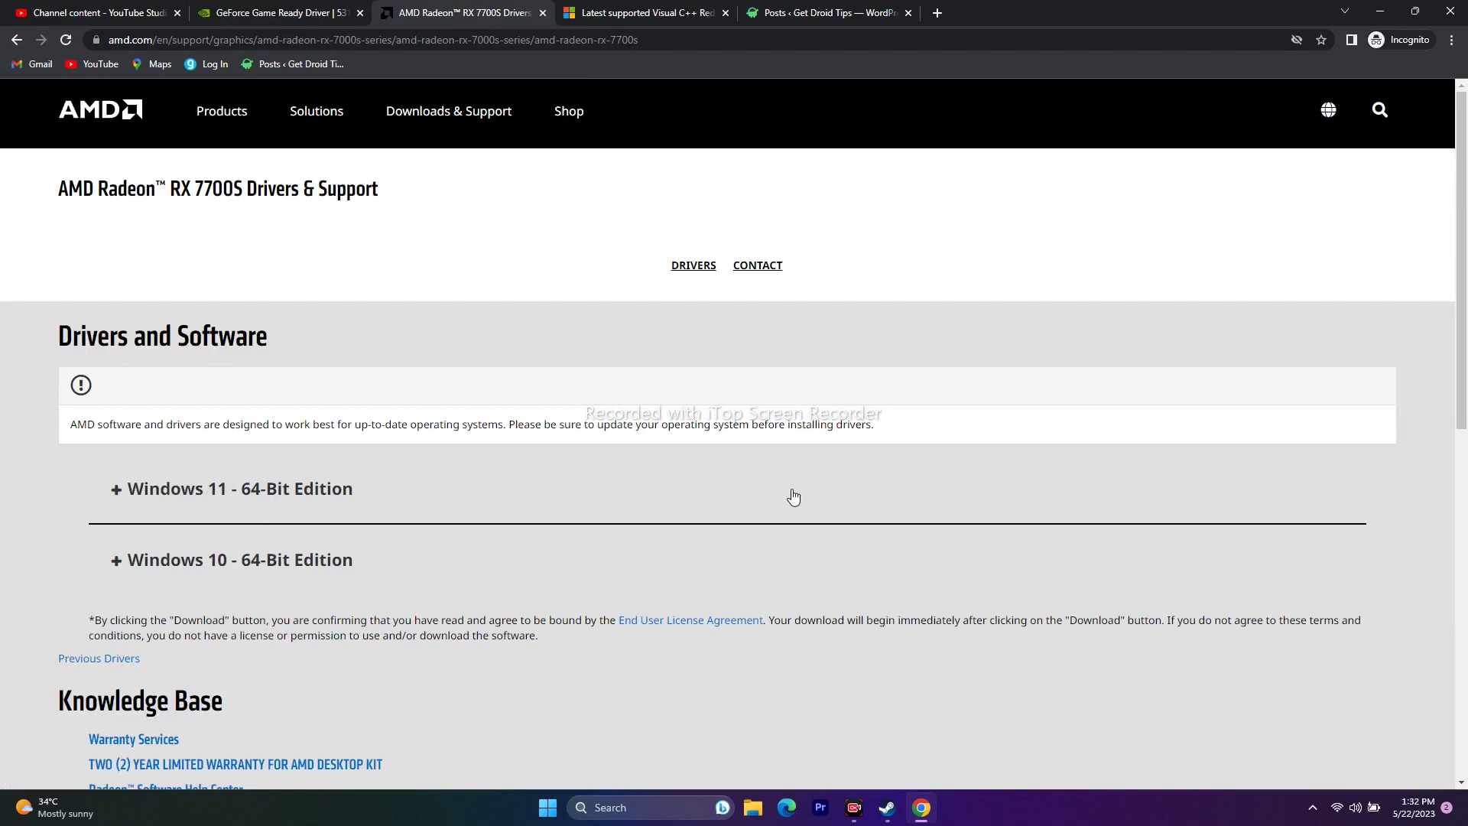
click(597, 8)
scroll(1277, 487, down, 5)
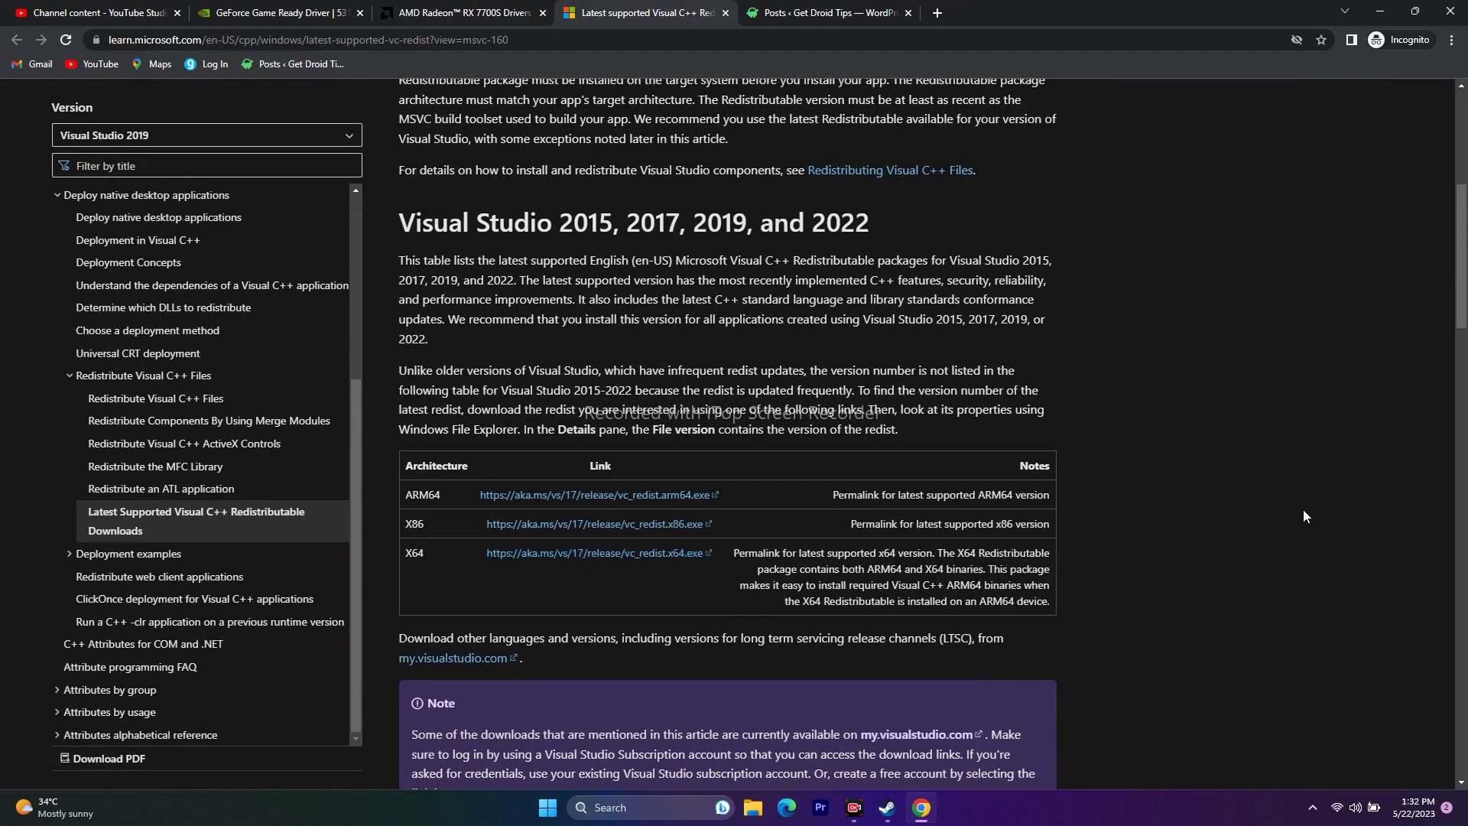
Step: Switch to Steam, show the Uninstall option for Tom Clancy's The Division 2 without running it, and minimize Steam
click(1380, 11)
click(893, 814)
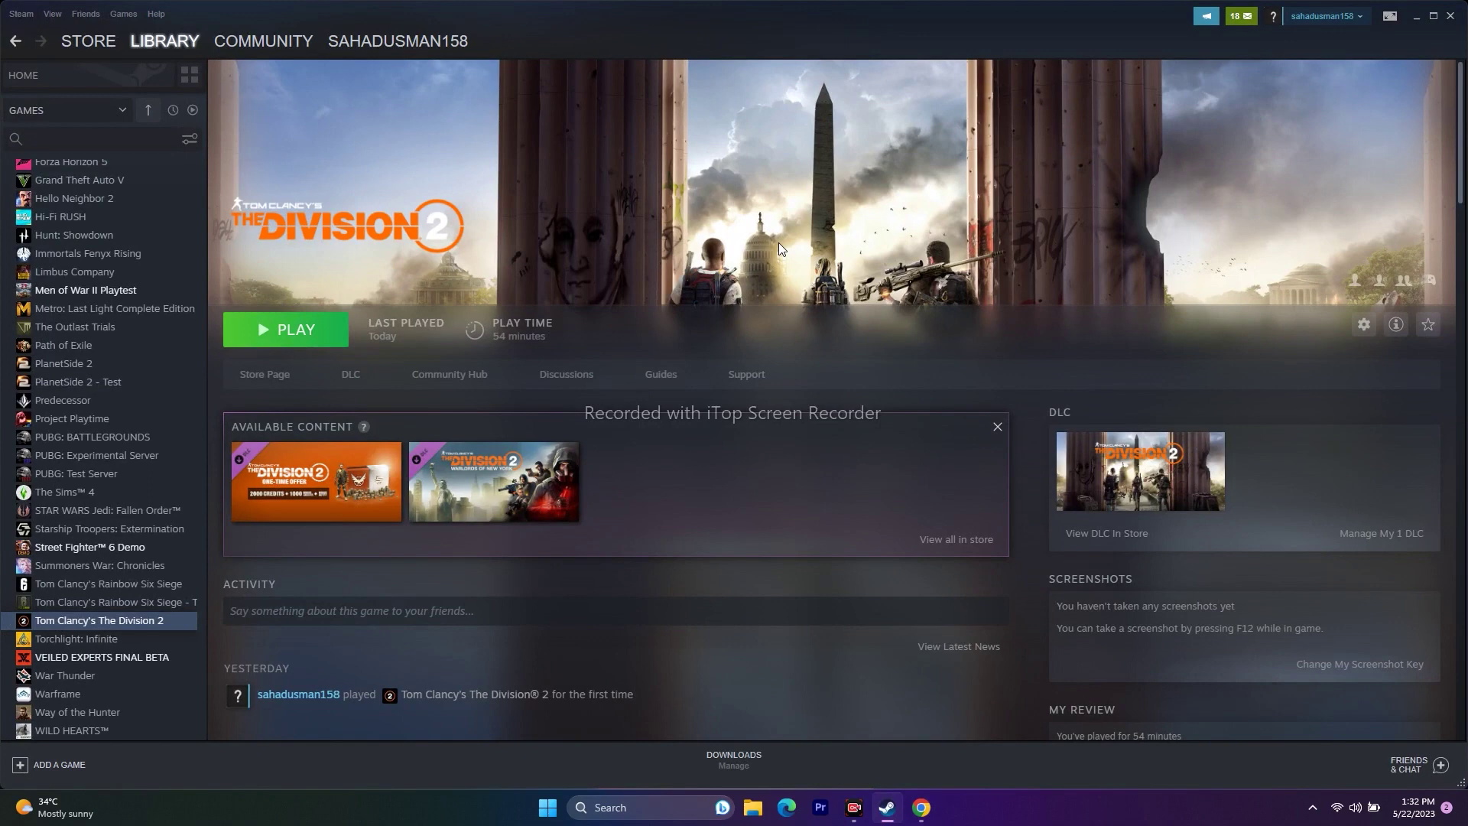
right_click(150, 625)
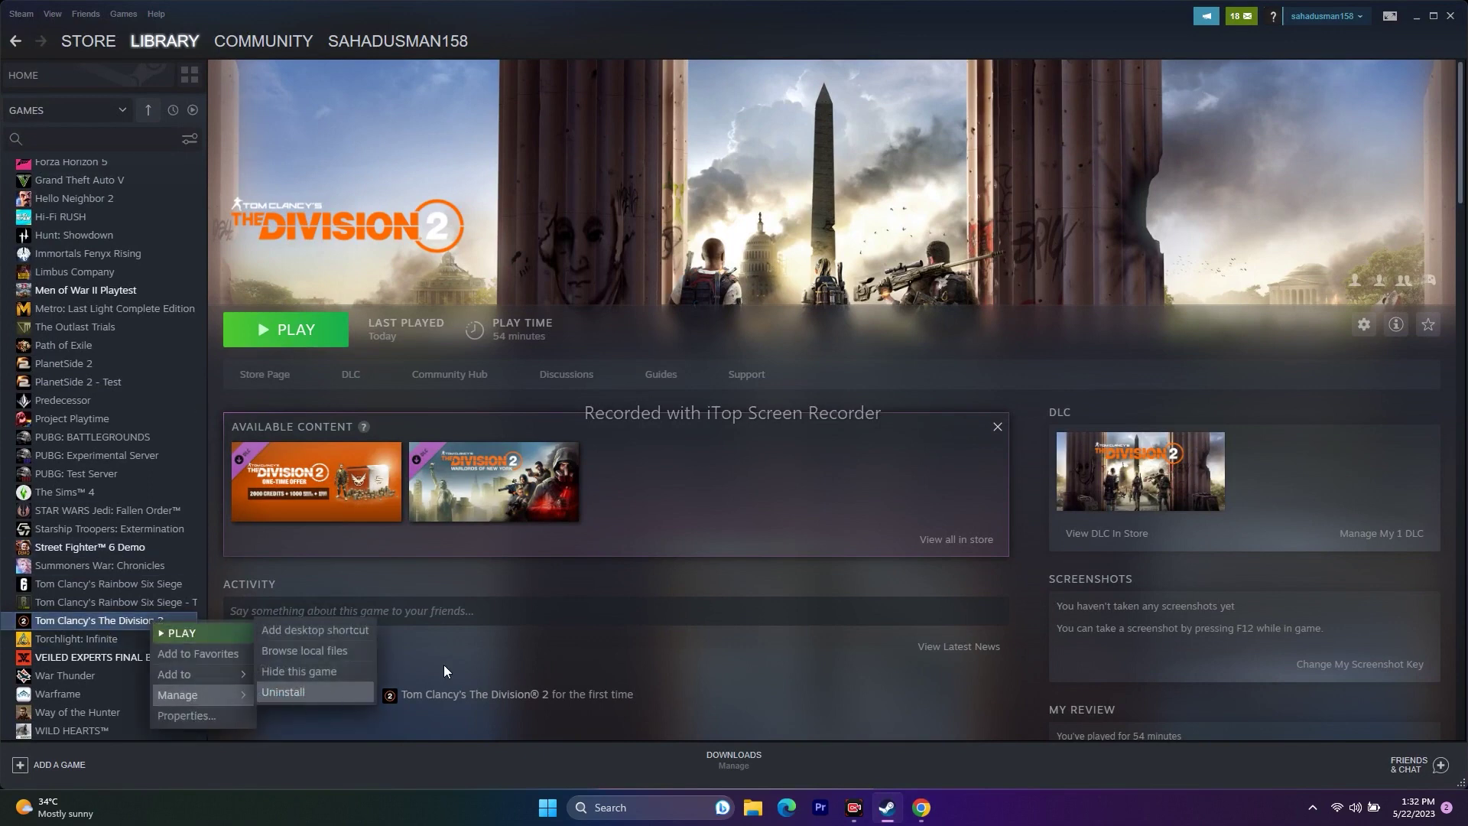
click(832, 604)
click(1415, 15)
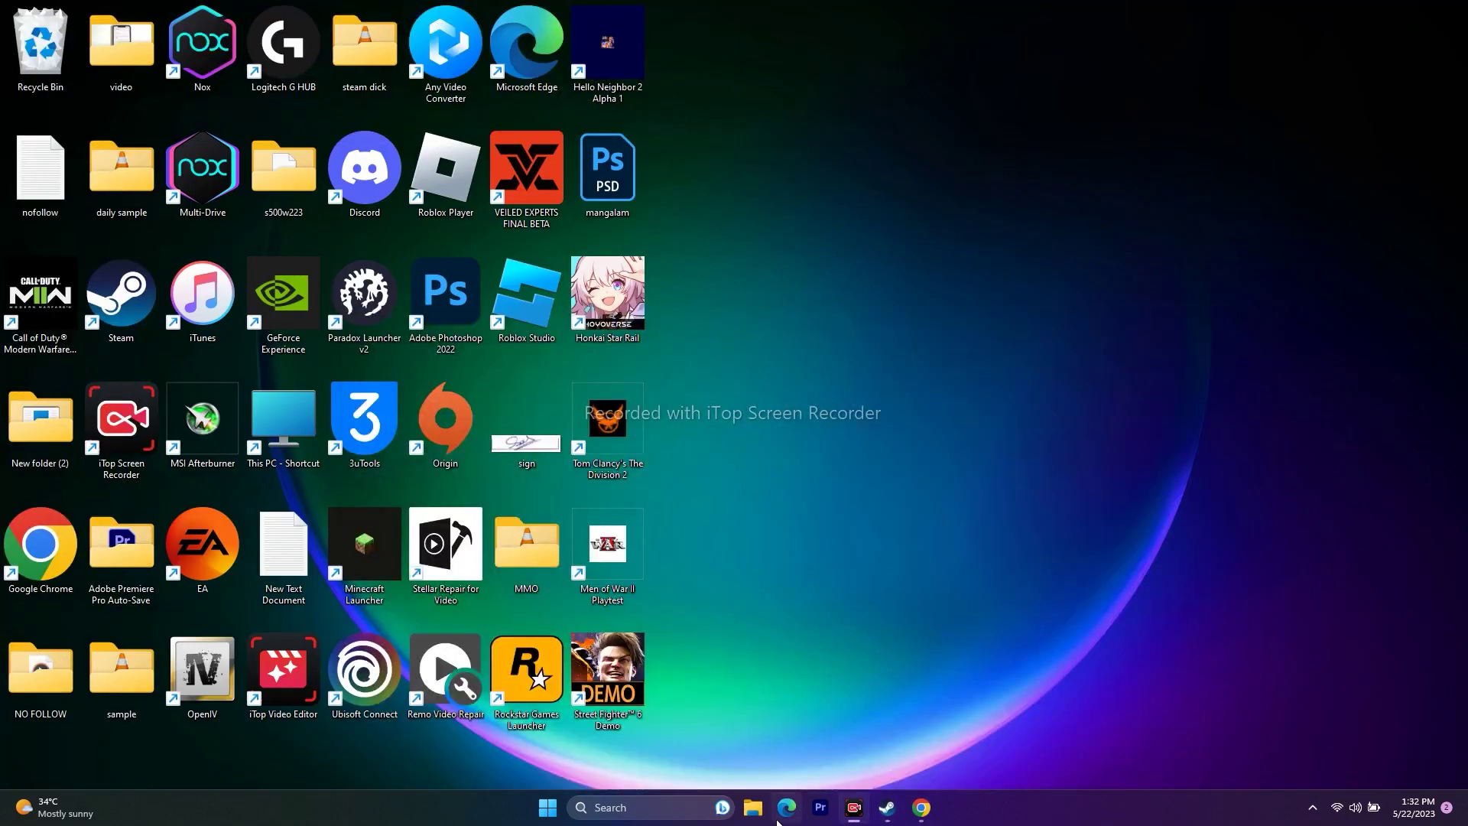
Step: Check the free space on the OS (C:) drive in File Explorer, close it, and switch back to Steam
click(758, 819)
click(24, 486)
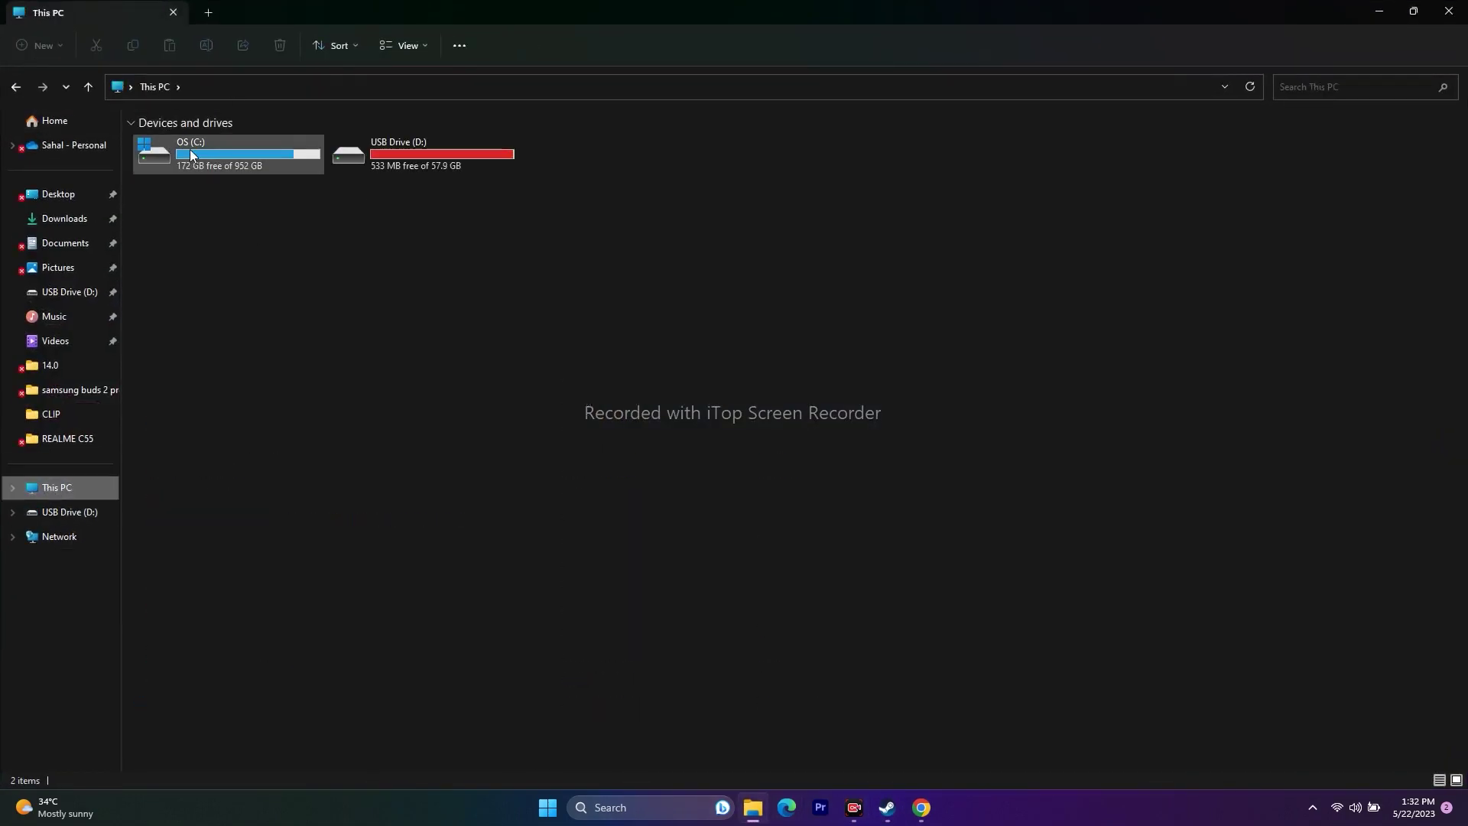
mouse_move(191, 154)
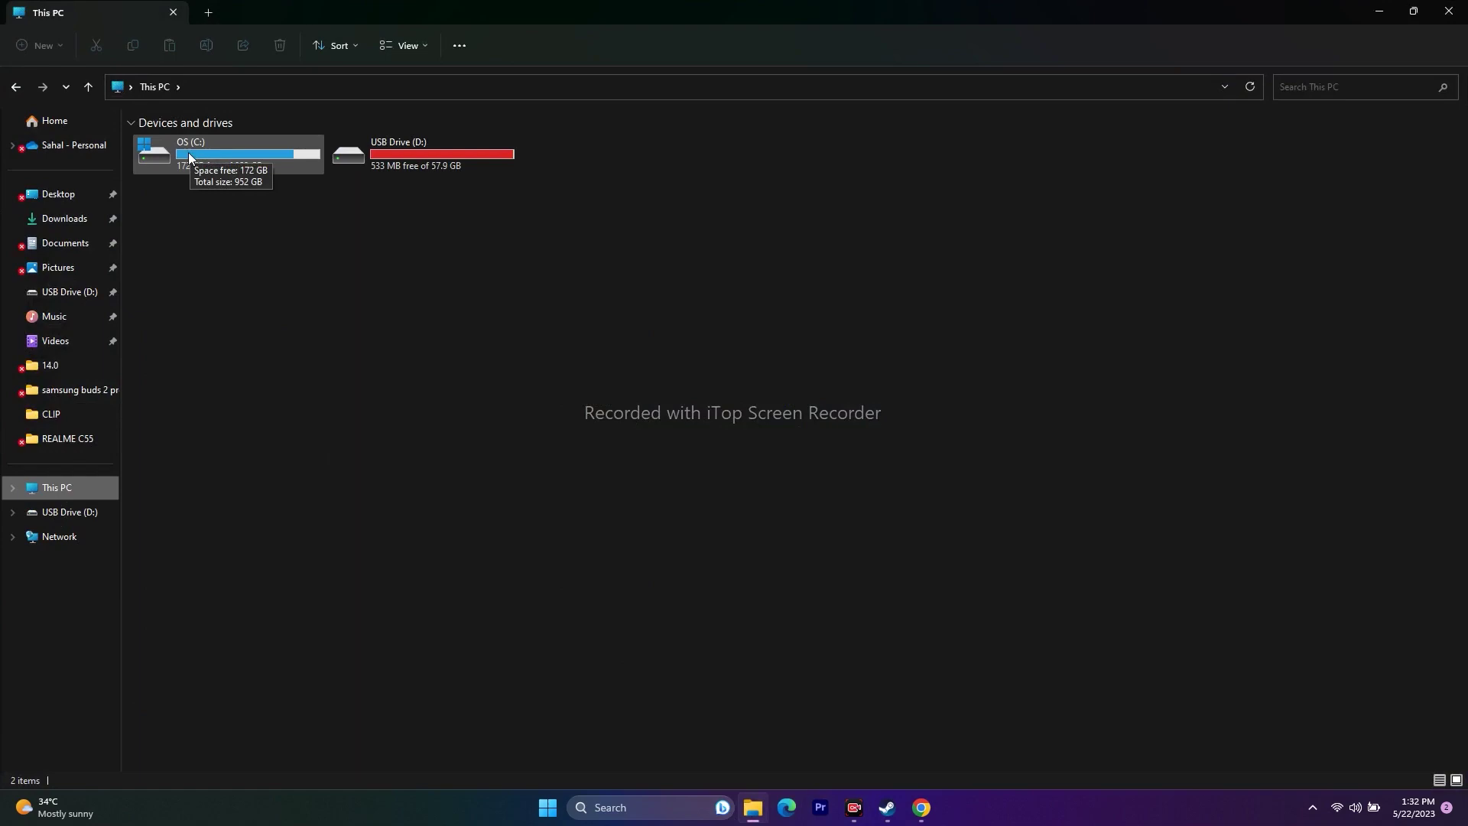
click(1447, 11)
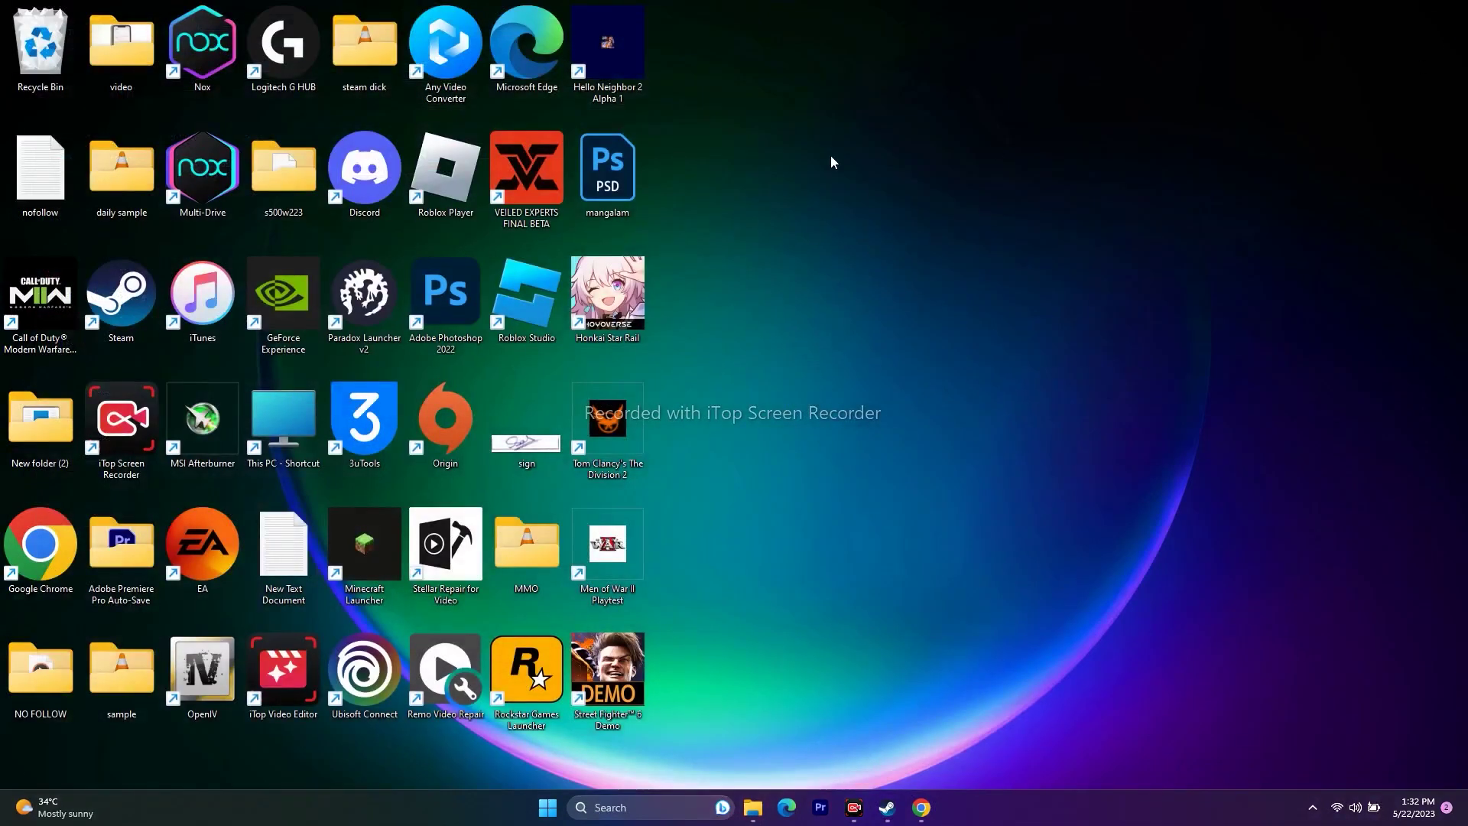
click(887, 807)
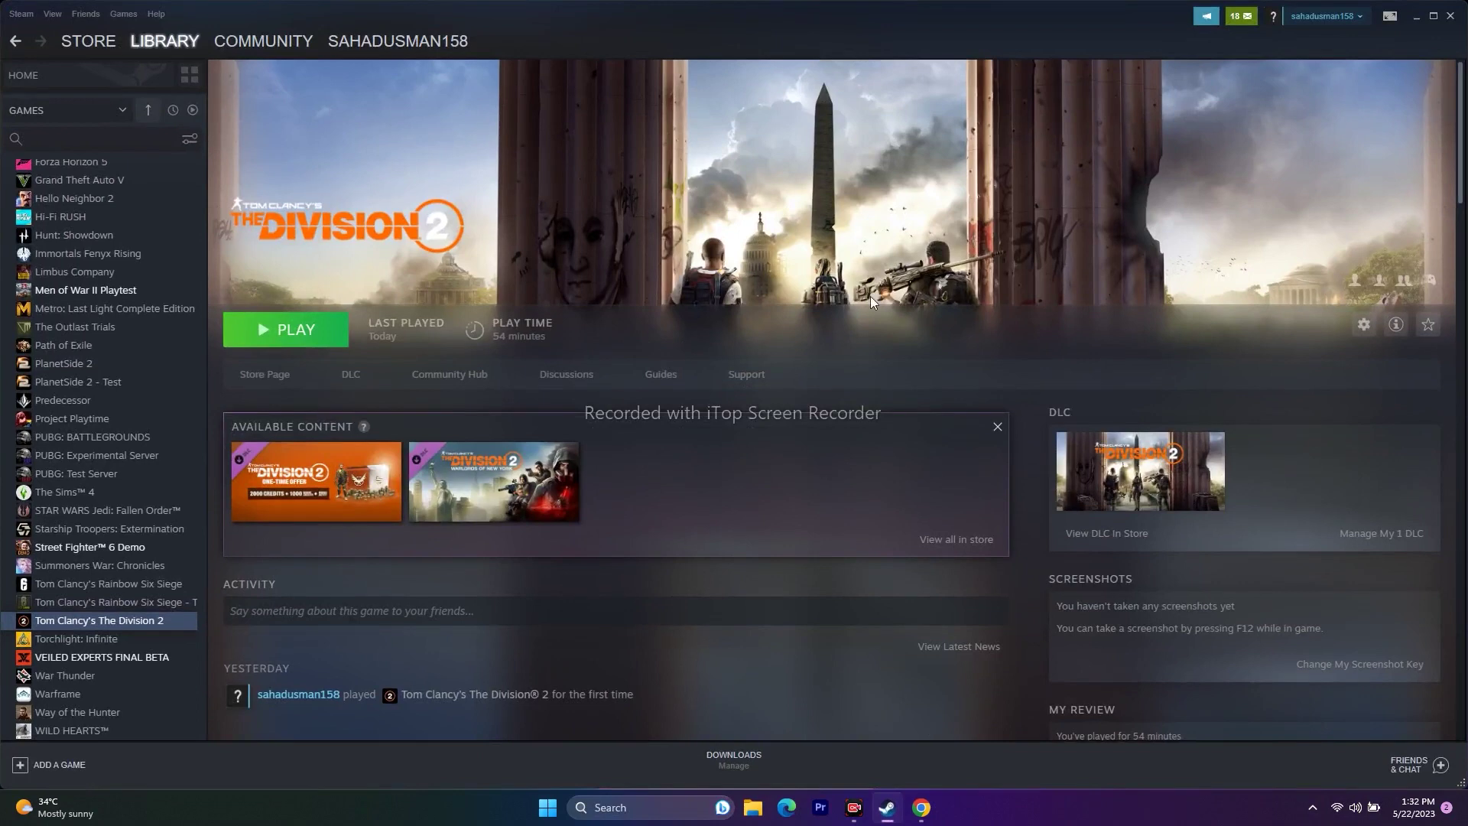